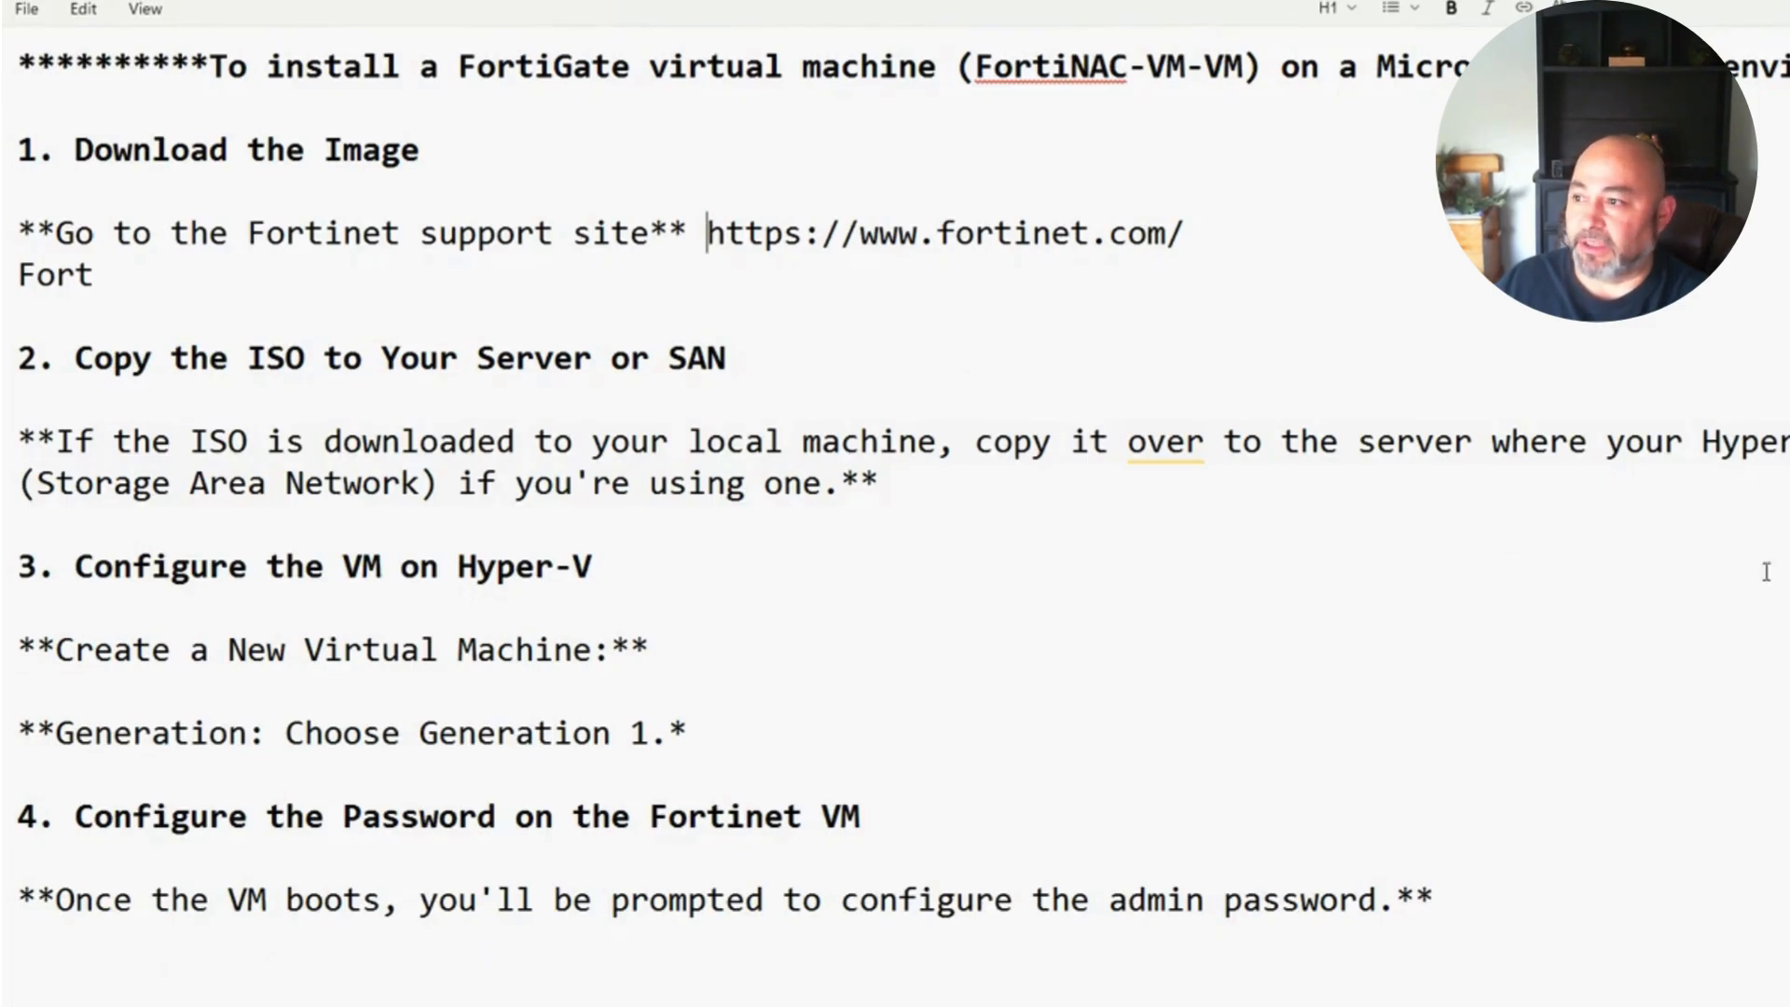
Step: Scroll through the installation notes and highlight the 'Configure the VM on Hyper-V' heading
scroll(500, 374, down, 3)
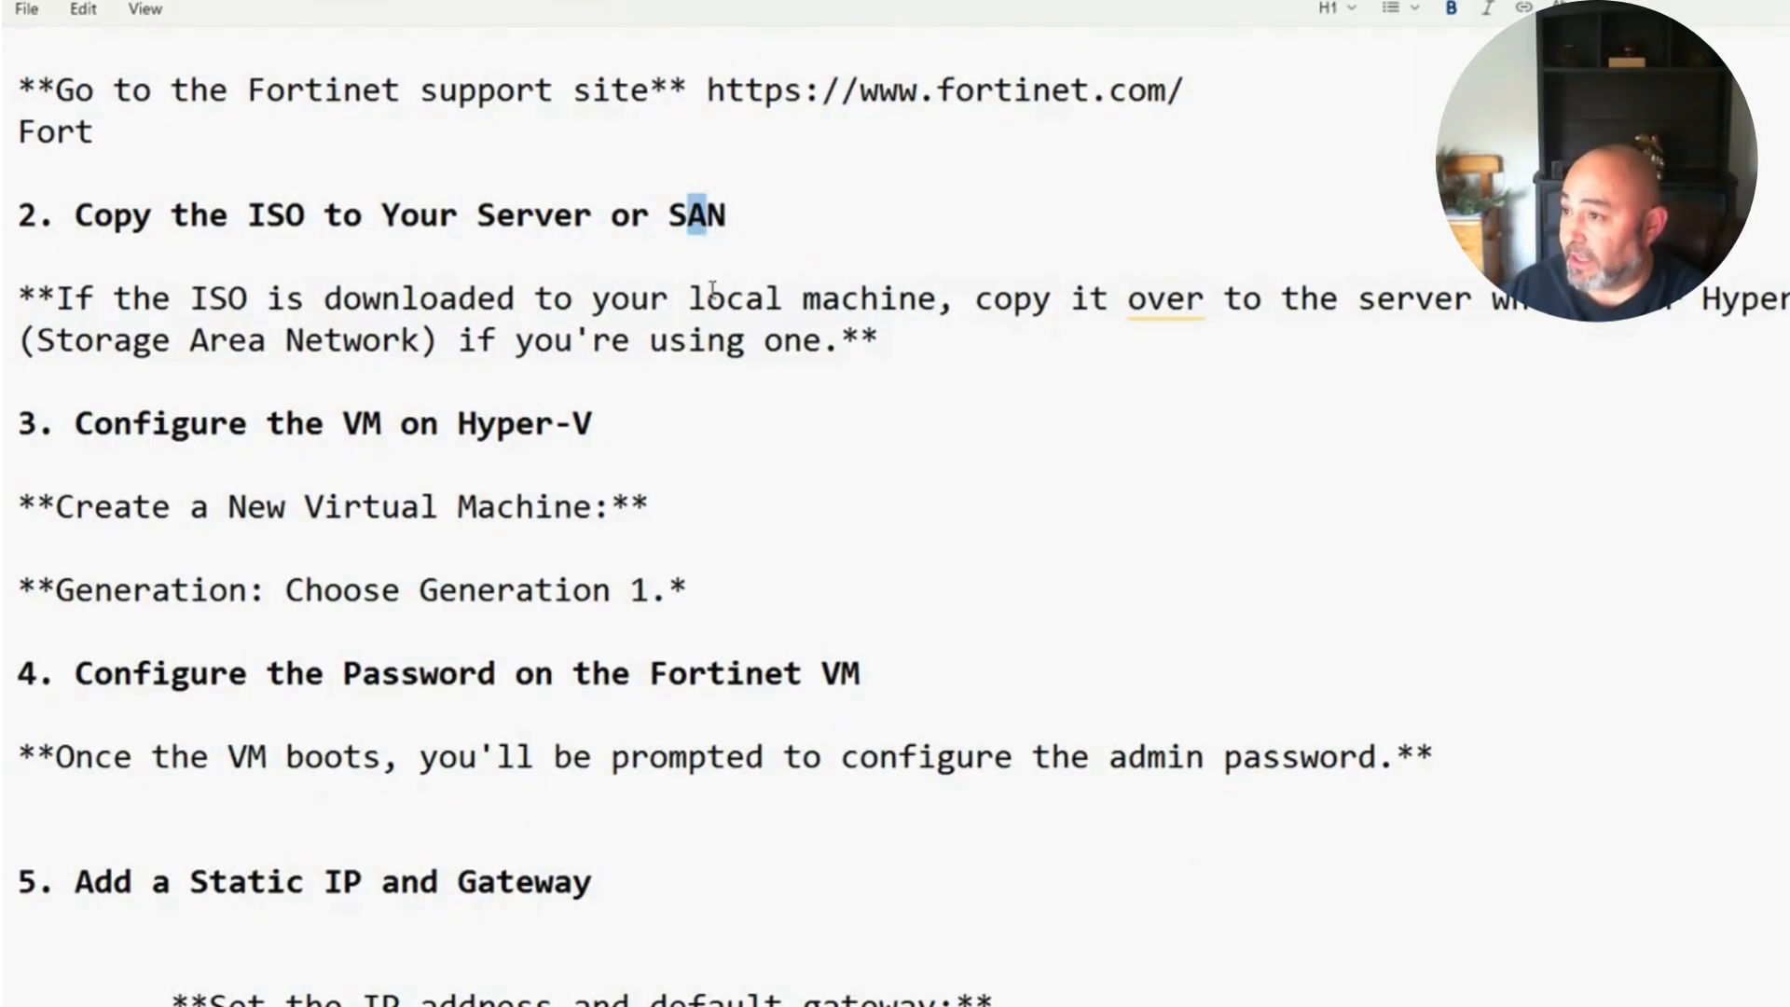
click(935, 466)
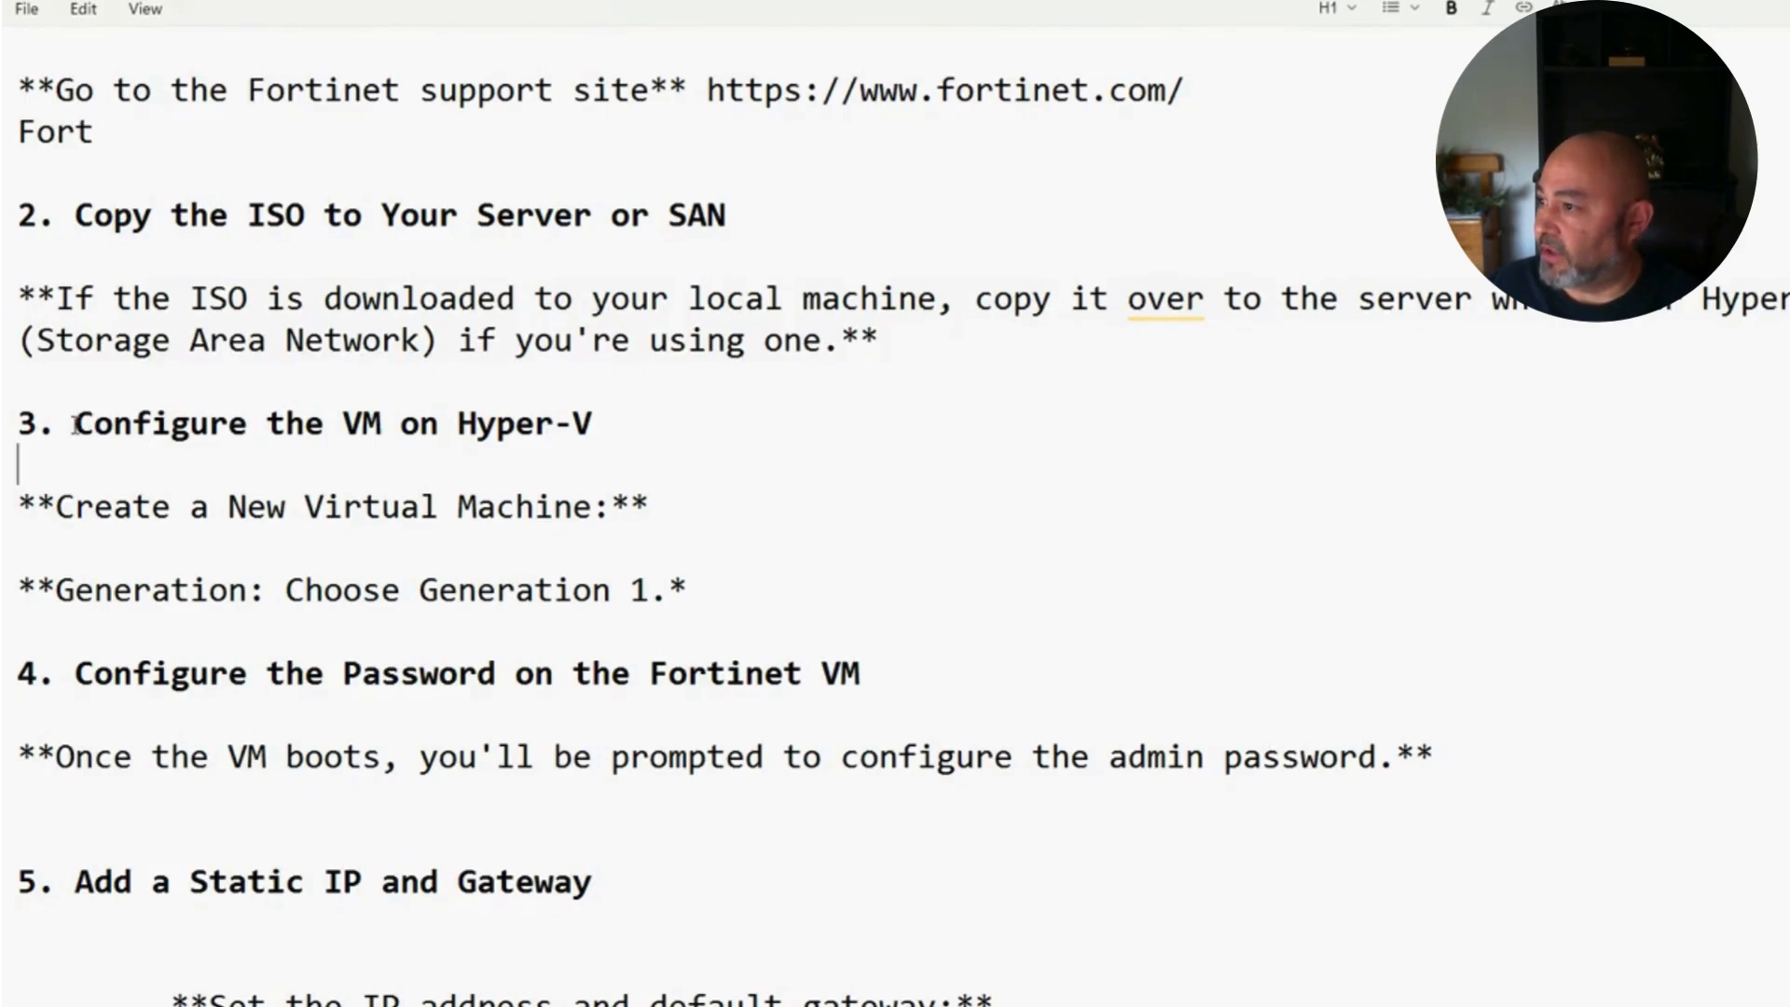
drag(74, 425, 871, 456)
click(1176, 473)
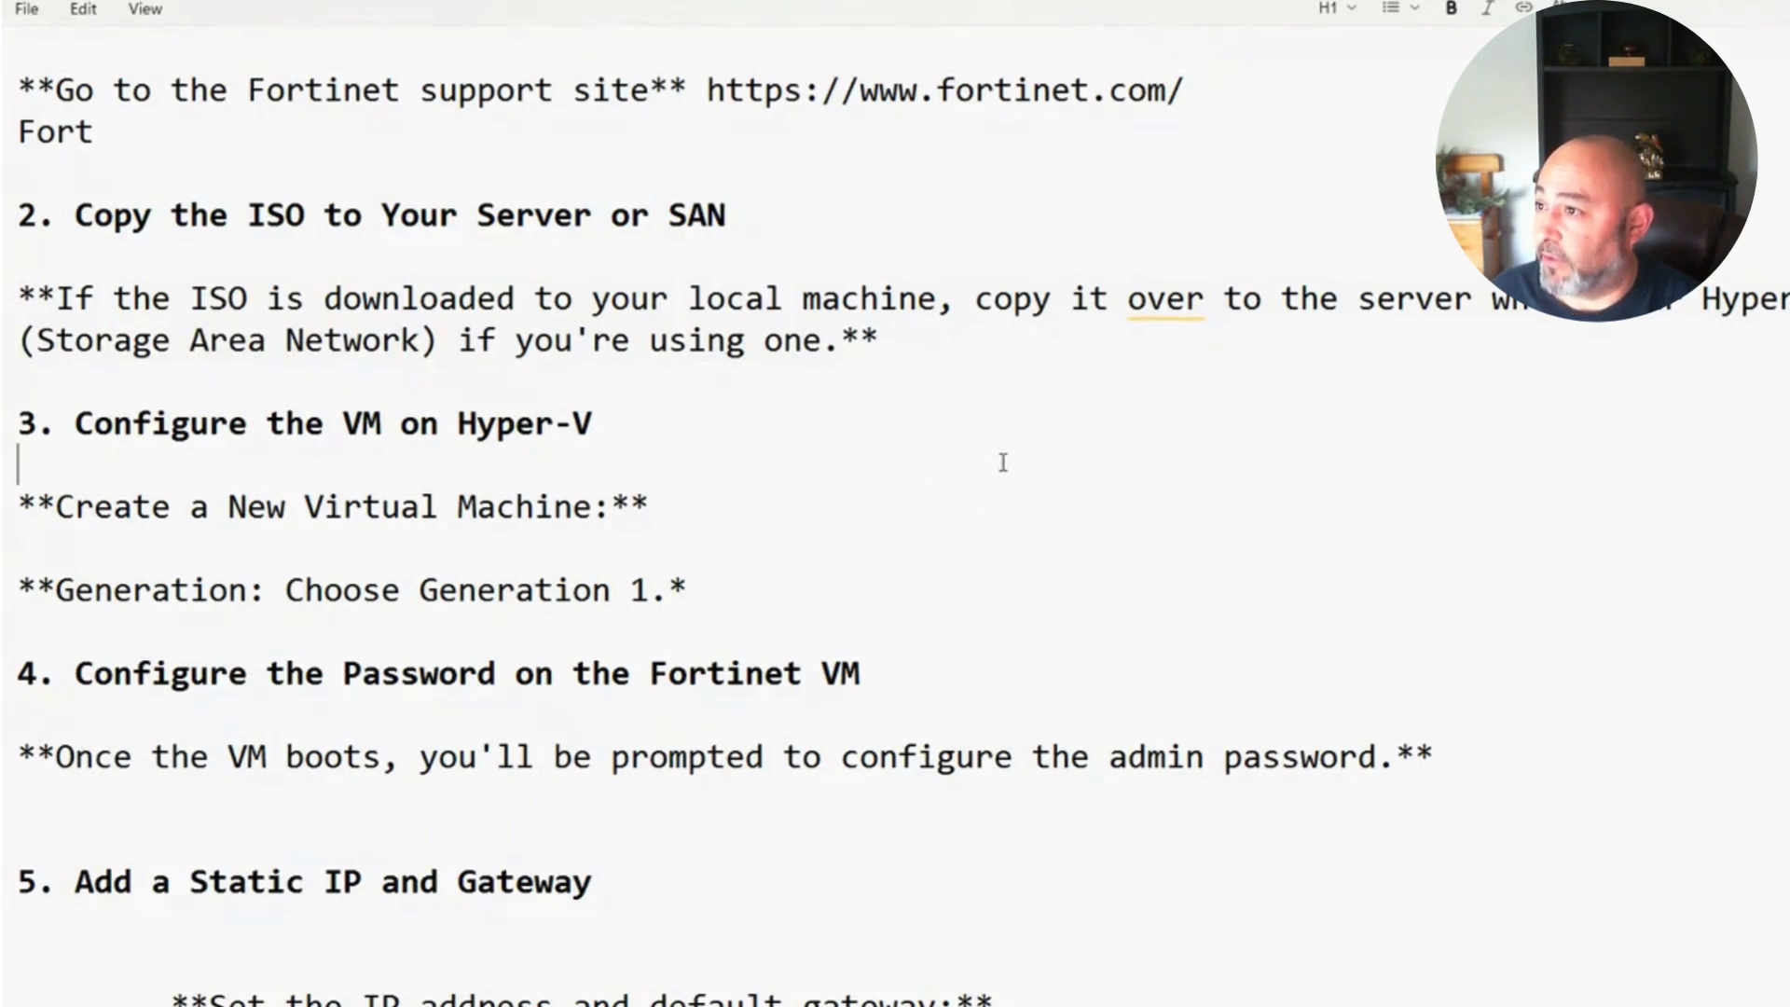
scroll(971, 471, up, 2)
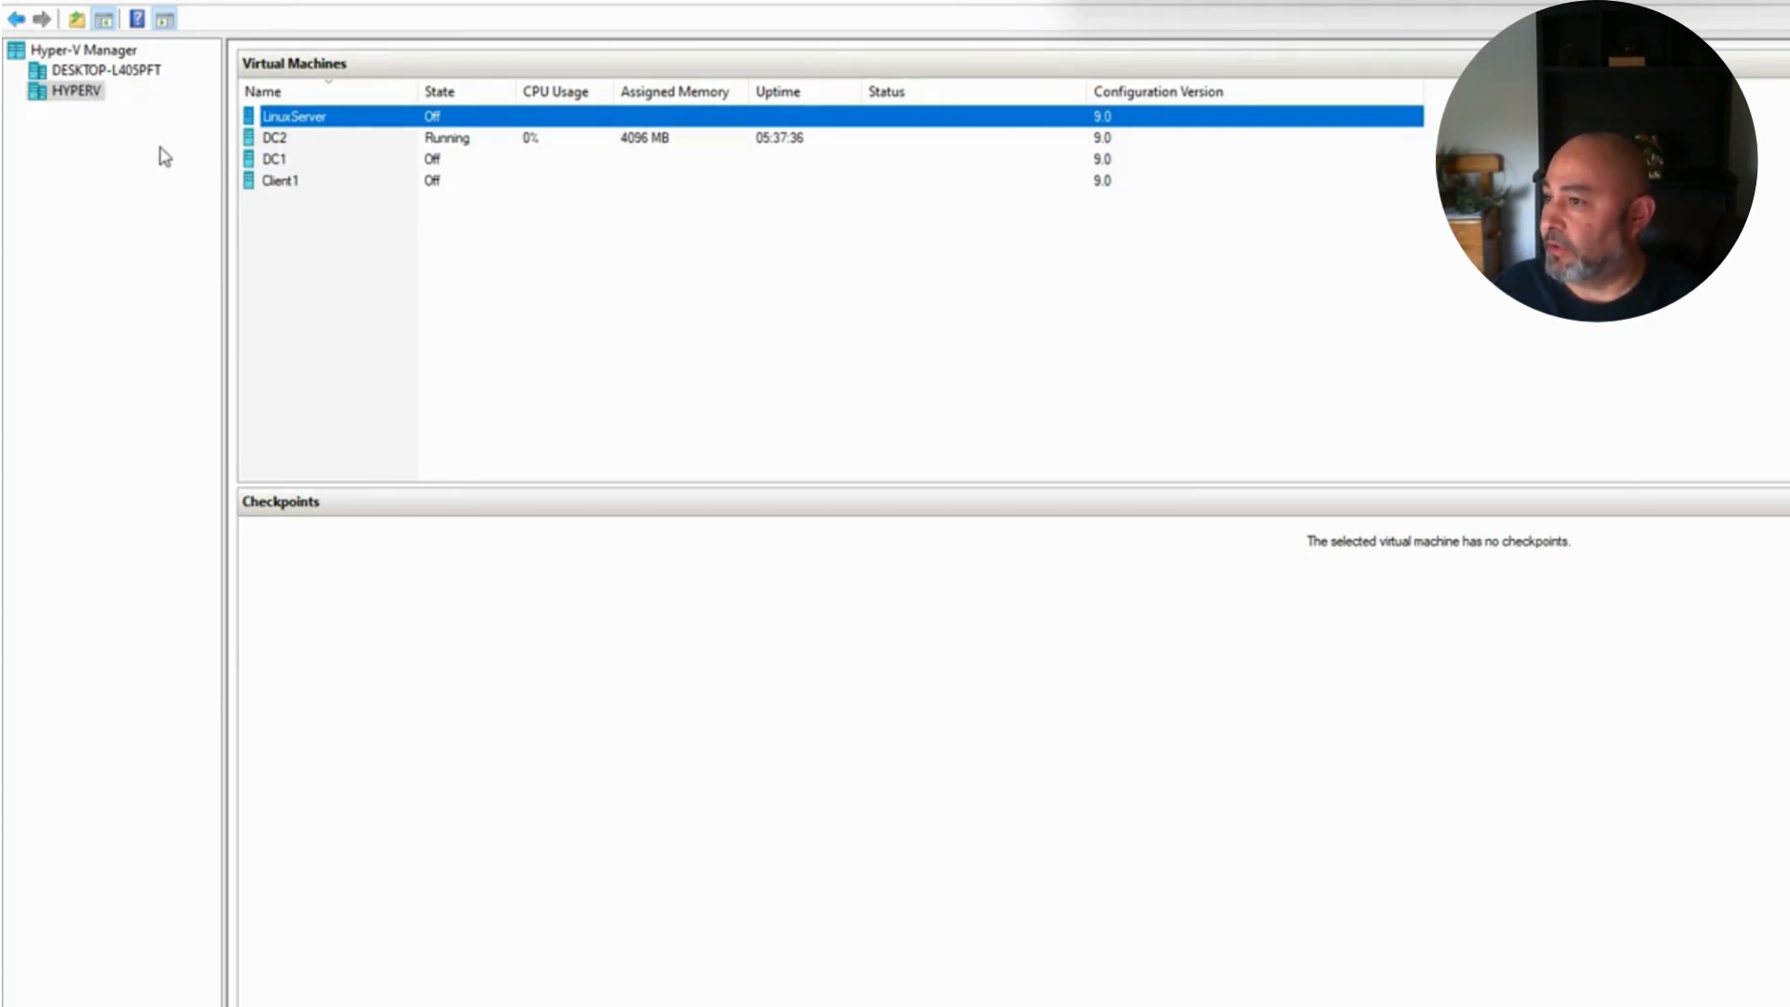
Step: Start a new virtual machine on the HYPERV host and name it FortiNAC_LAB
right_click(86, 95)
mouse_move(140, 104)
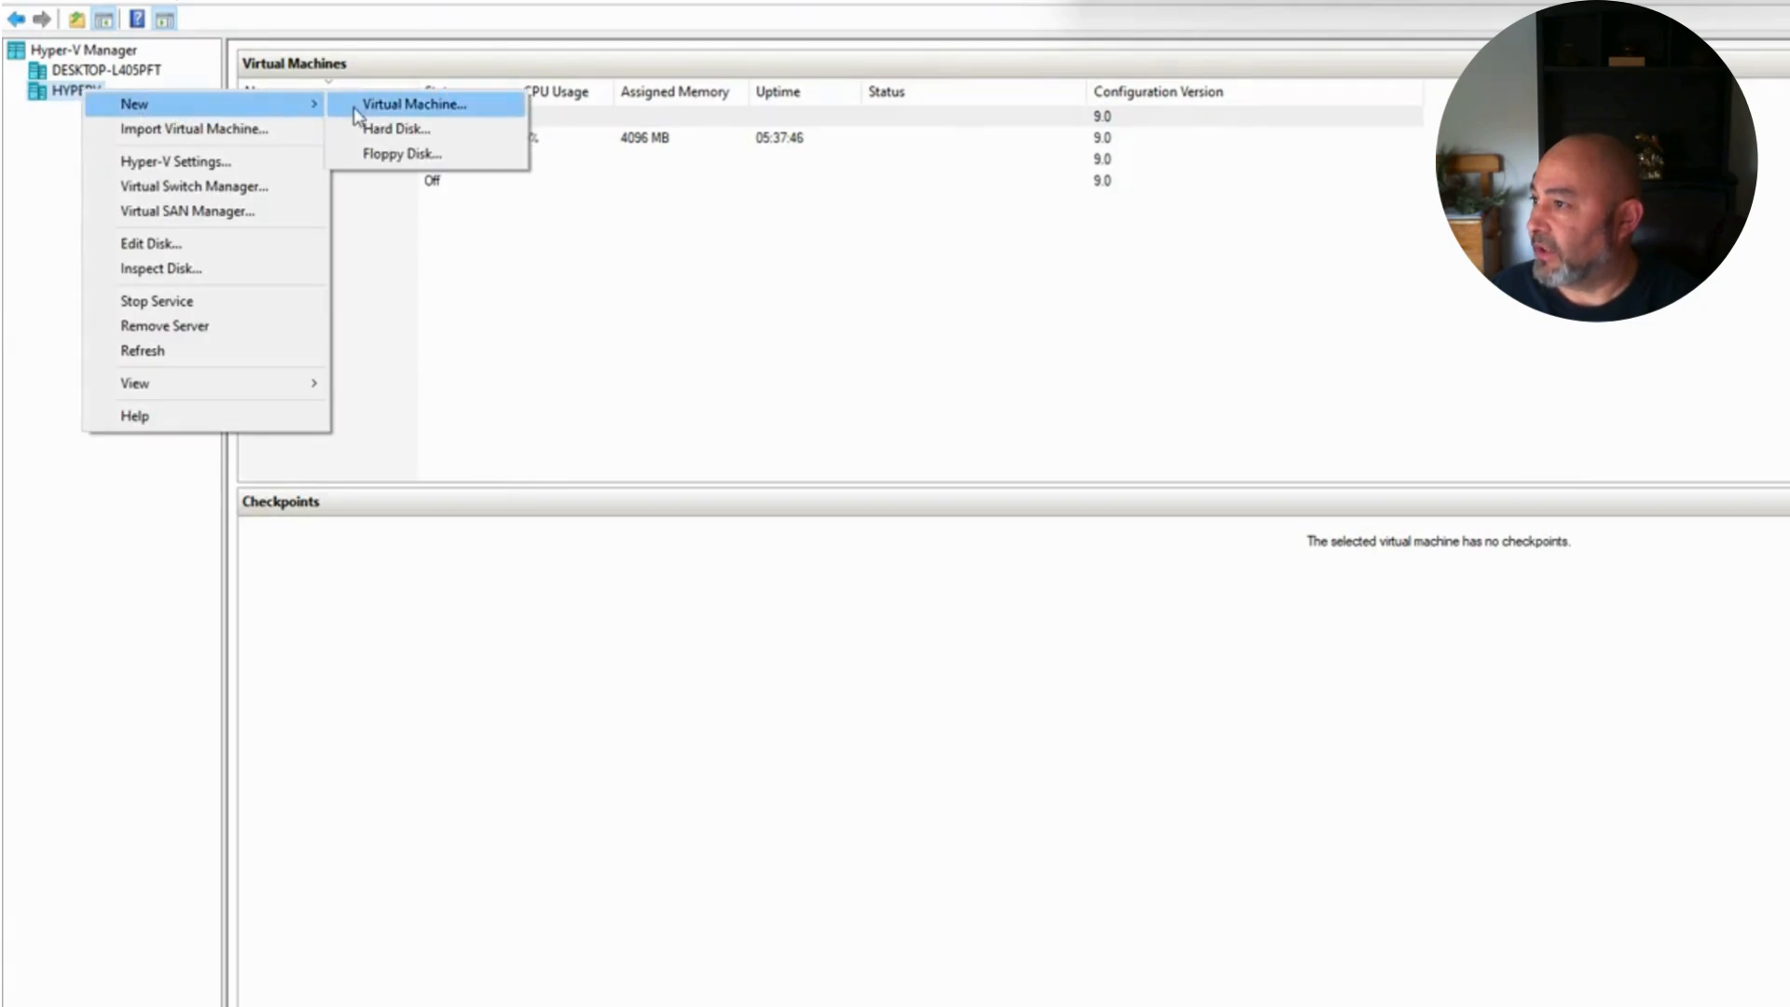
click(377, 105)
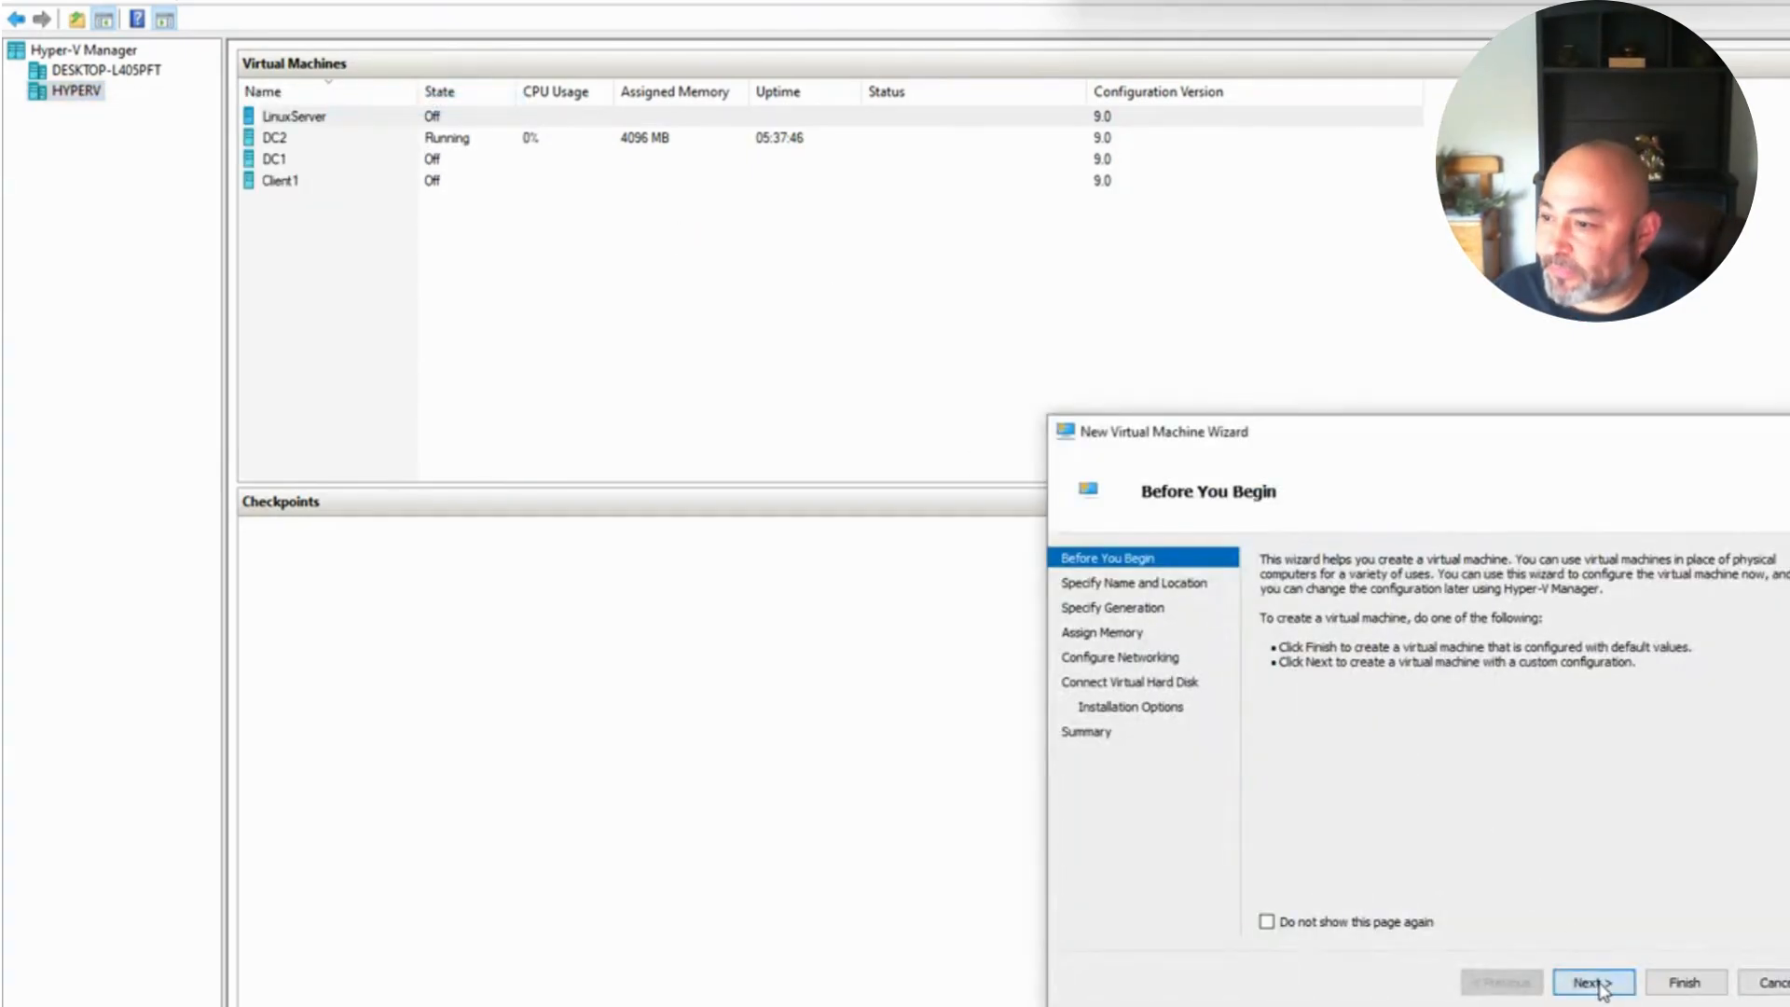
click(1593, 981)
text(FortiNAC)
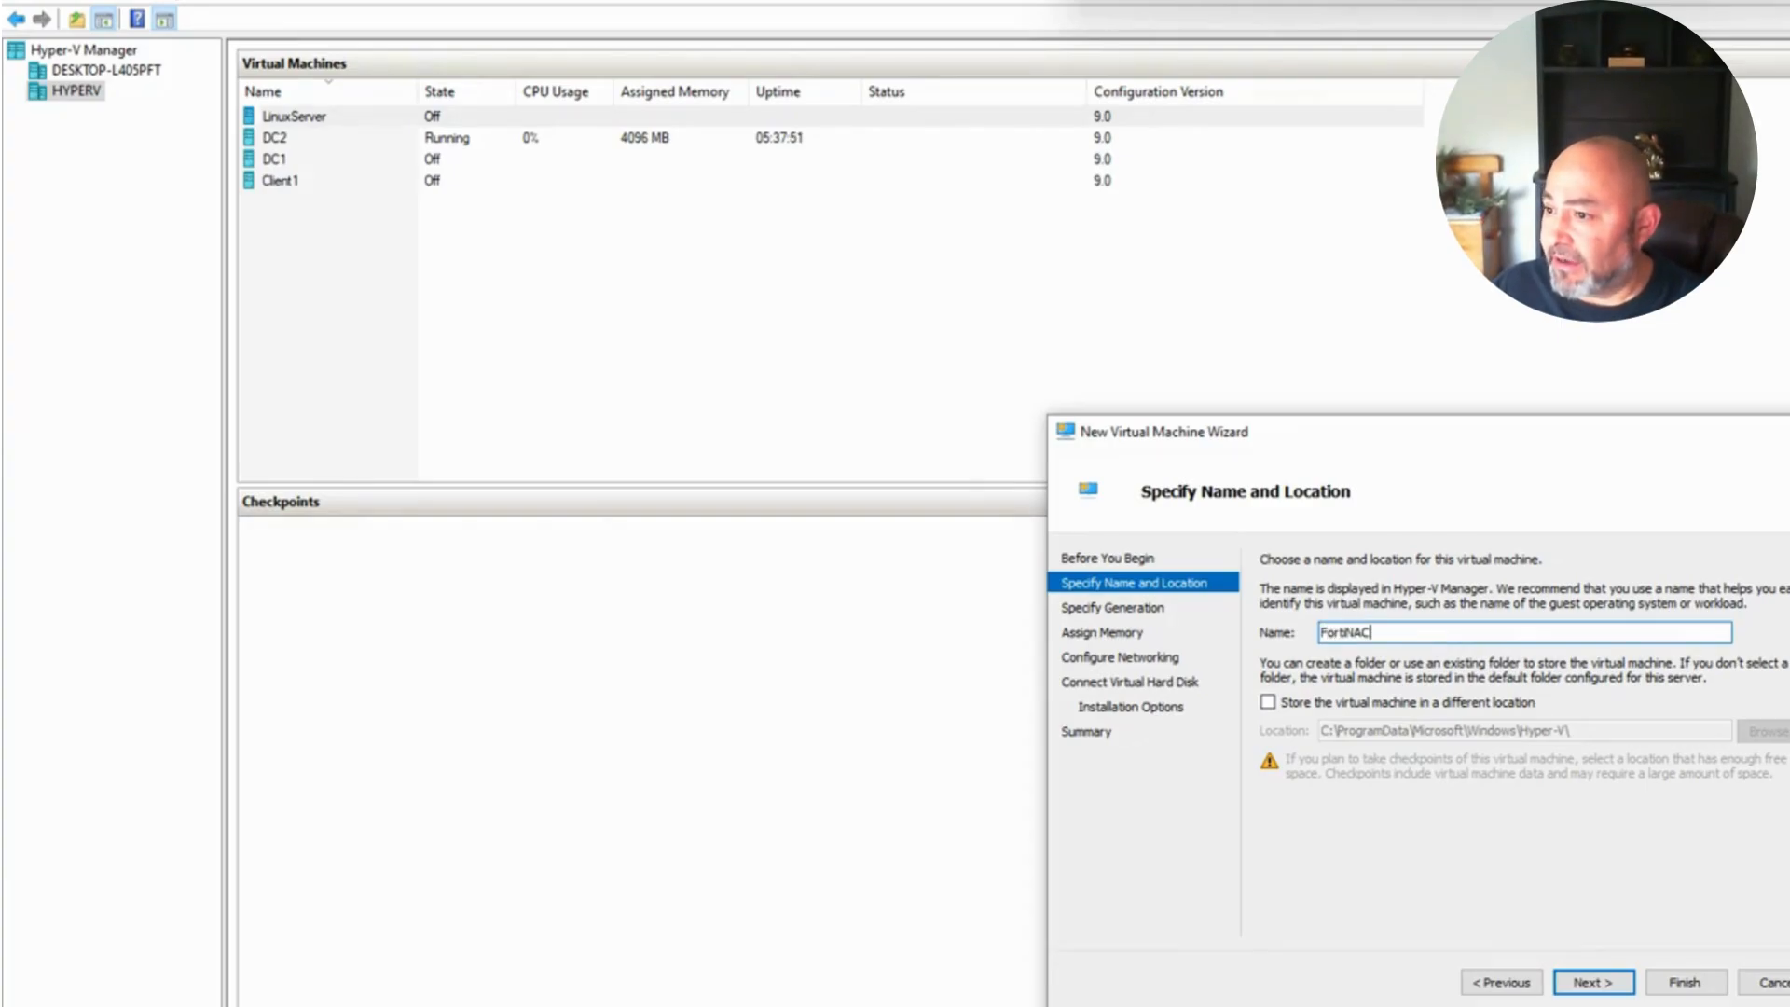
text(_LAB)
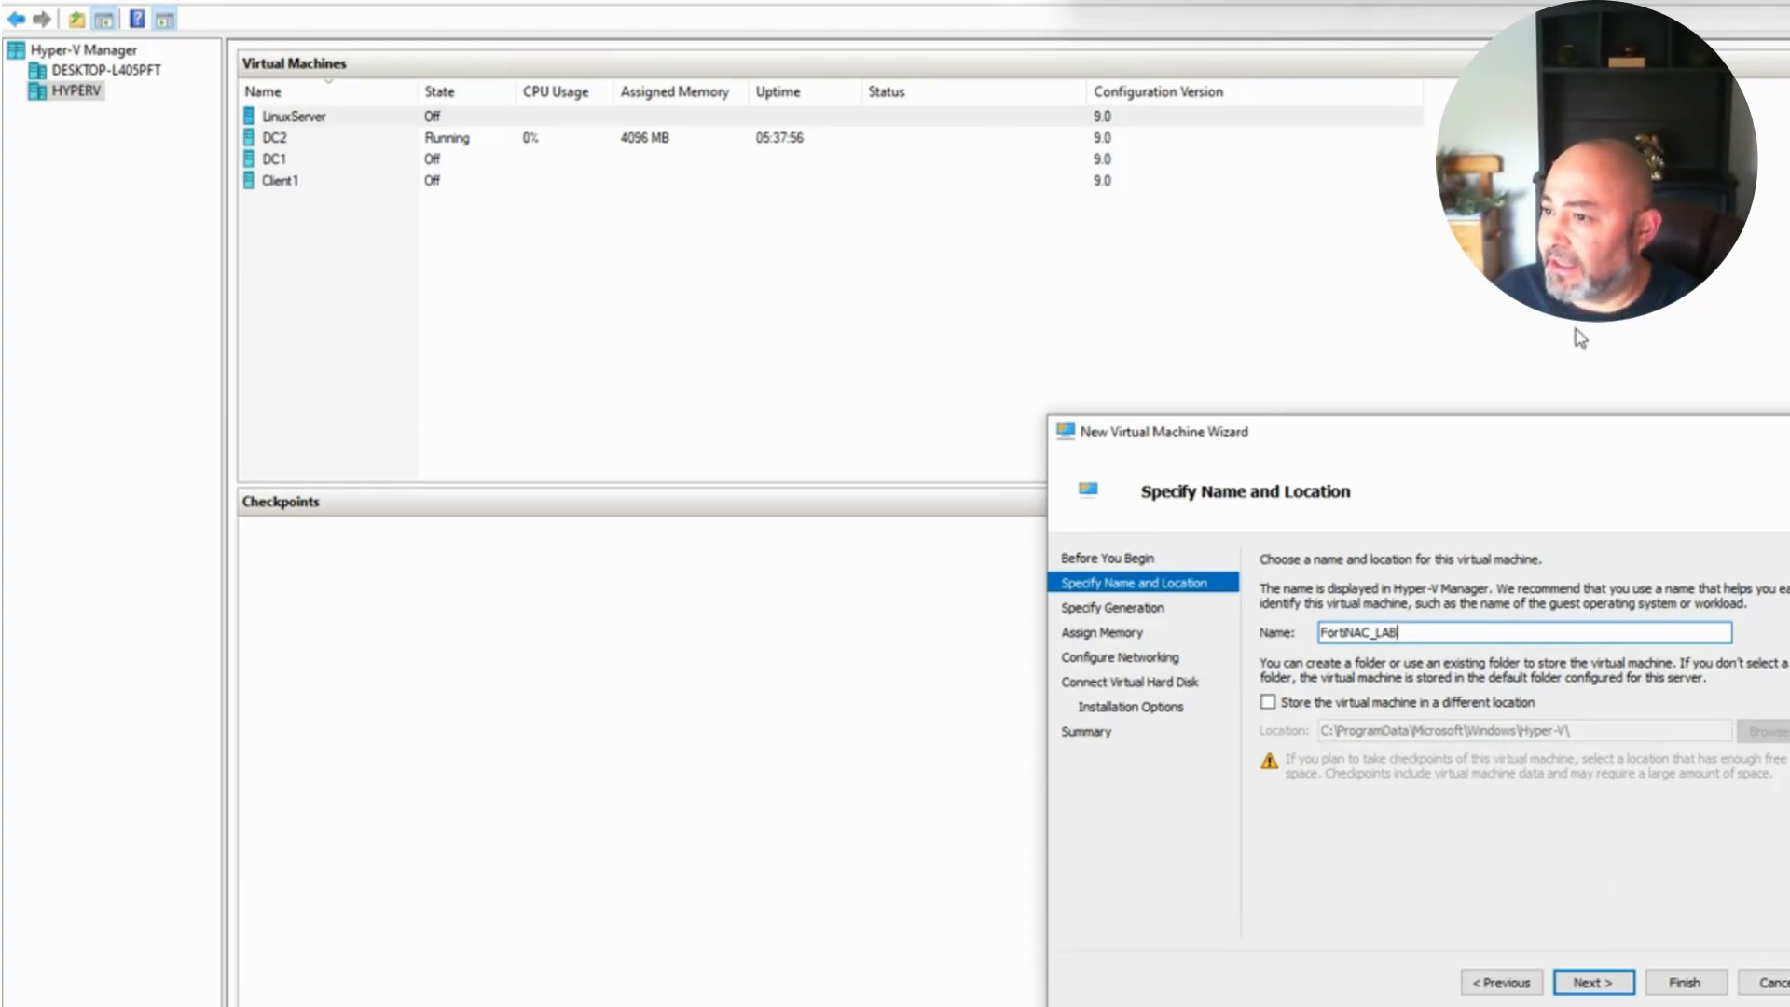
drag(1426, 434, 1145, 341)
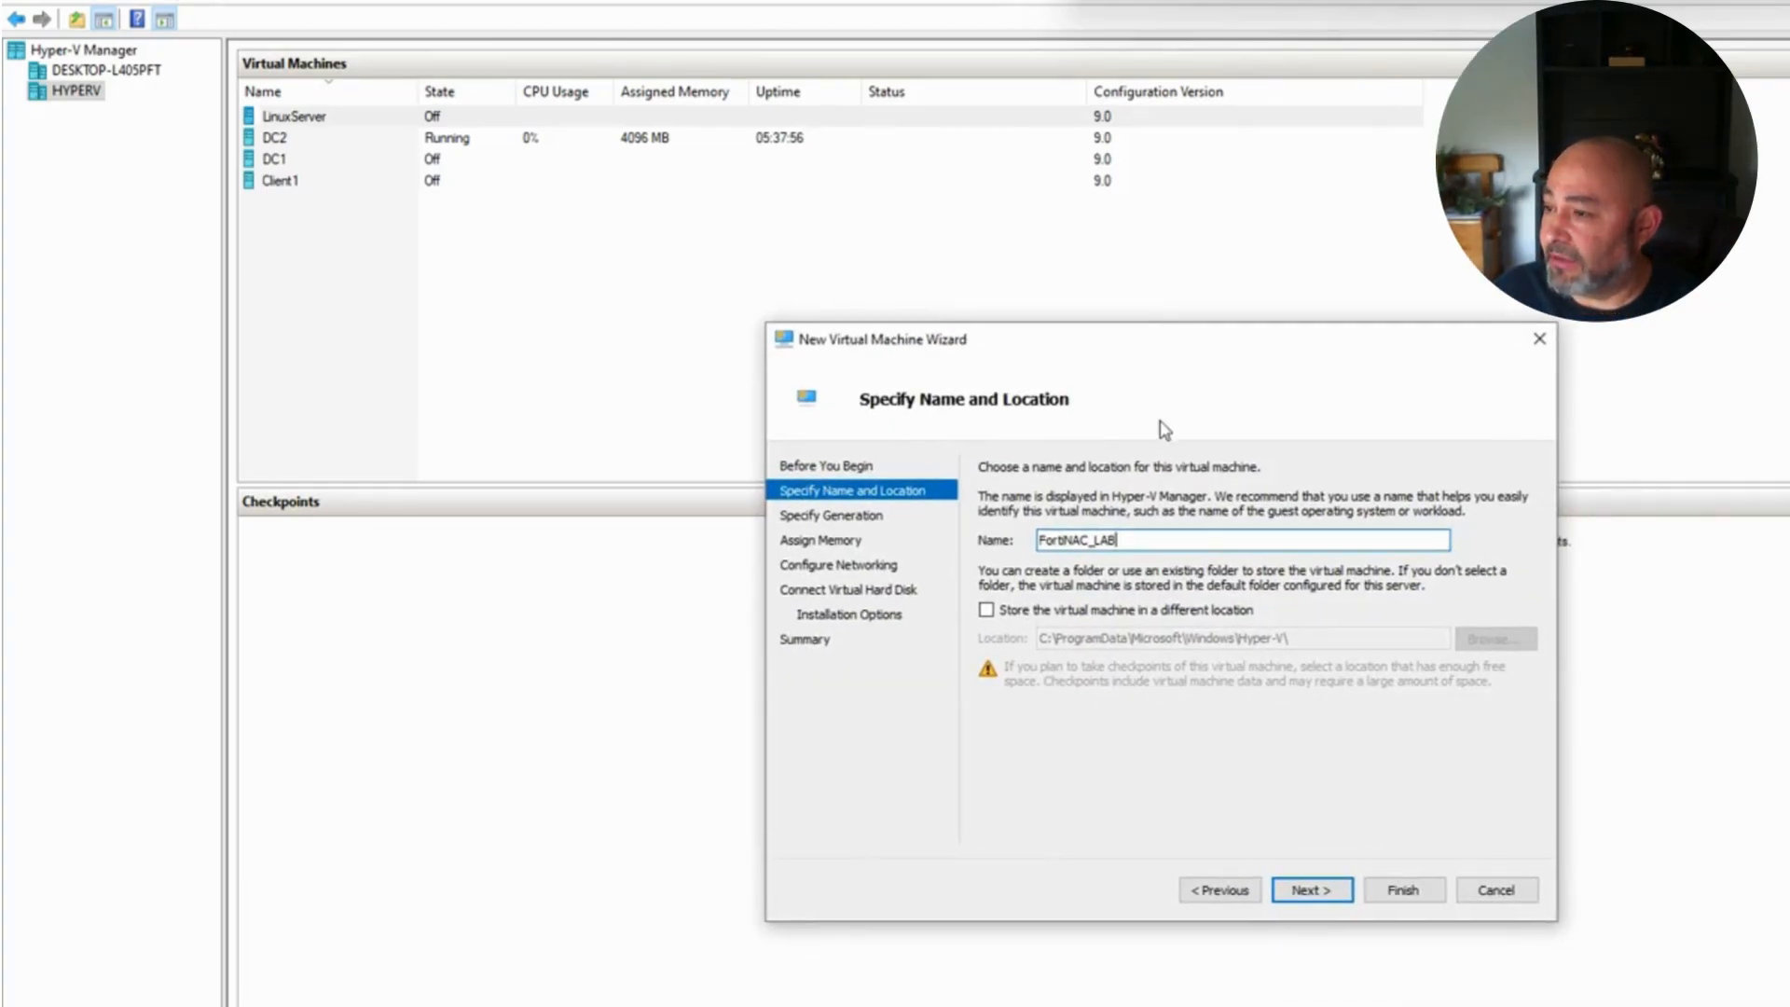
click(1303, 887)
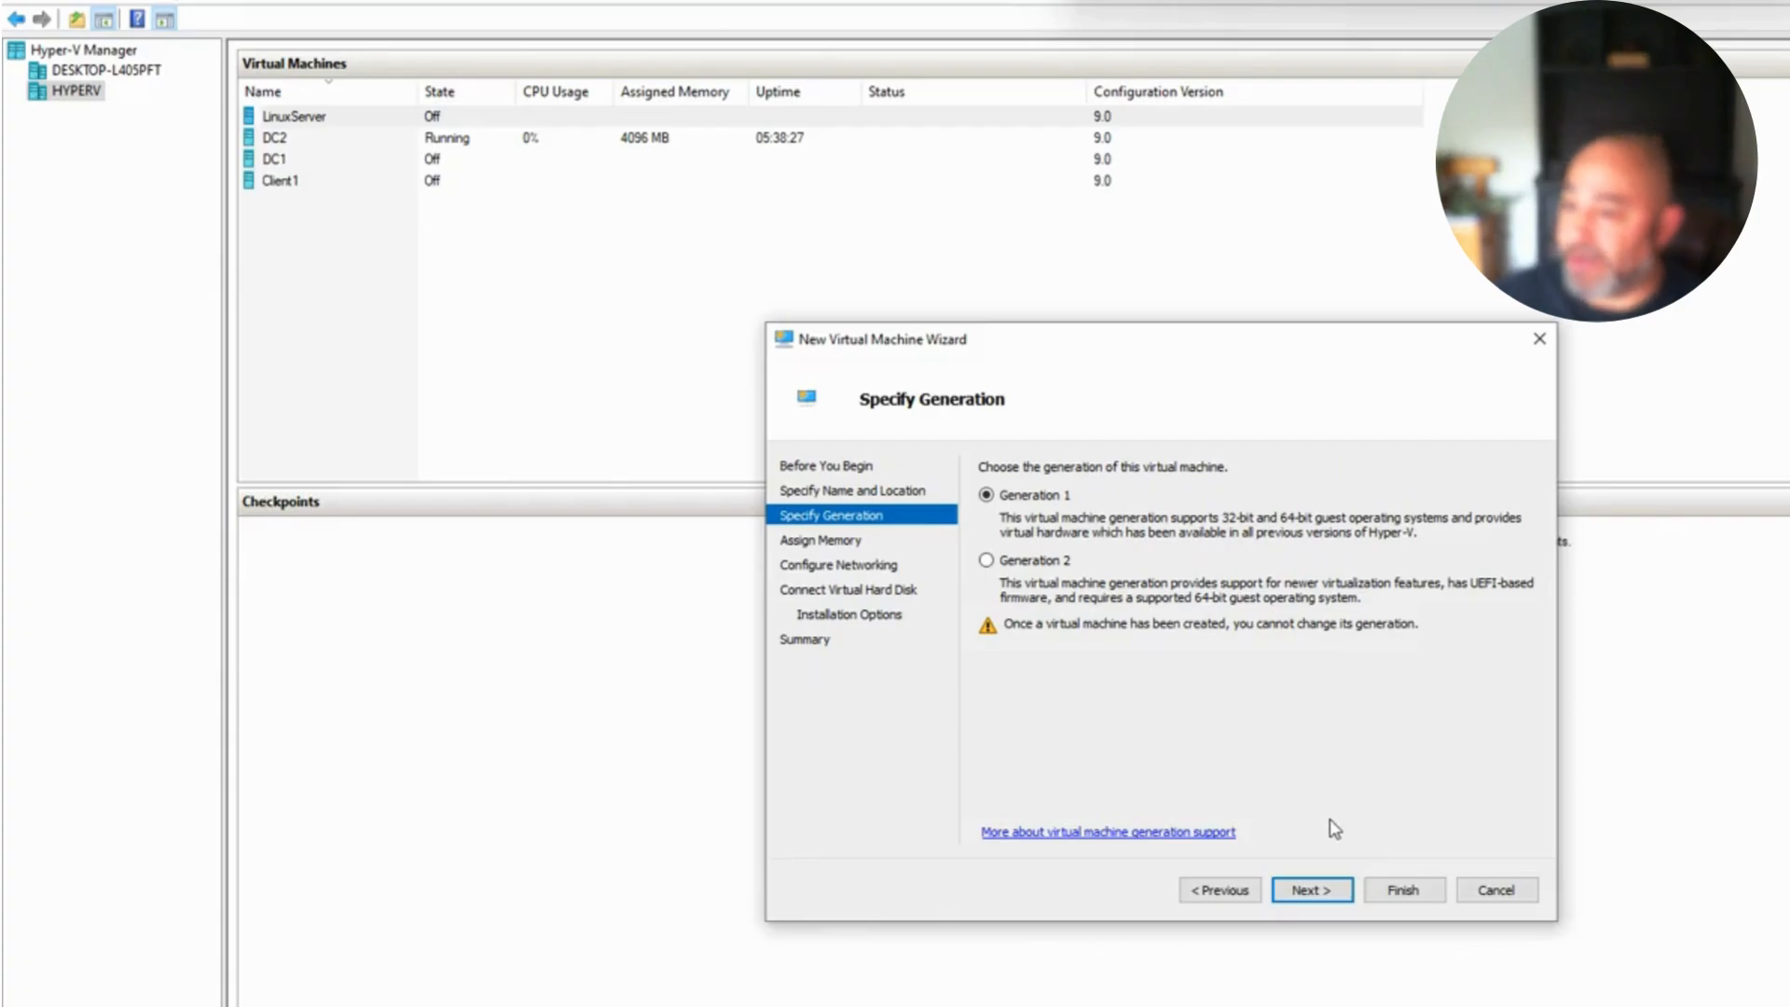
Step: Keep Generation 1 and set the startup memory to 2024 MB
click(1310, 890)
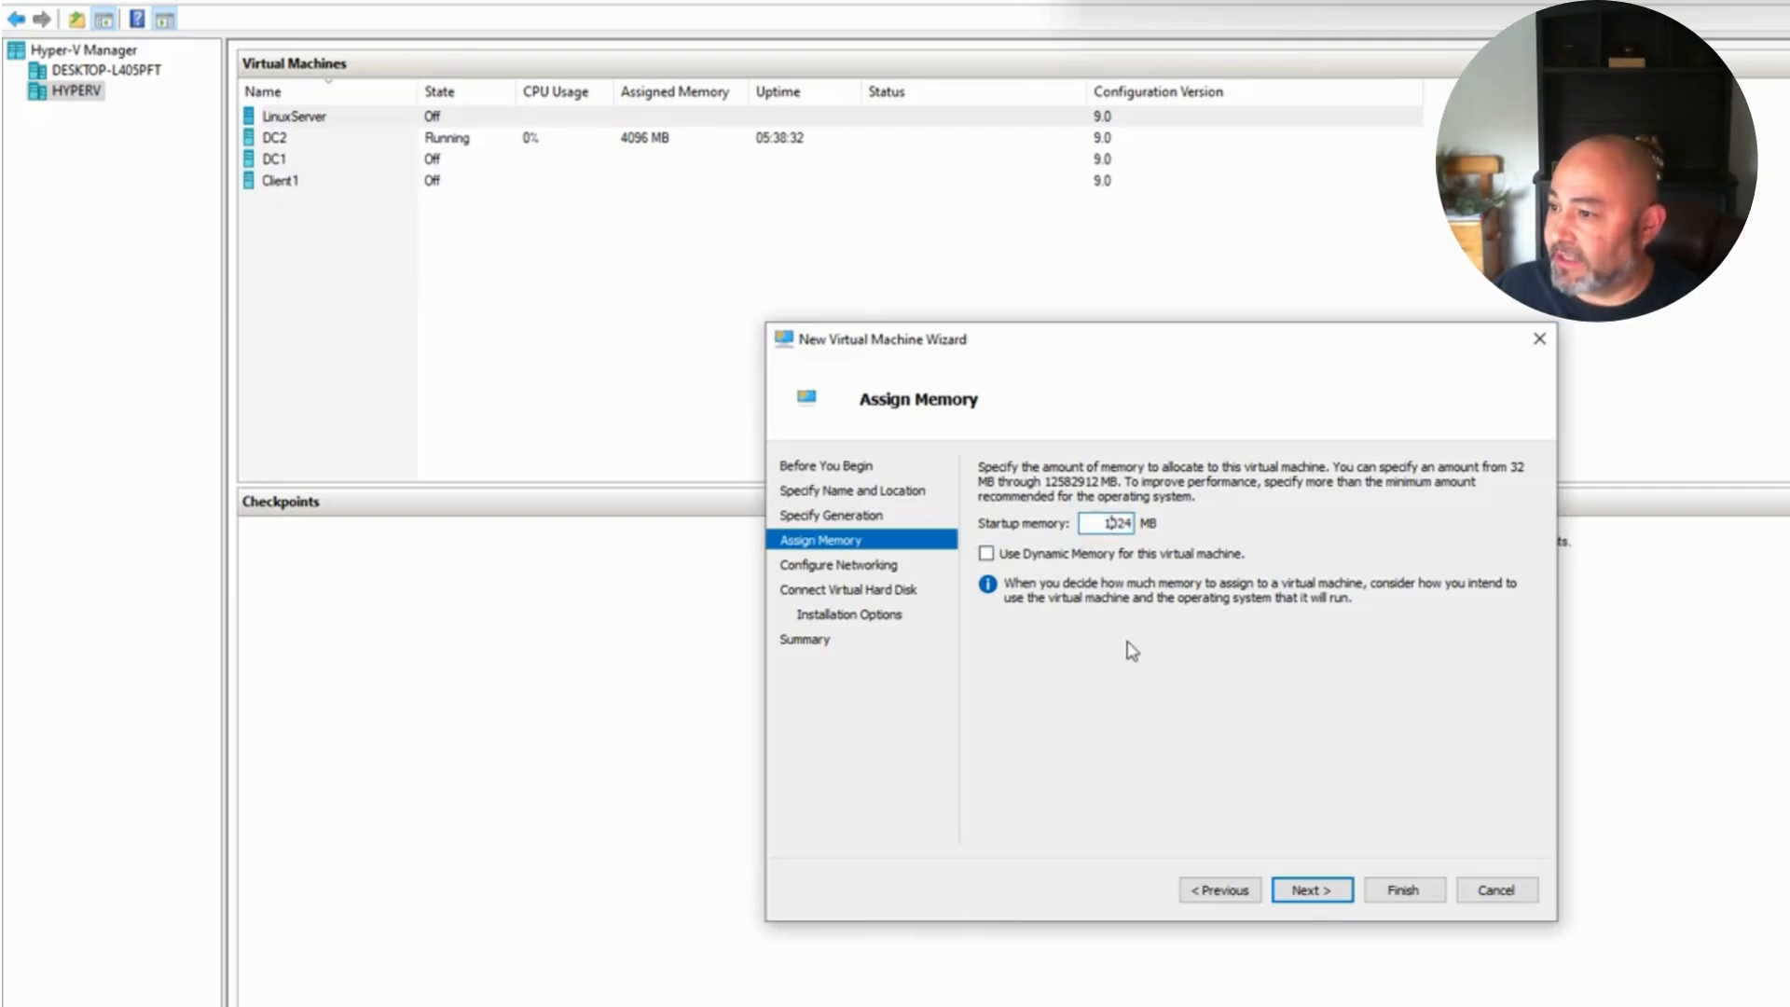
key(BackSpace)
text(2)
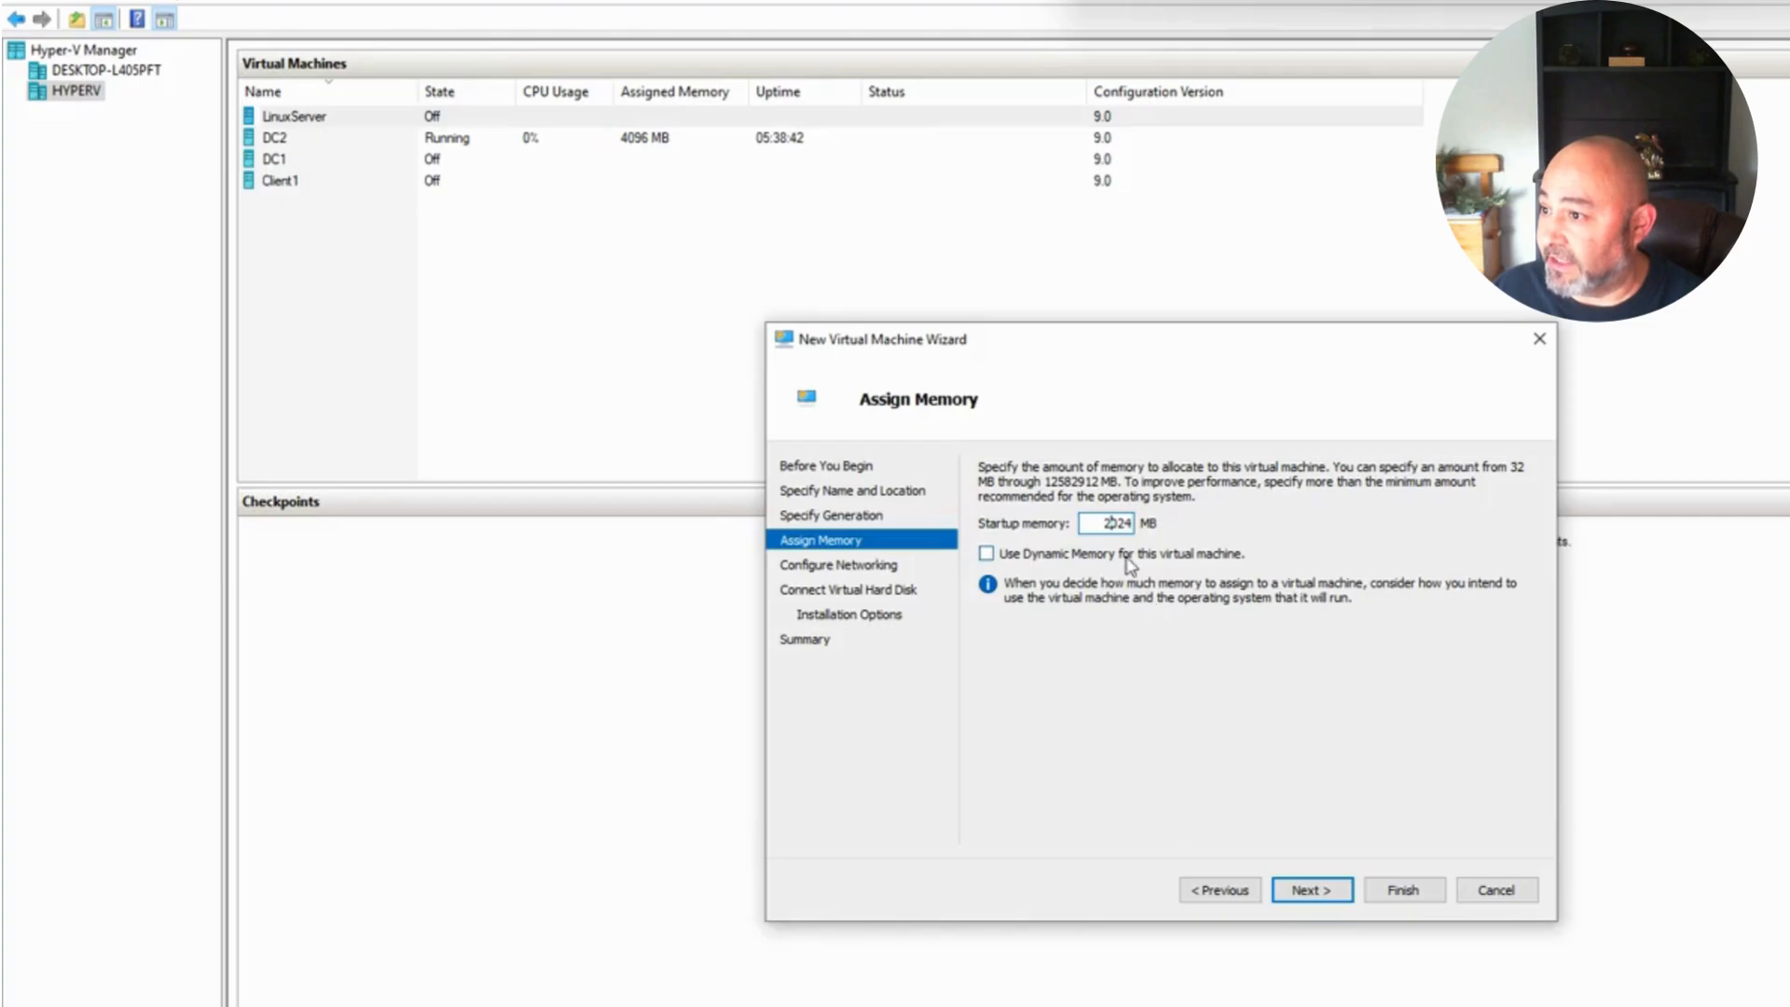
click(1310, 893)
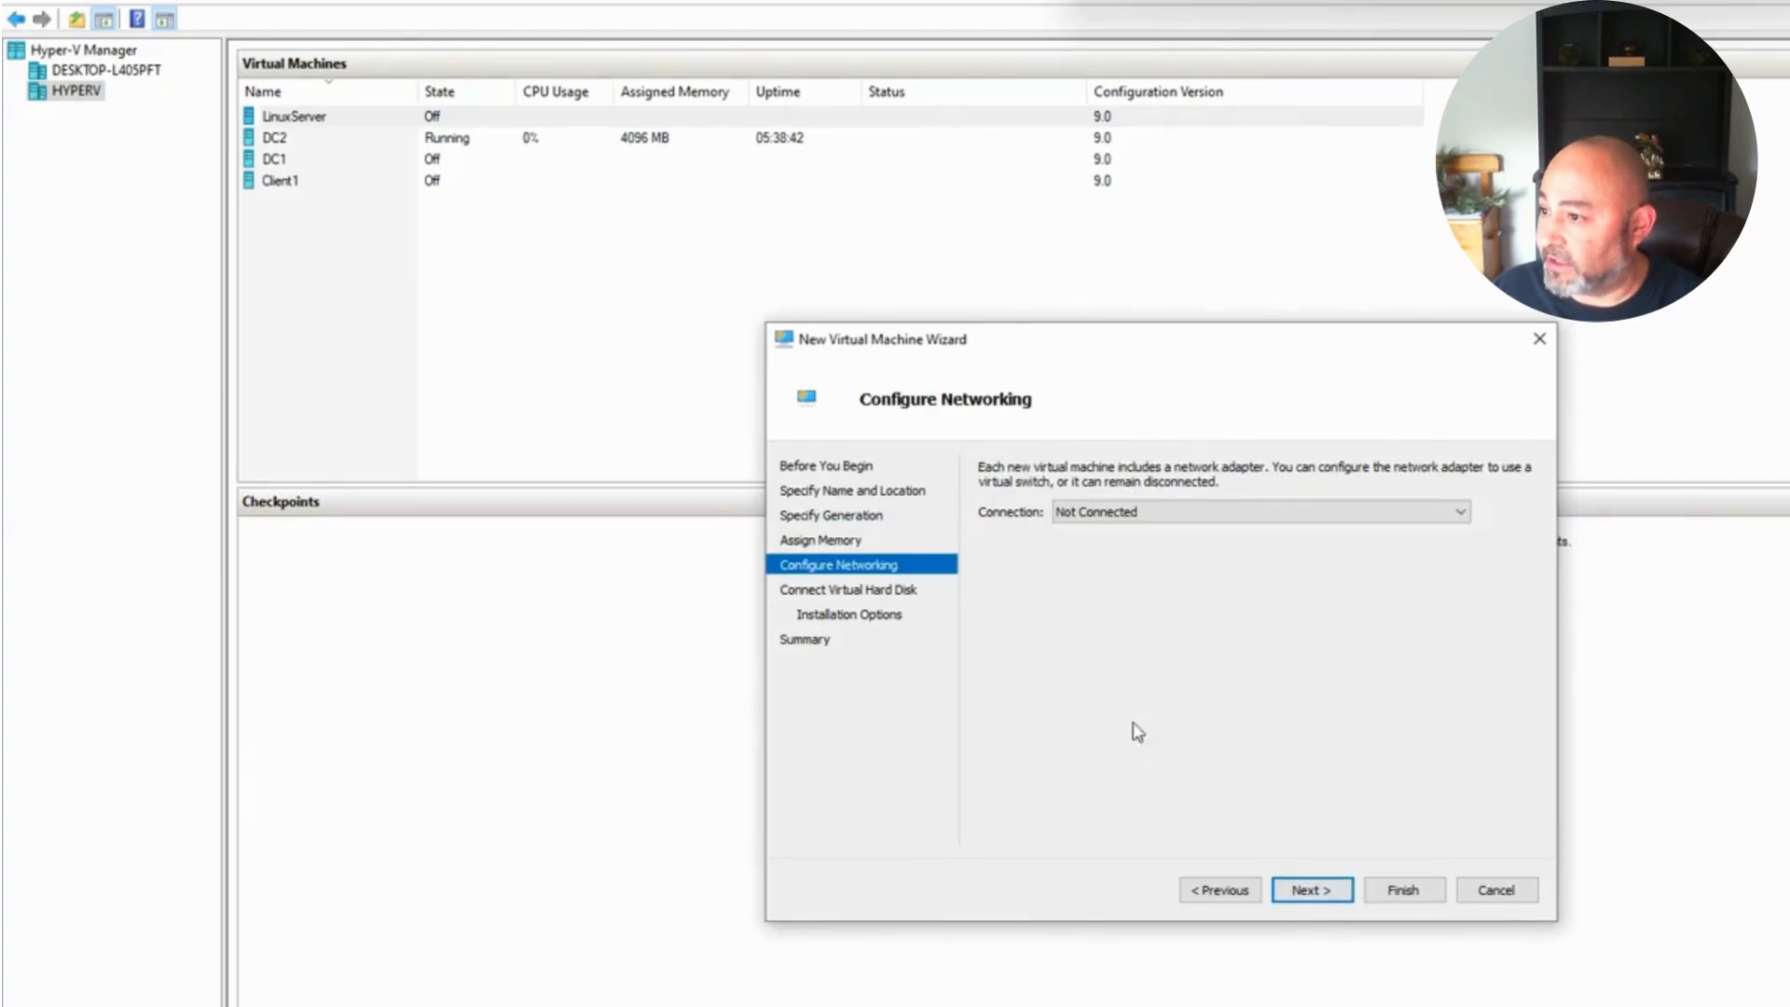
Step: Connect the new VM's network to the External-LAB switch
click(1179, 524)
click(1115, 549)
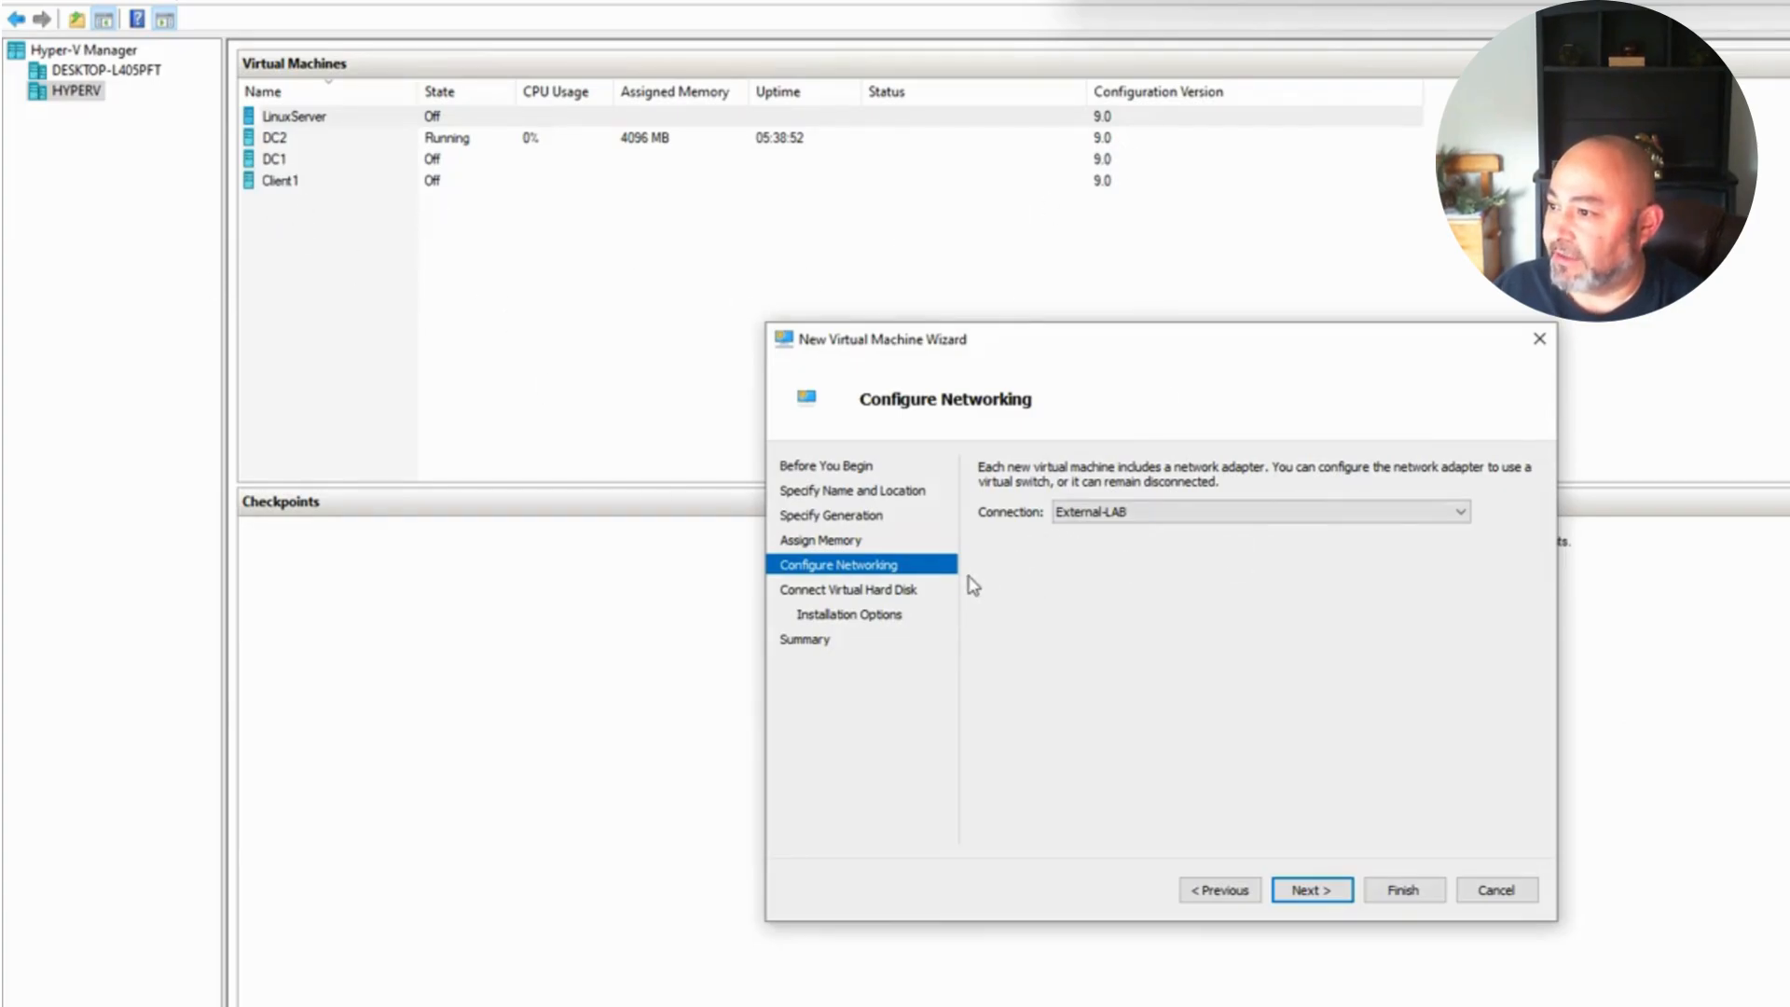
click(1310, 889)
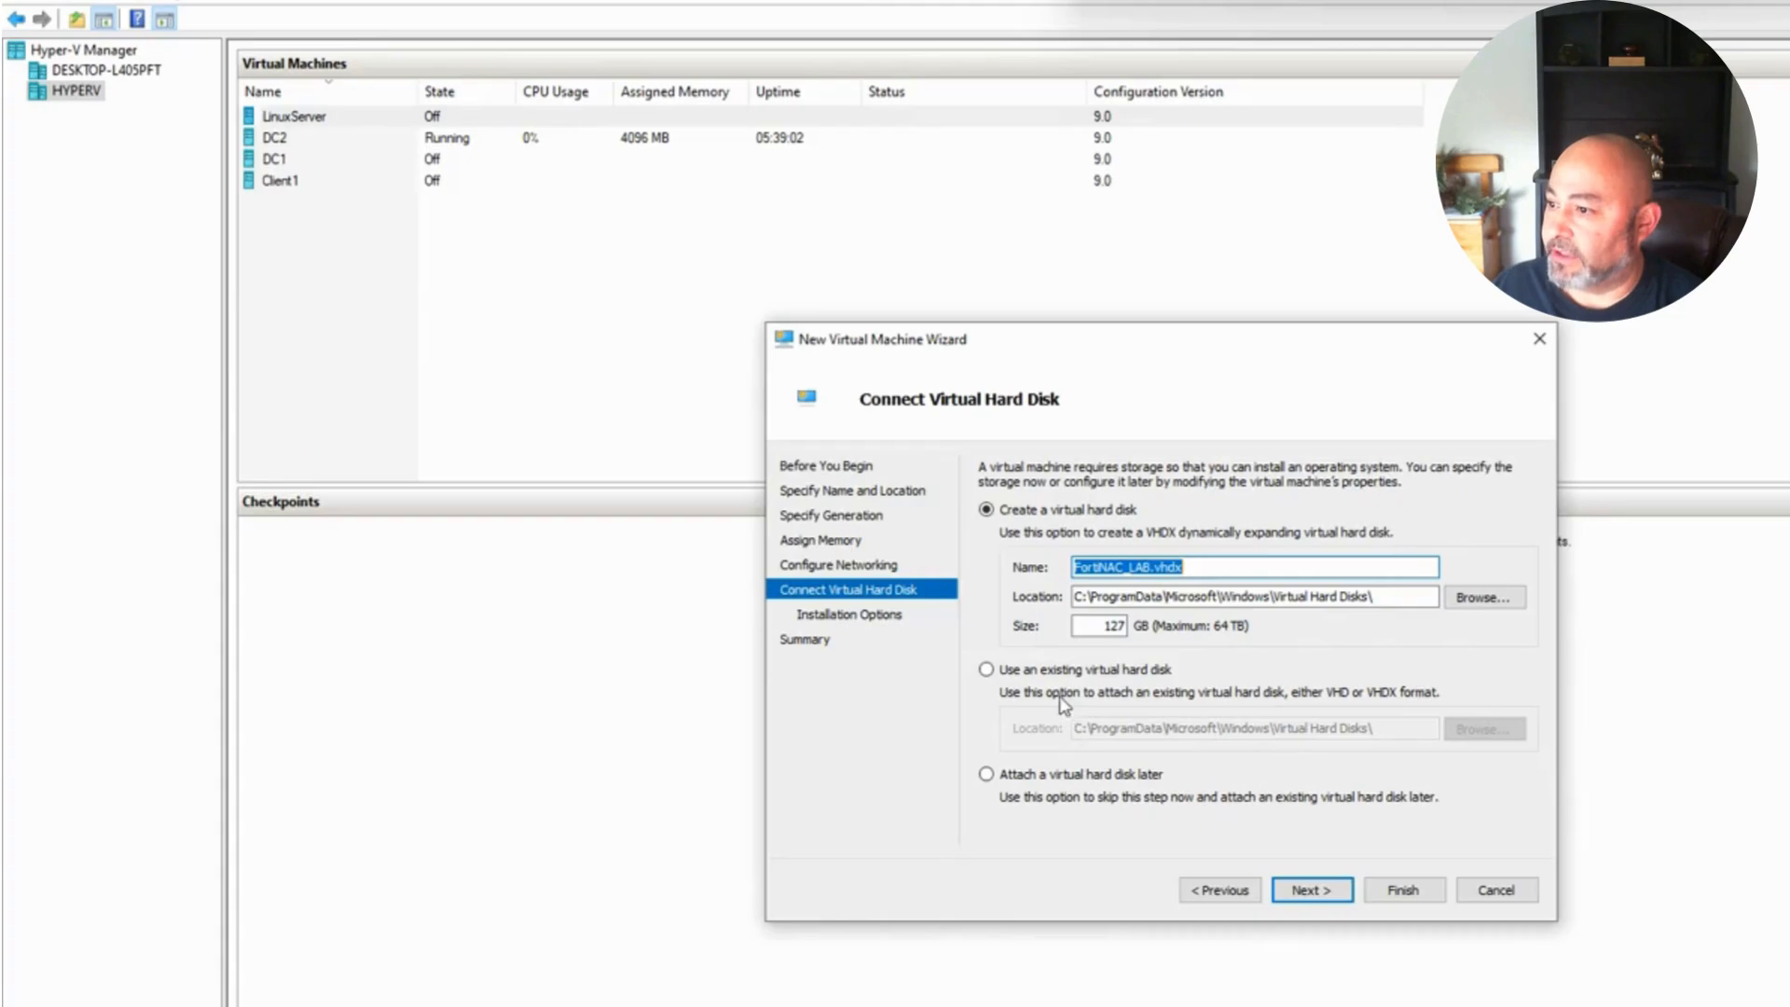
Step: Keep the new 127 GB FortiNAC_LAB.vhdx disk, install the OS later, and finish the wizard
click(1301, 893)
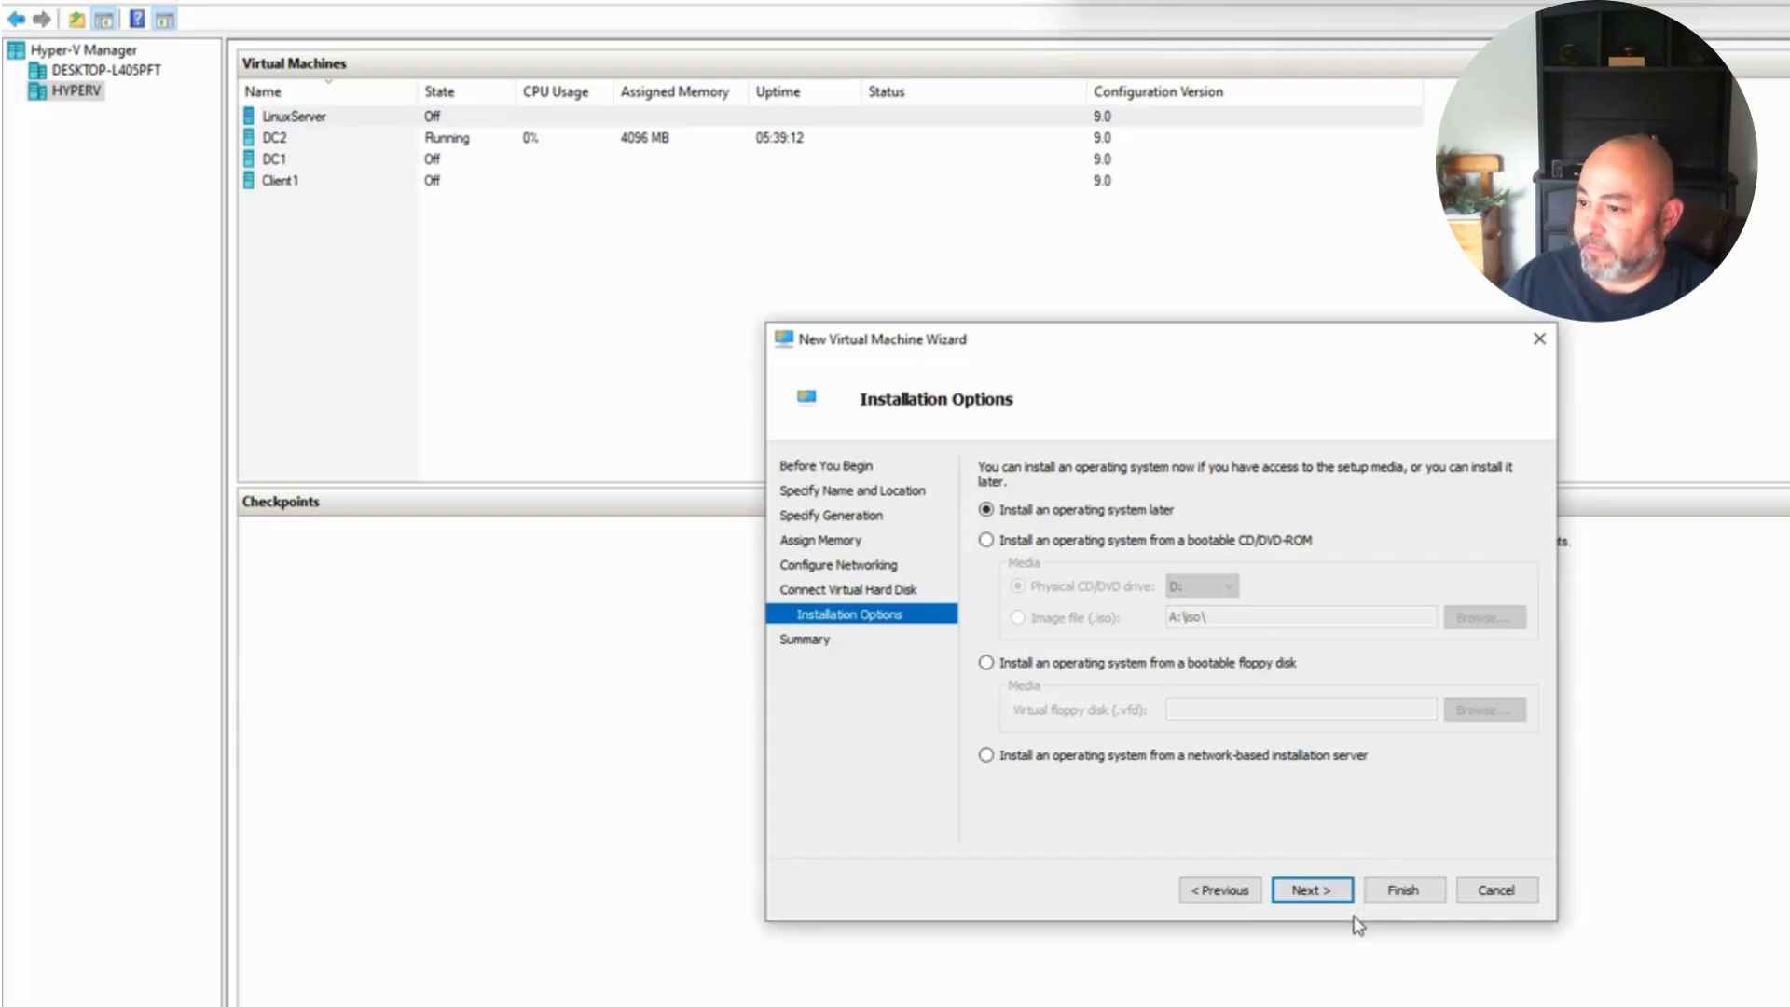
click(1303, 893)
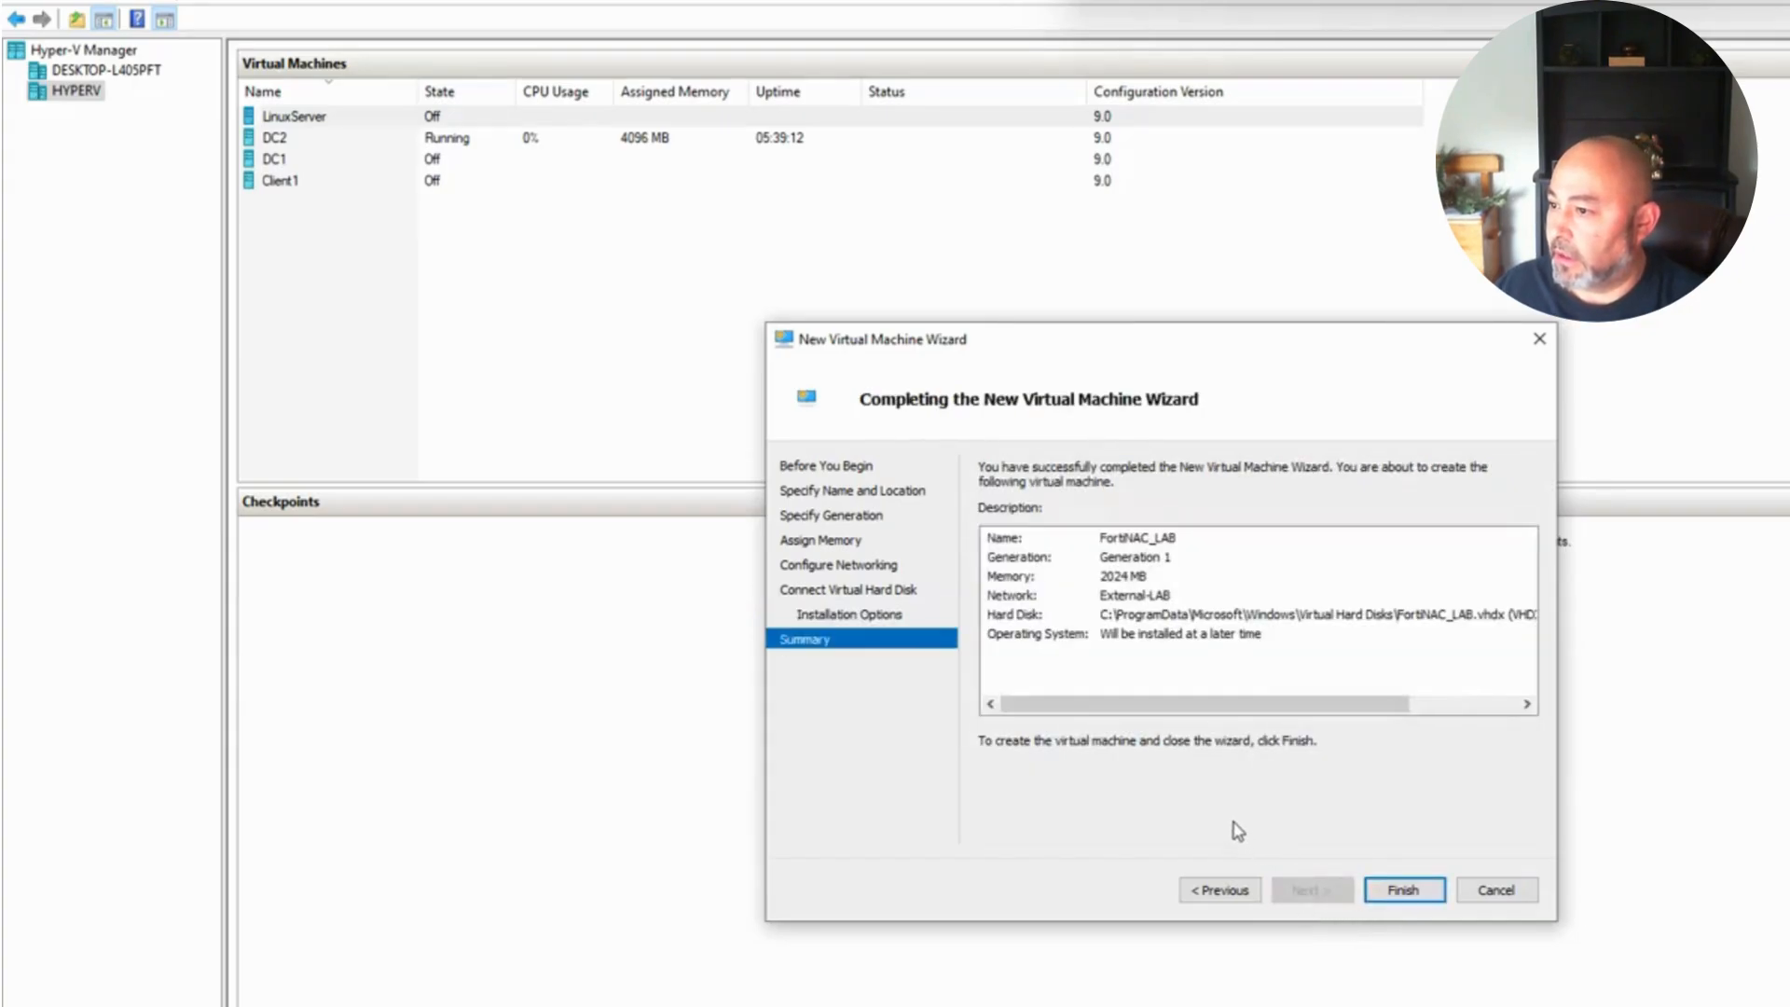
click(1401, 890)
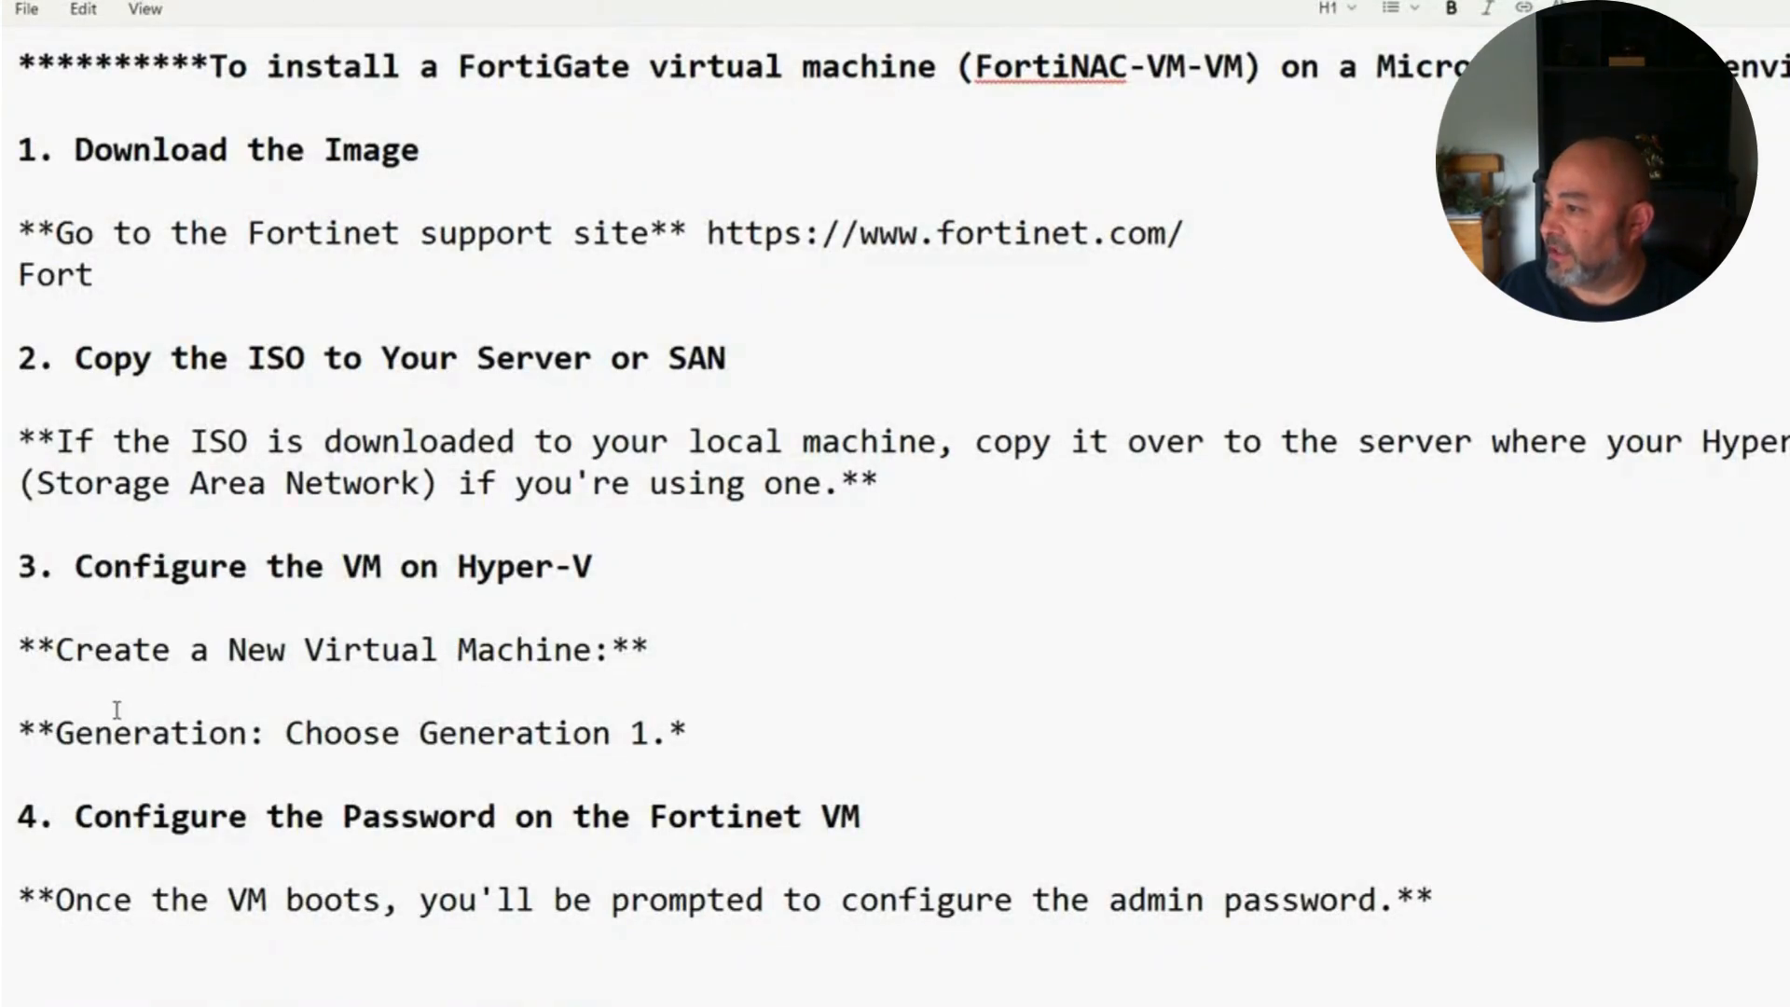
Step: Highlight the 'Configure the Password on the Fortinet VM' heading and scroll through the static IP notes
drag(74, 739, 661, 743)
click(400, 843)
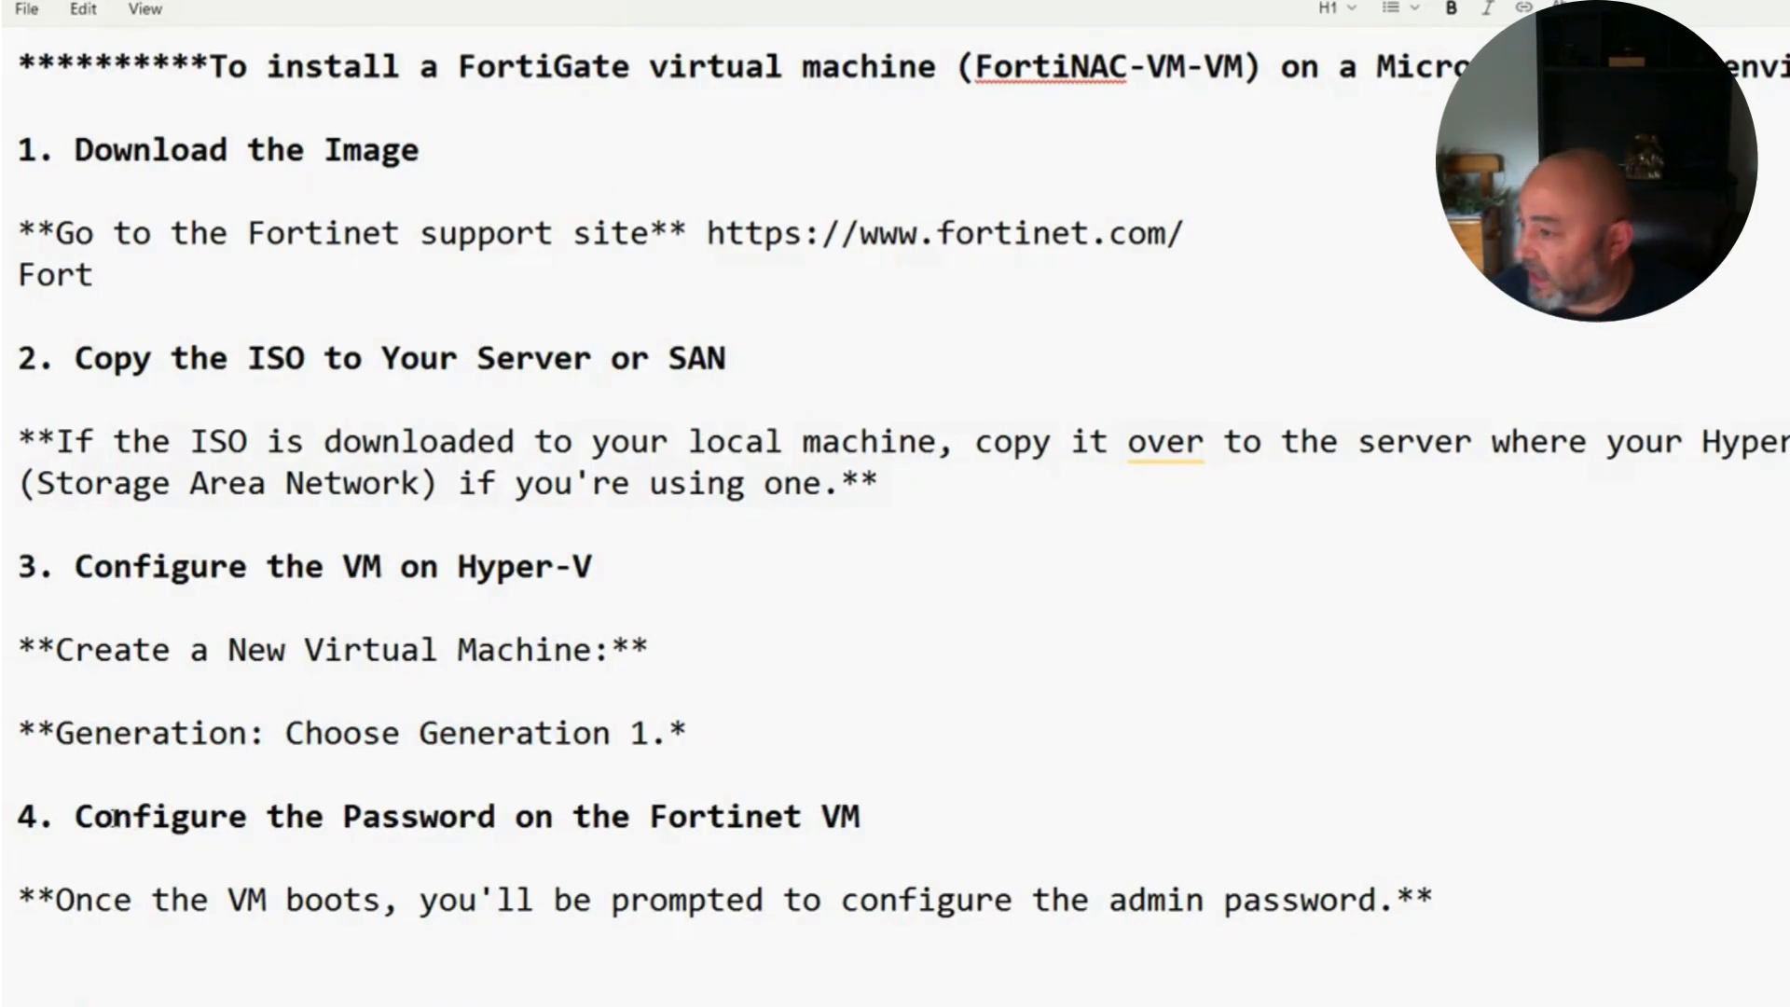
drag(56, 820, 913, 818)
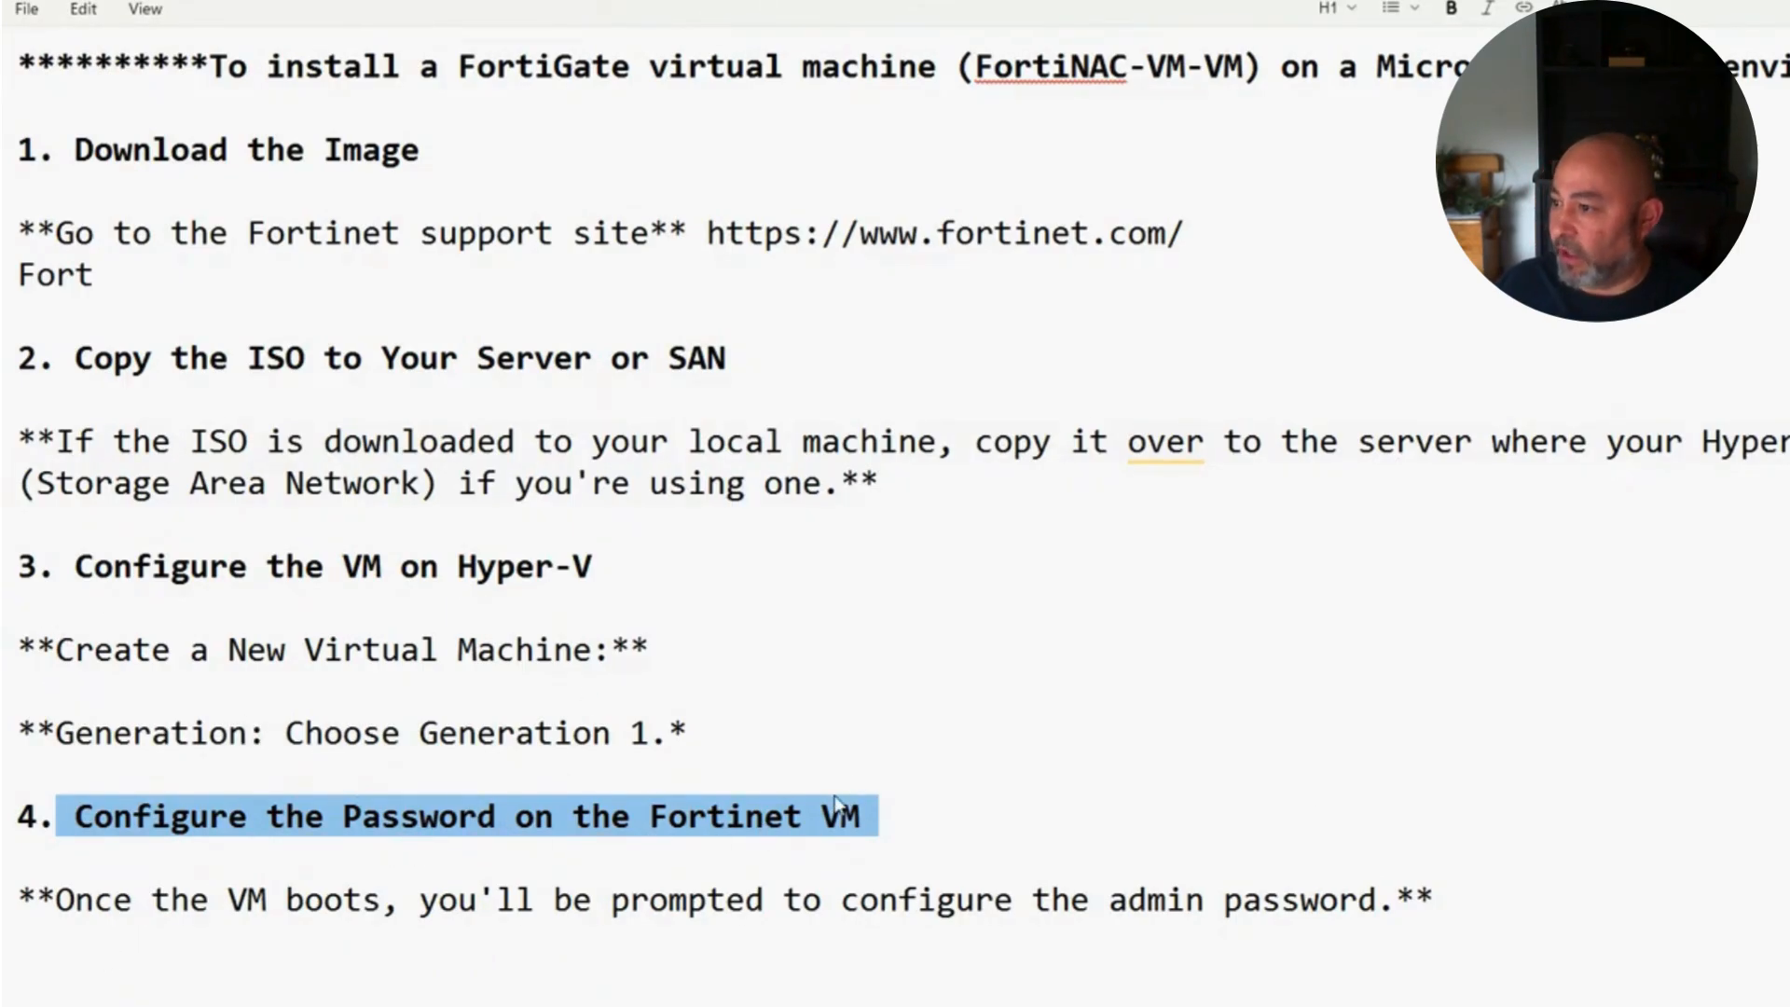
scroll(128, 876, down, 2)
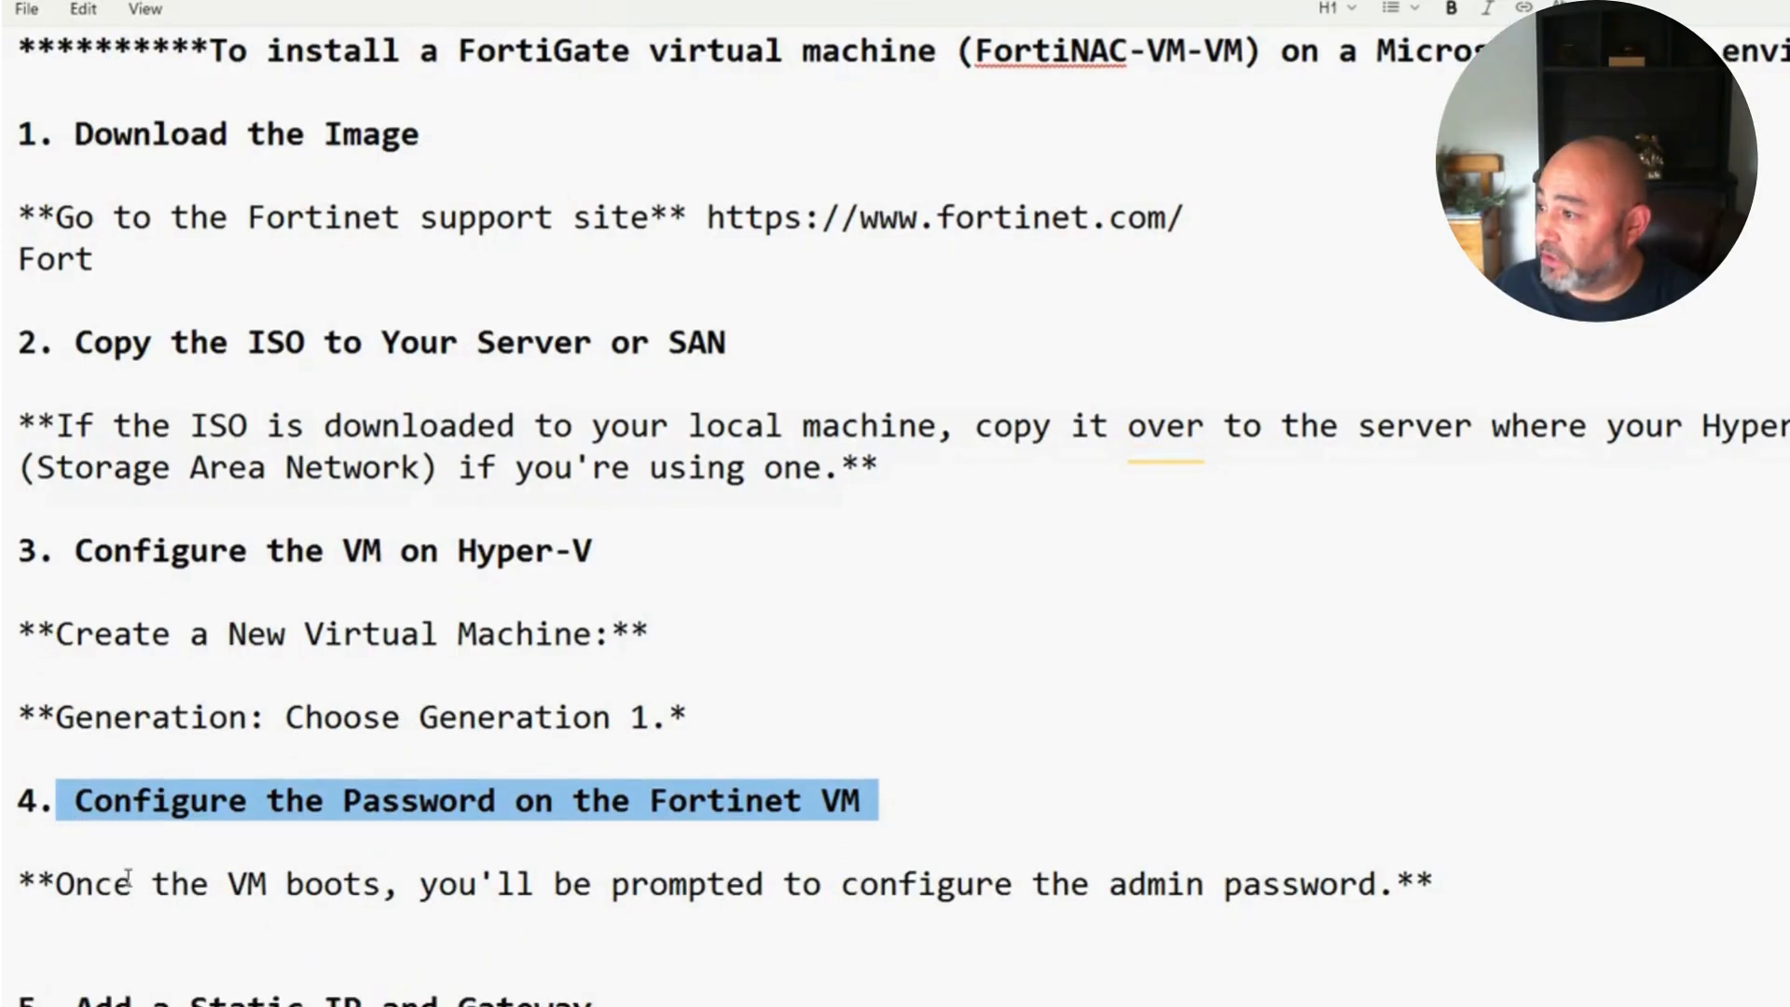
scroll(128, 876, down, 5)
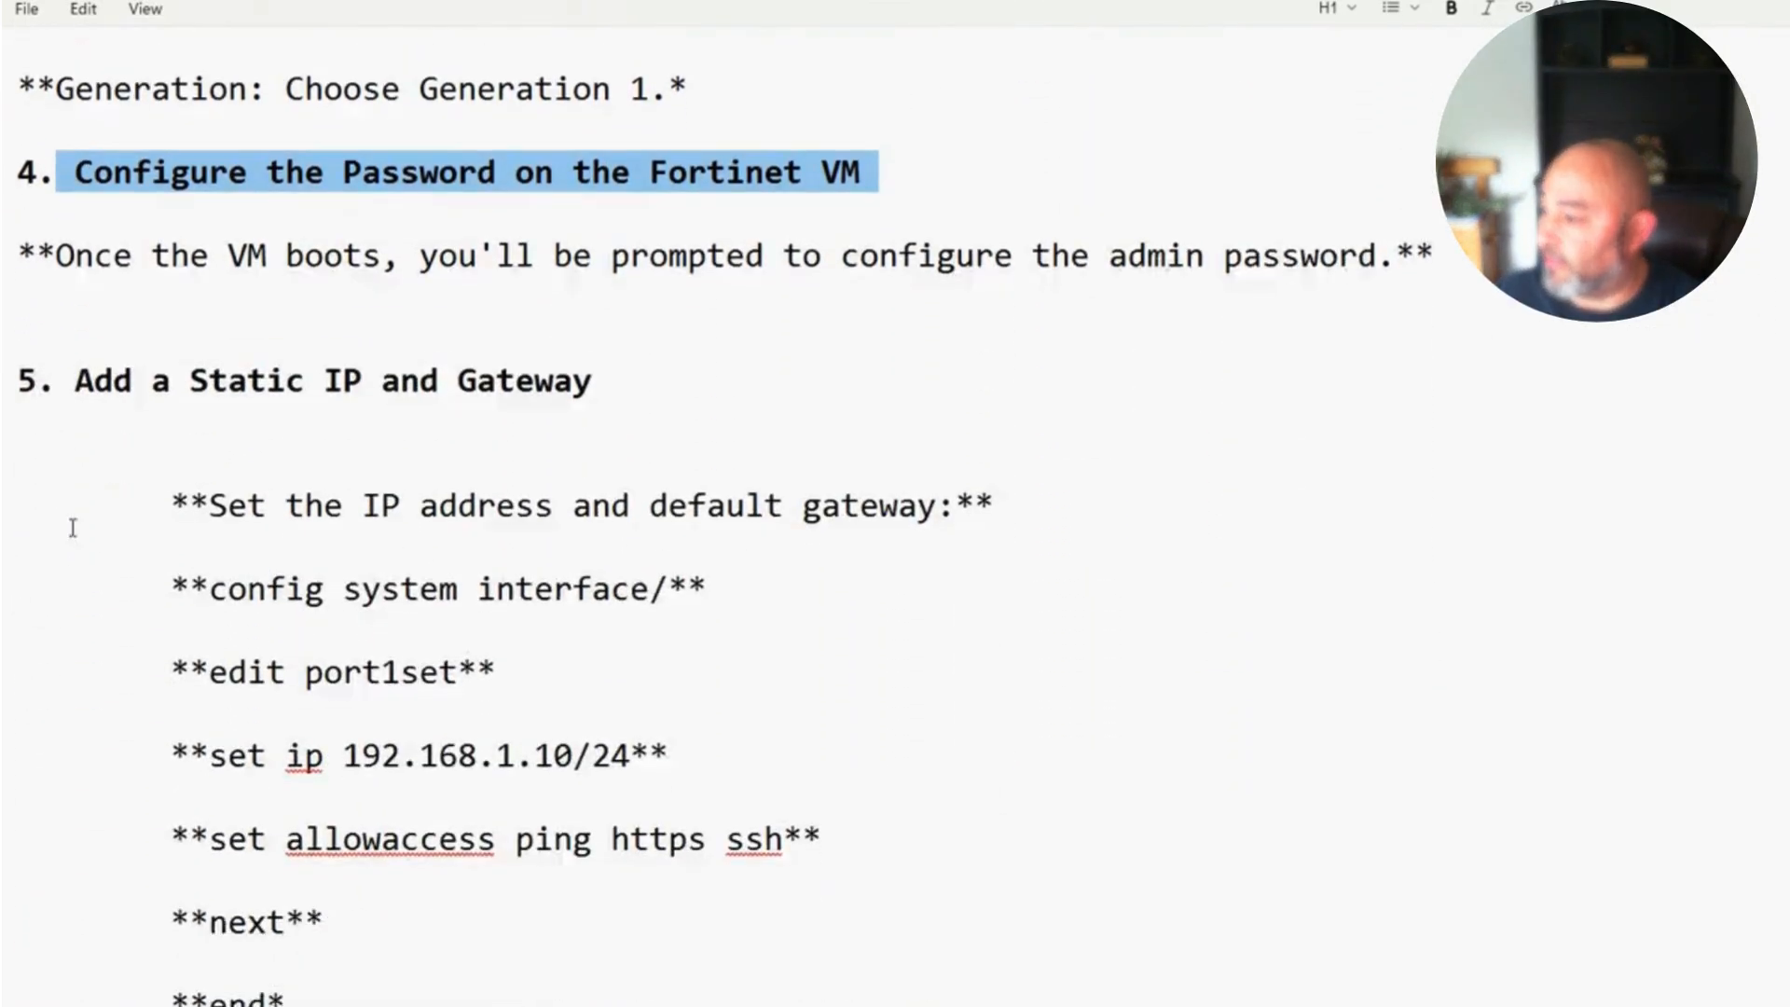
scroll(176, 727, down, 6)
scroll(243, 859, up, 11)
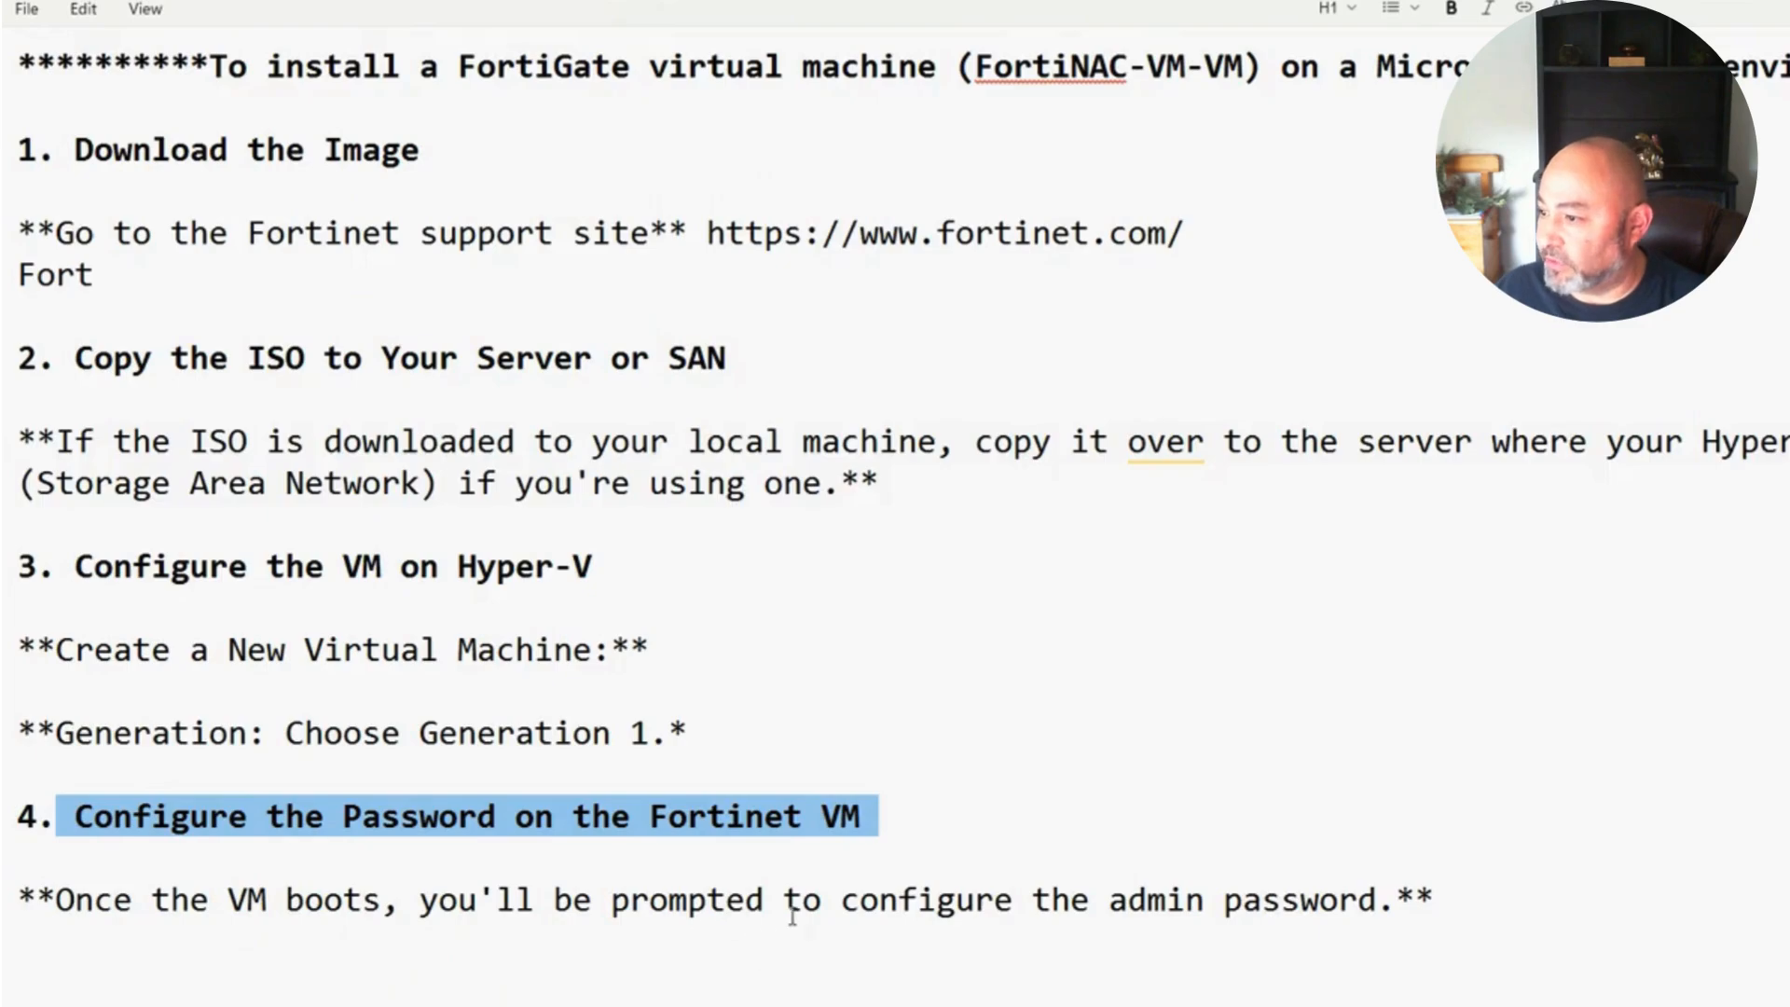
scroll(894, 522, down, 2)
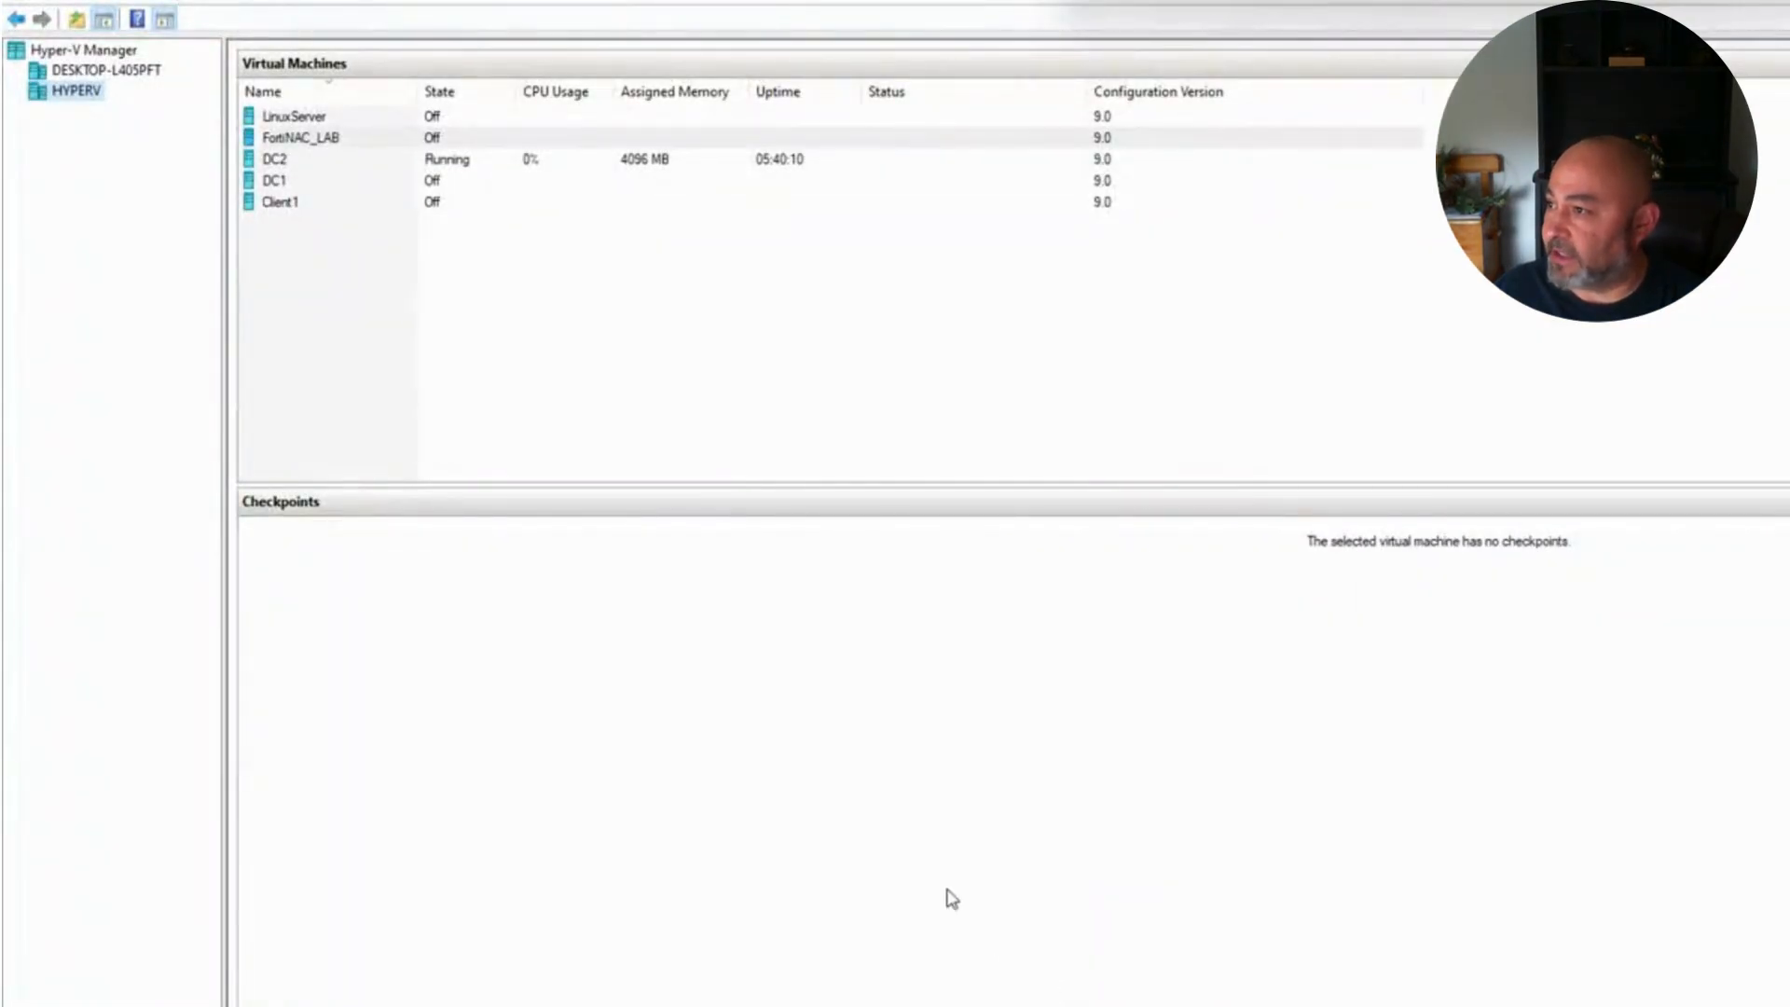
Step: Open the settings window for the FortiNAC_LAB virtual machine
click(301, 138)
click(303, 136)
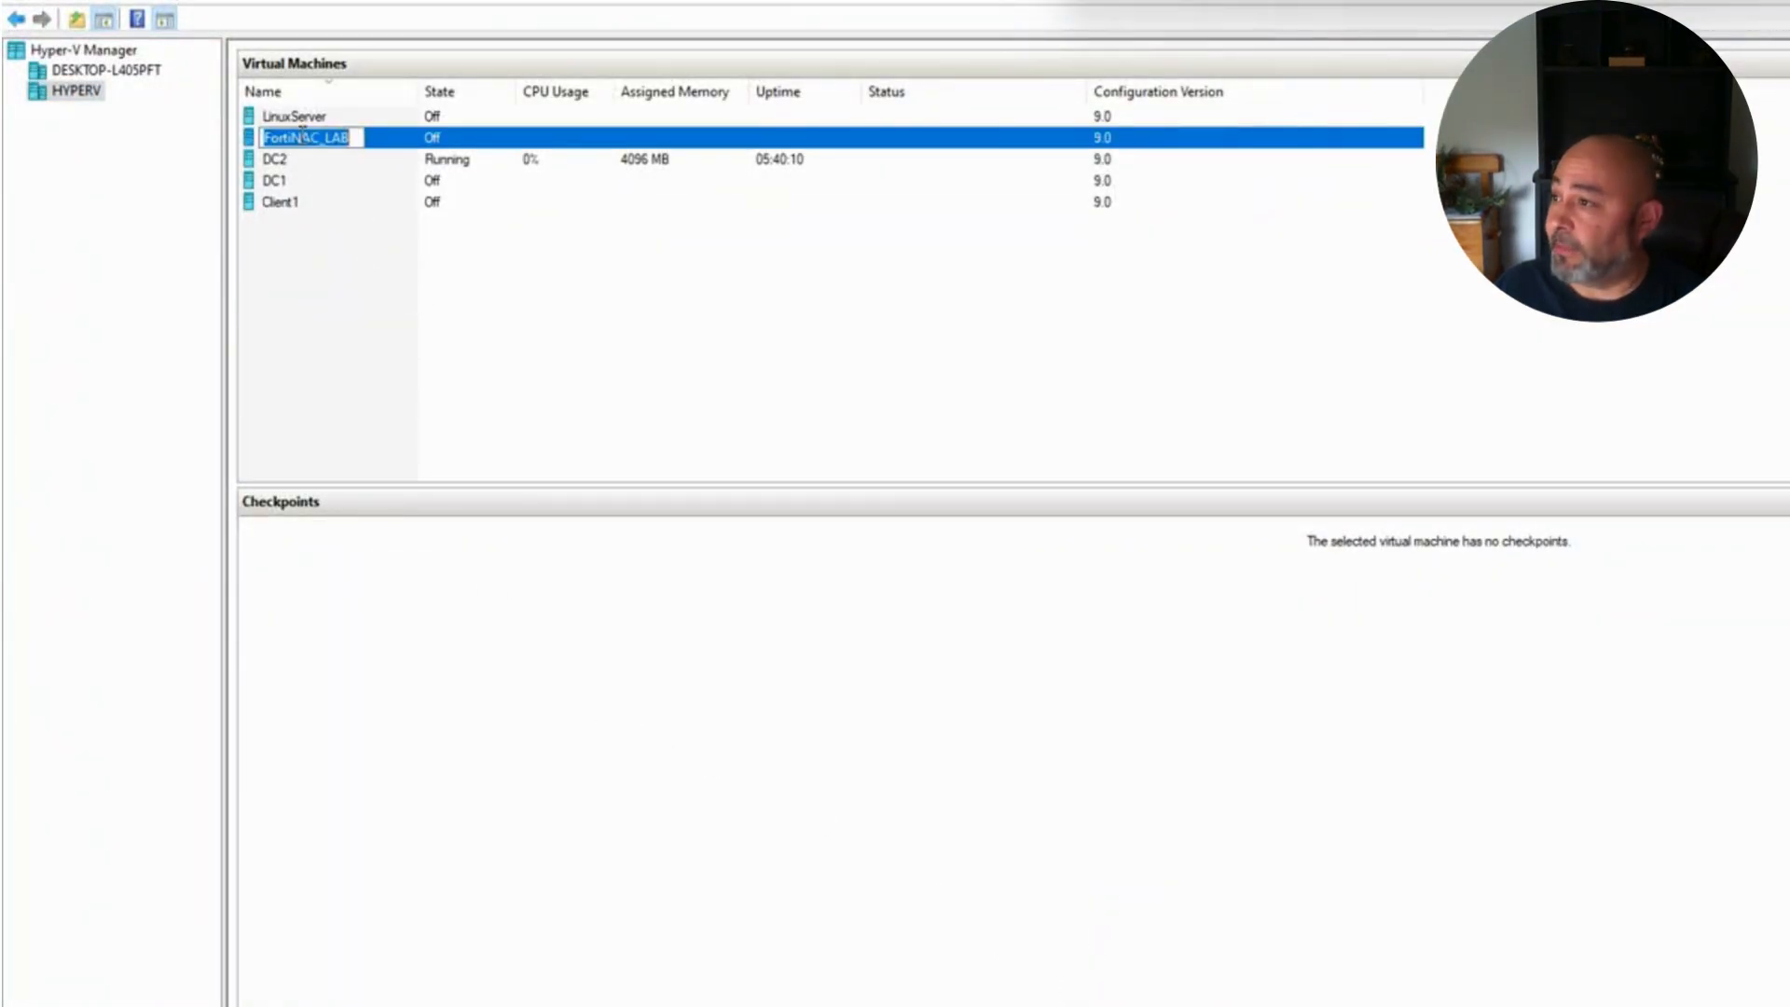
click(451, 290)
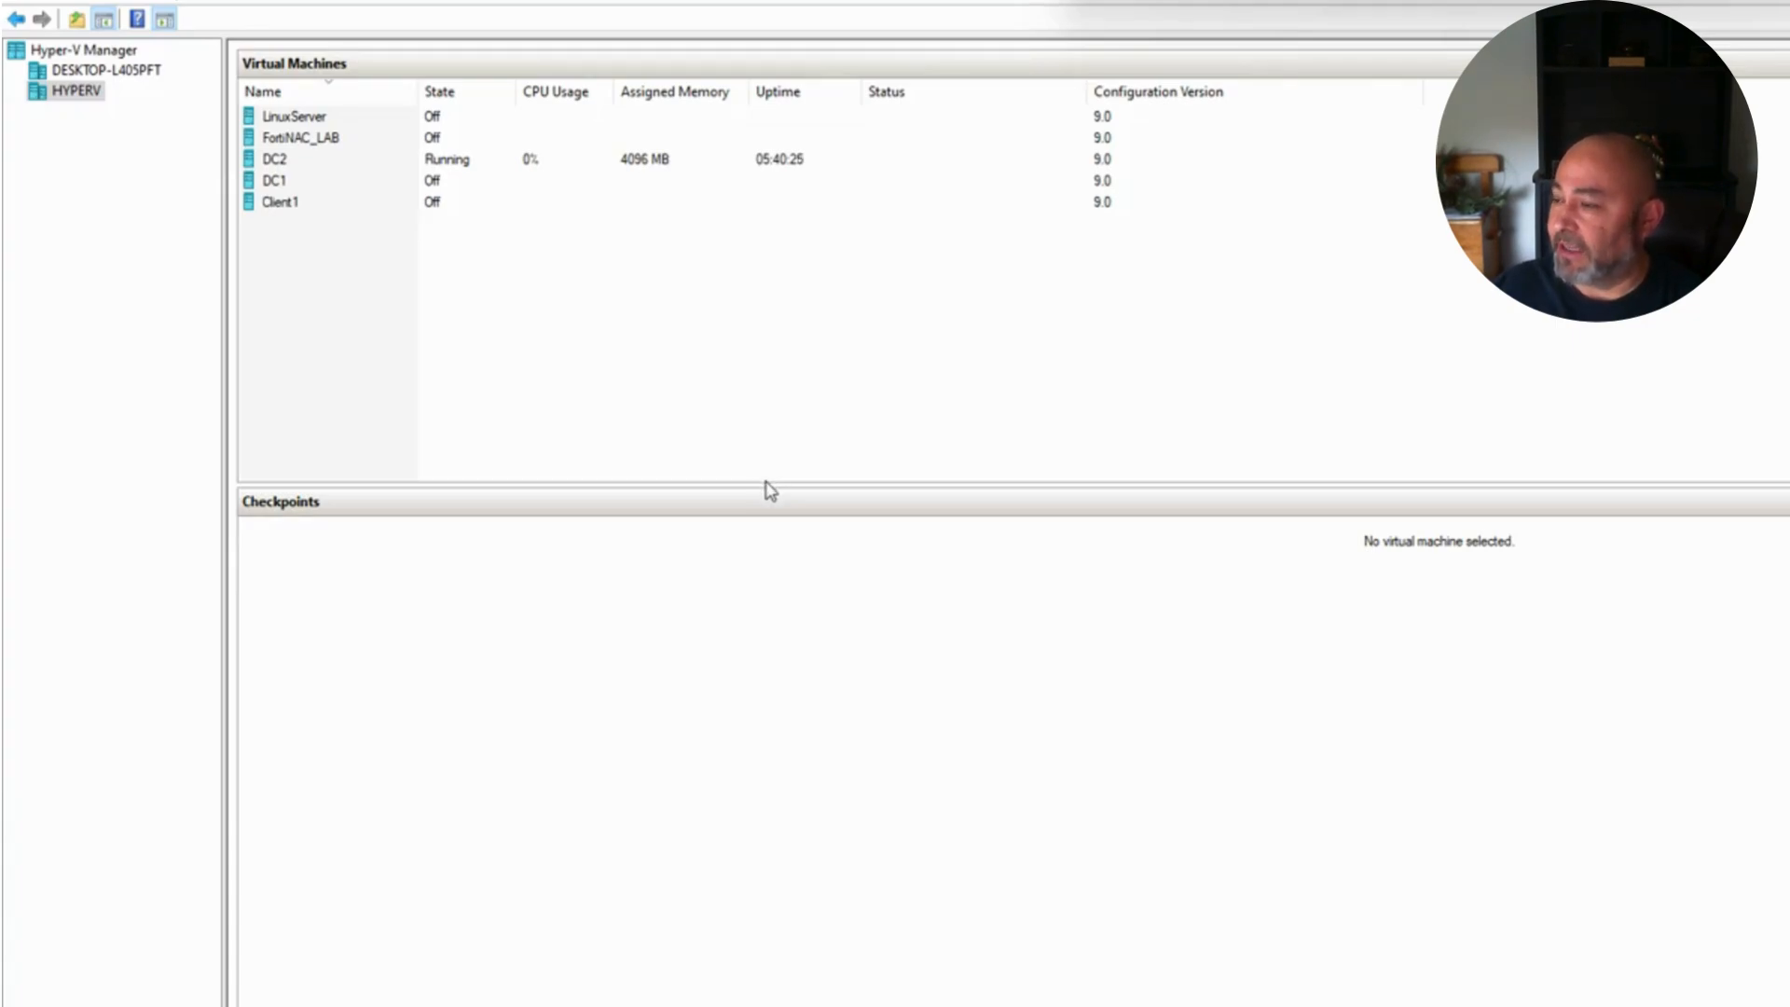
right_click(277, 142)
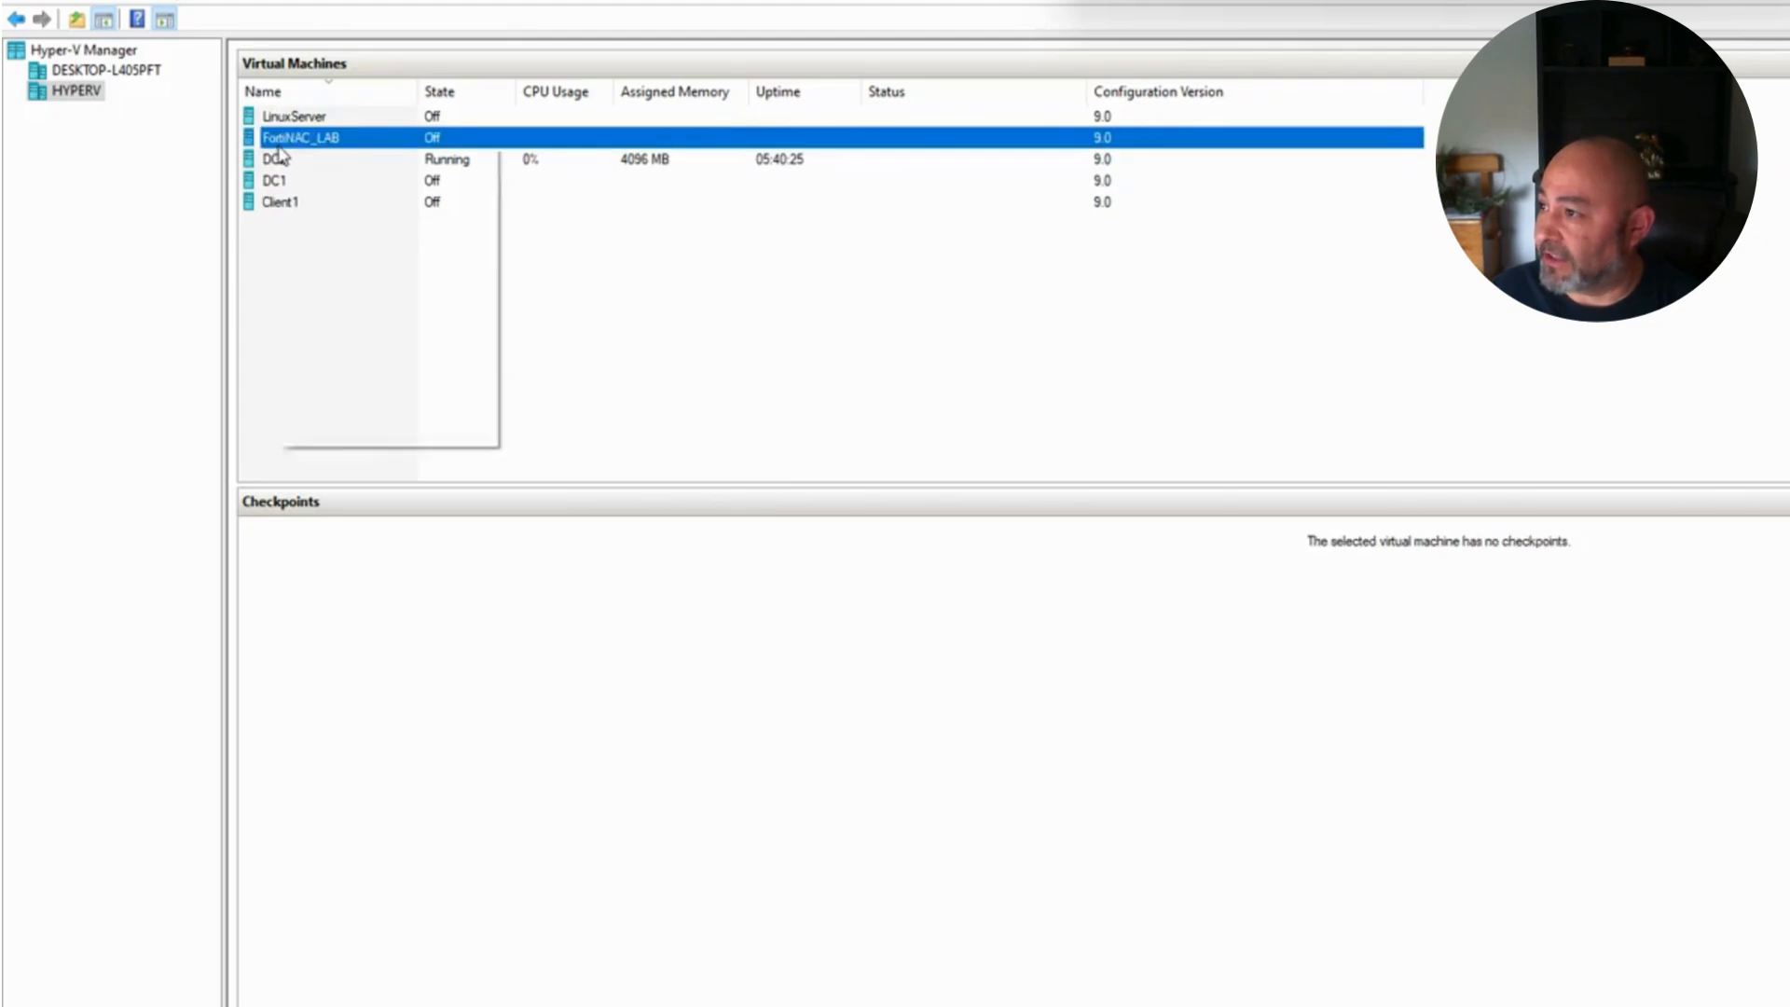
click(354, 197)
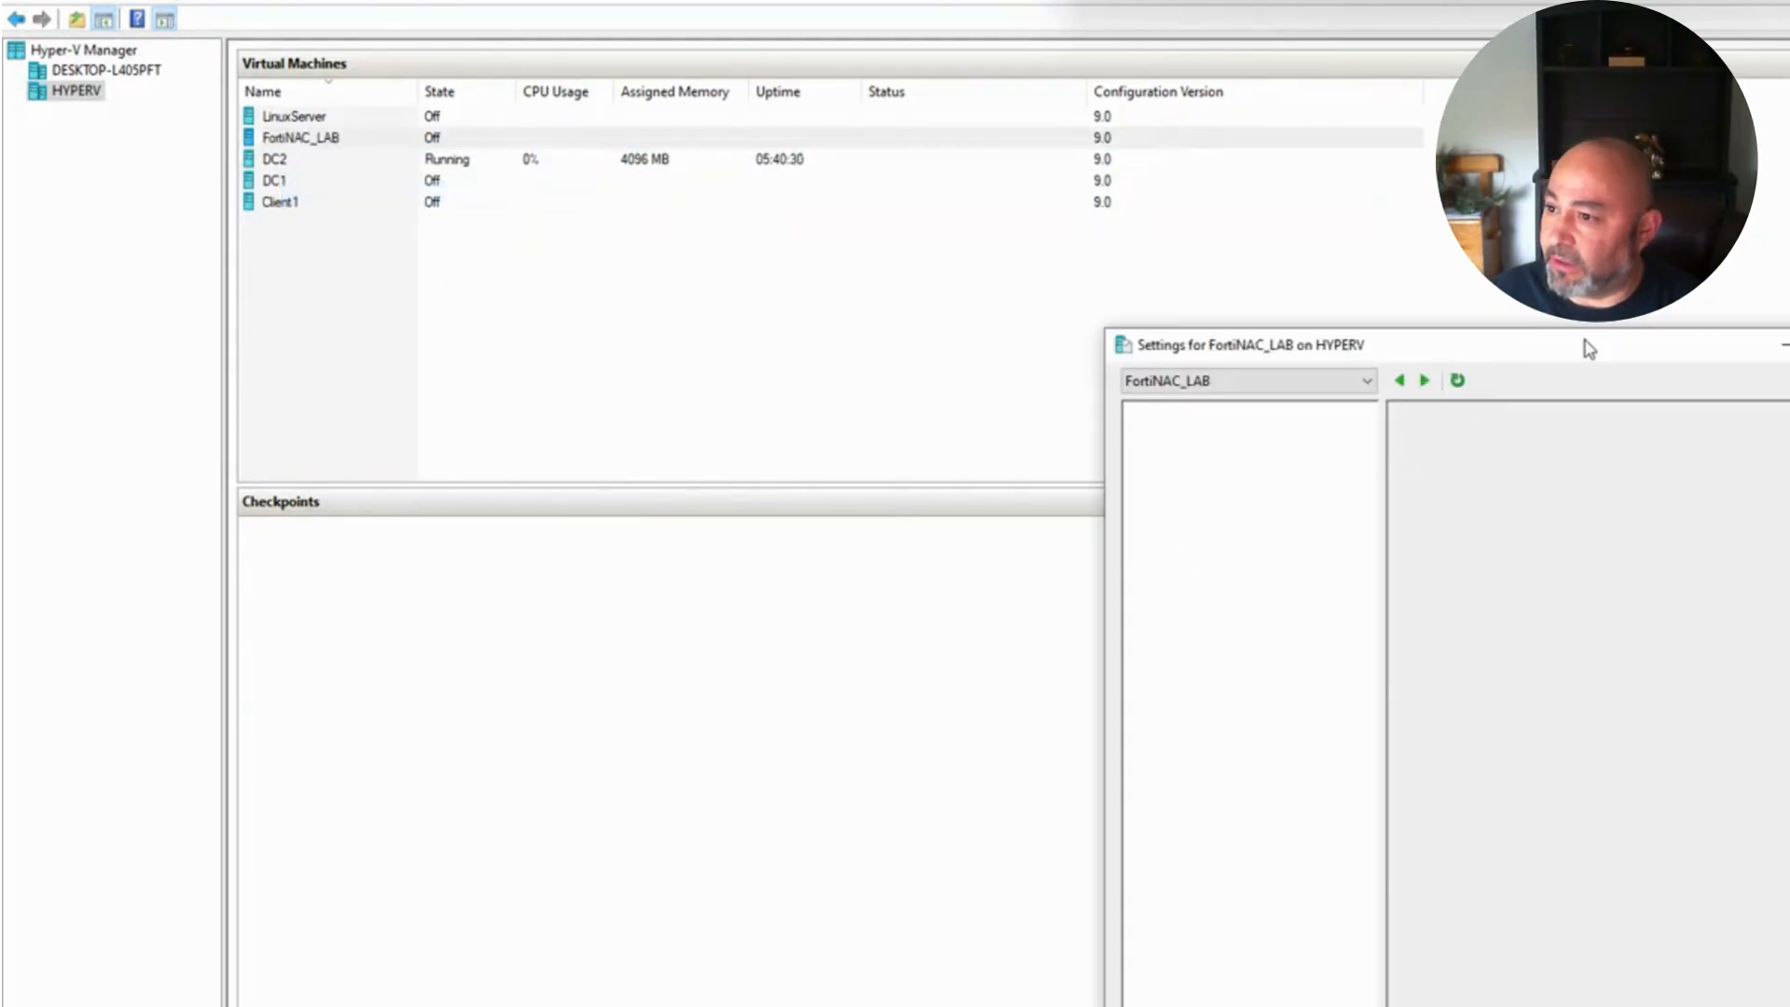
drag(1585, 344, 1614, 420)
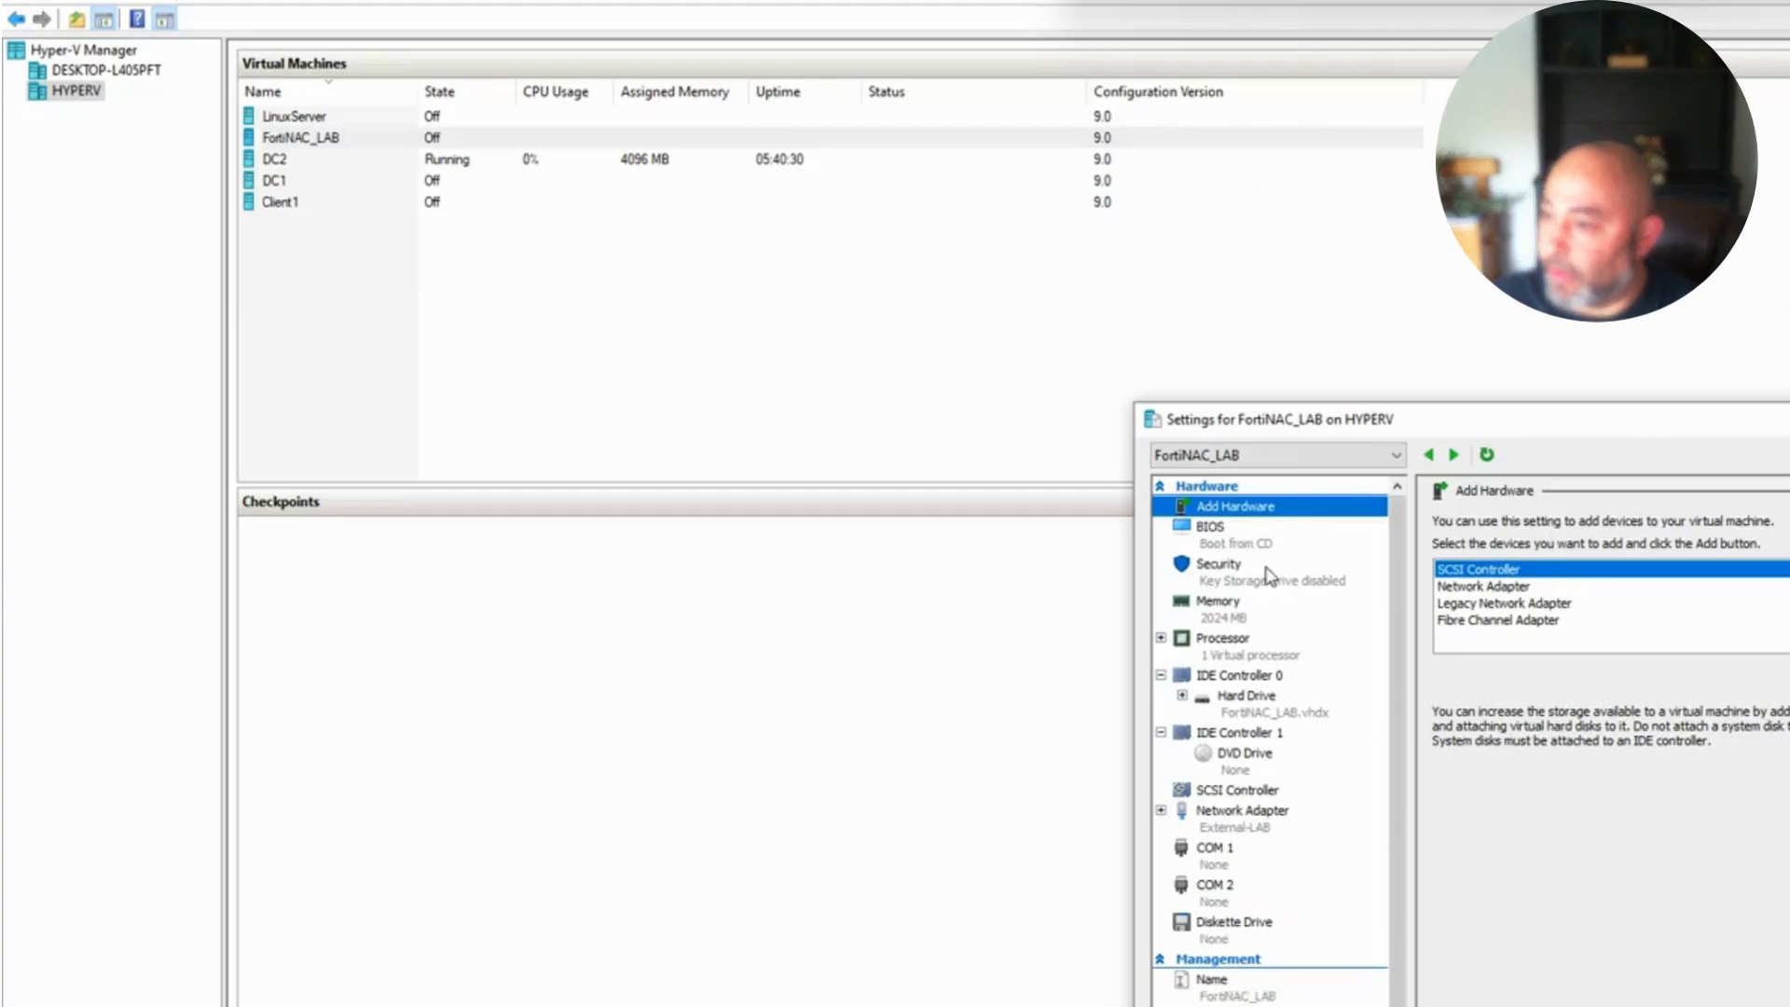
Step: Move IDE to the top of the BIOS startup order
click(1241, 550)
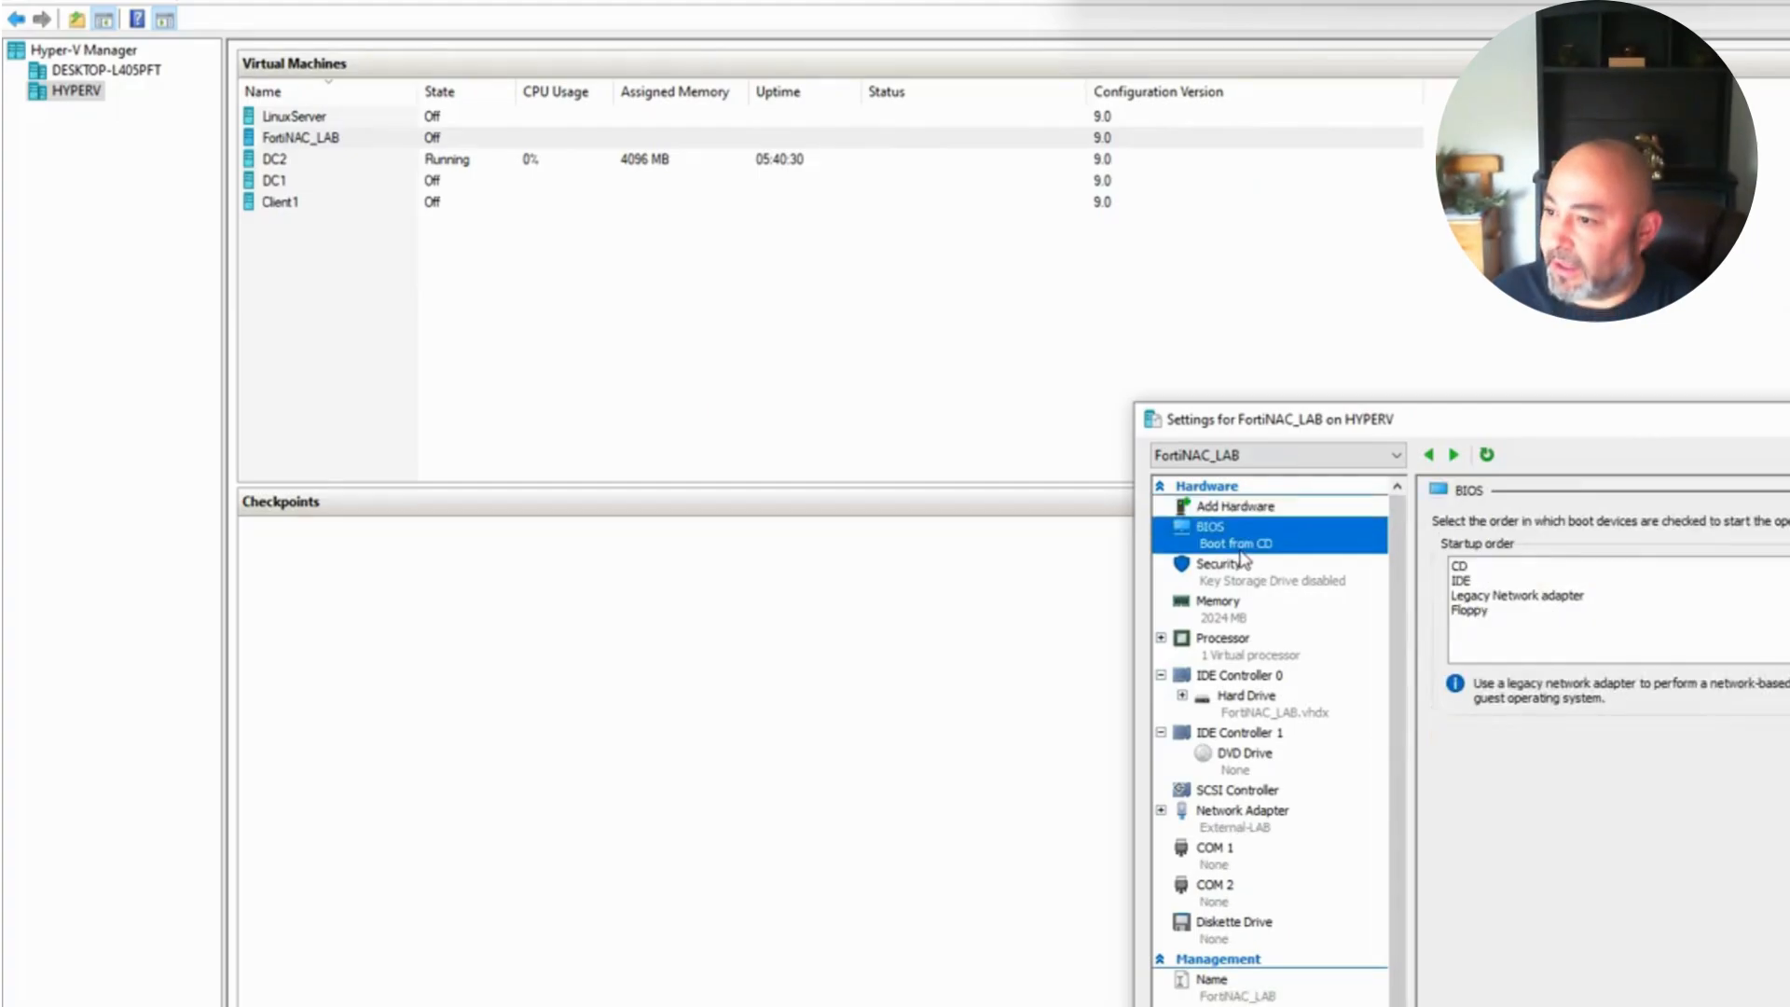
click(1460, 582)
click(1788, 569)
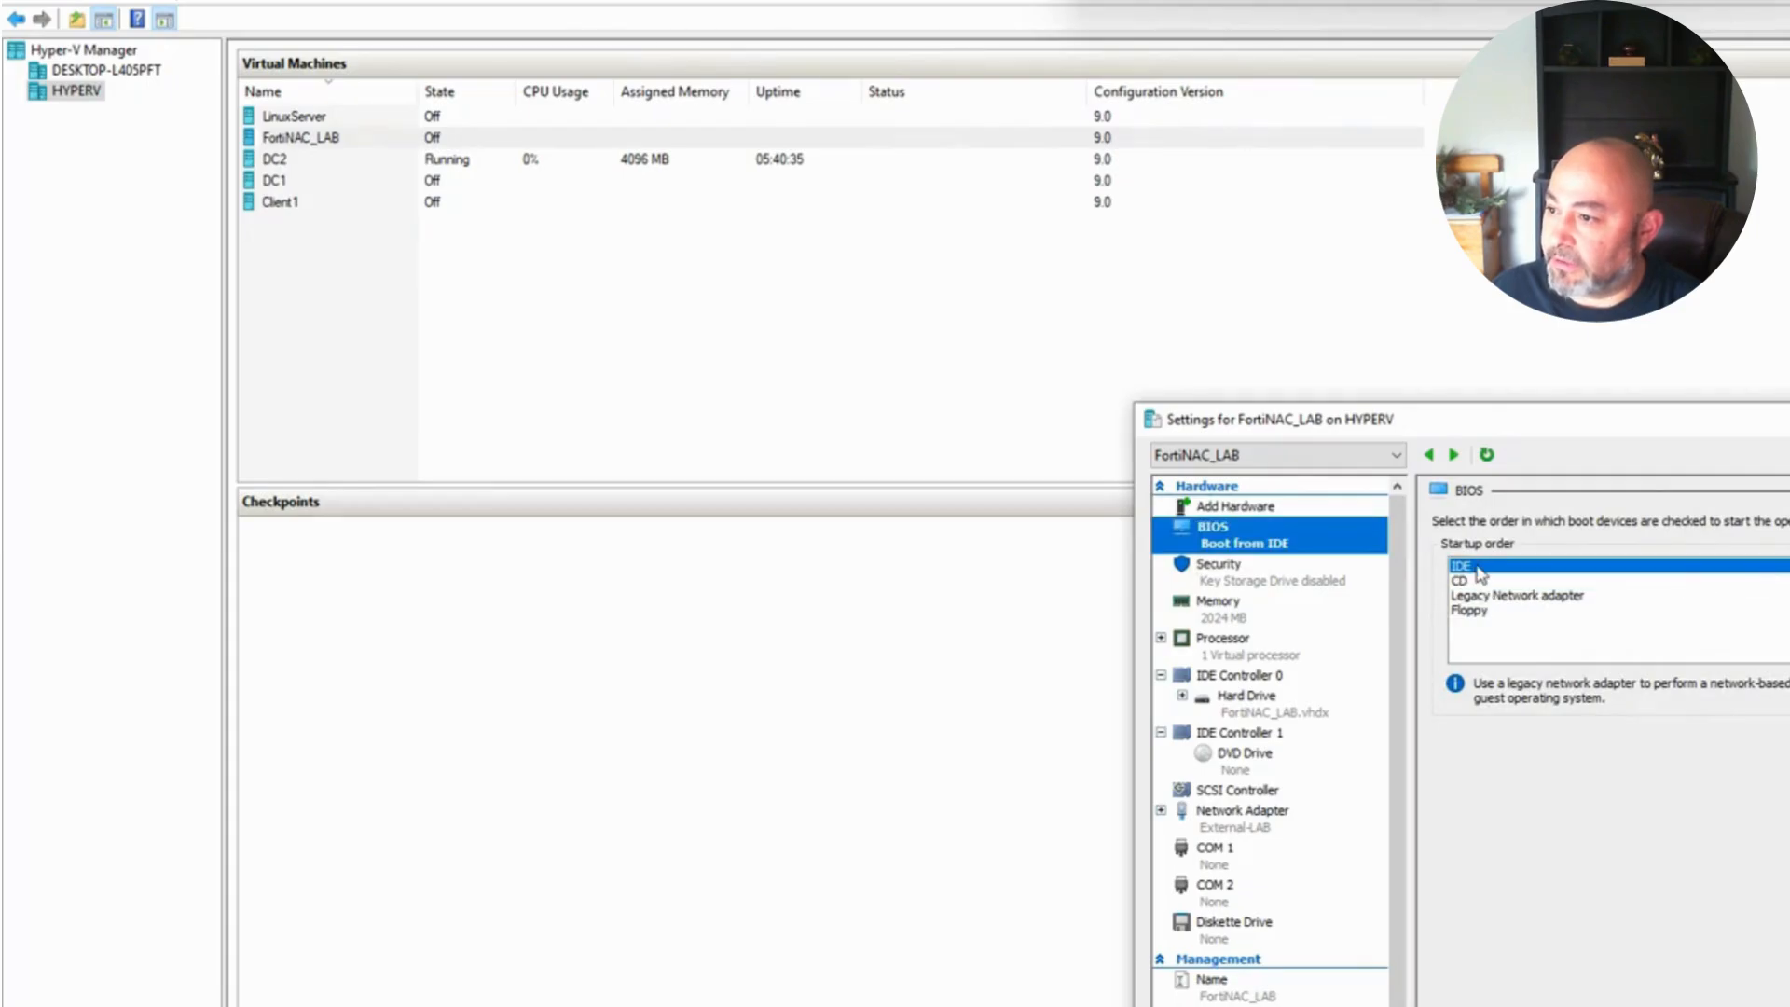
Step: Assign 2 virtual processors to FortiNAC_LAB
click(1224, 623)
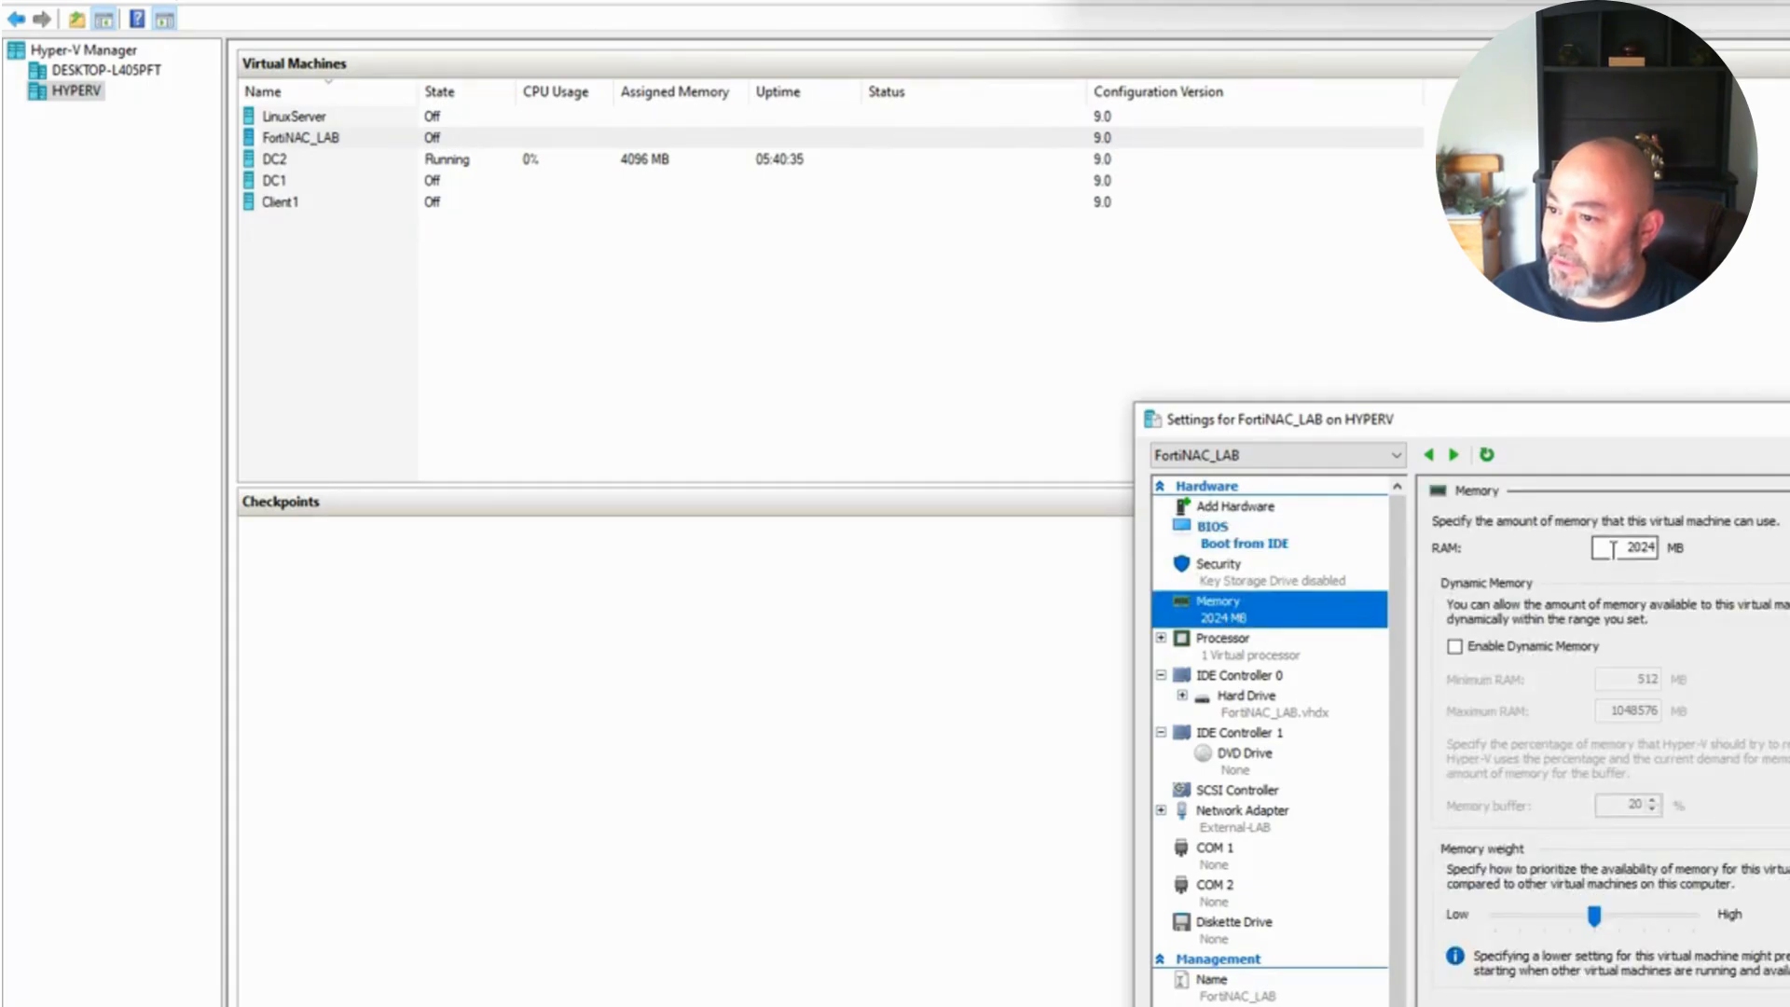
click(1249, 647)
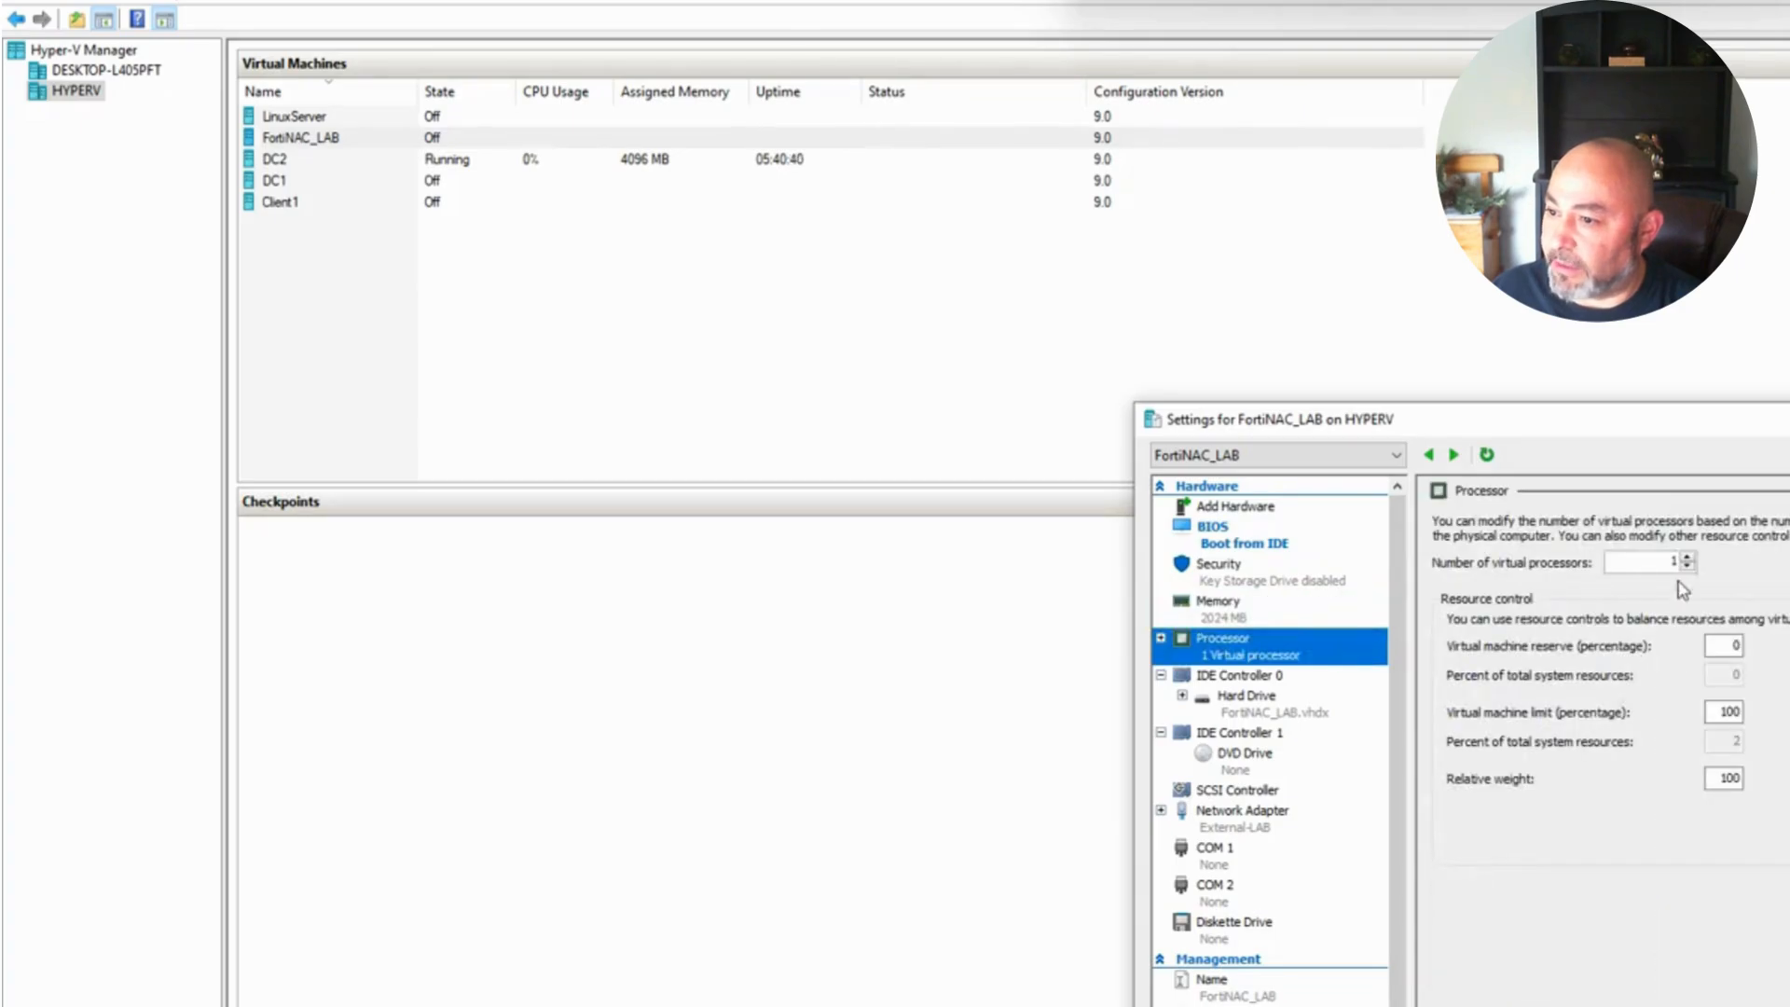
click(1688, 558)
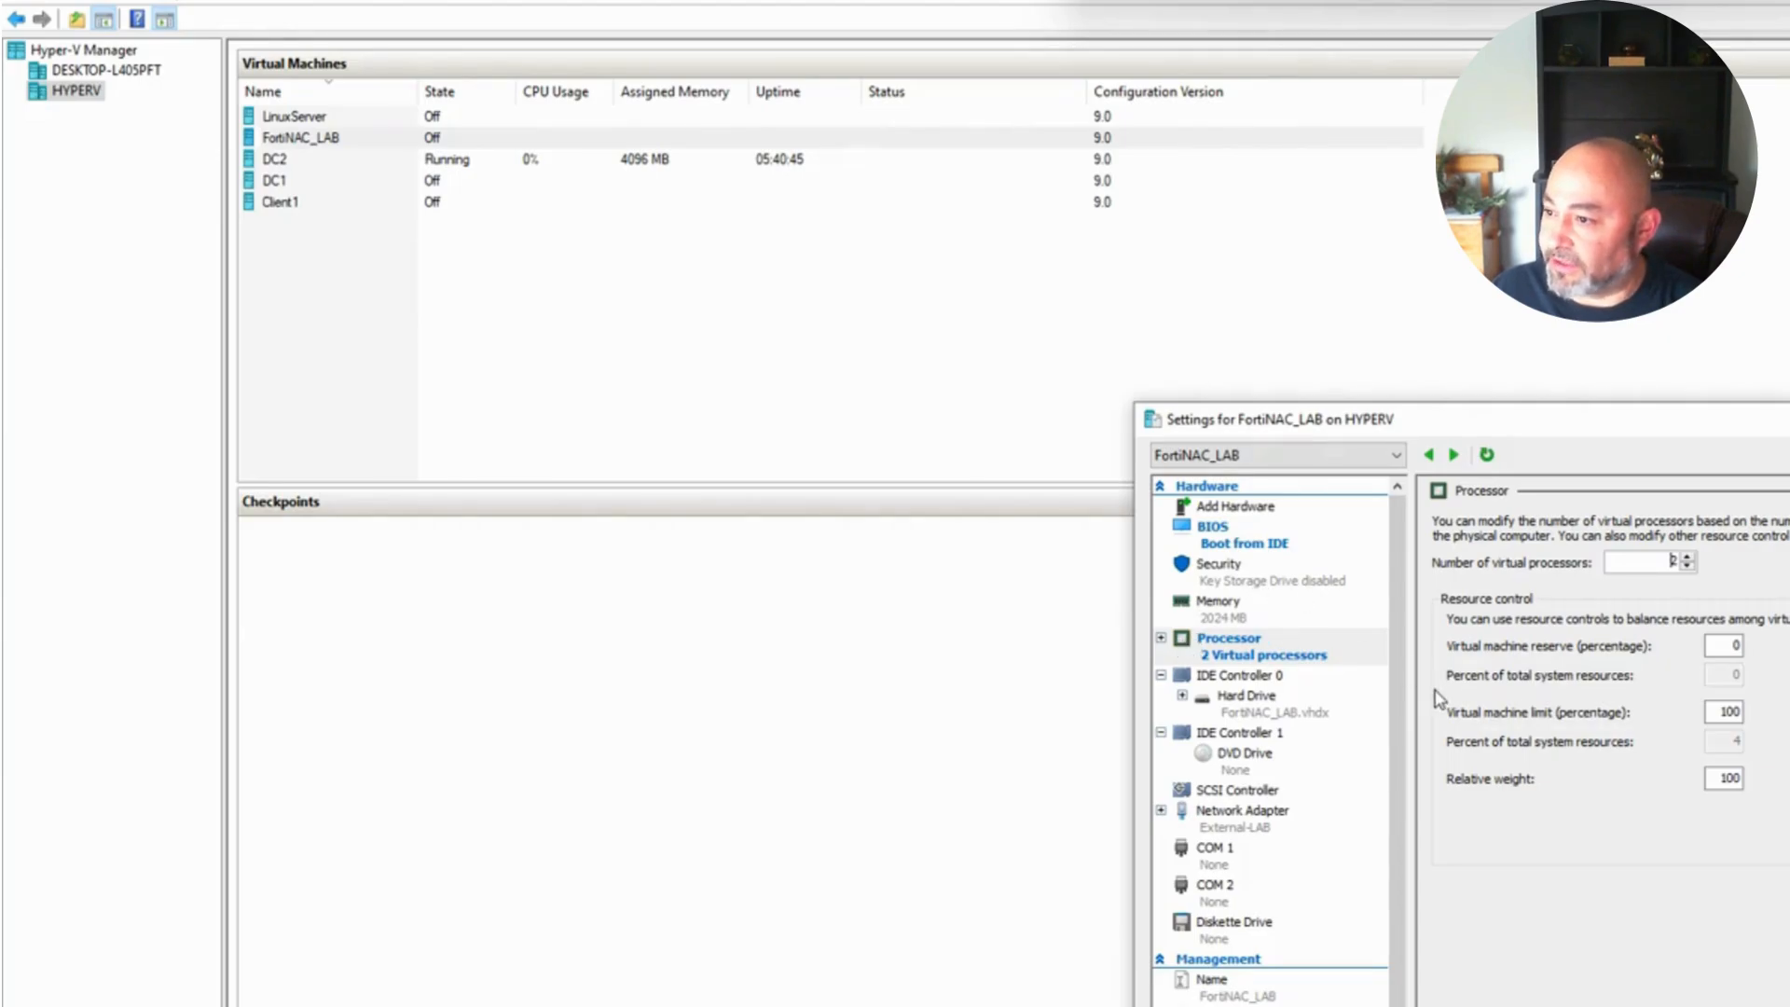
Step: Review the existing hard drive's settings without choosing a new disk, then view the DVD drive
click(1240, 675)
click(1246, 698)
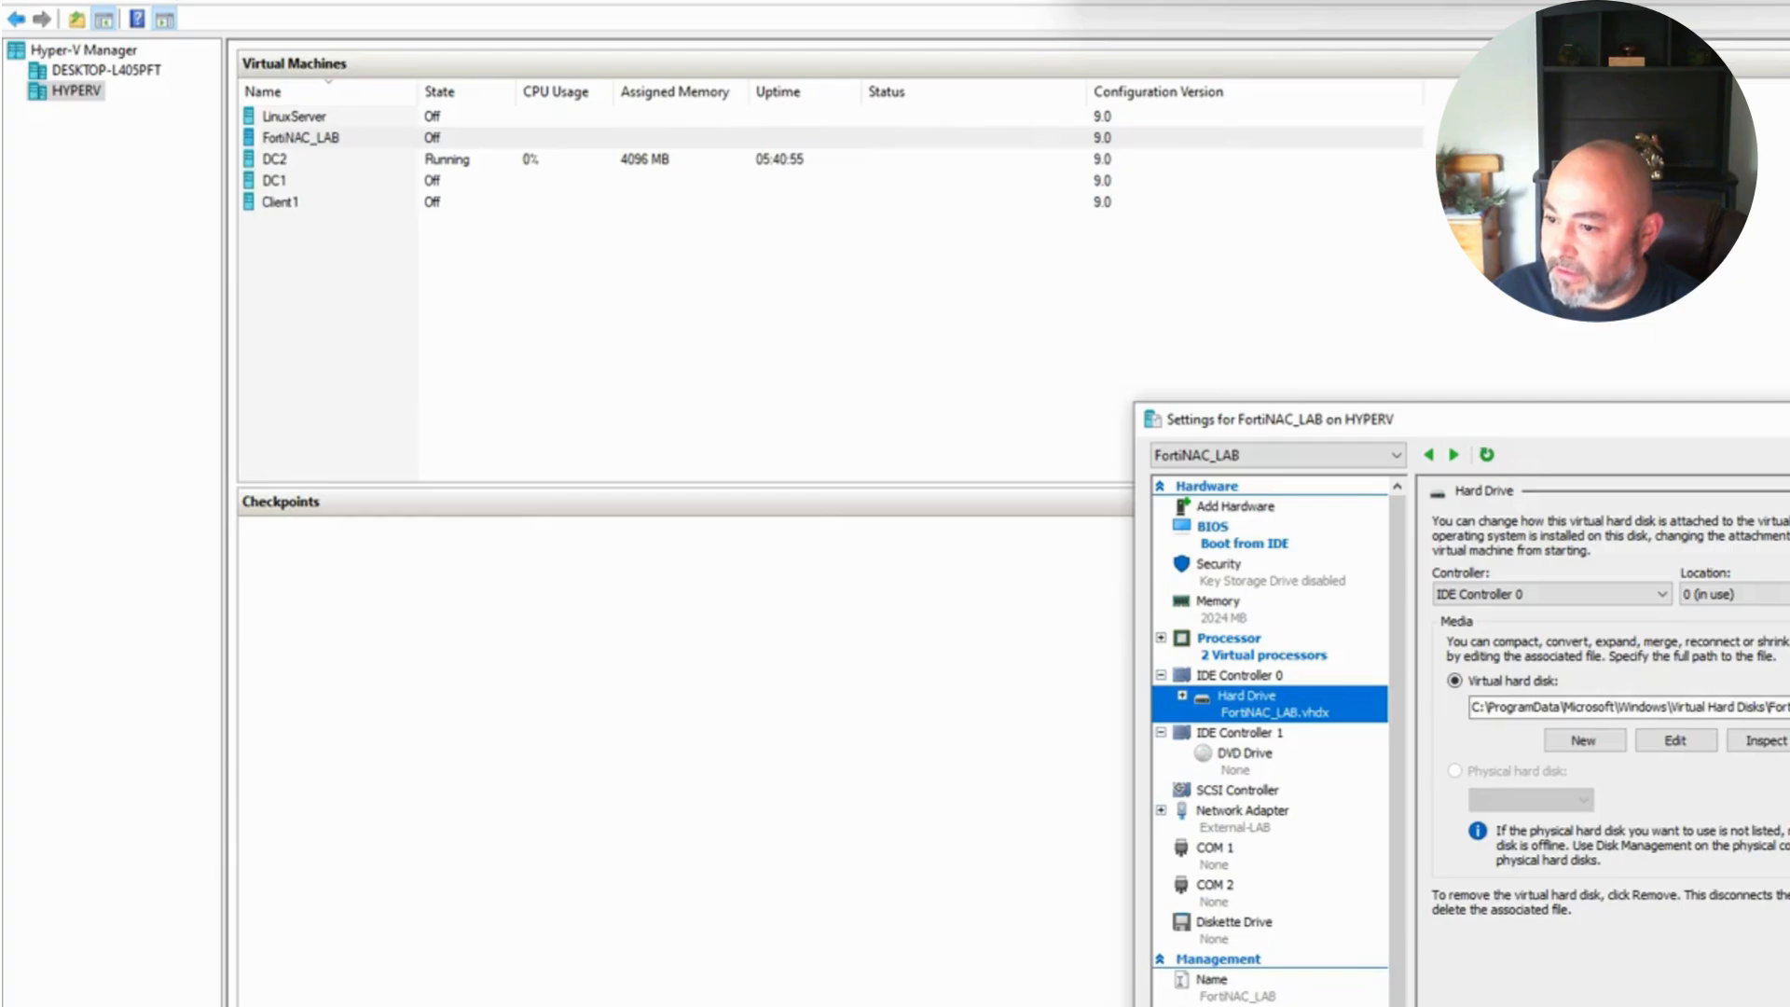
click(1789, 740)
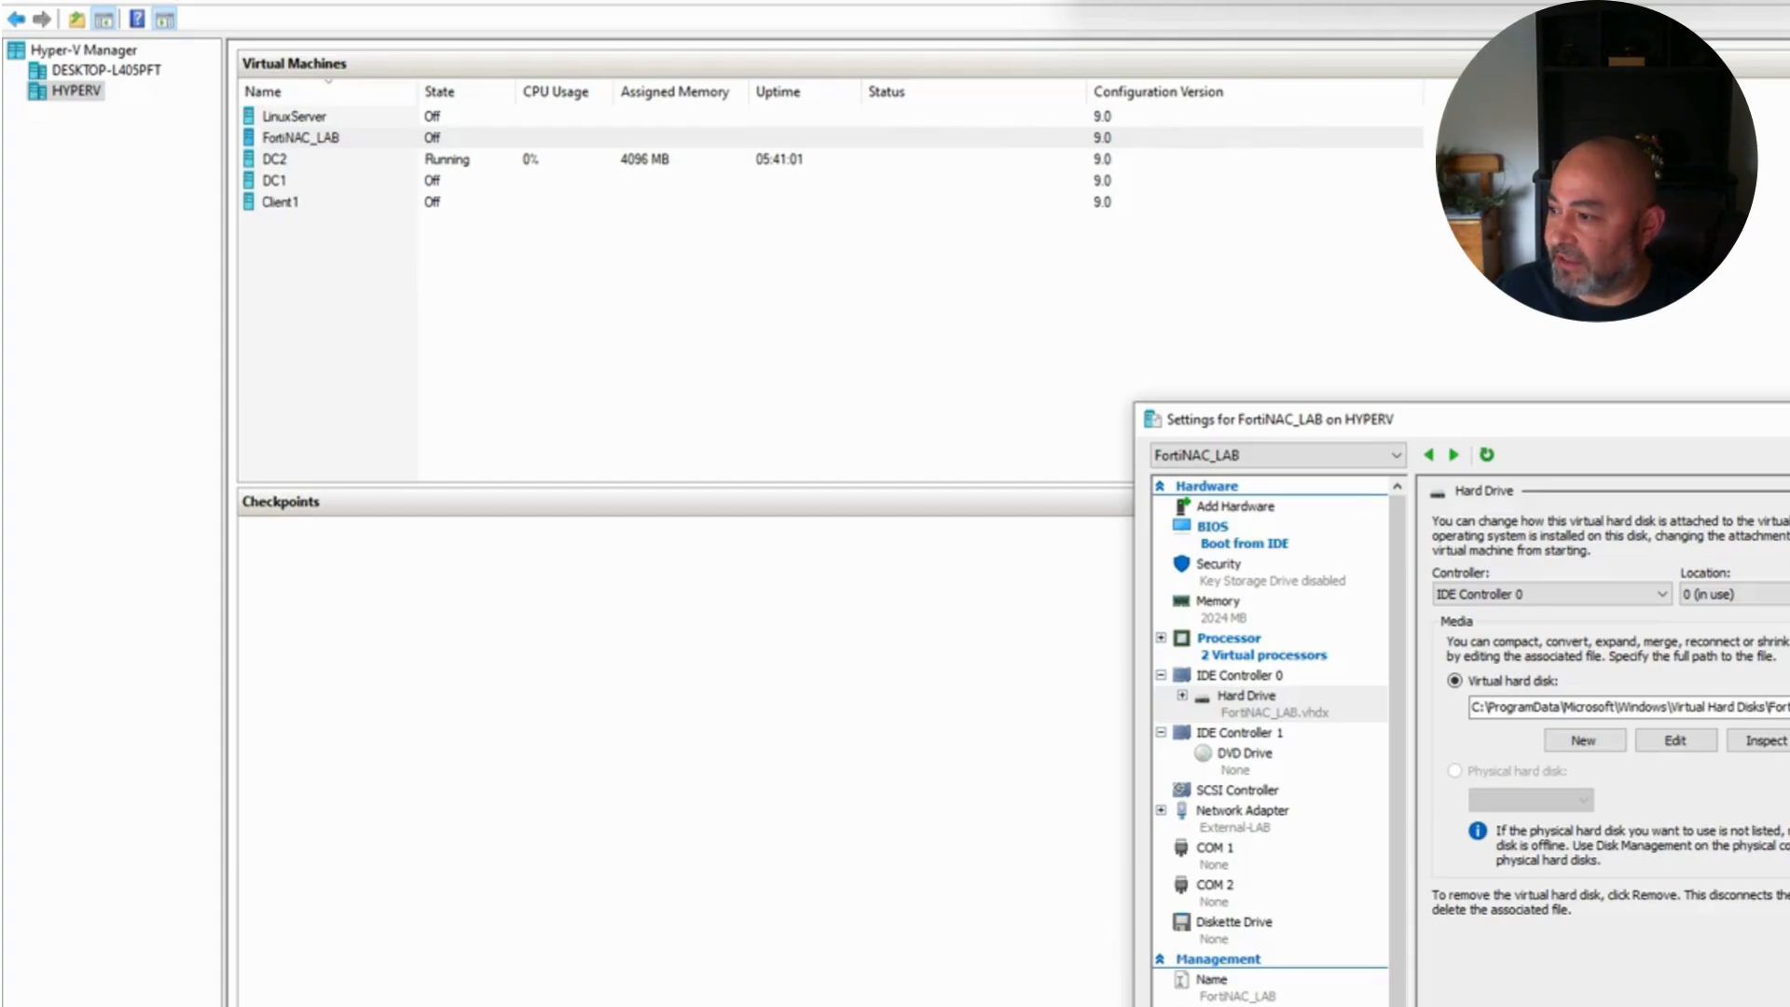
click(1789, 741)
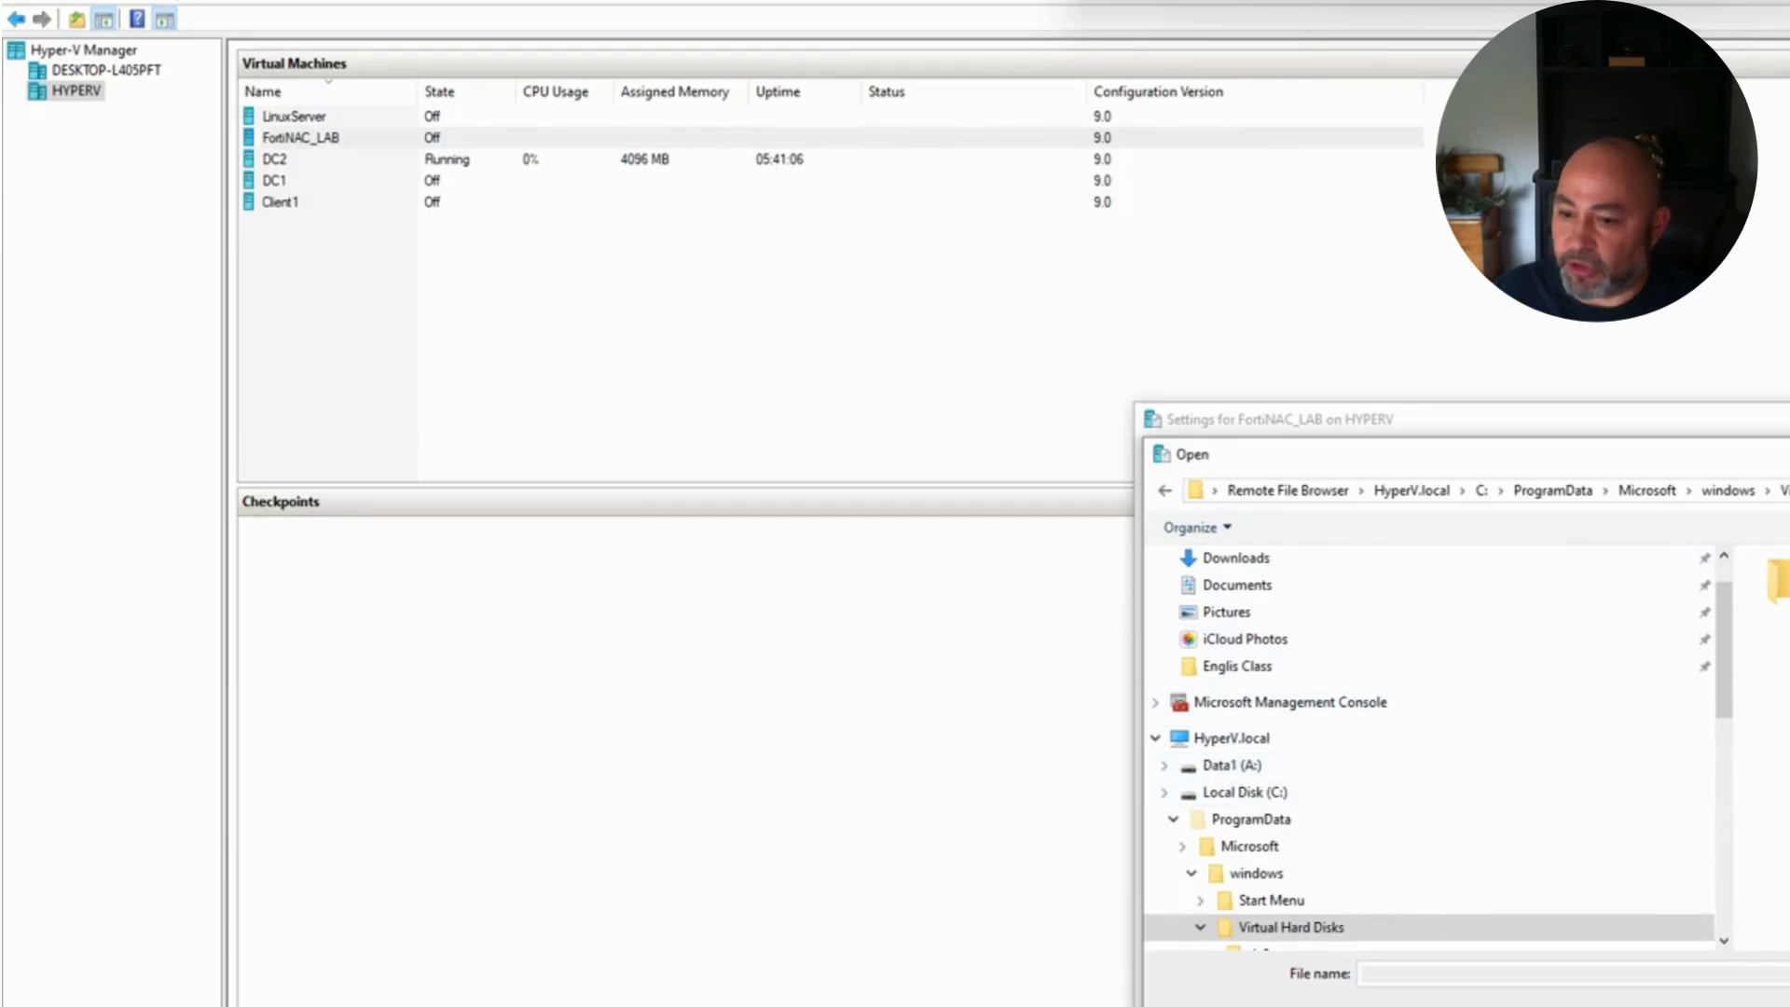
click(1789, 454)
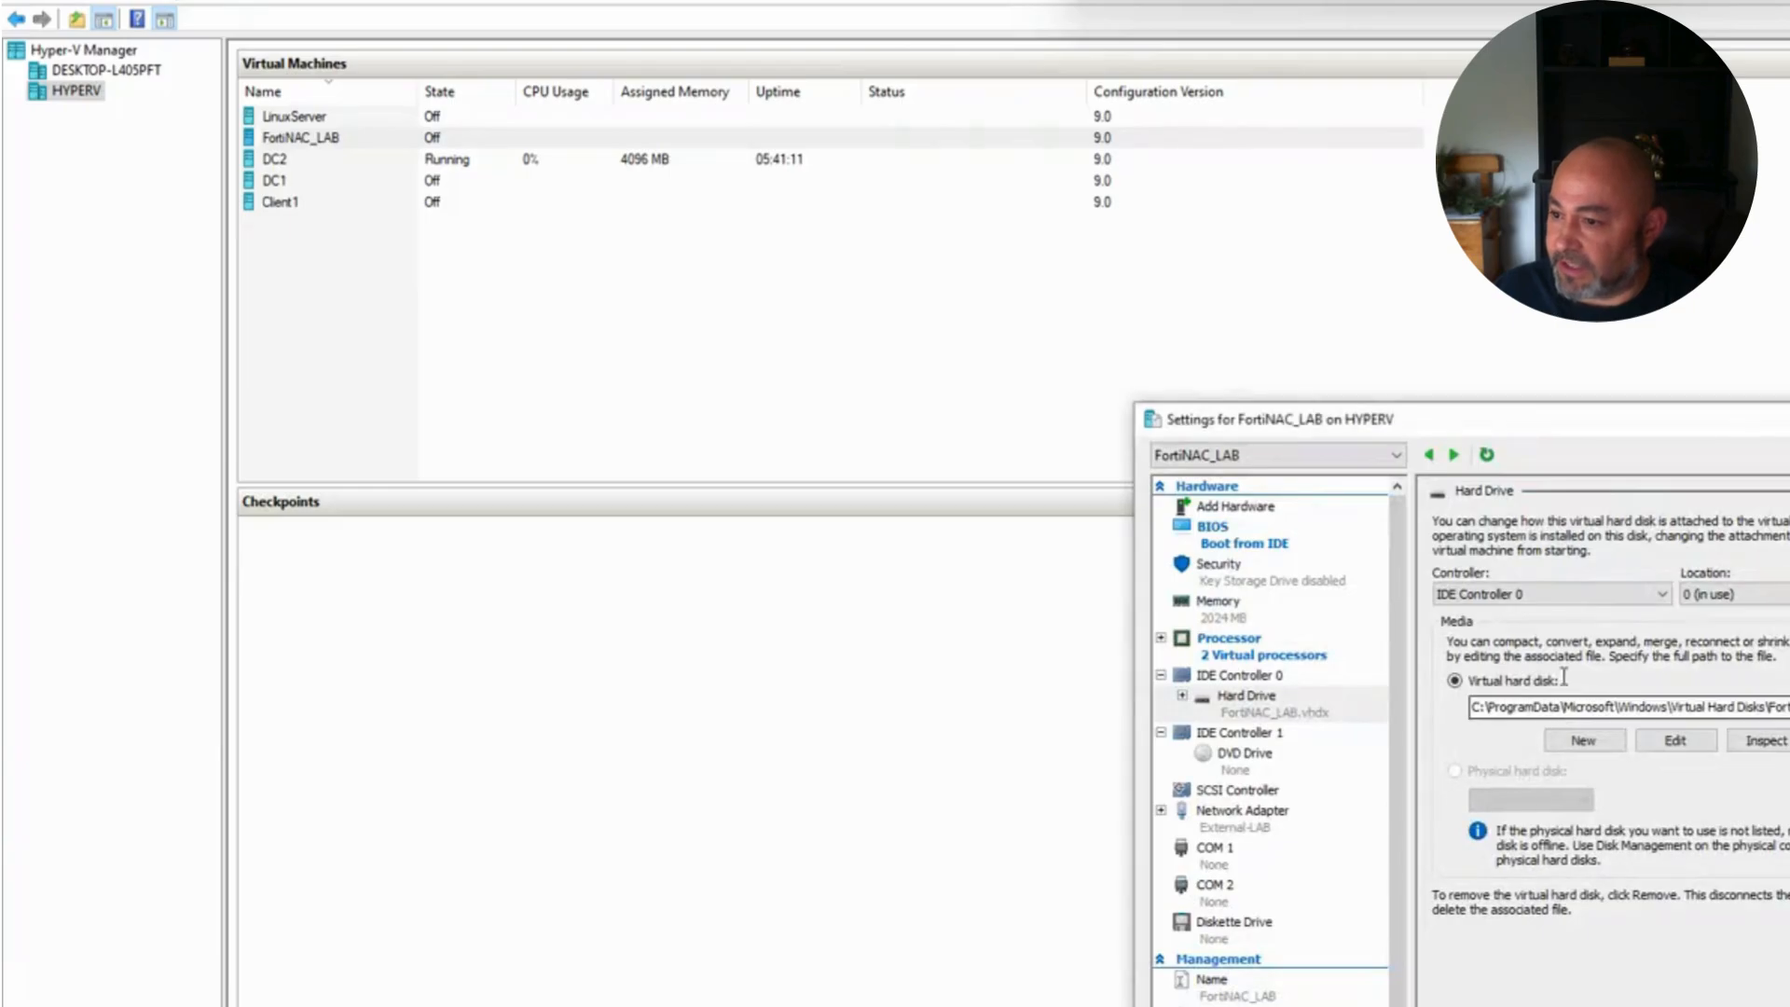
click(1239, 760)
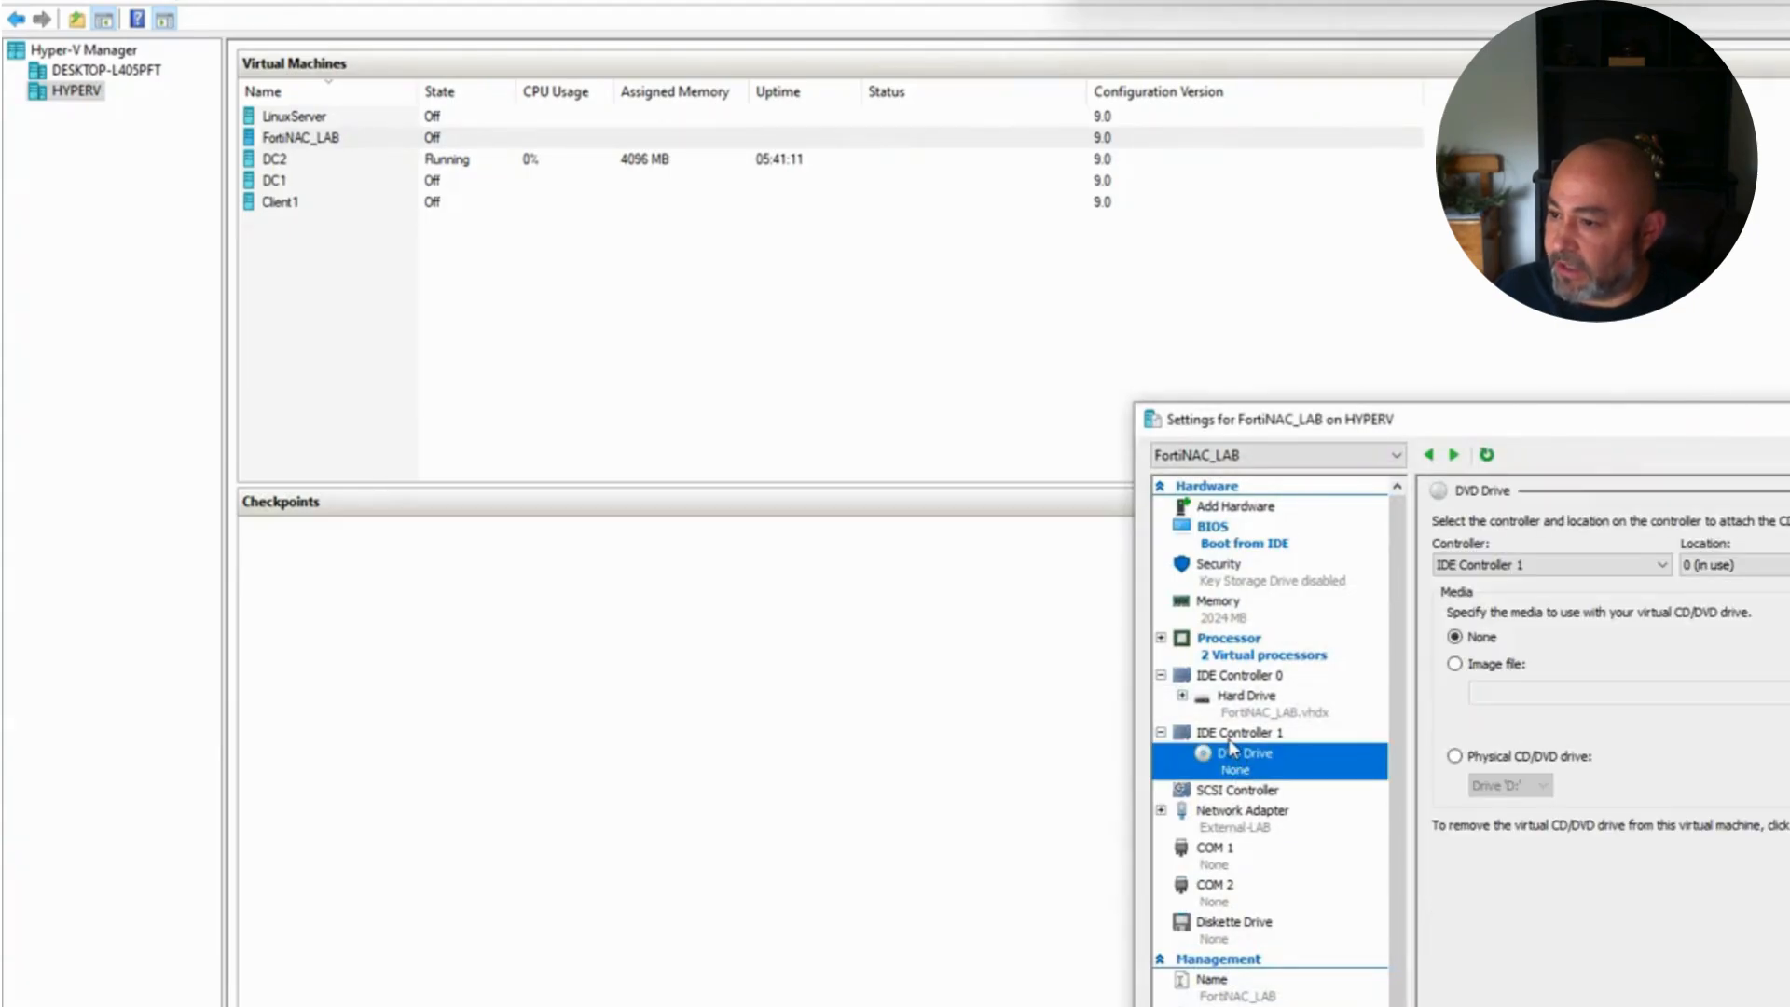
Step: Add a hard drive on IDE Controller 1 using fimghyperv.vhd from the A:\iso folder
click(1229, 736)
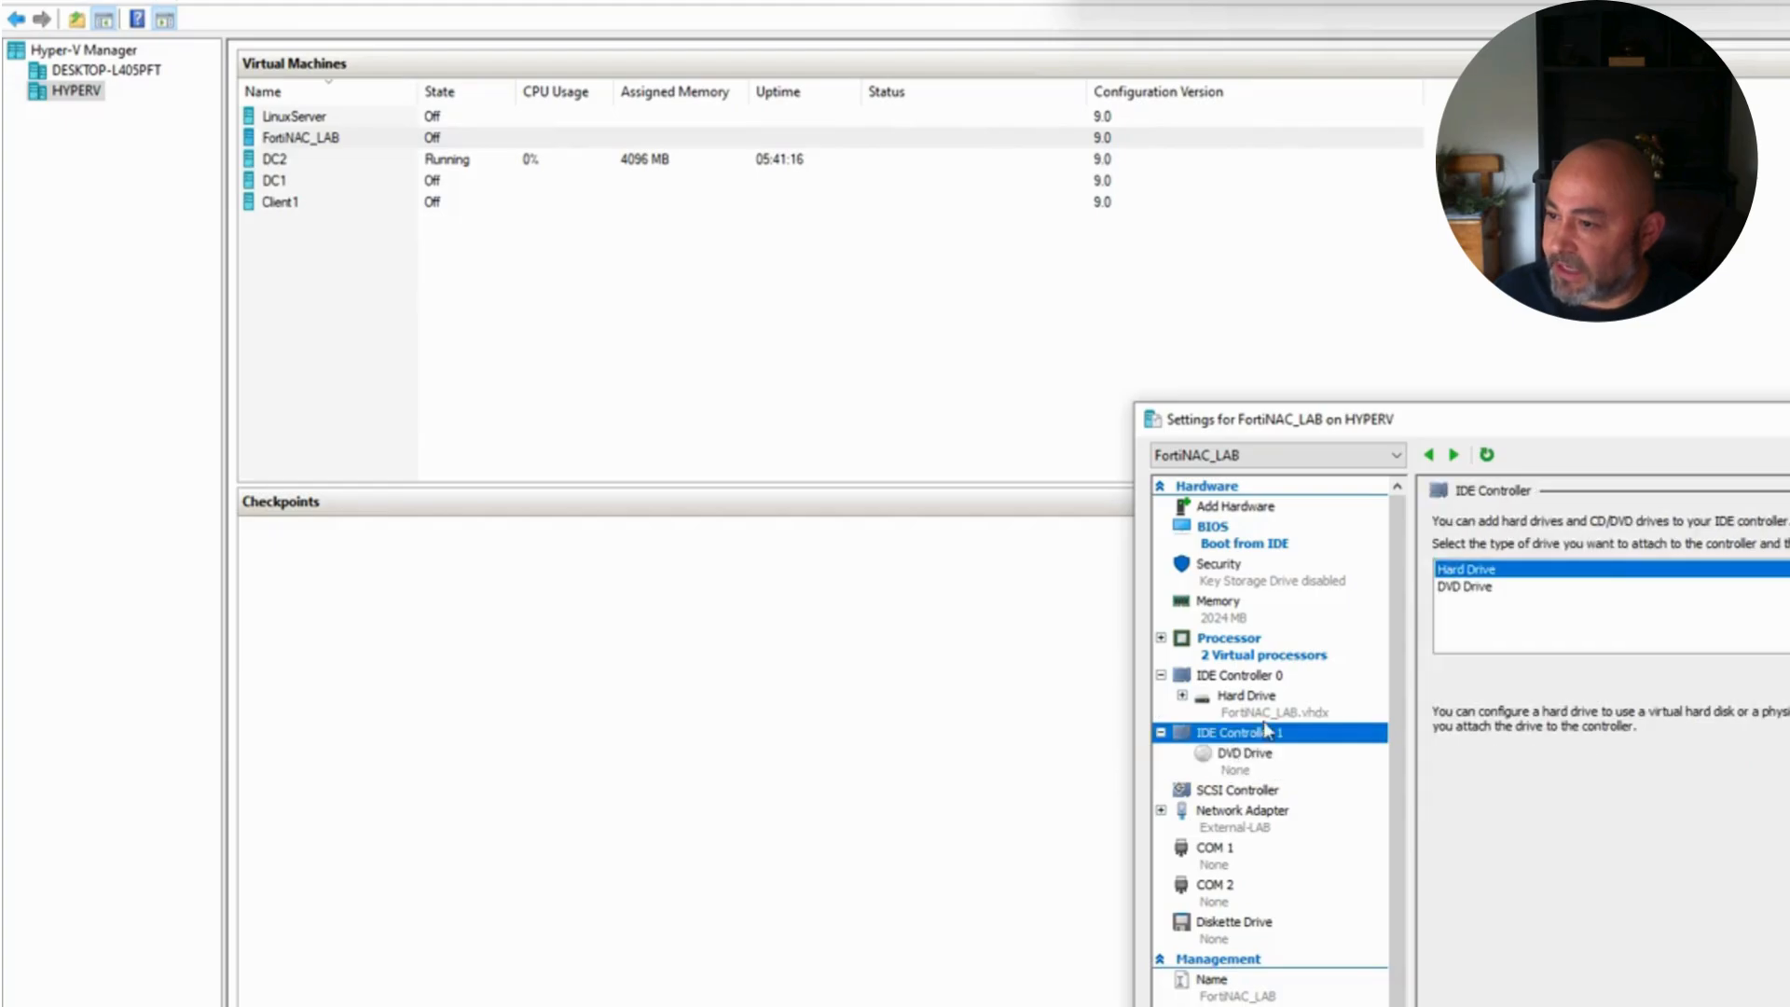
click(1786, 679)
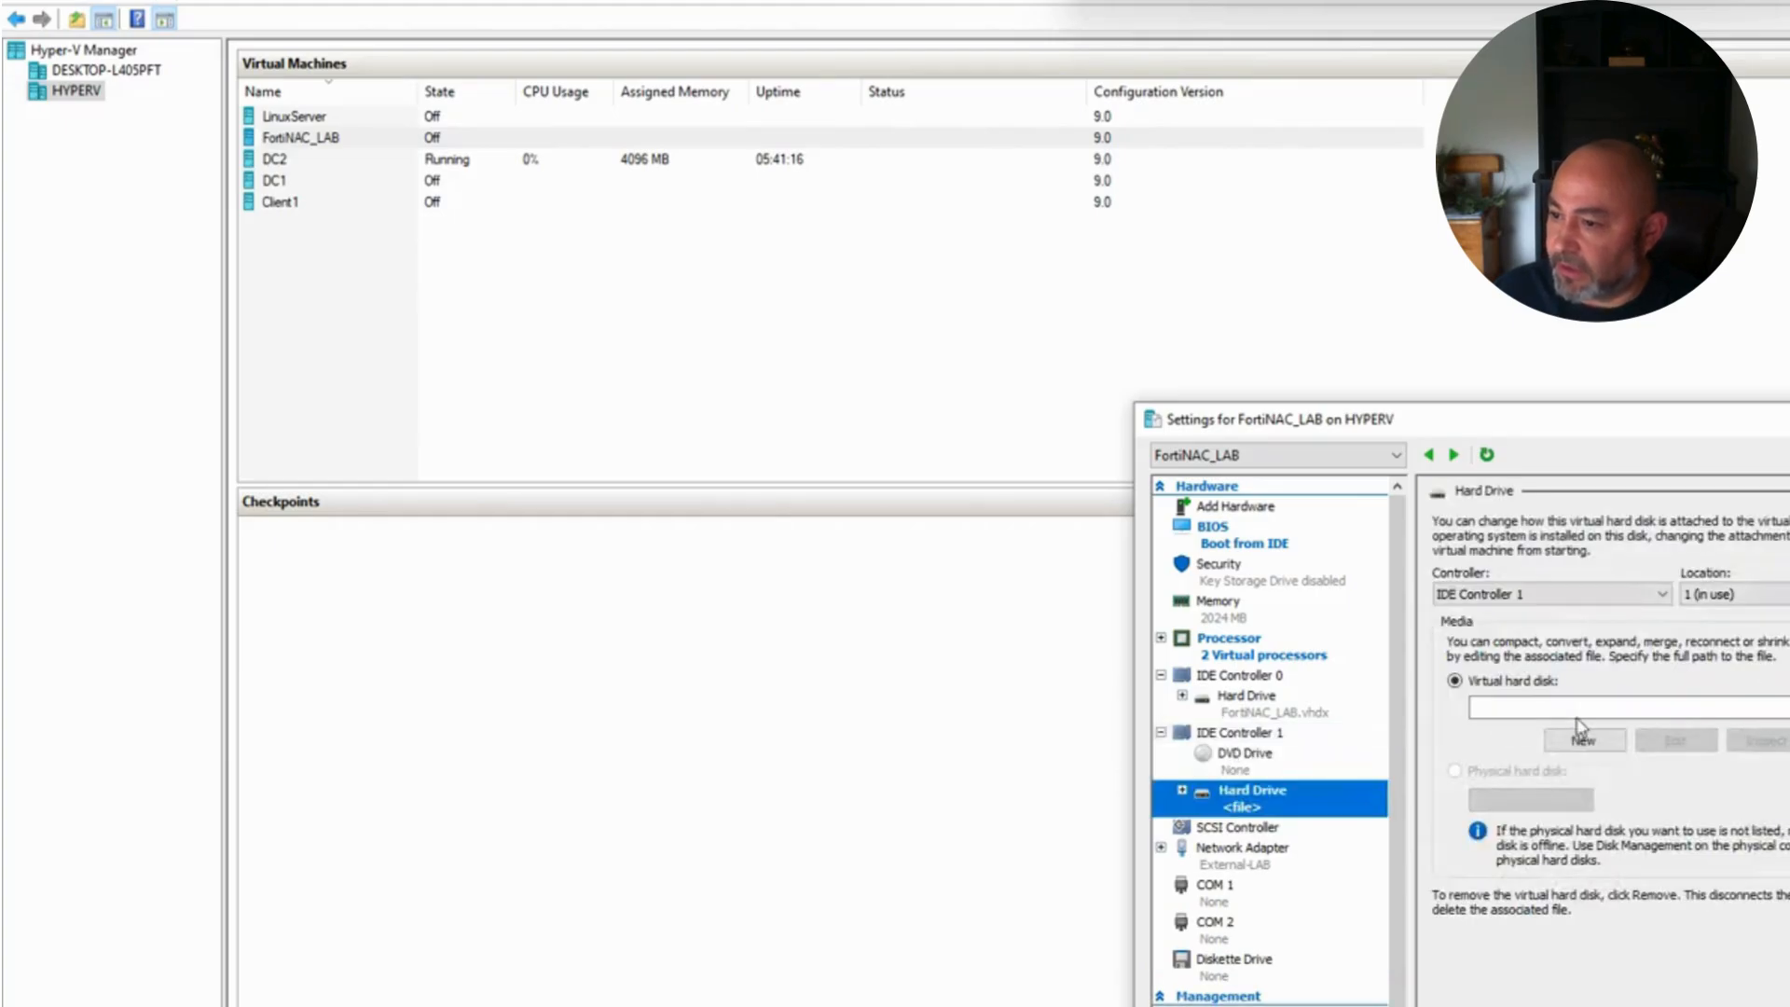
click(1787, 740)
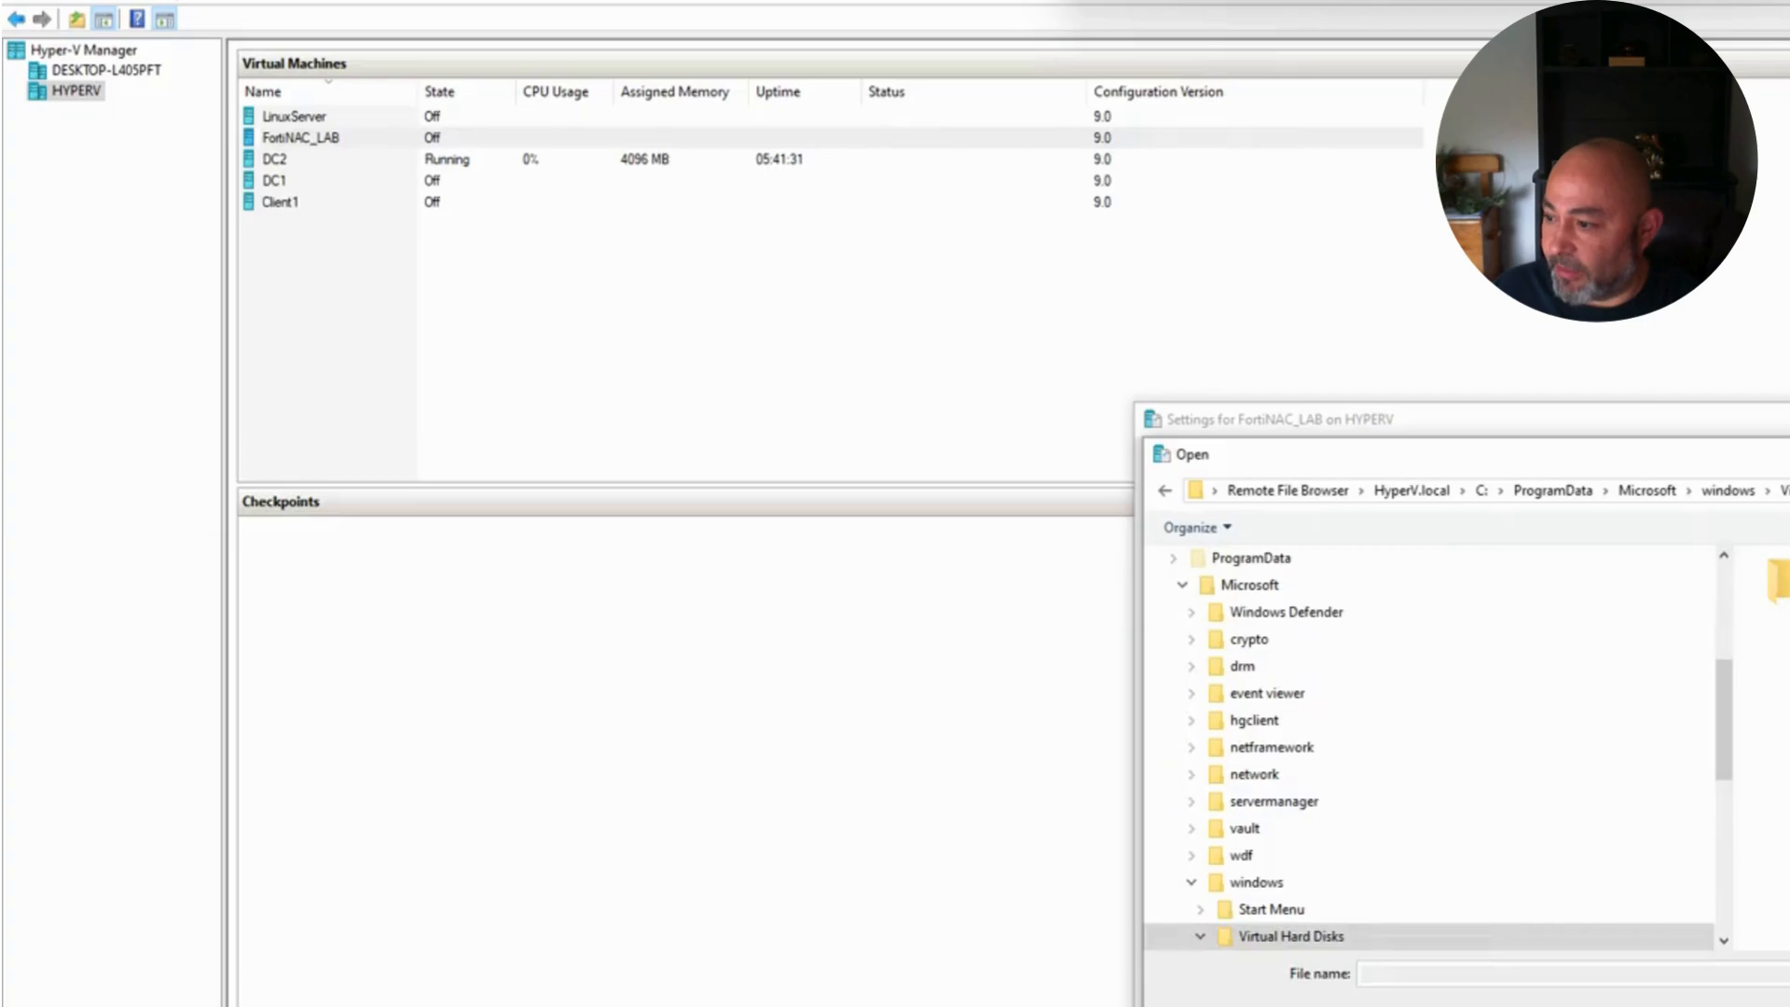
scroll(1320, 751, up, 3)
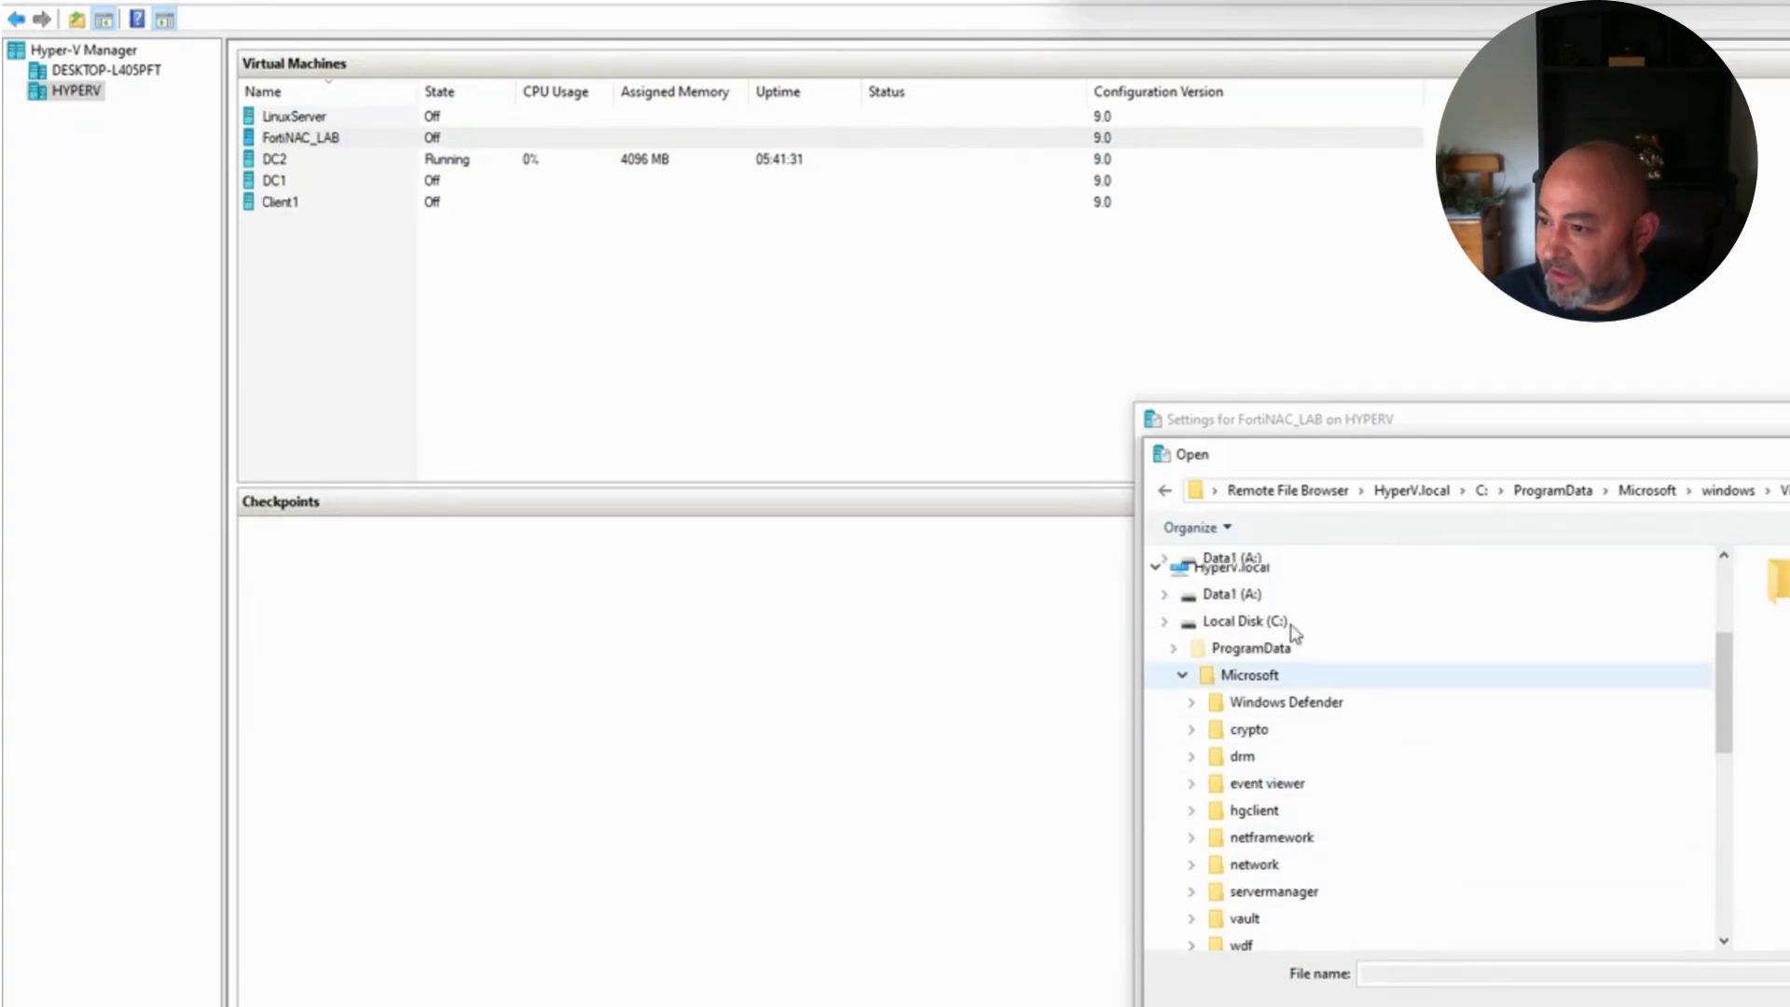
click(1244, 596)
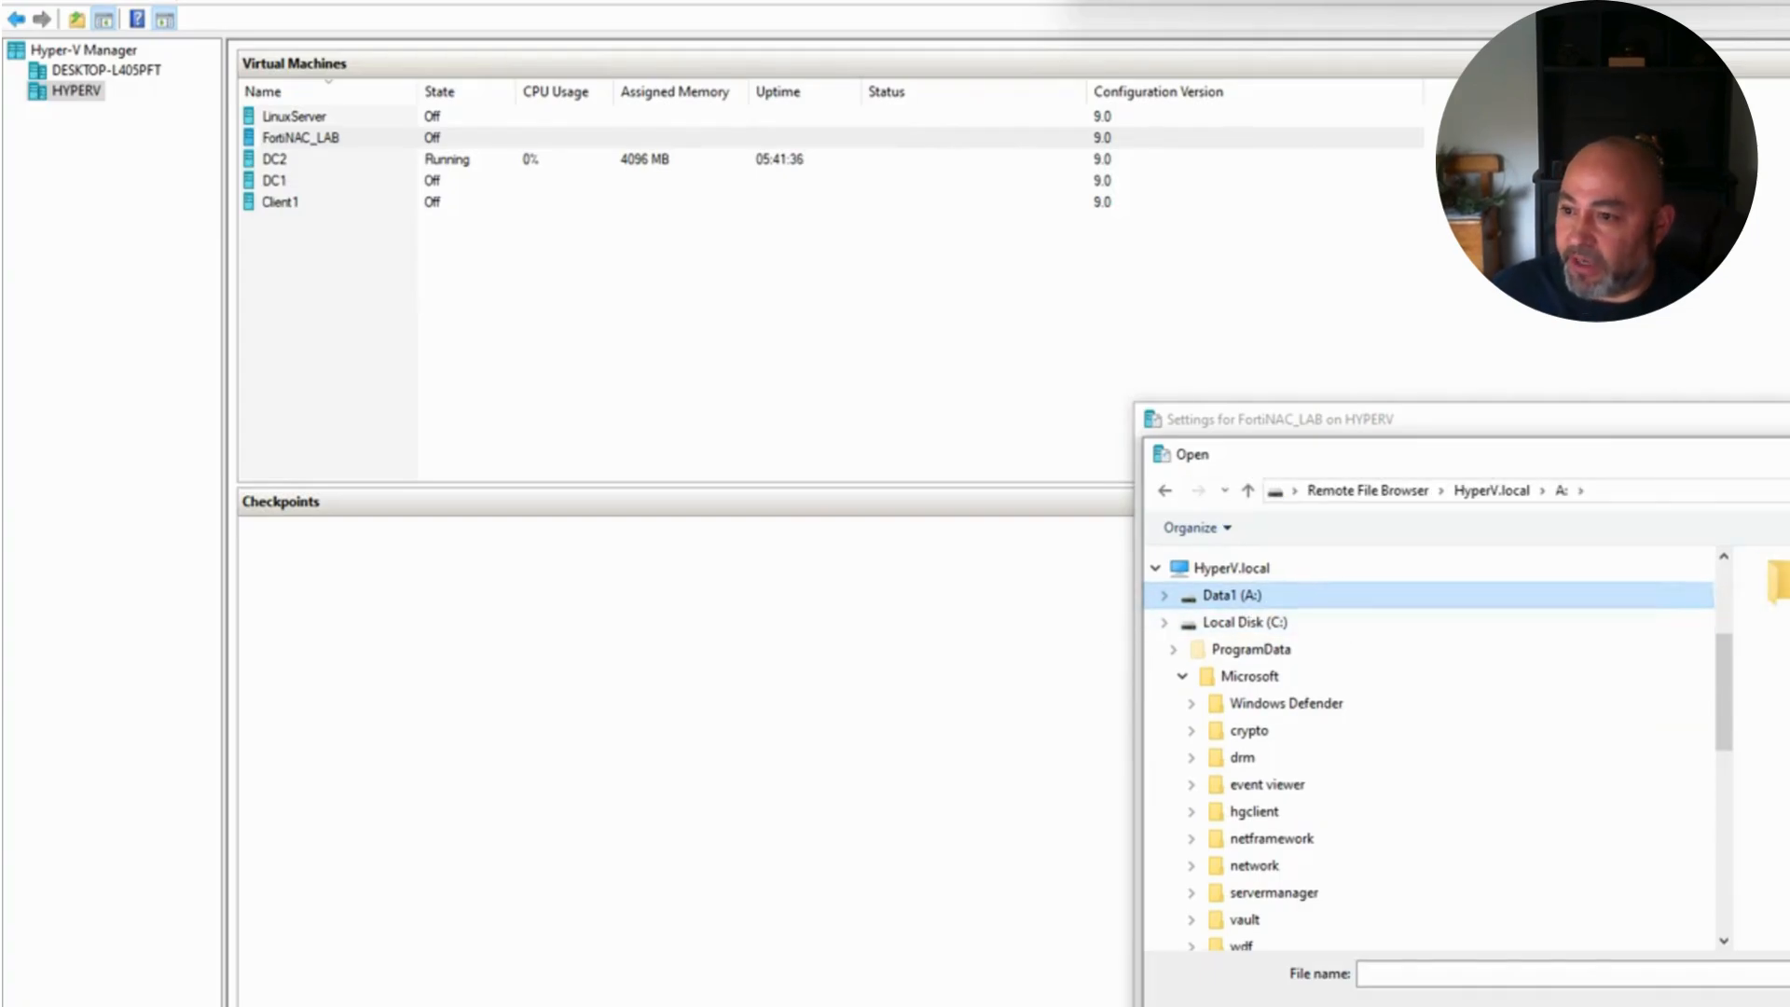
double_click(1779, 584)
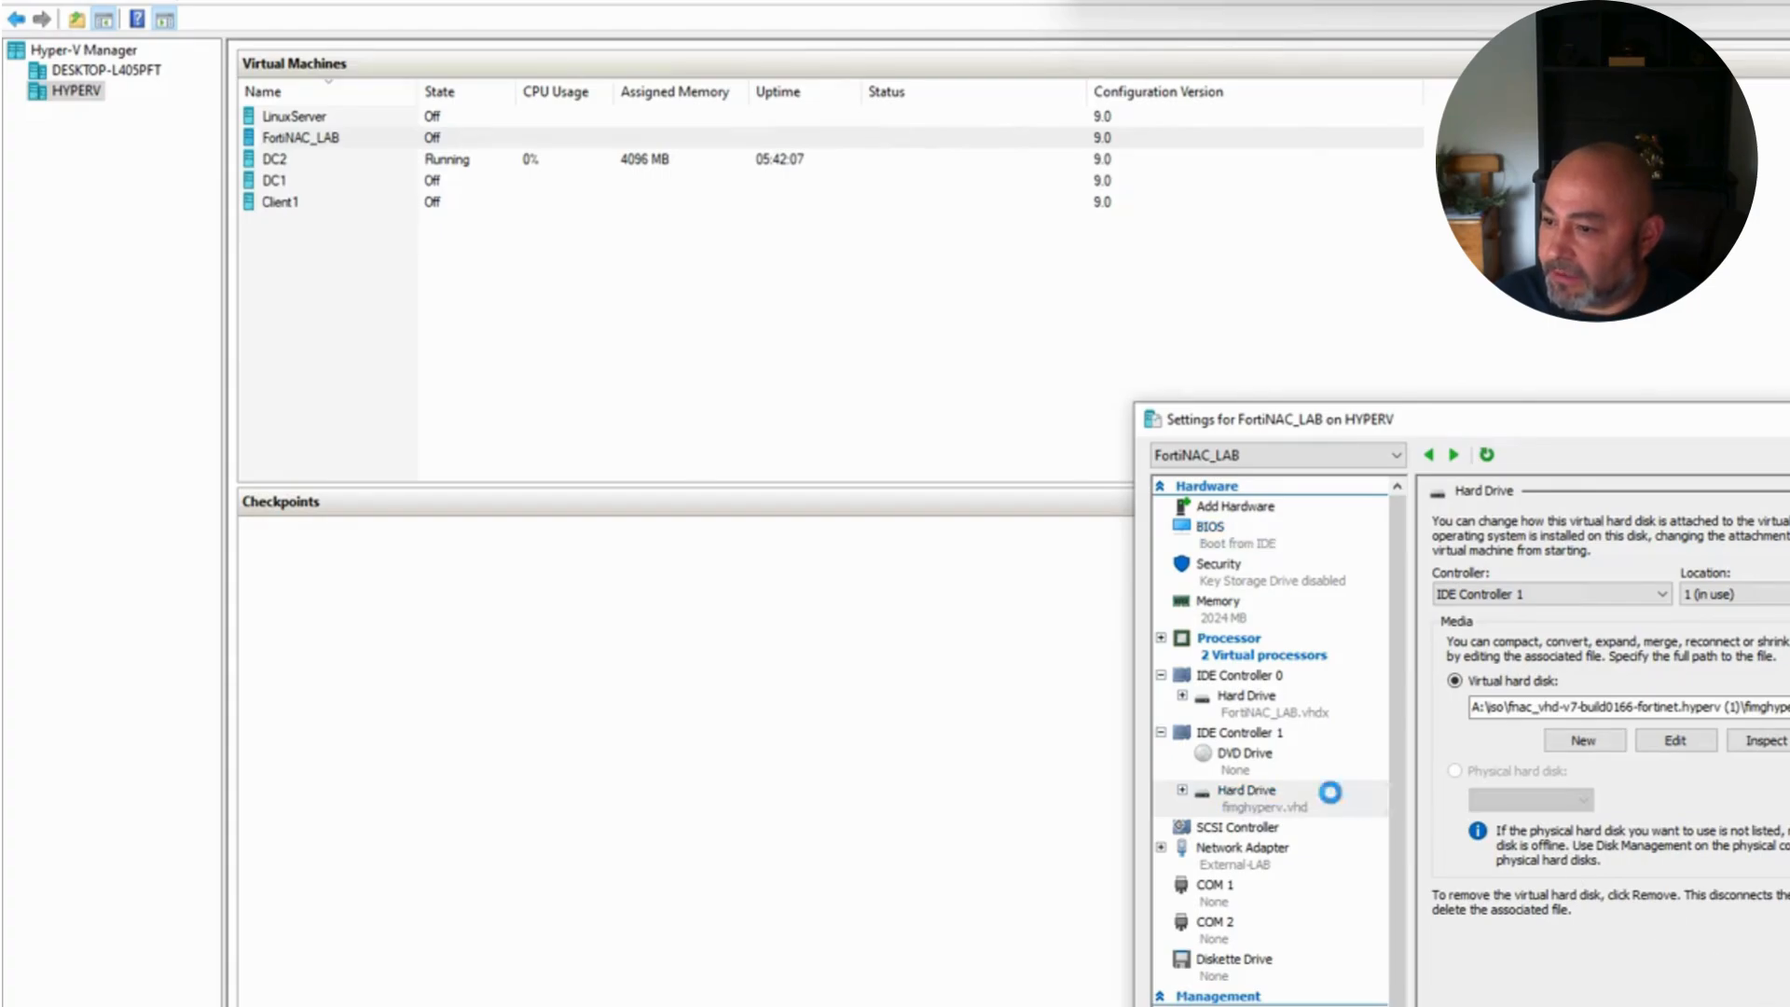
click(1239, 757)
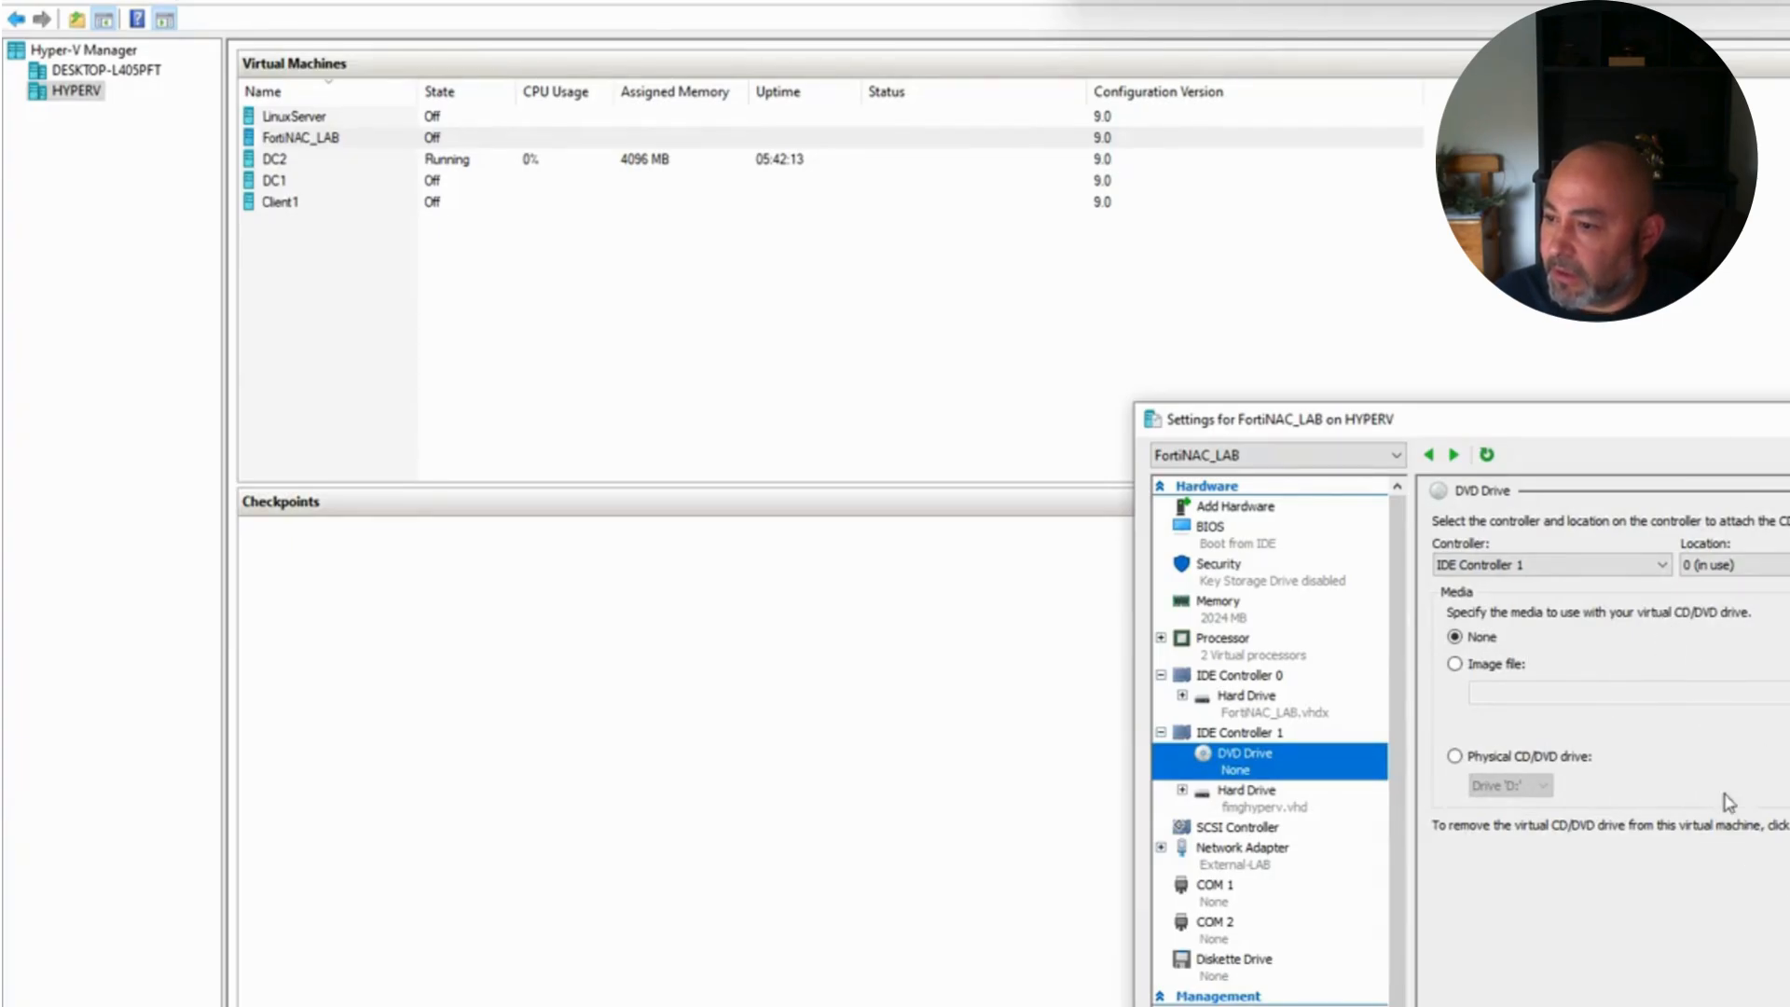
Step: Remove the DVD drive and add a new hard drive to IDE Controller 0
click(1723, 859)
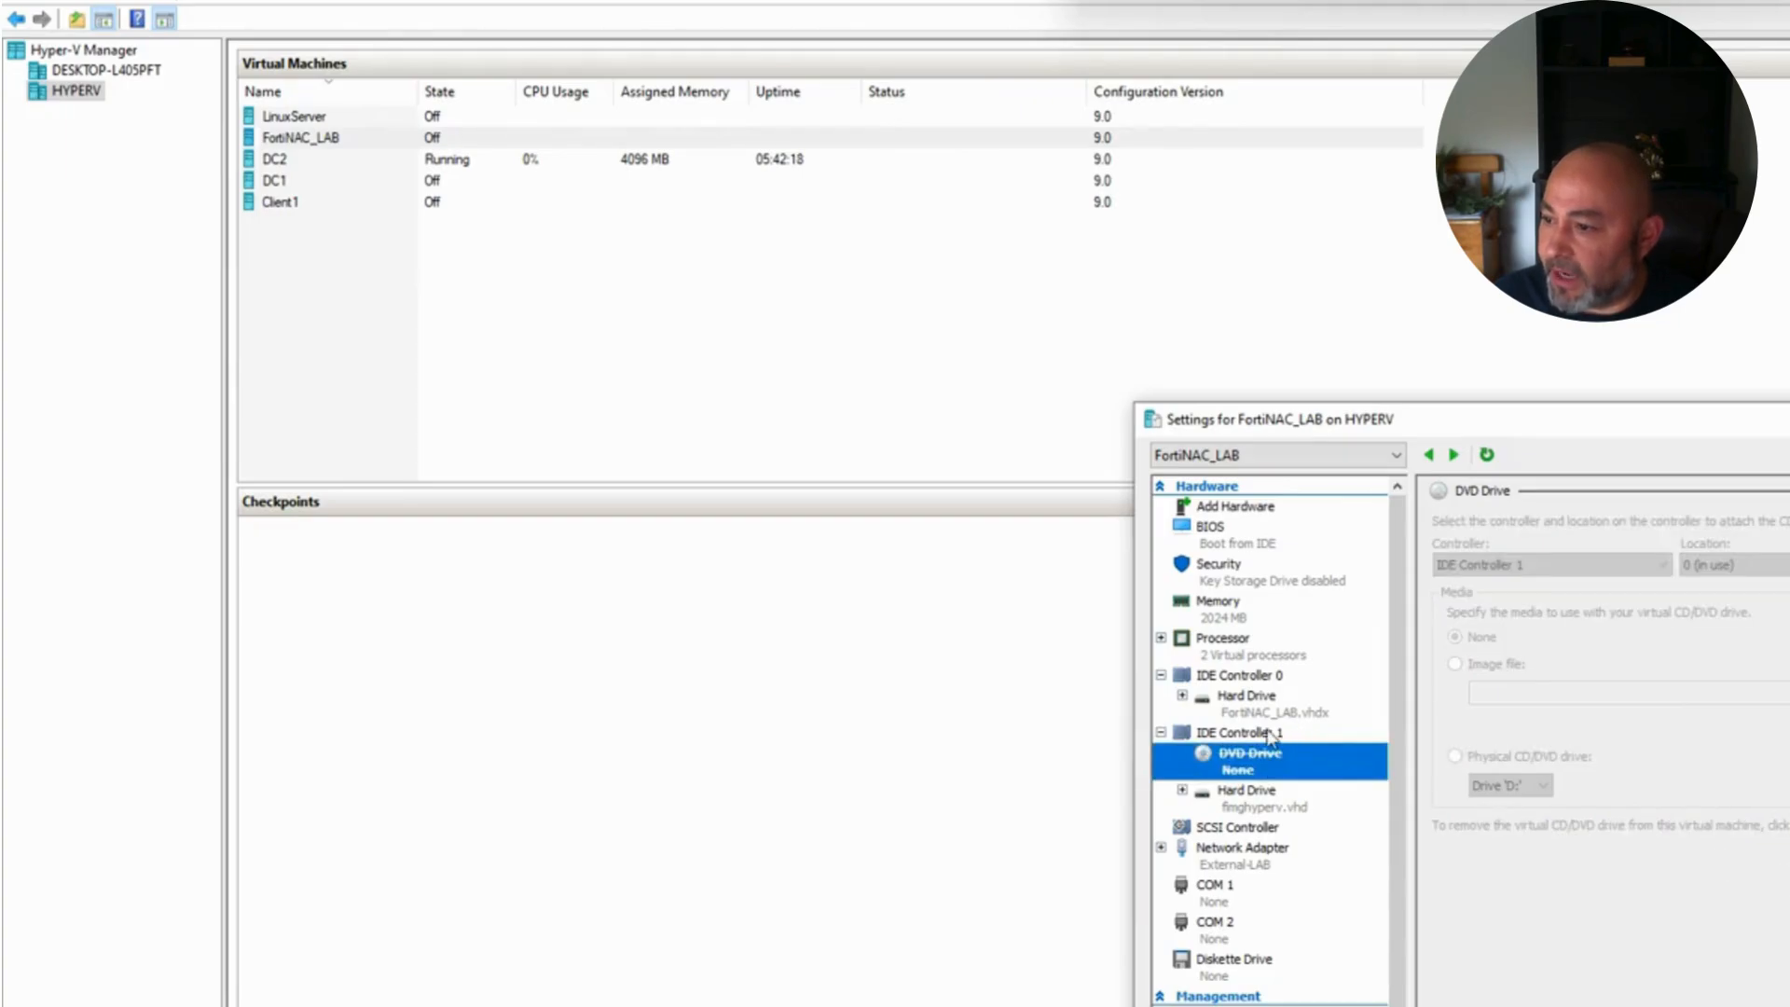
click(1226, 677)
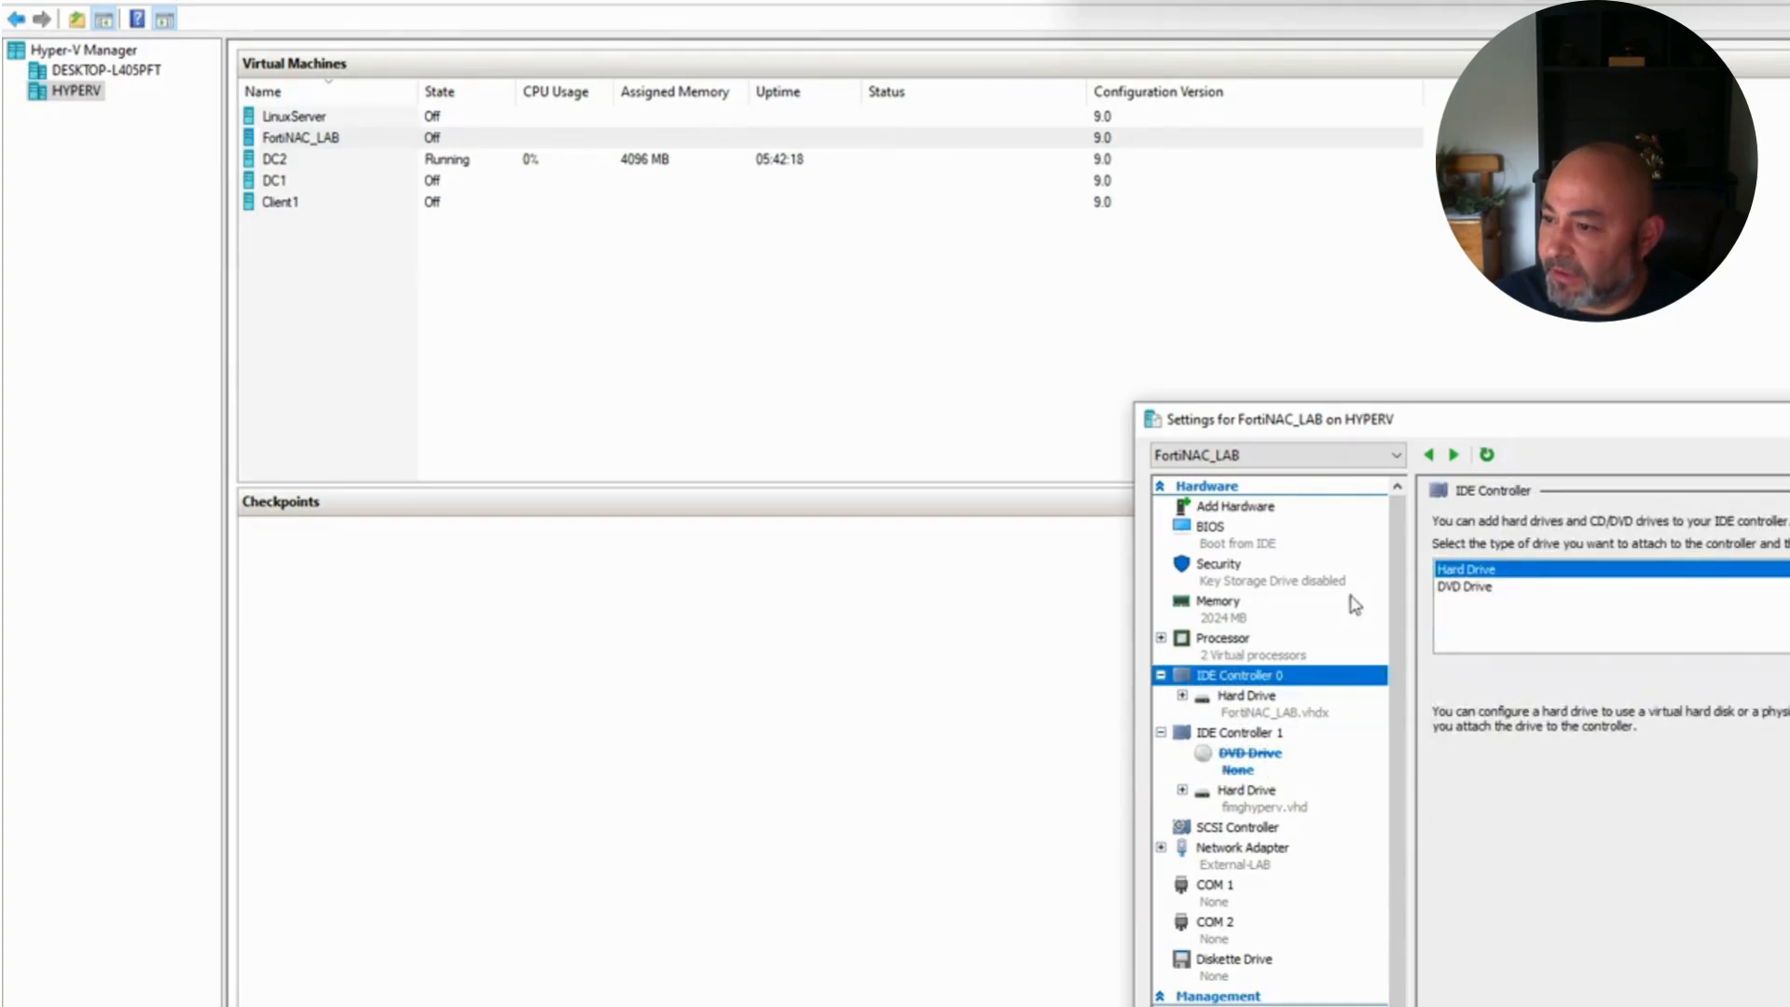
click(1749, 664)
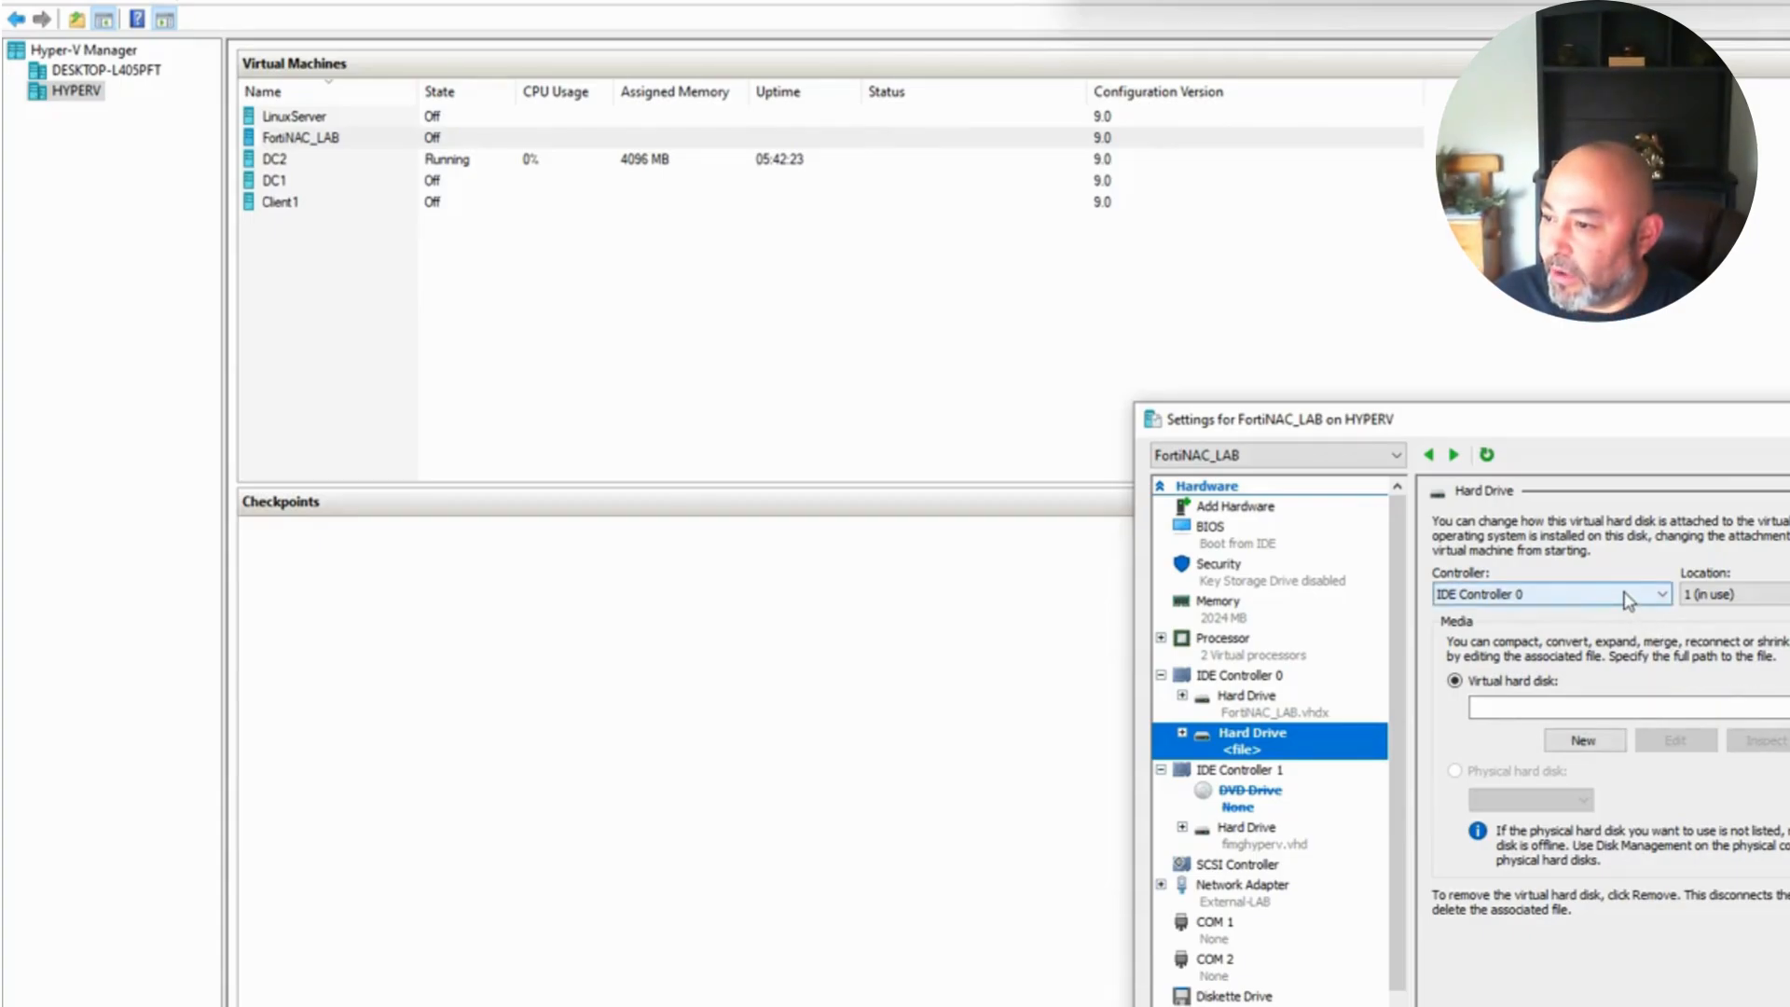
Step: Browse to the A:\iso\fnac_vhd-v7-build0166-fortinet.hyperv (1) folder for the new drive's disk
click(1789, 740)
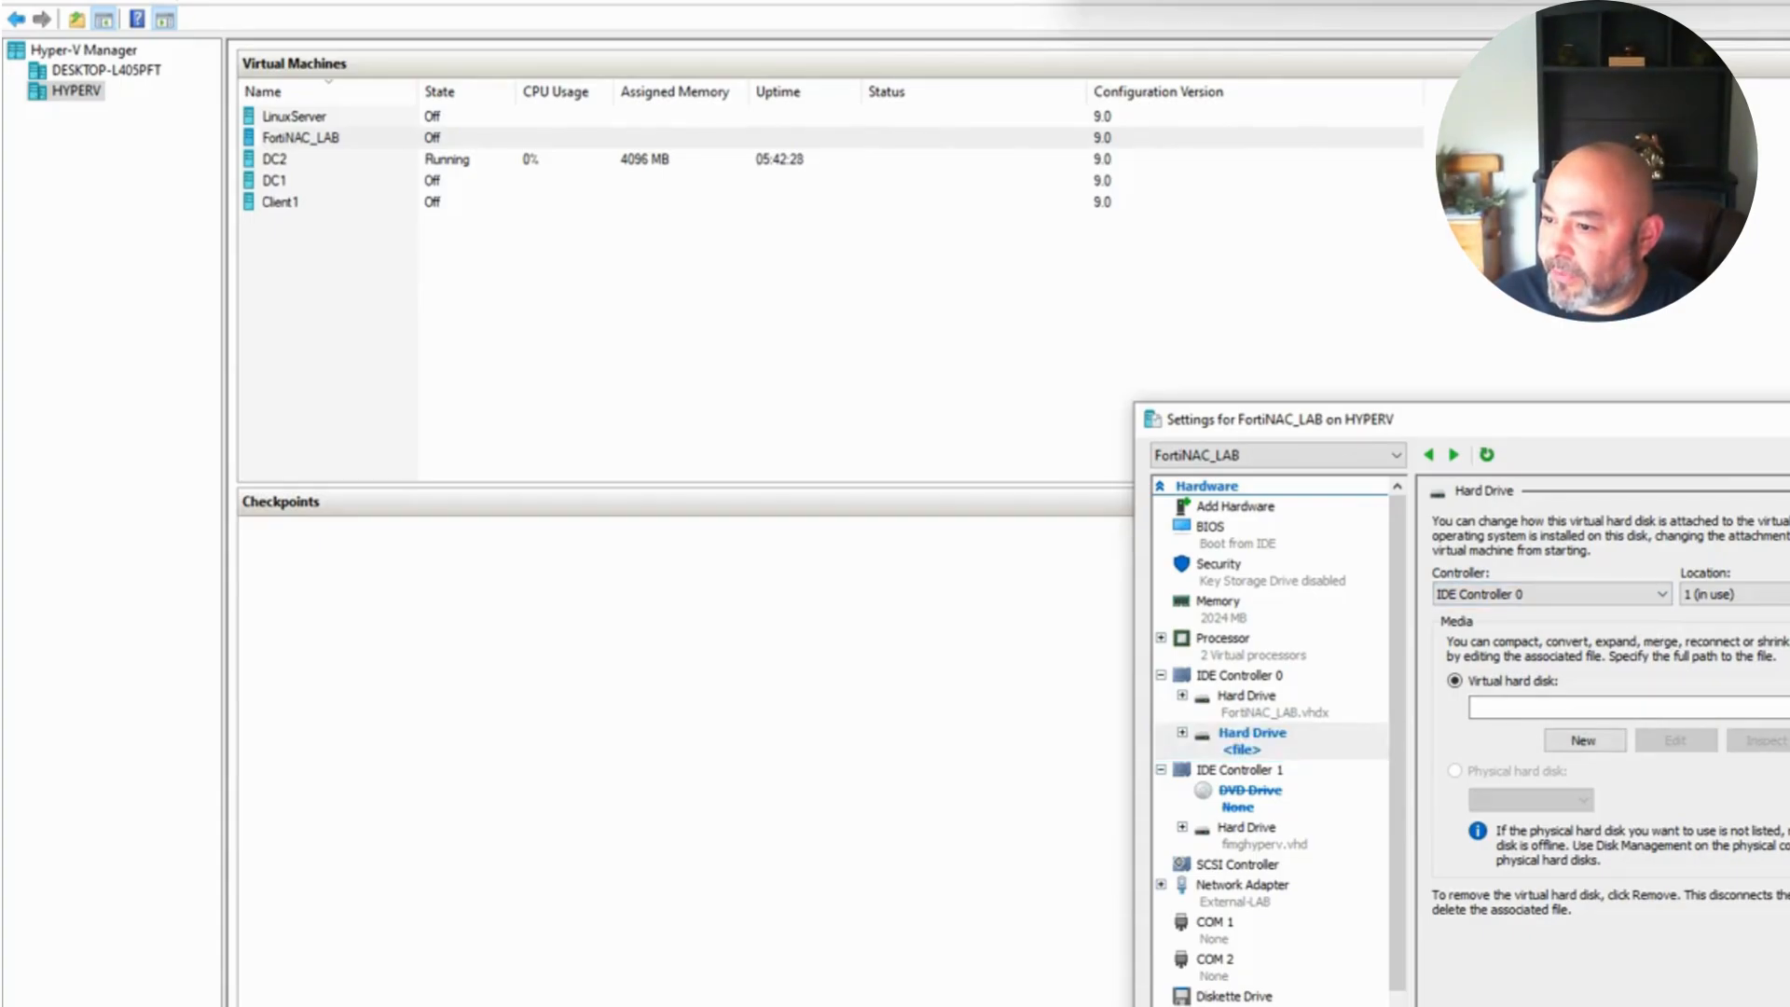
click(1774, 742)
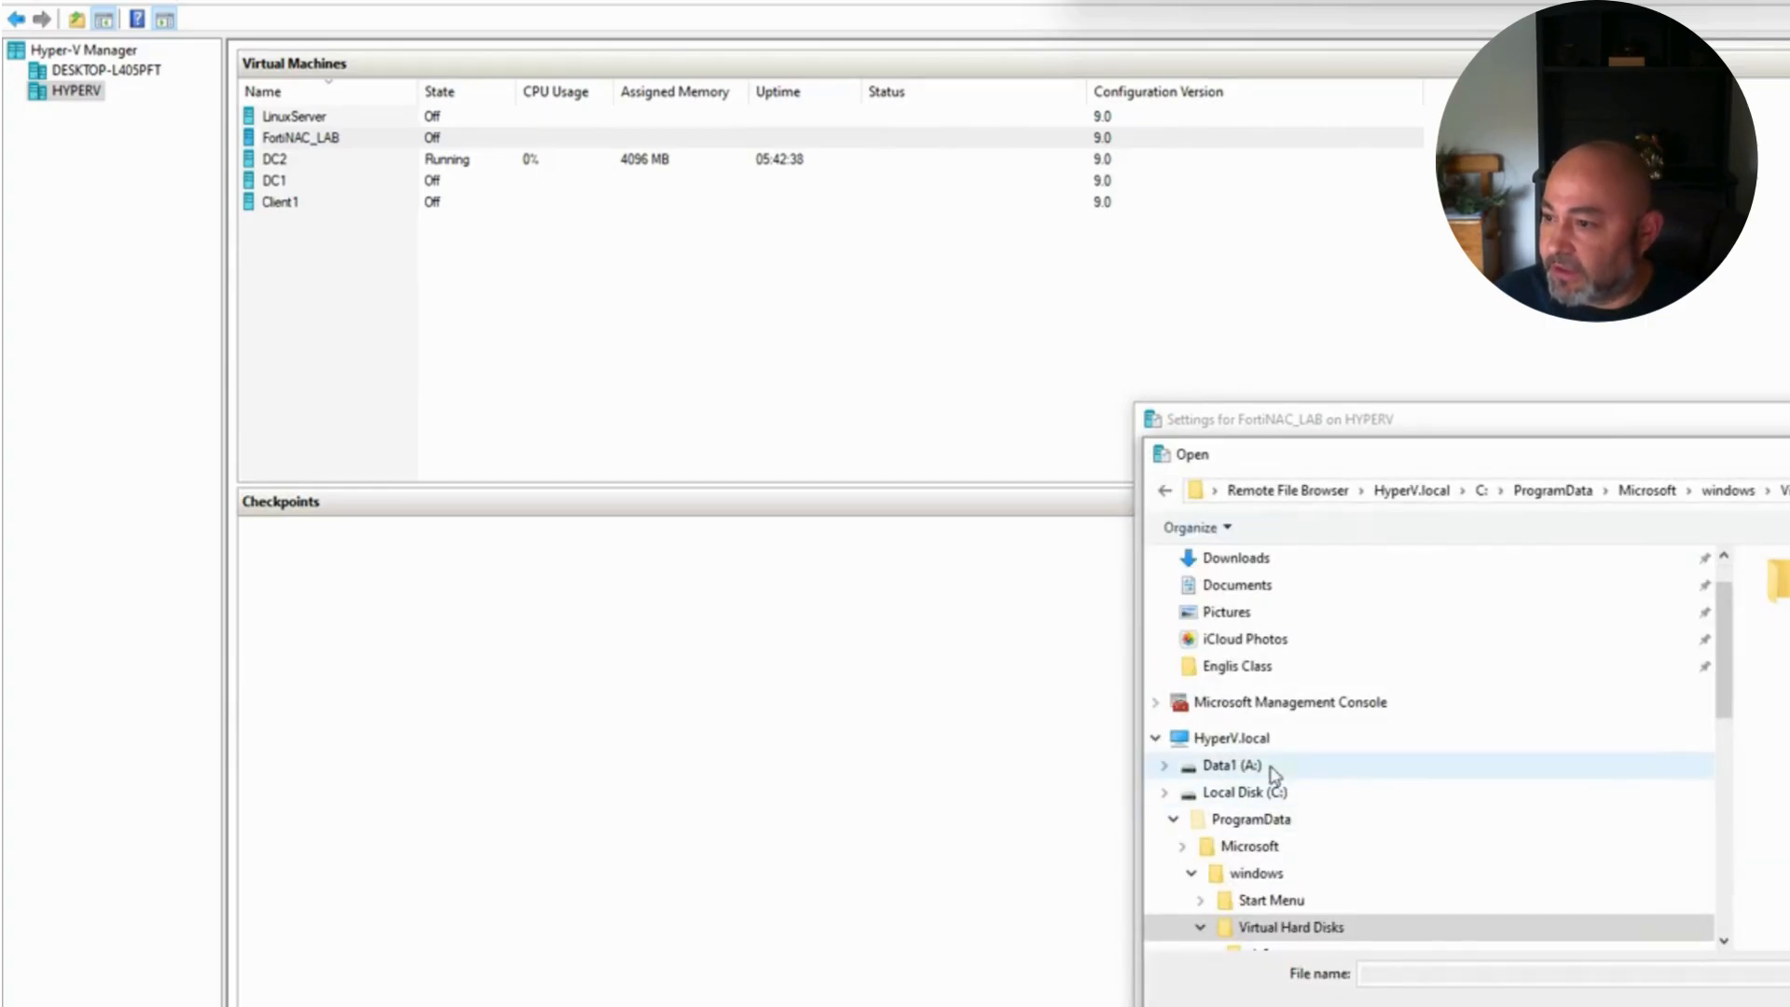
click(1271, 767)
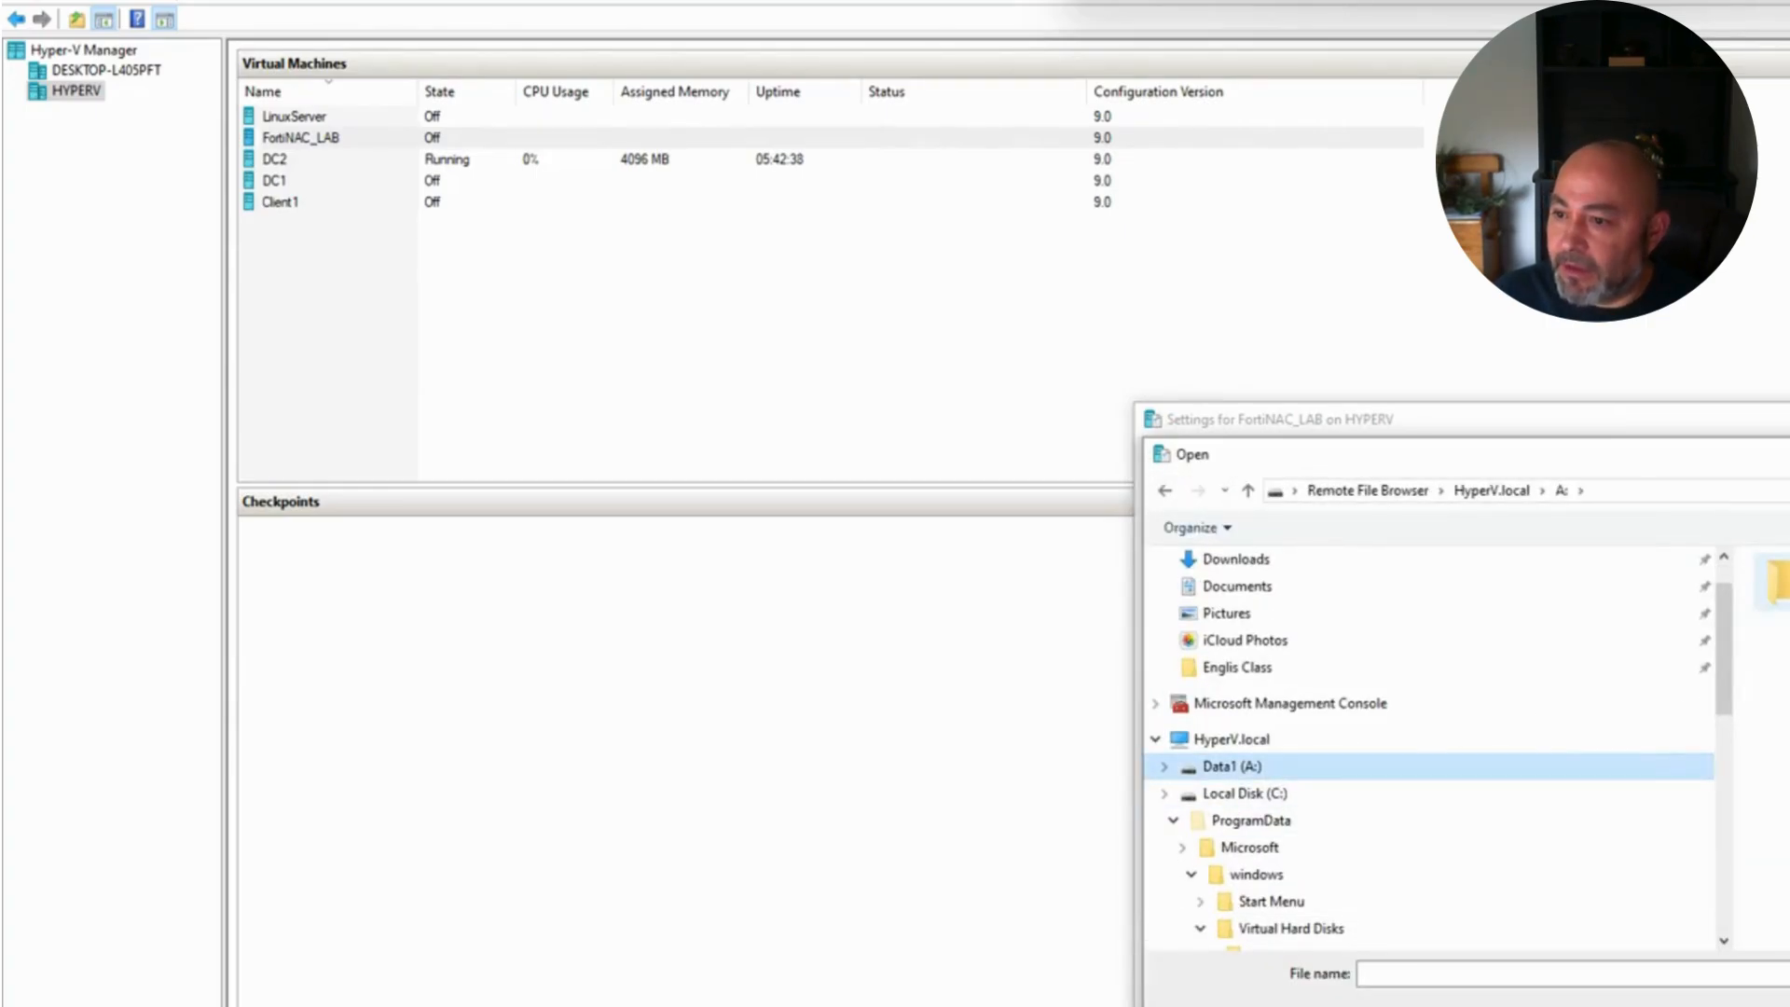
double_click(1778, 583)
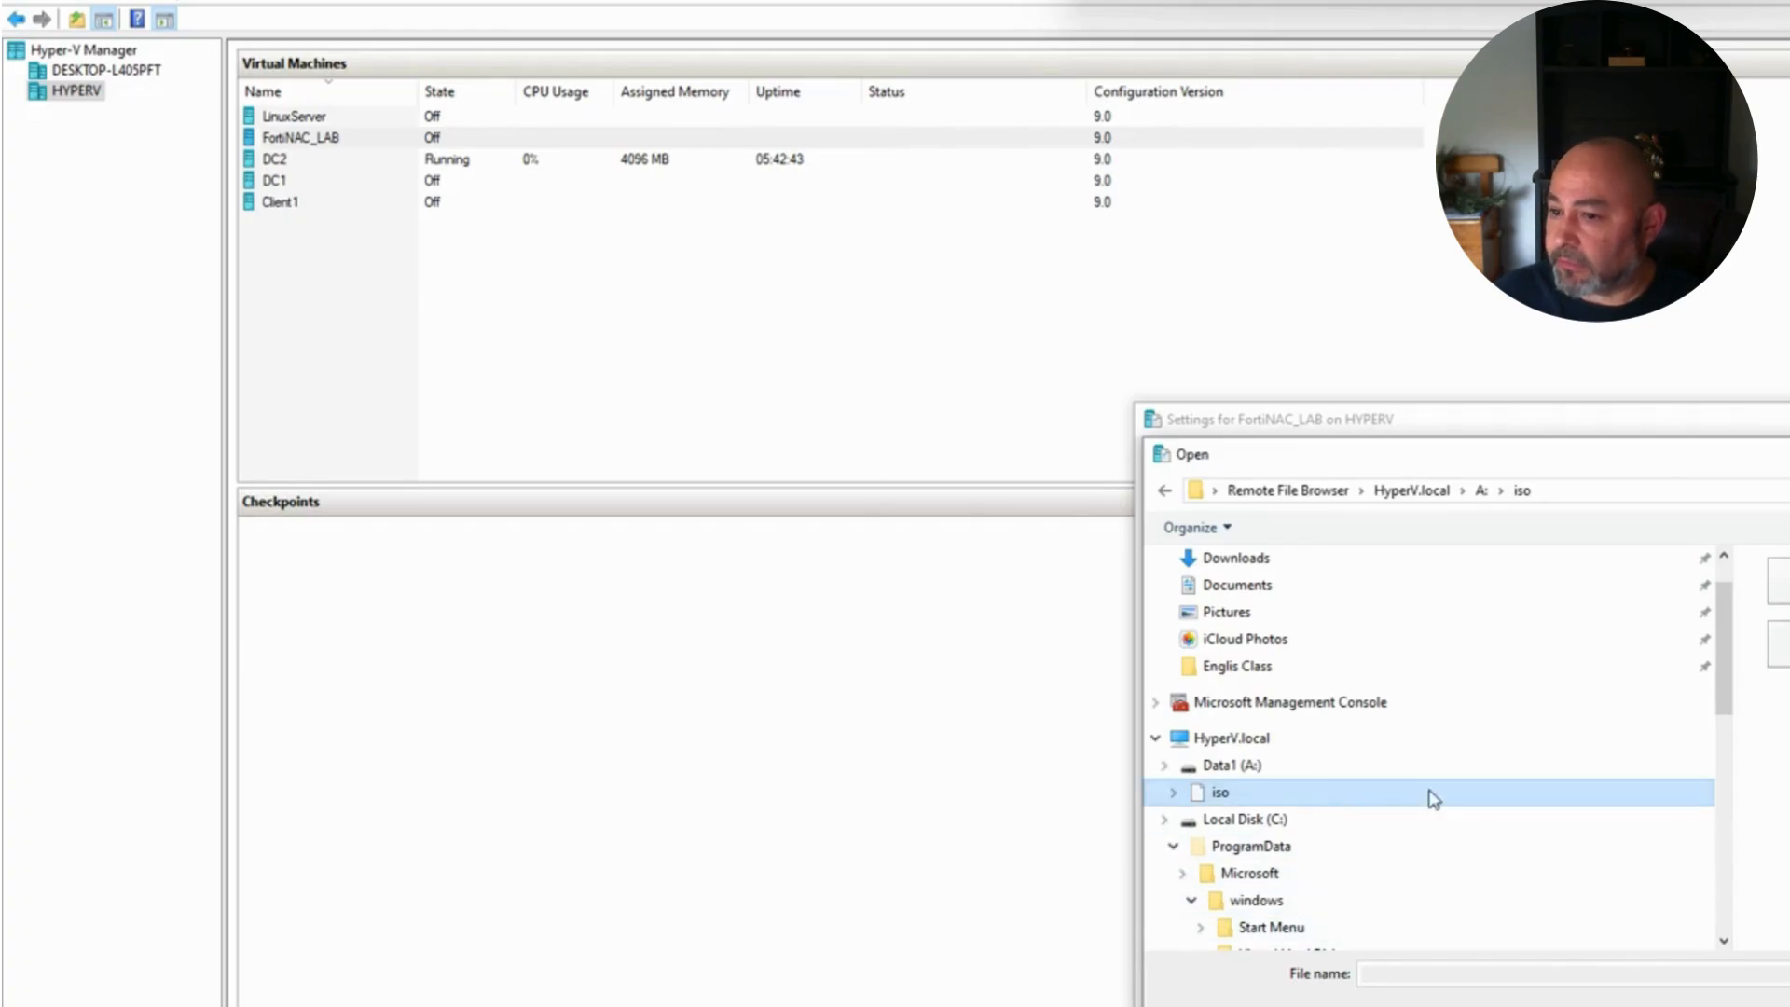
double_click(1783, 643)
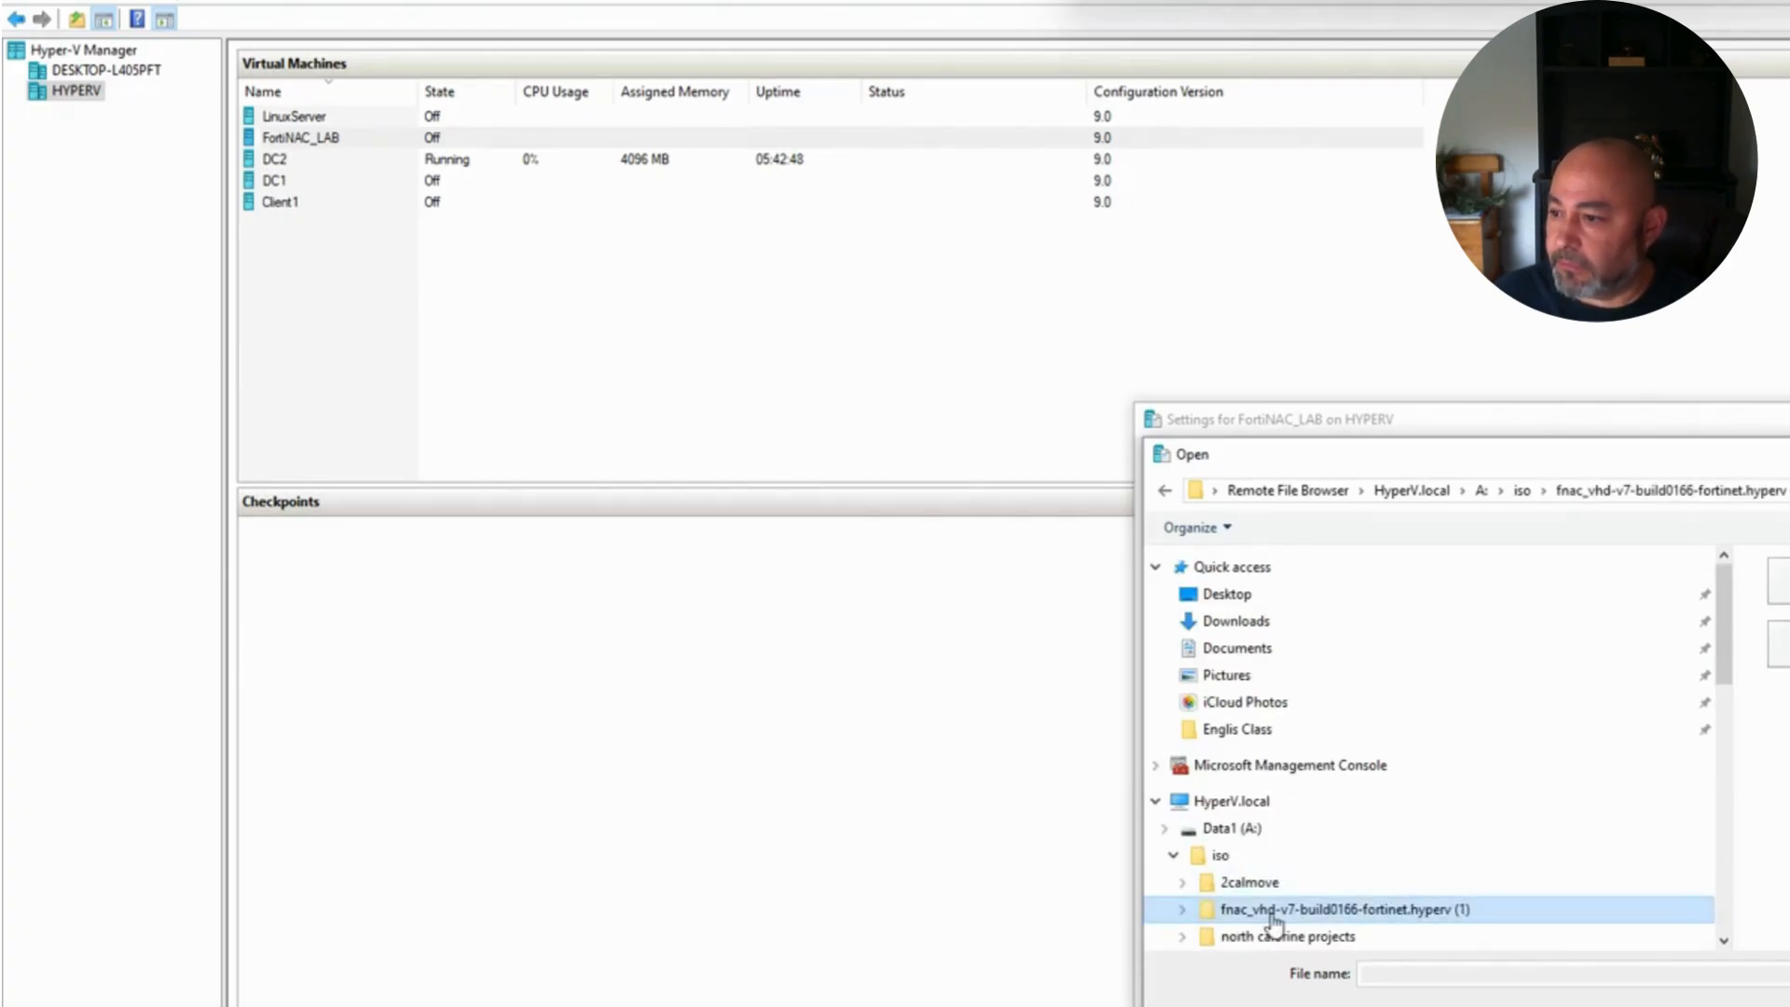
click(1222, 856)
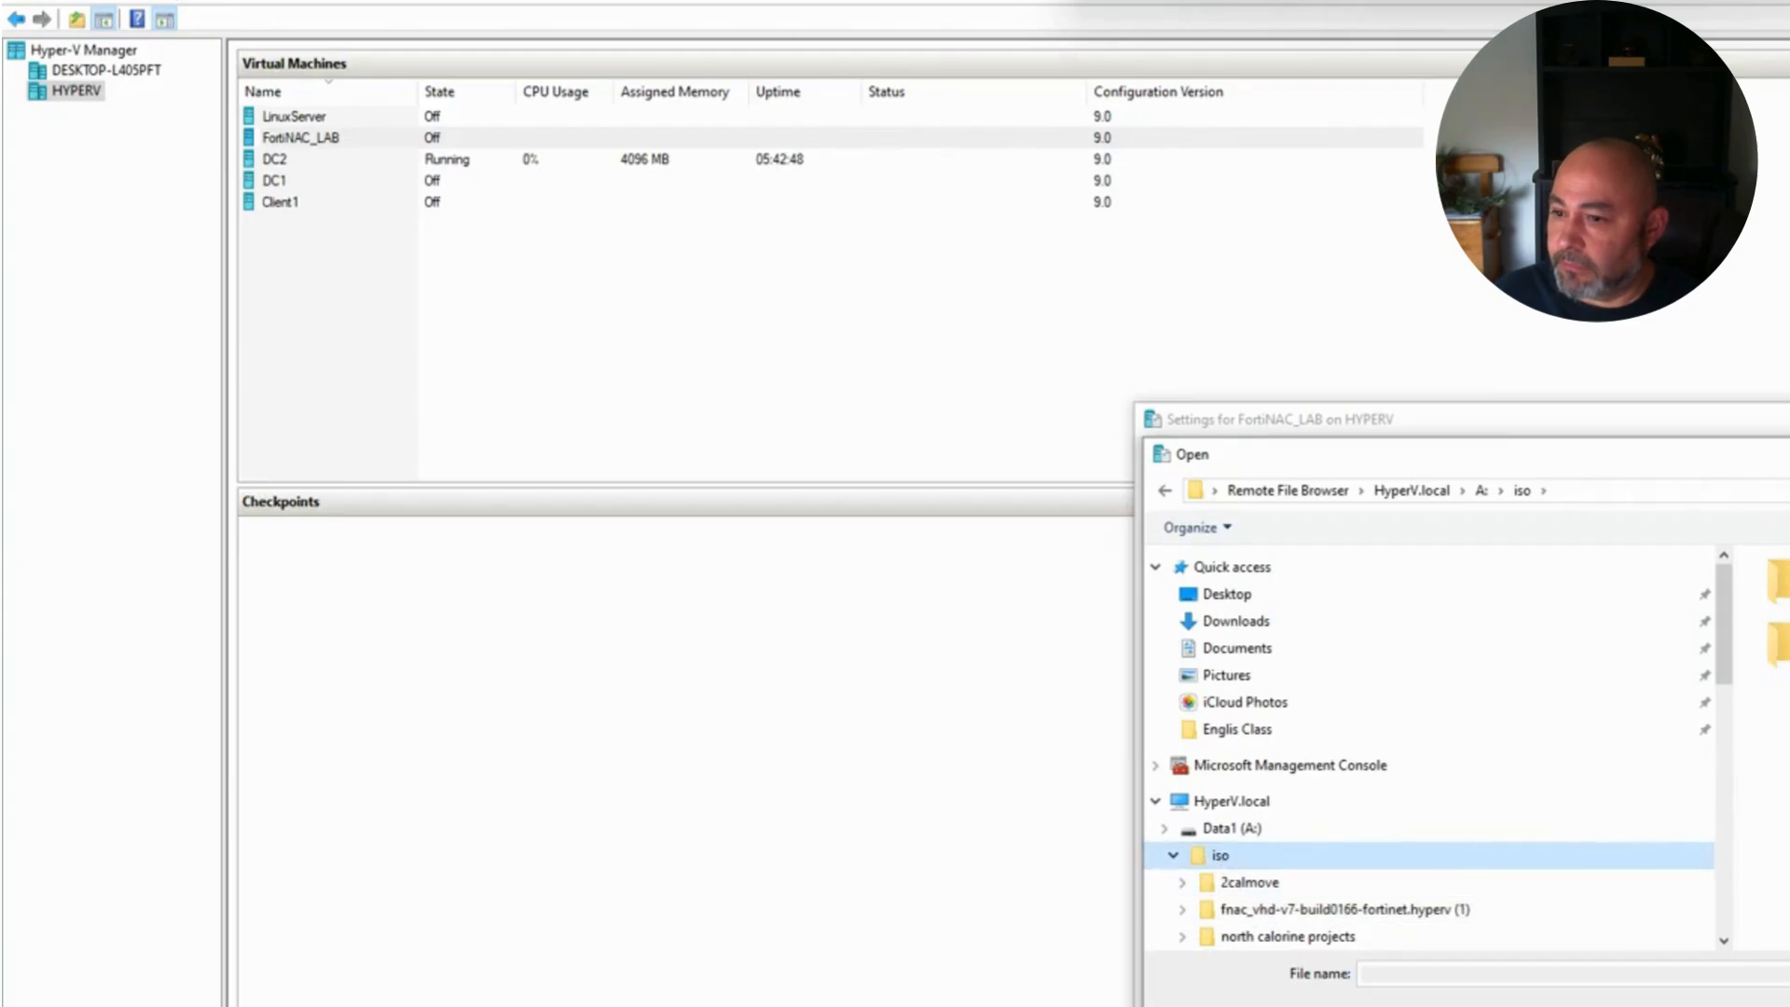
double_click(1788, 581)
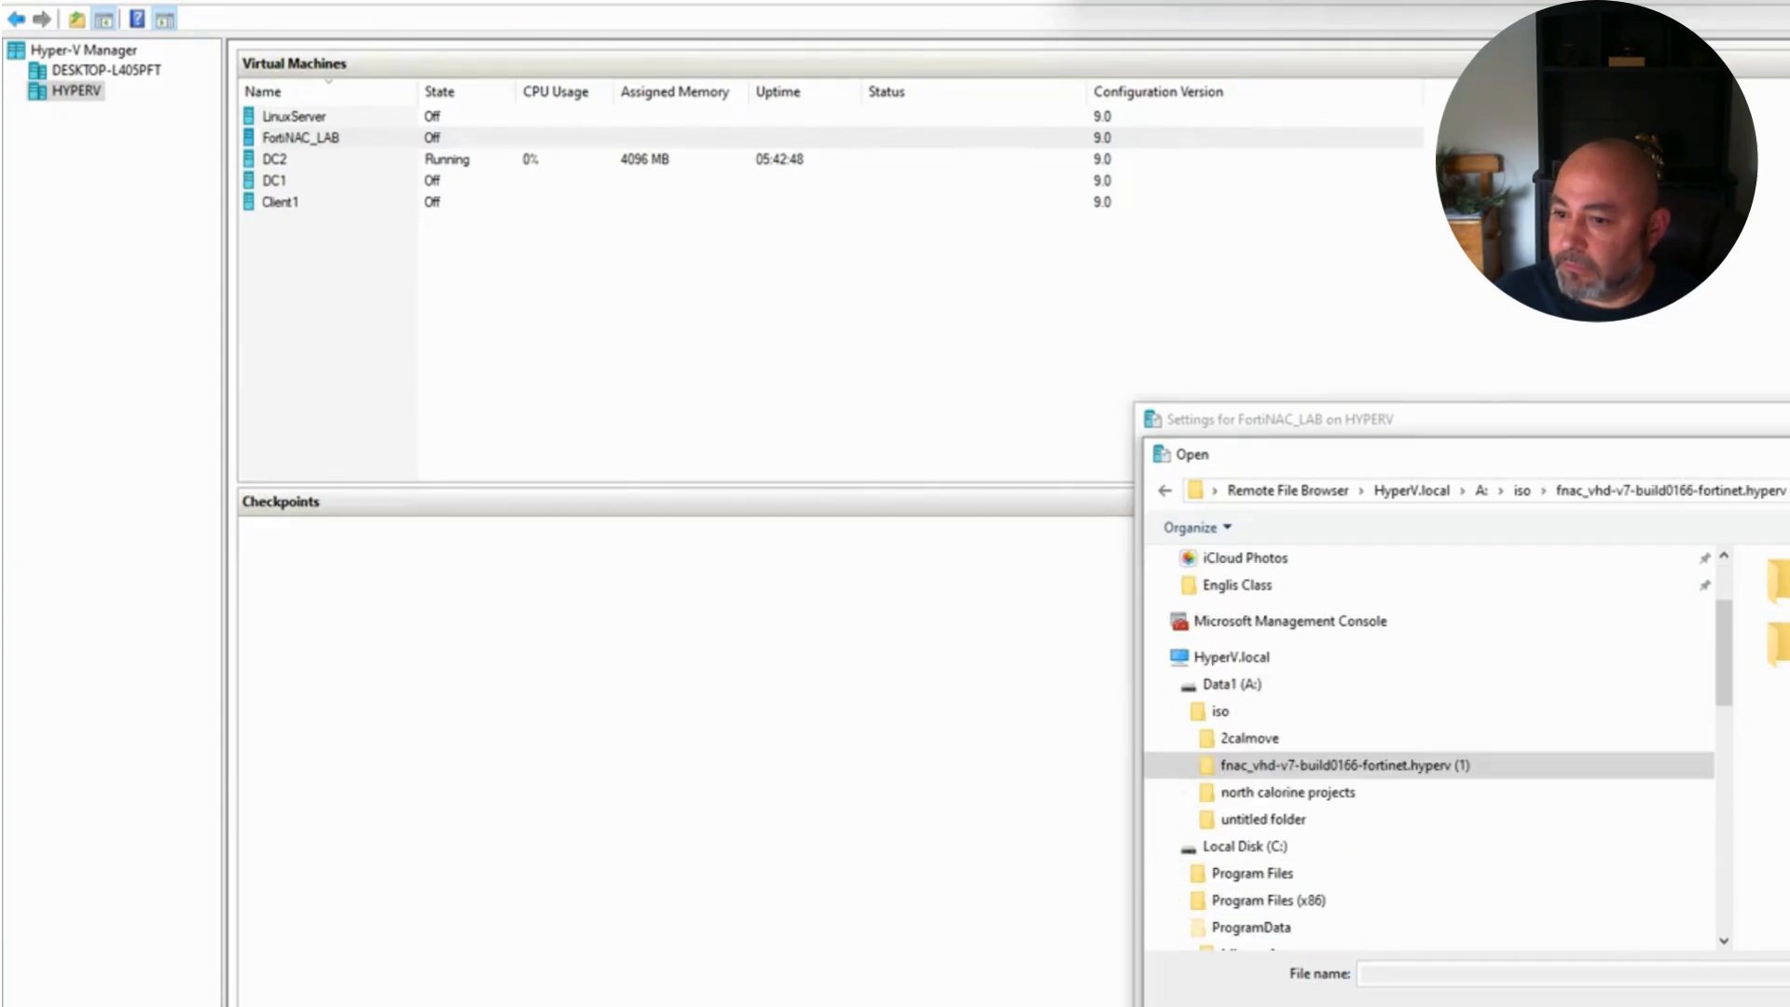
drag(1785, 454, 1635, 427)
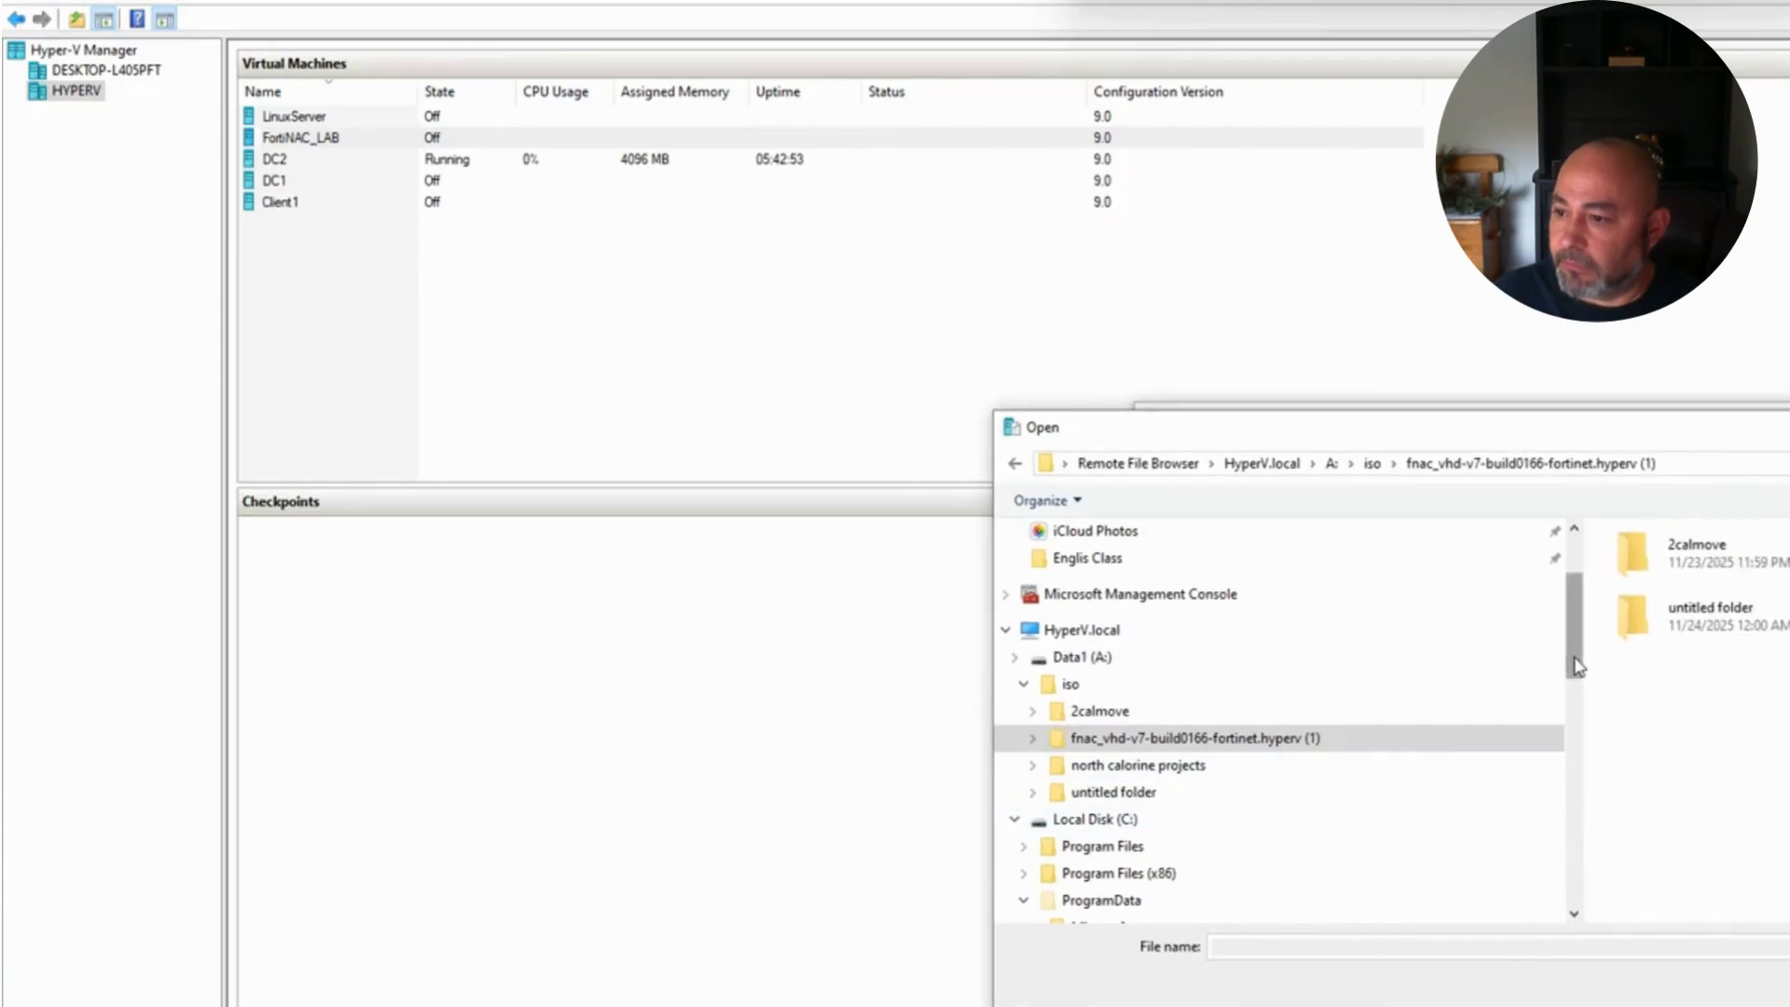
mouse_move(1570, 671)
mouse_down()
mouse_move(1562, 863)
mouse_move(1600, 657)
mouse_up()
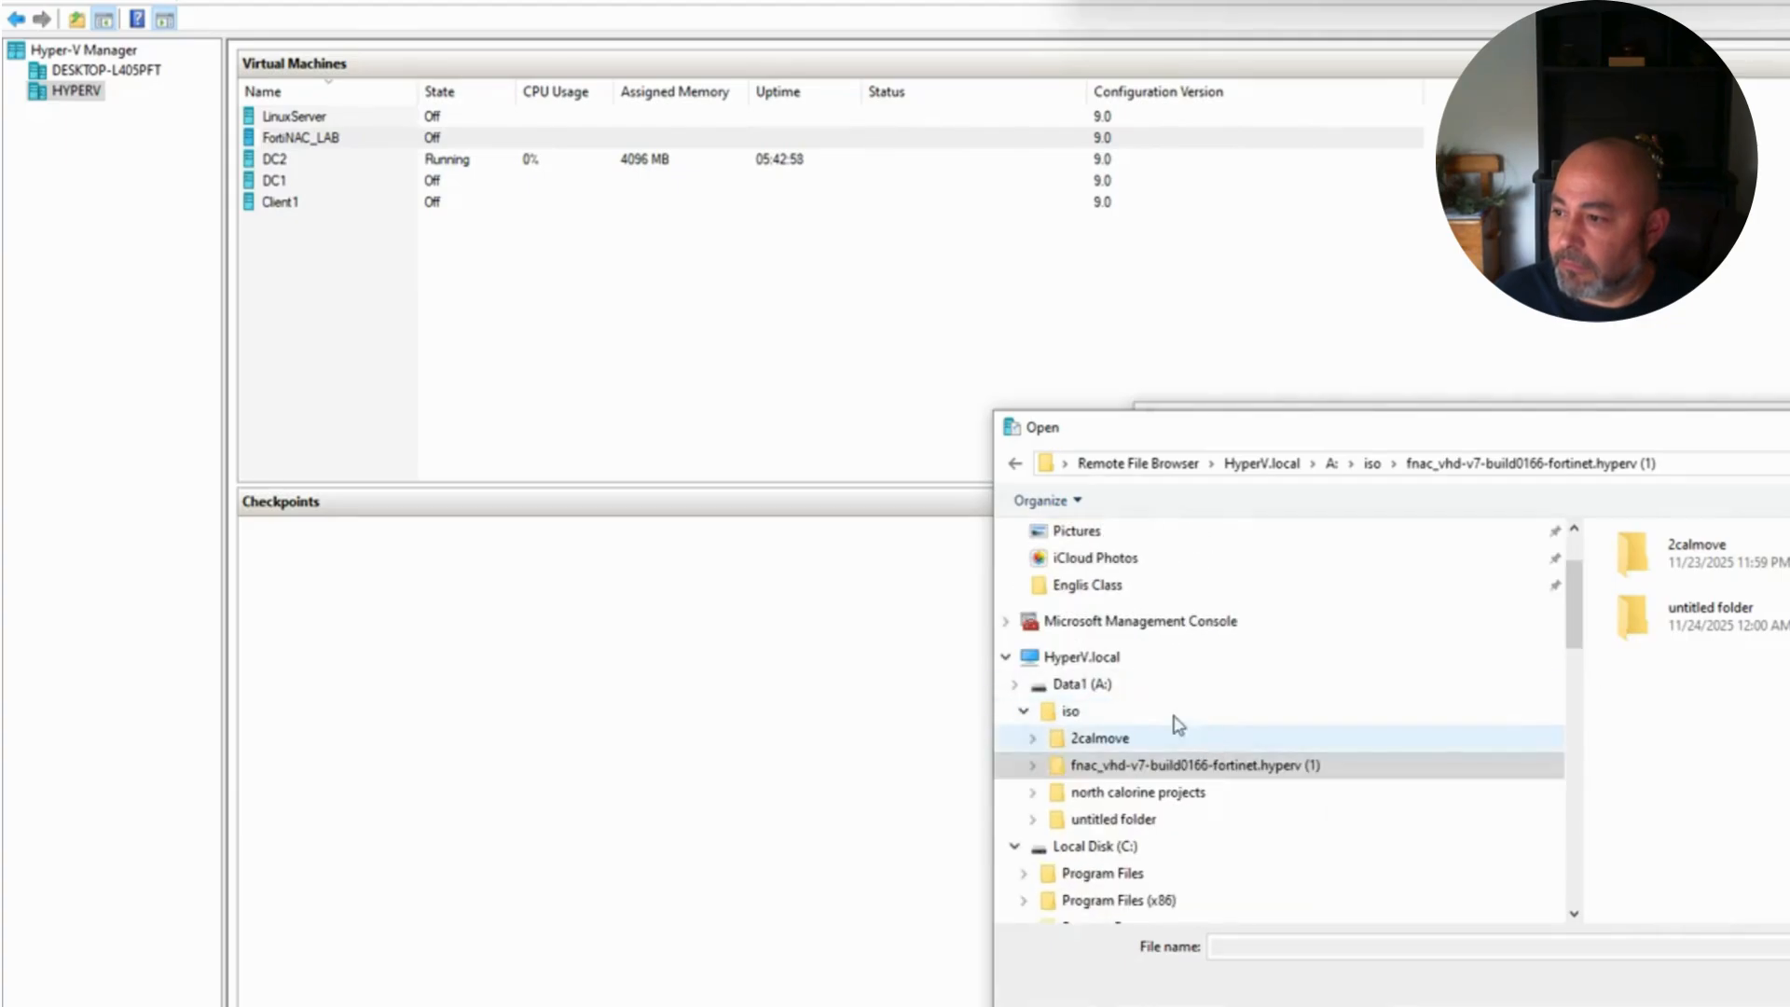
Step: Choose datadrive.vhd as the new disk, apply, and review both attached drives
click(1085, 688)
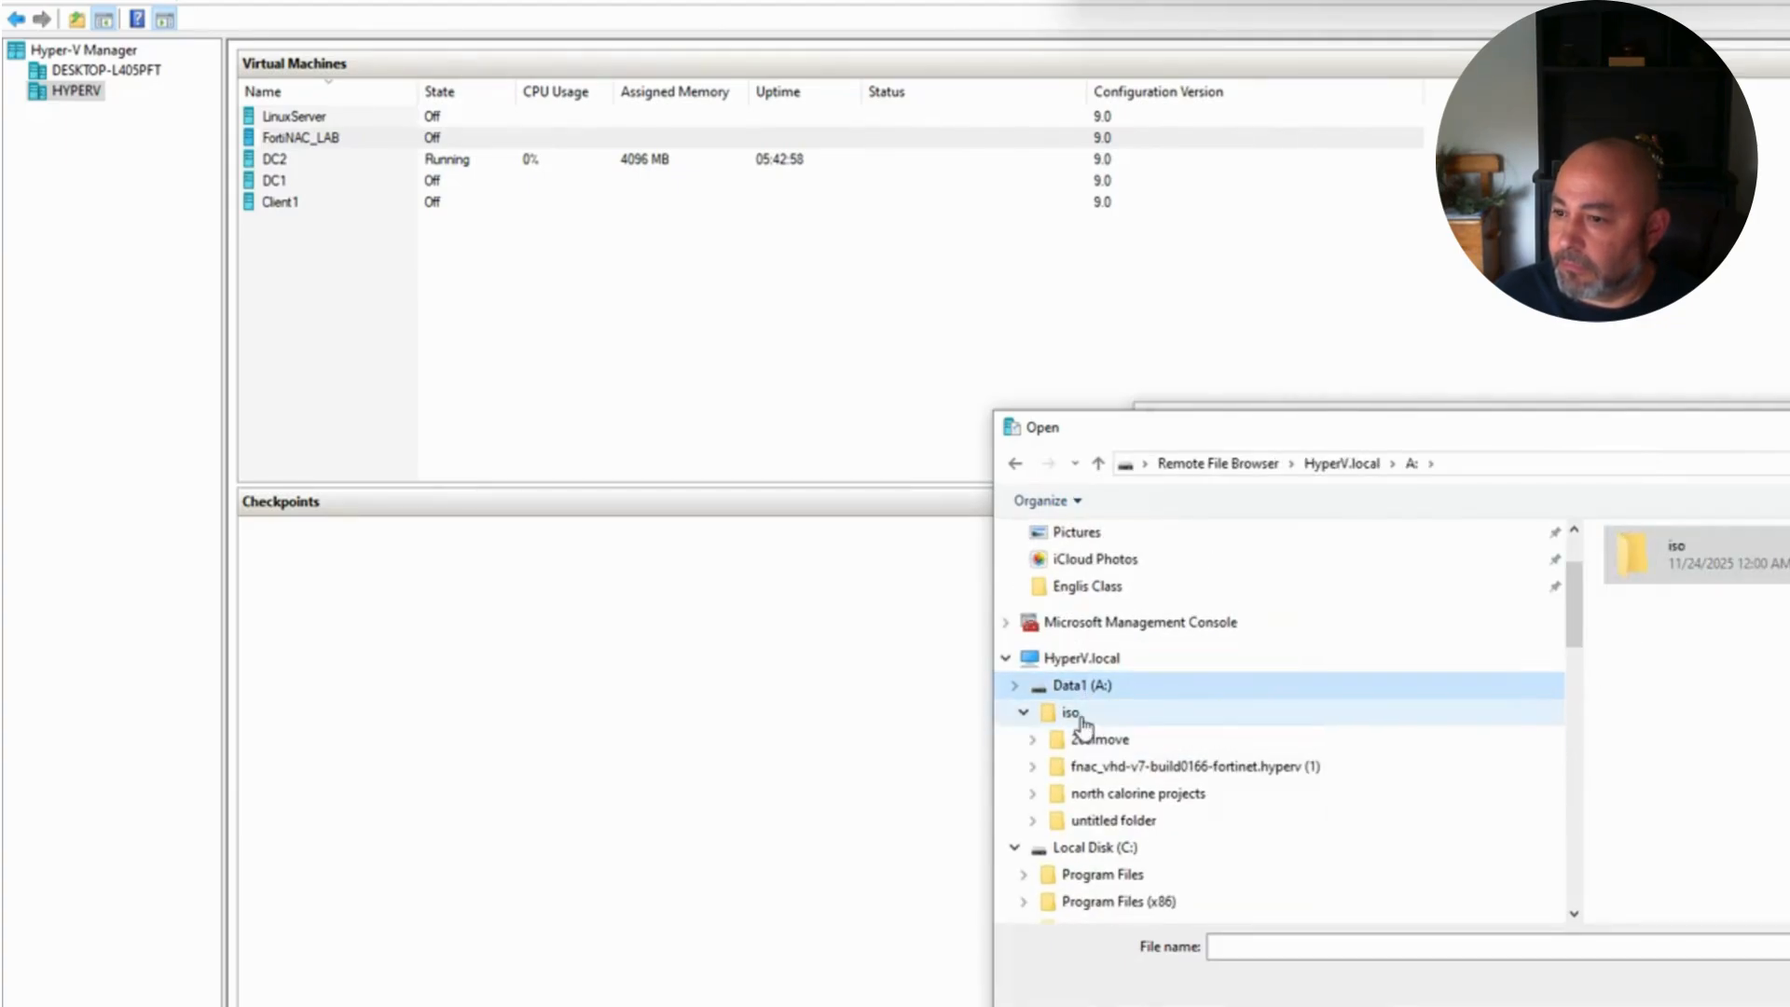
click(1072, 713)
click(1193, 764)
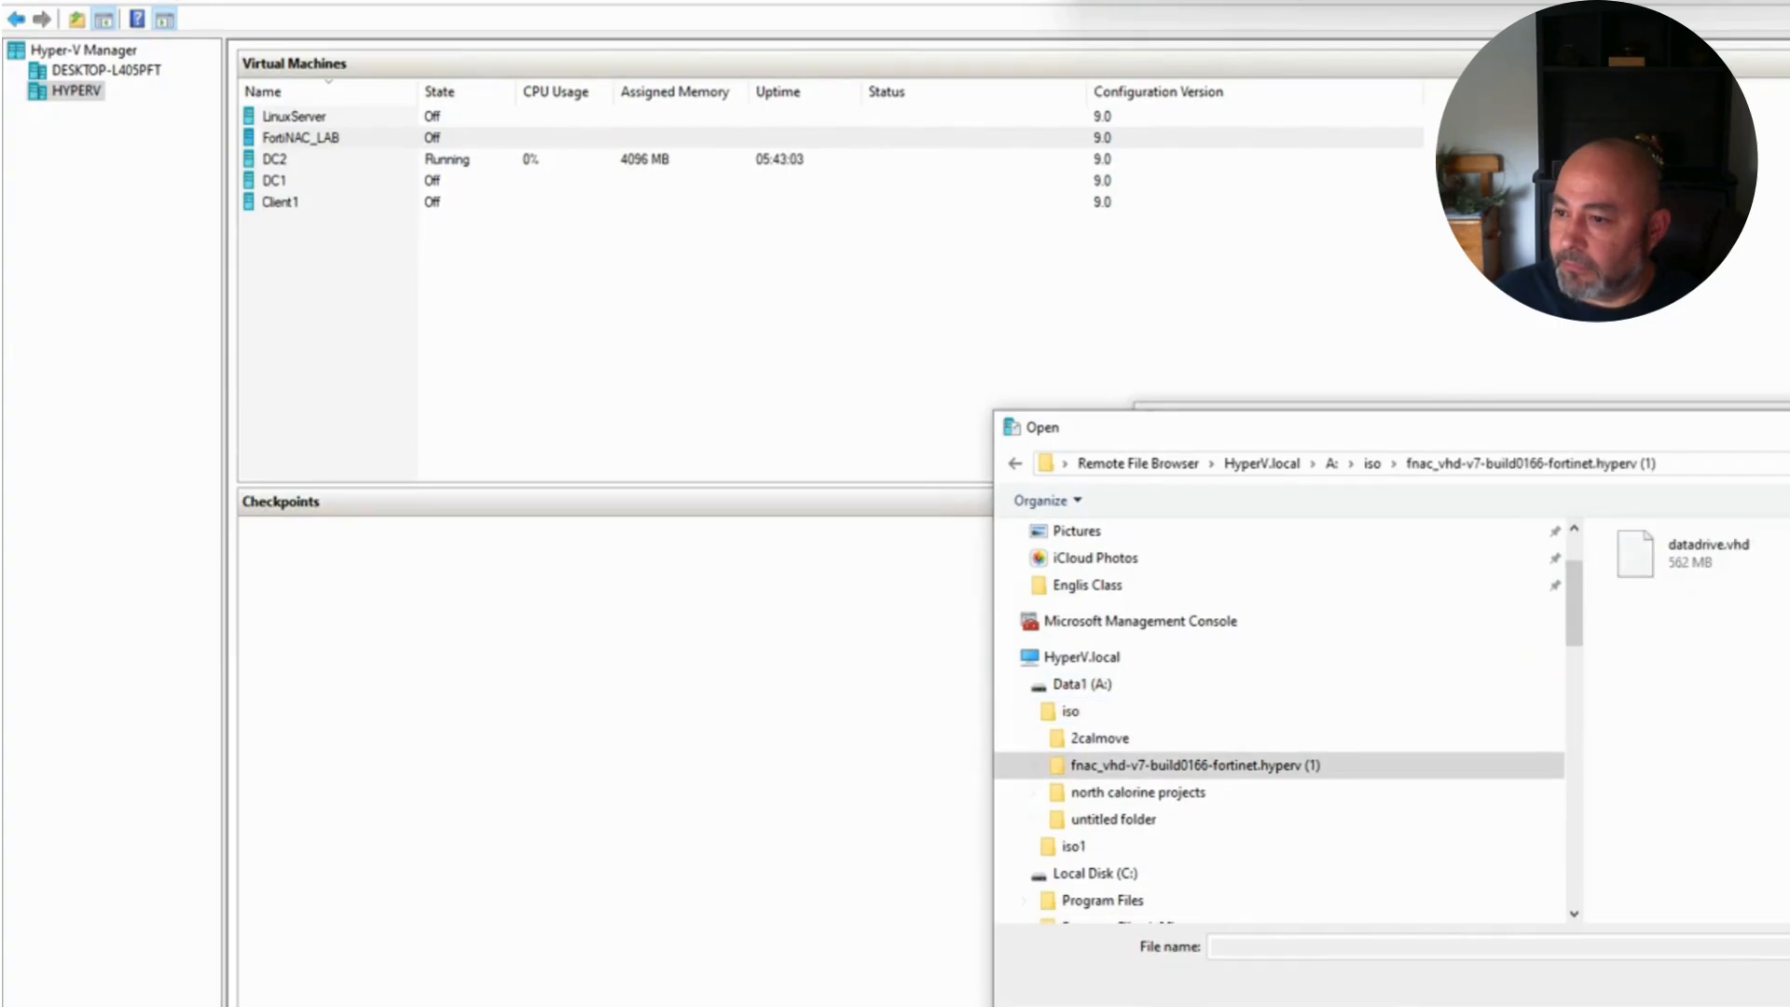
click(1703, 565)
key(Return)
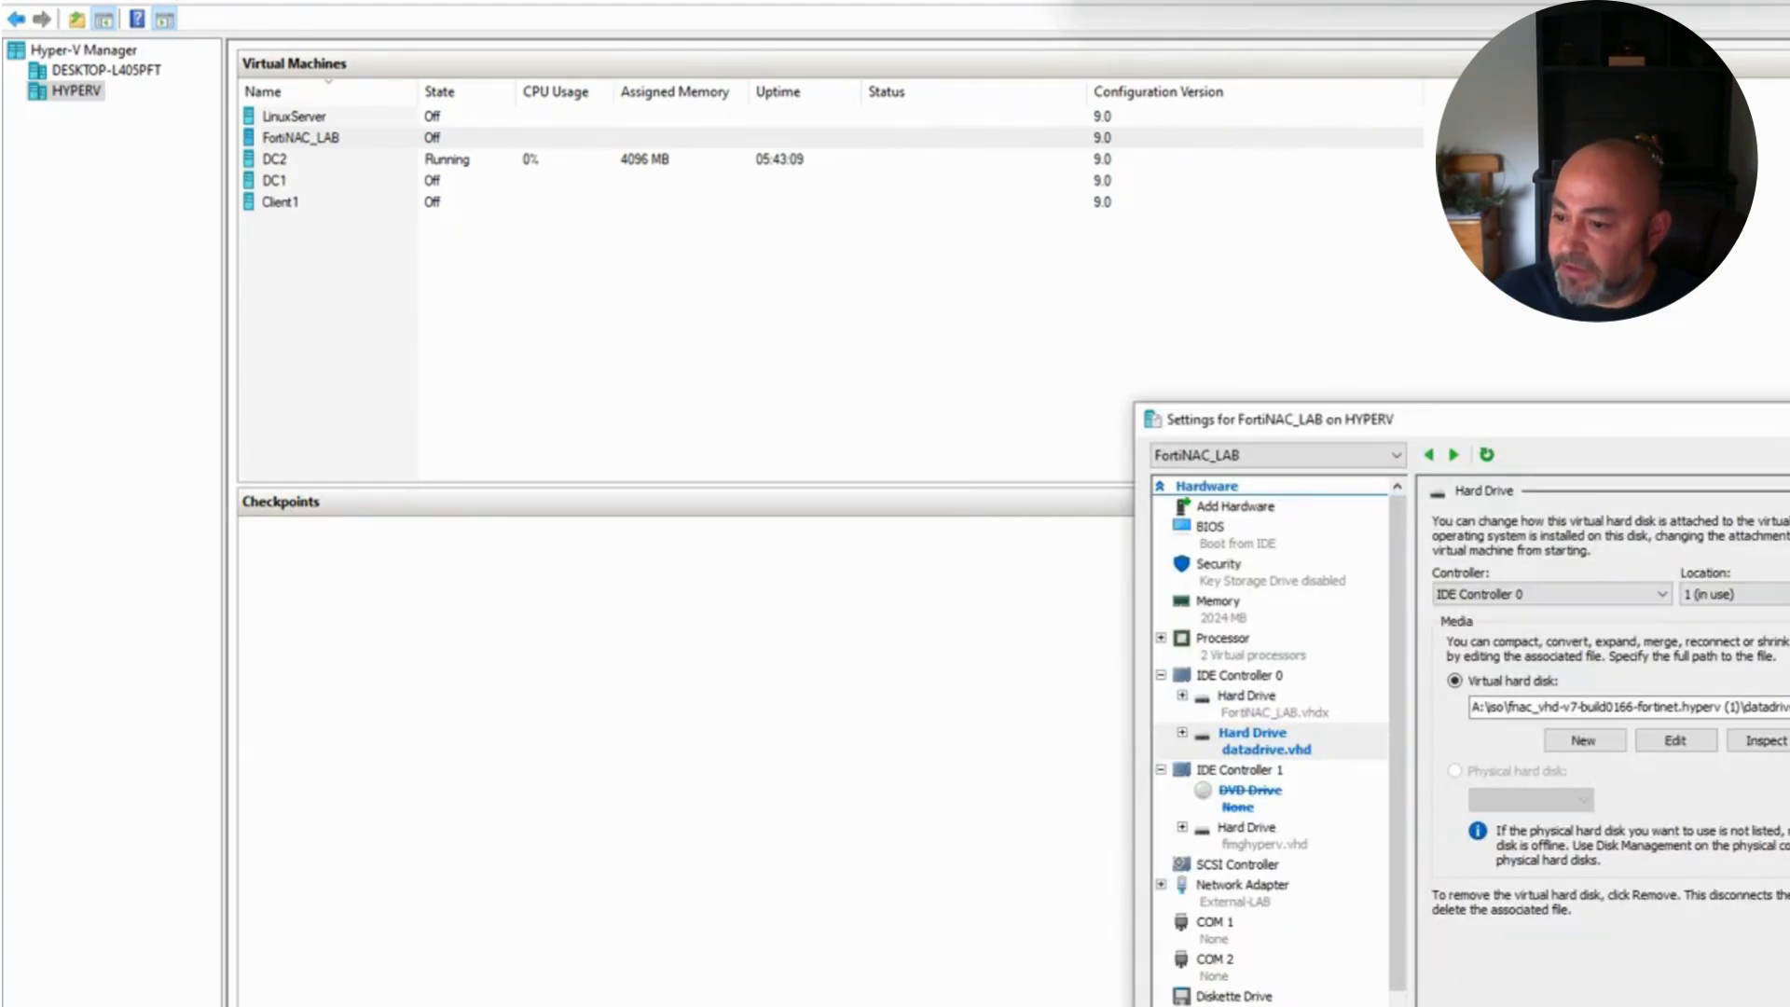
click(1234, 708)
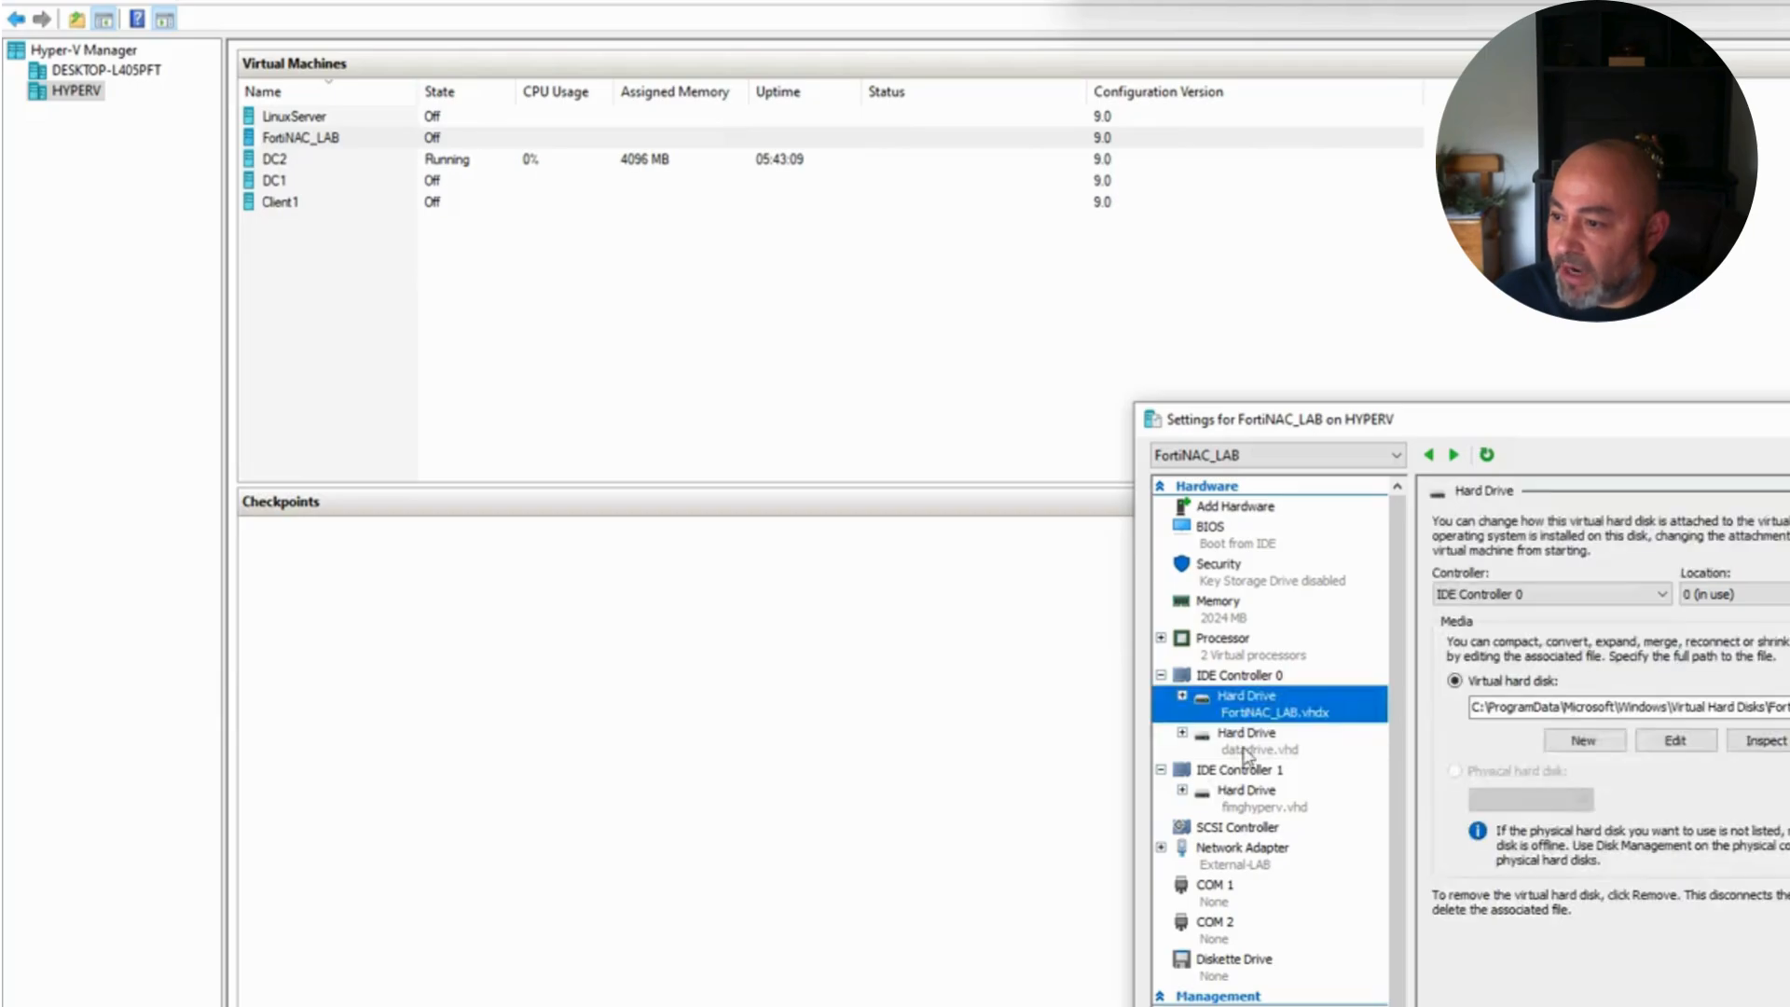
click(1257, 803)
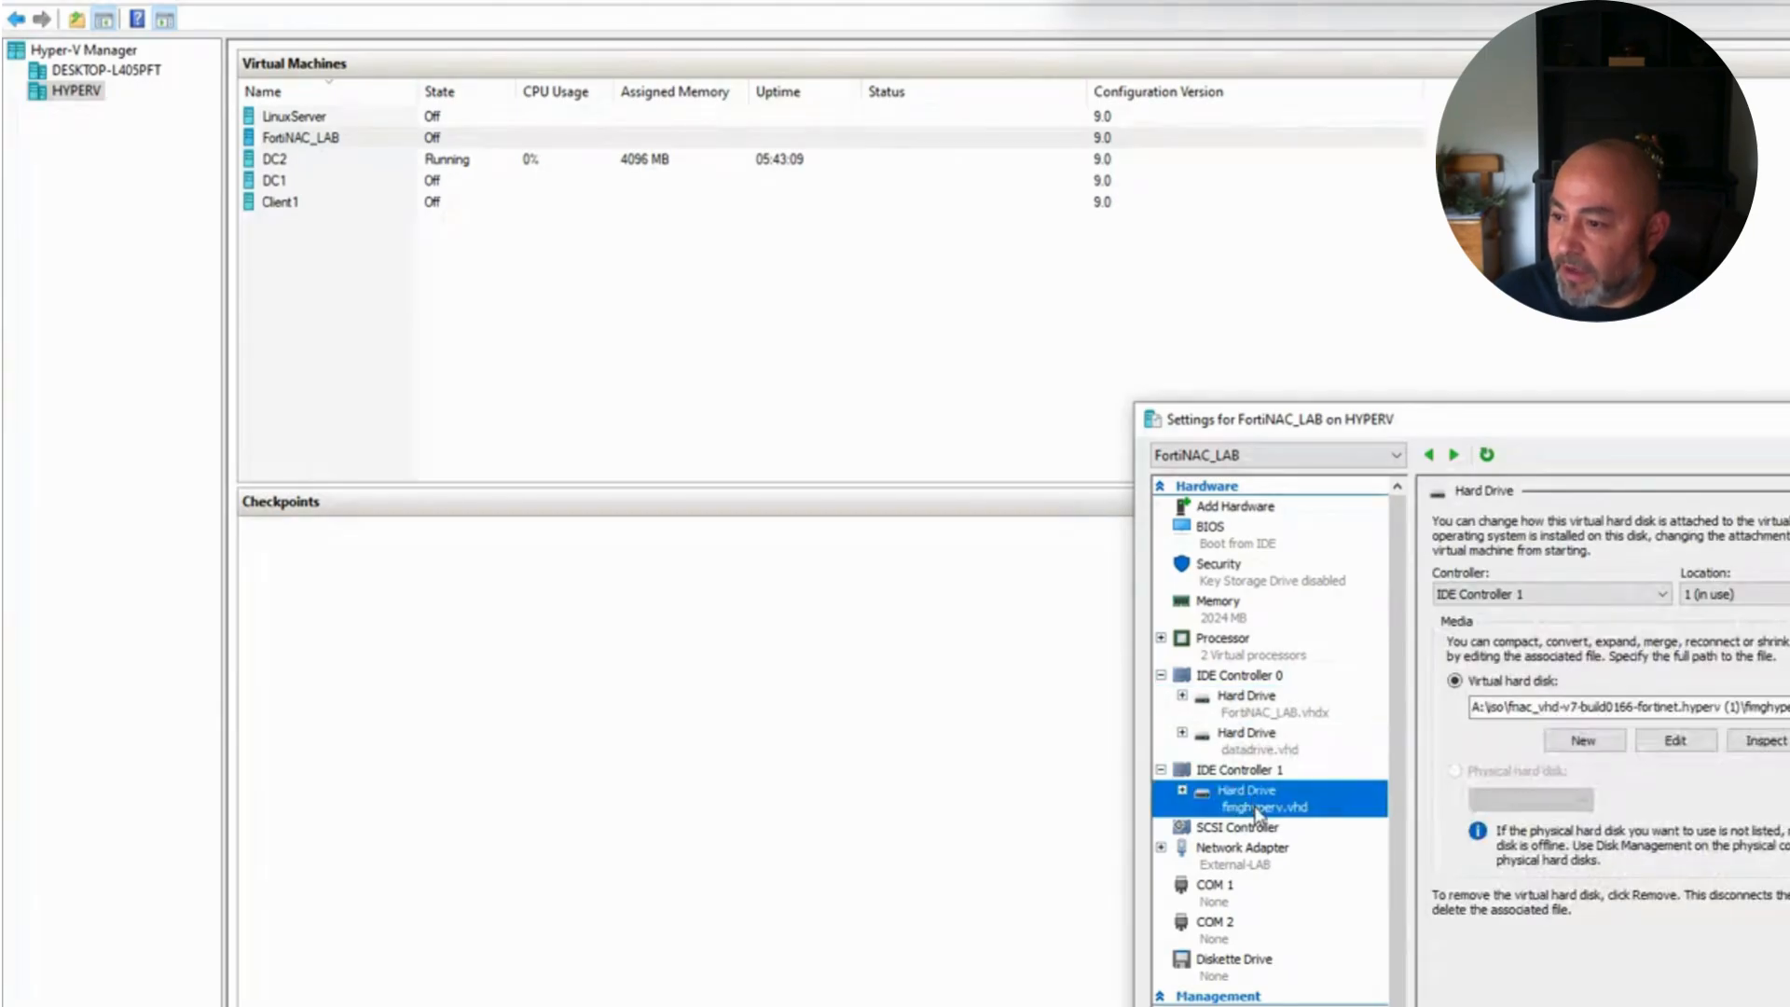
Step: Enable VLAN identification on the existing adapter and add a second network adapter
click(1258, 854)
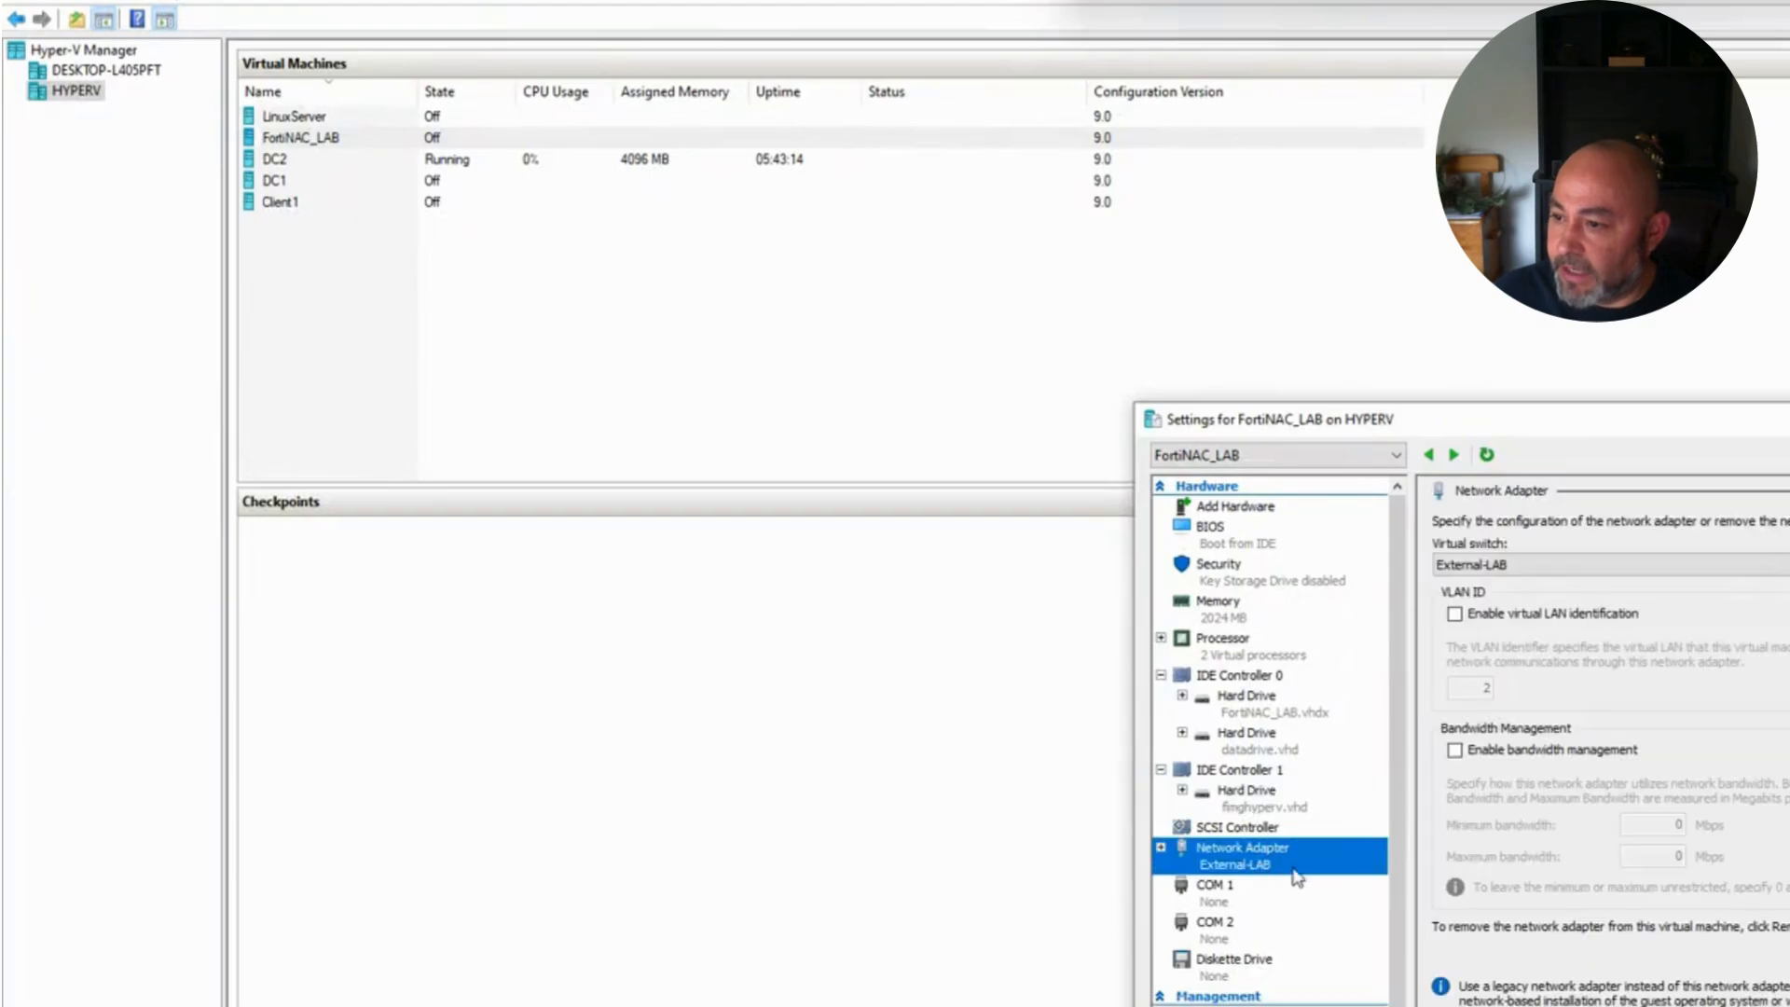
click(1484, 619)
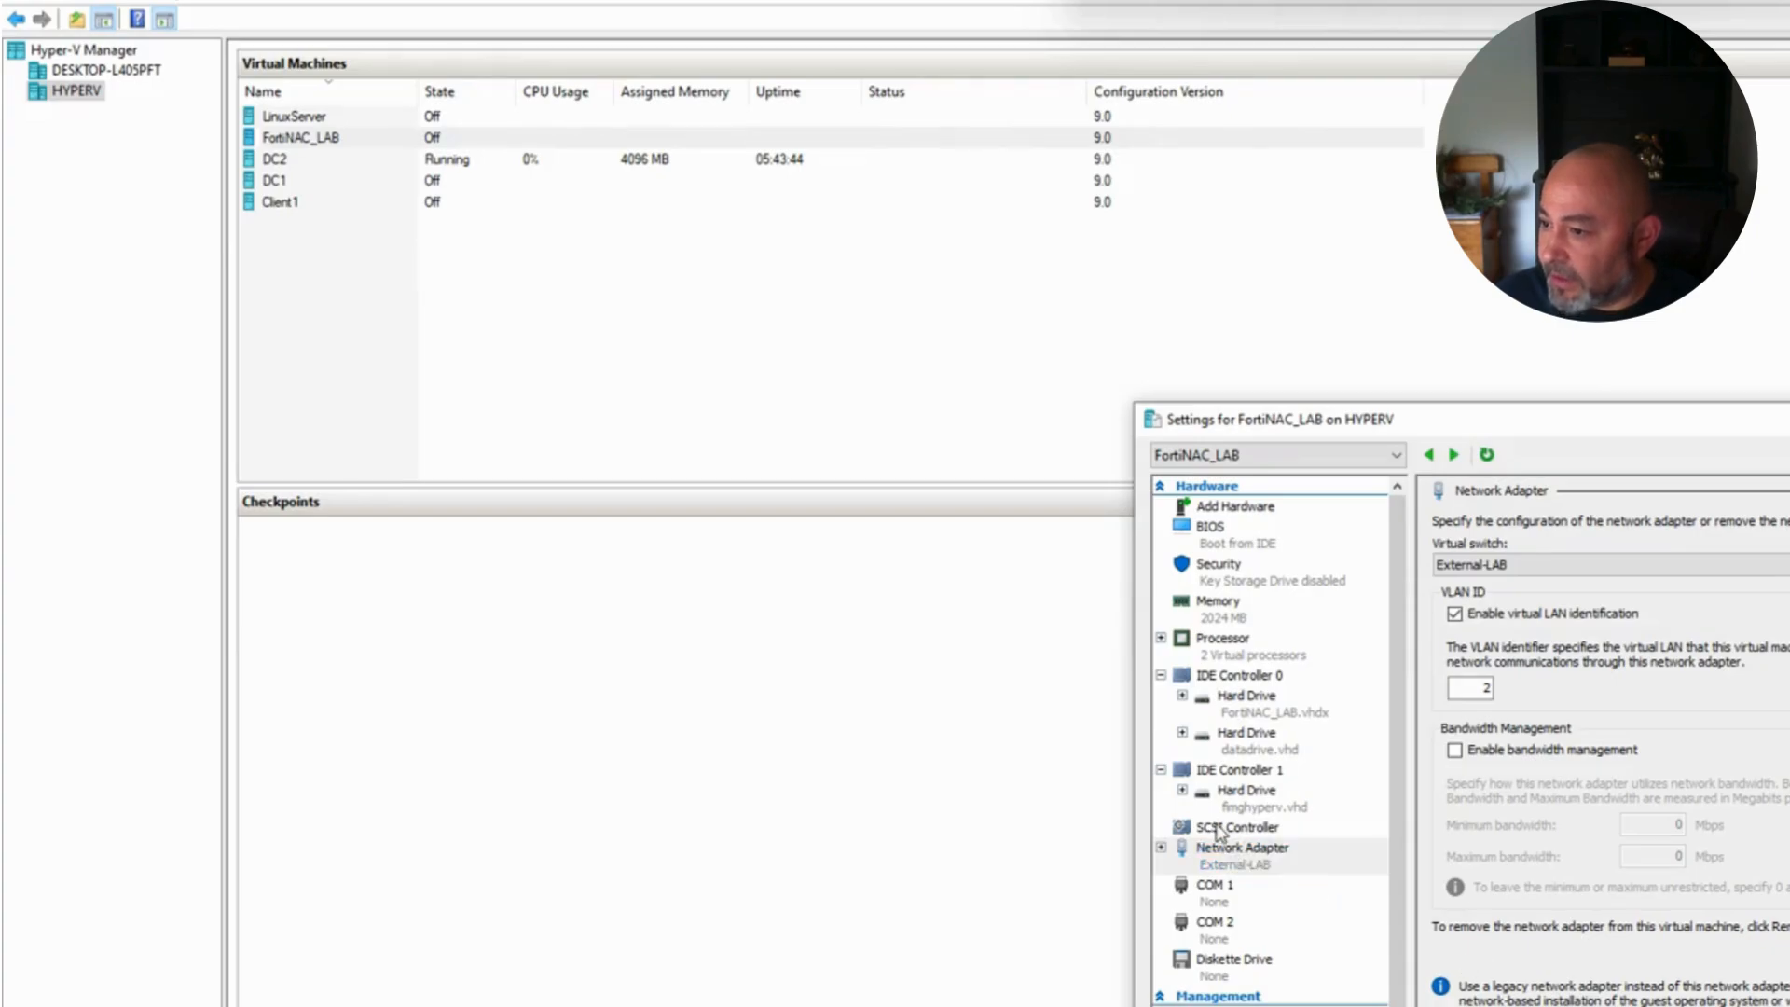
click(1212, 508)
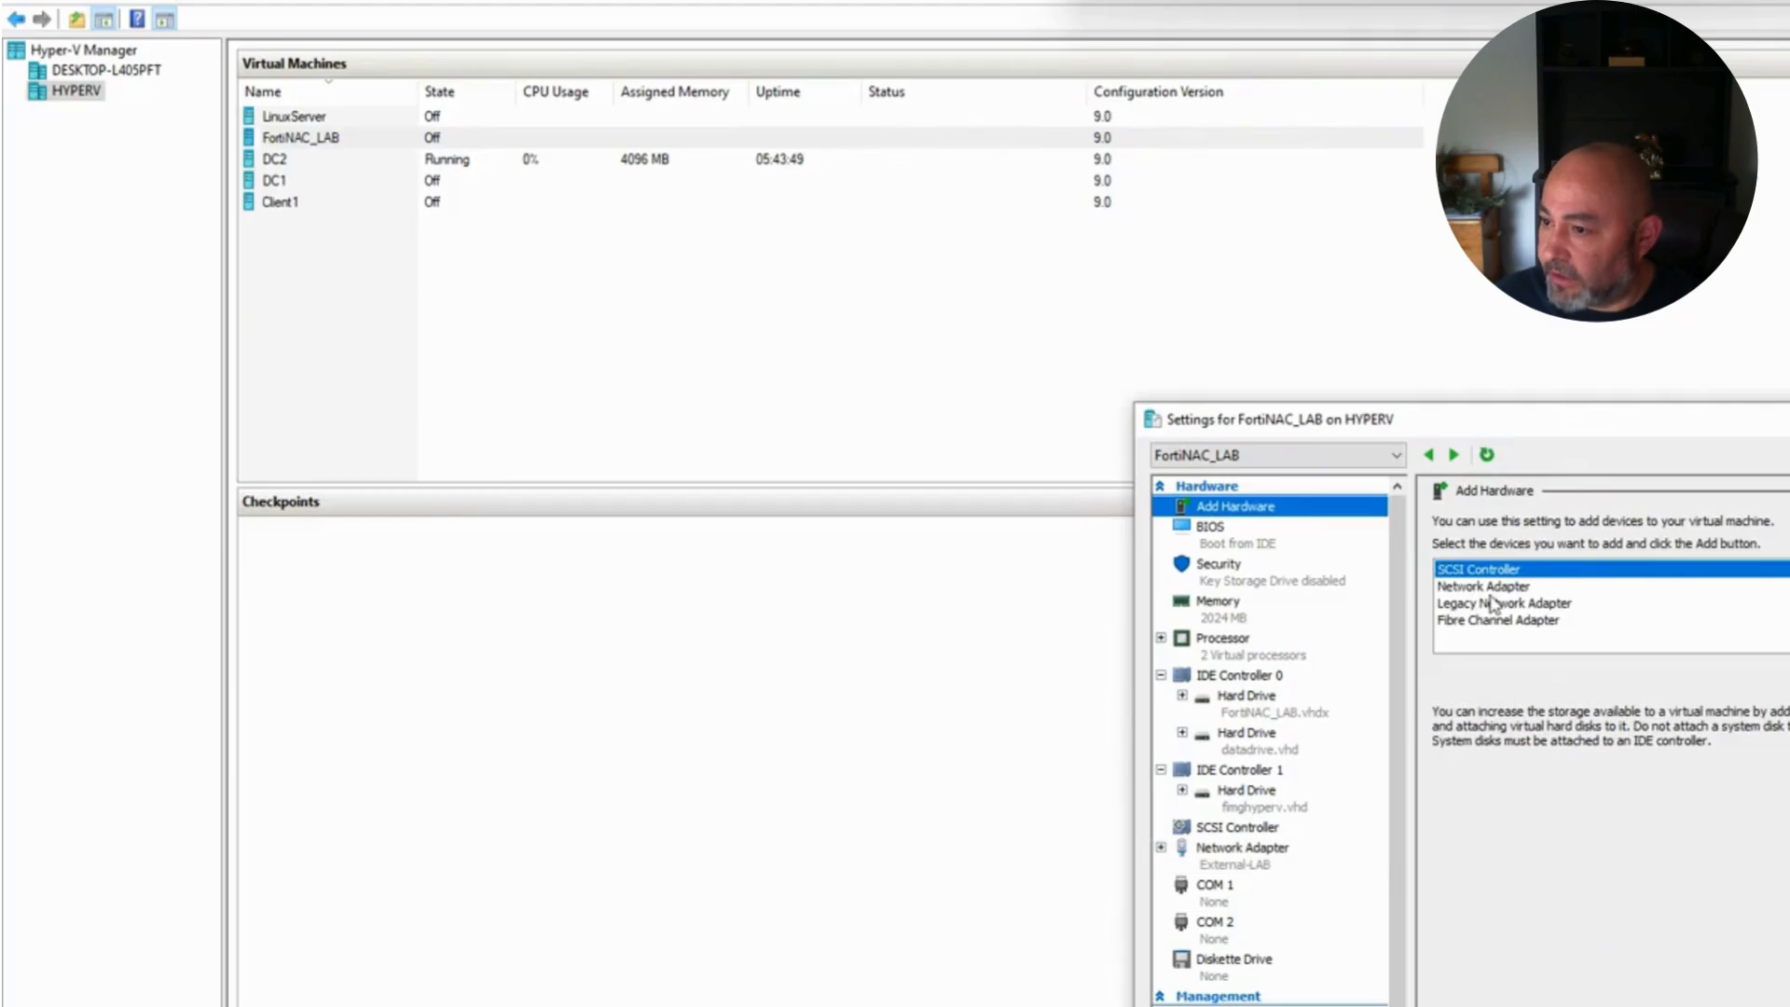
click(1519, 589)
click(1788, 673)
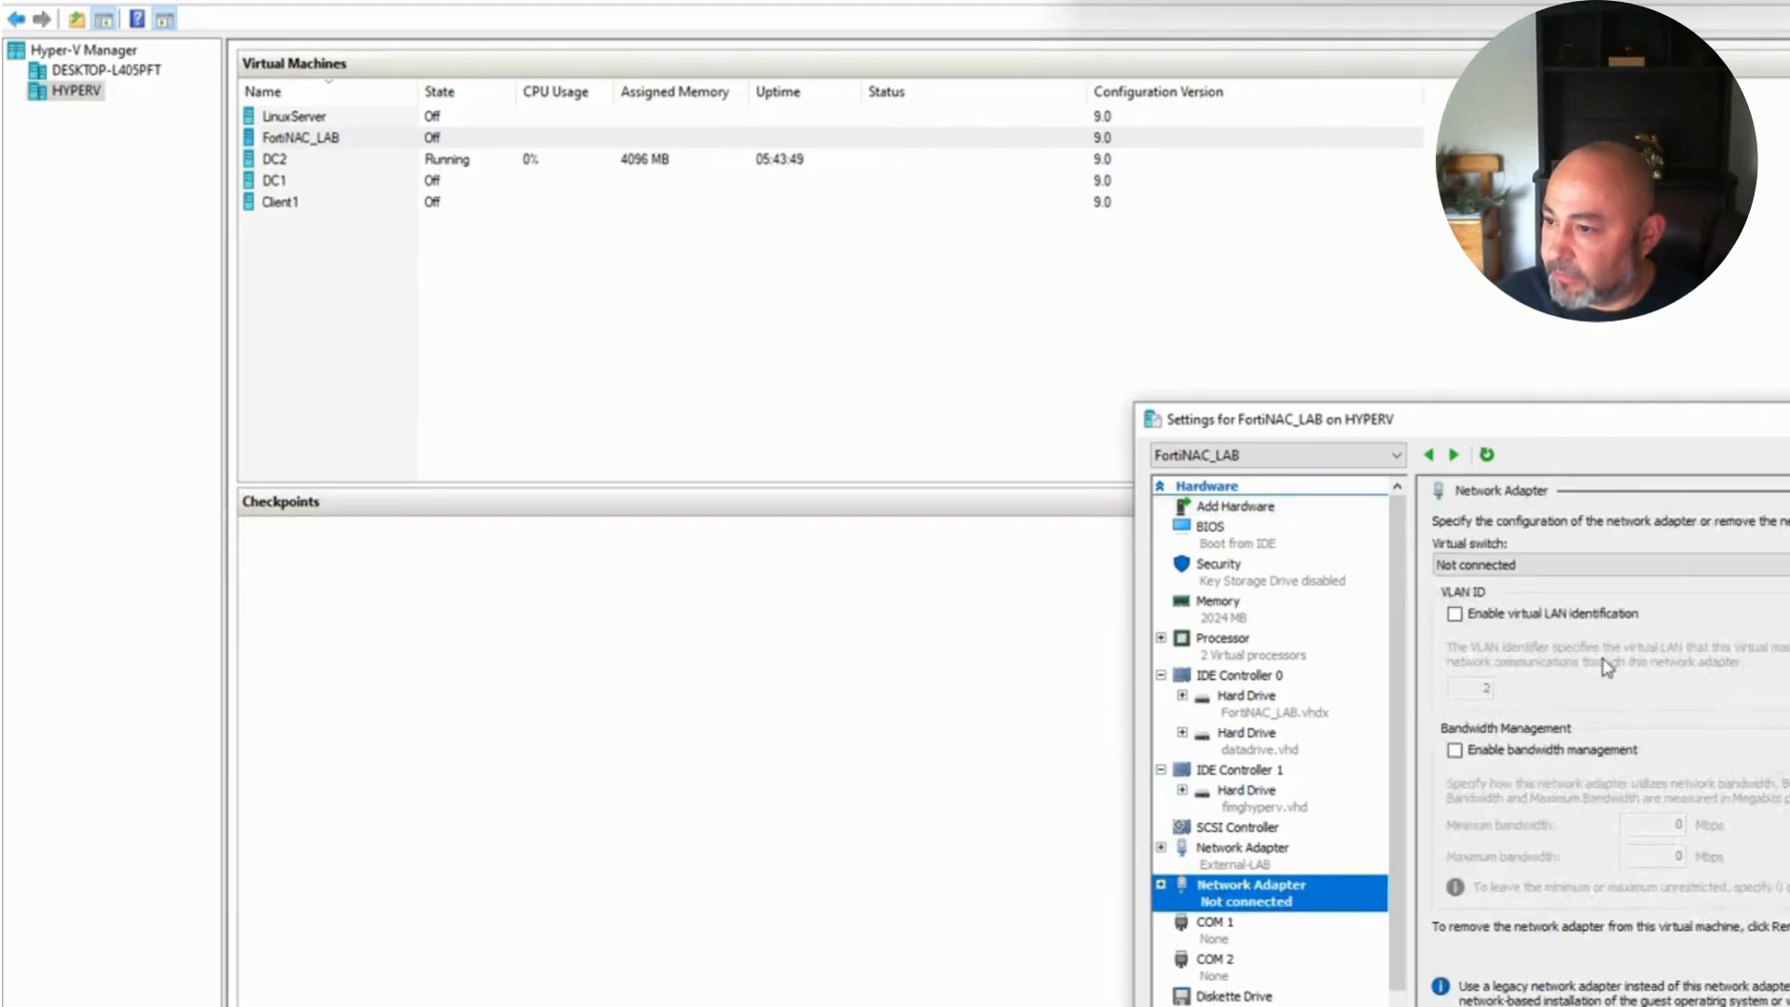
Step: Put the new adapter on External-LAB with VLAN ID 2, save, and reopen FortiNAC_LAB's settings
click(1456, 615)
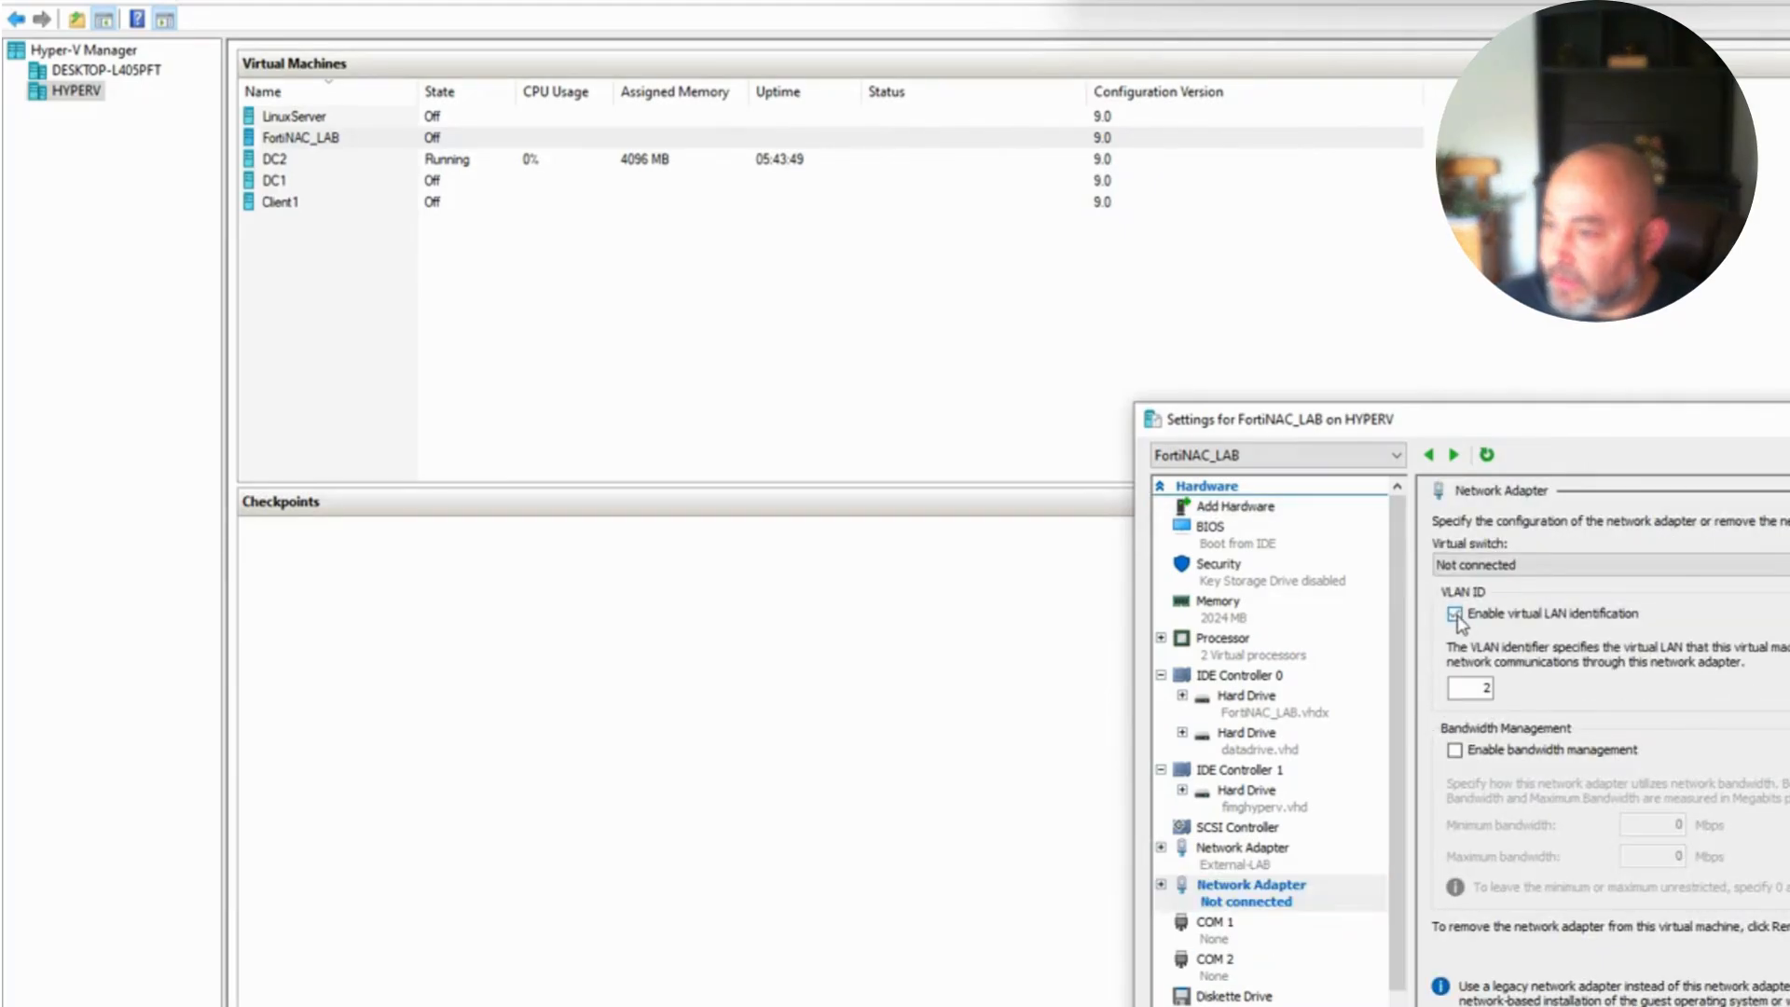
click(1512, 565)
click(1515, 602)
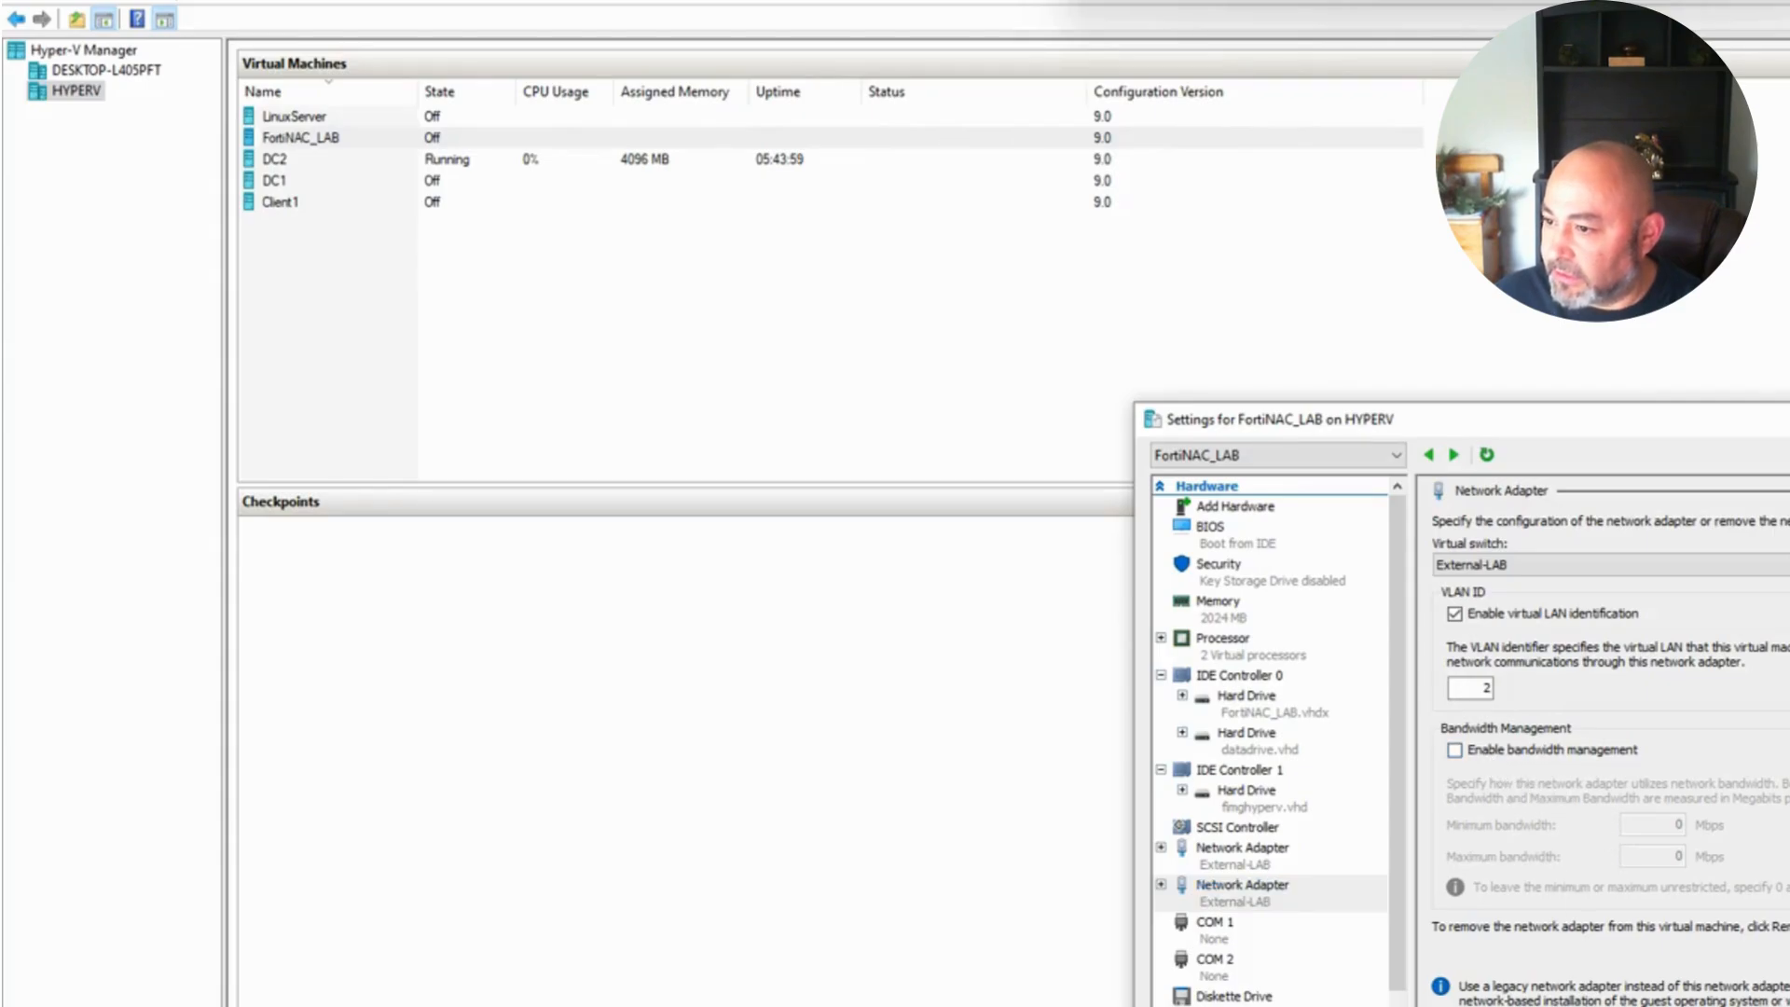
click(1585, 1005)
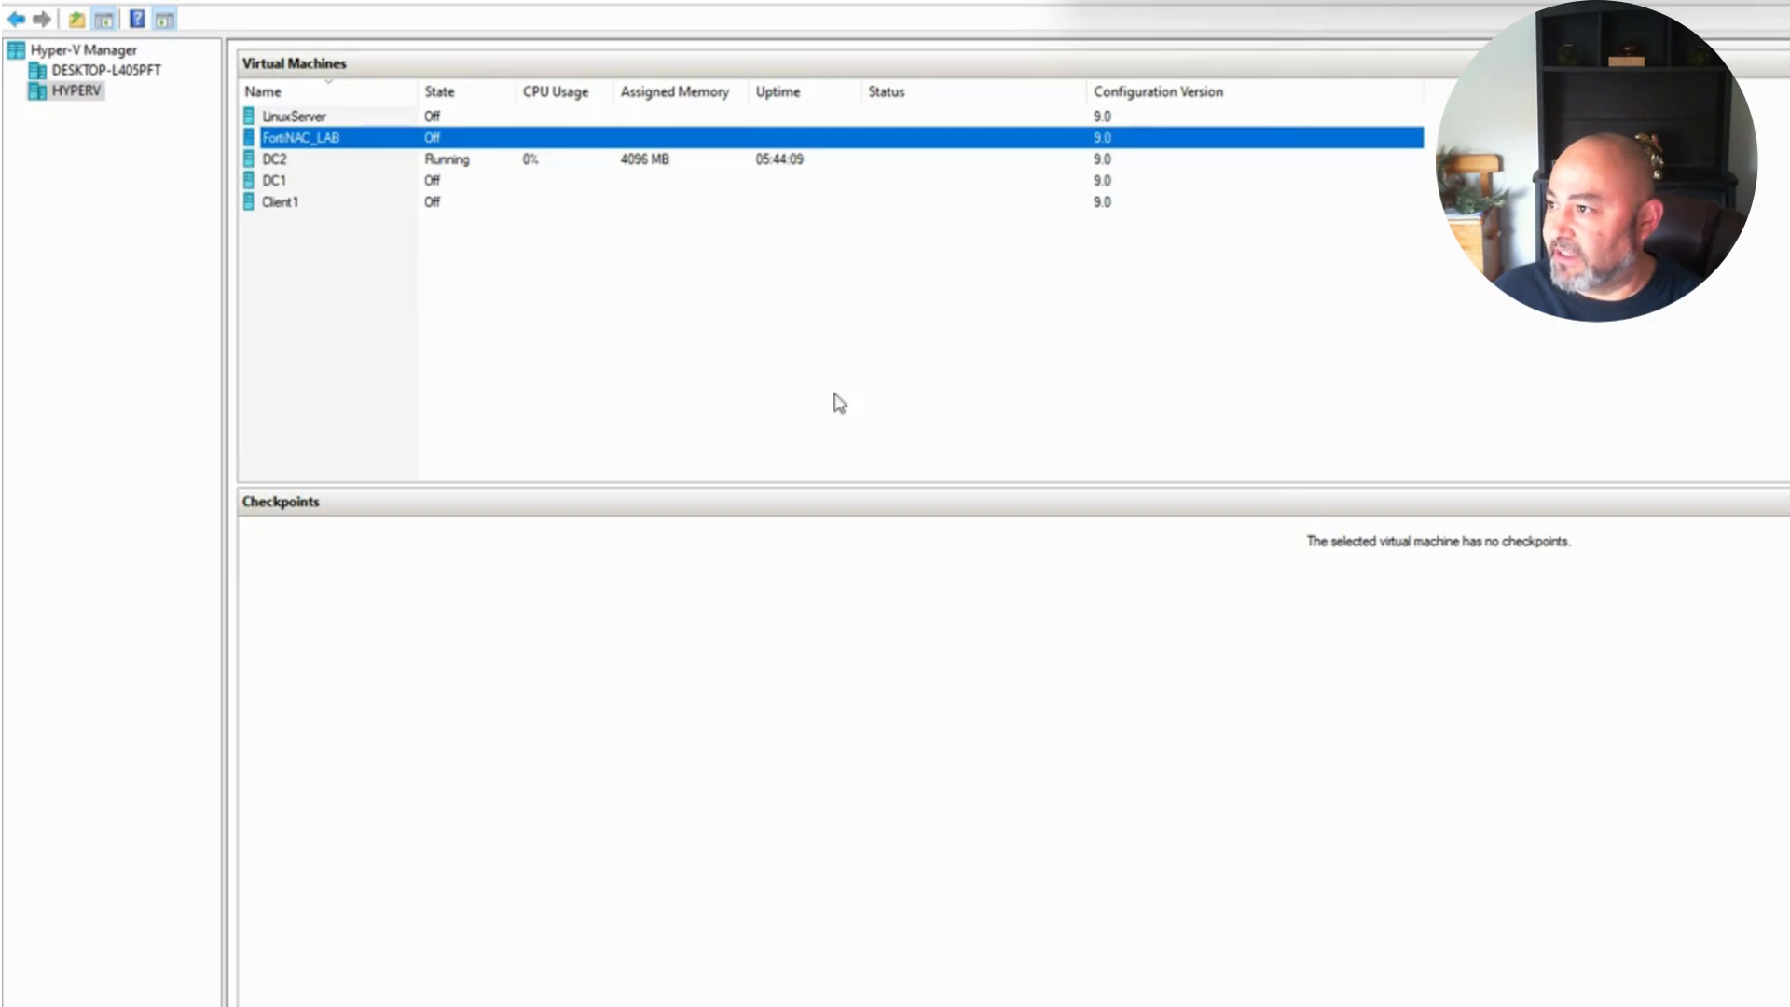
right_click(286, 143)
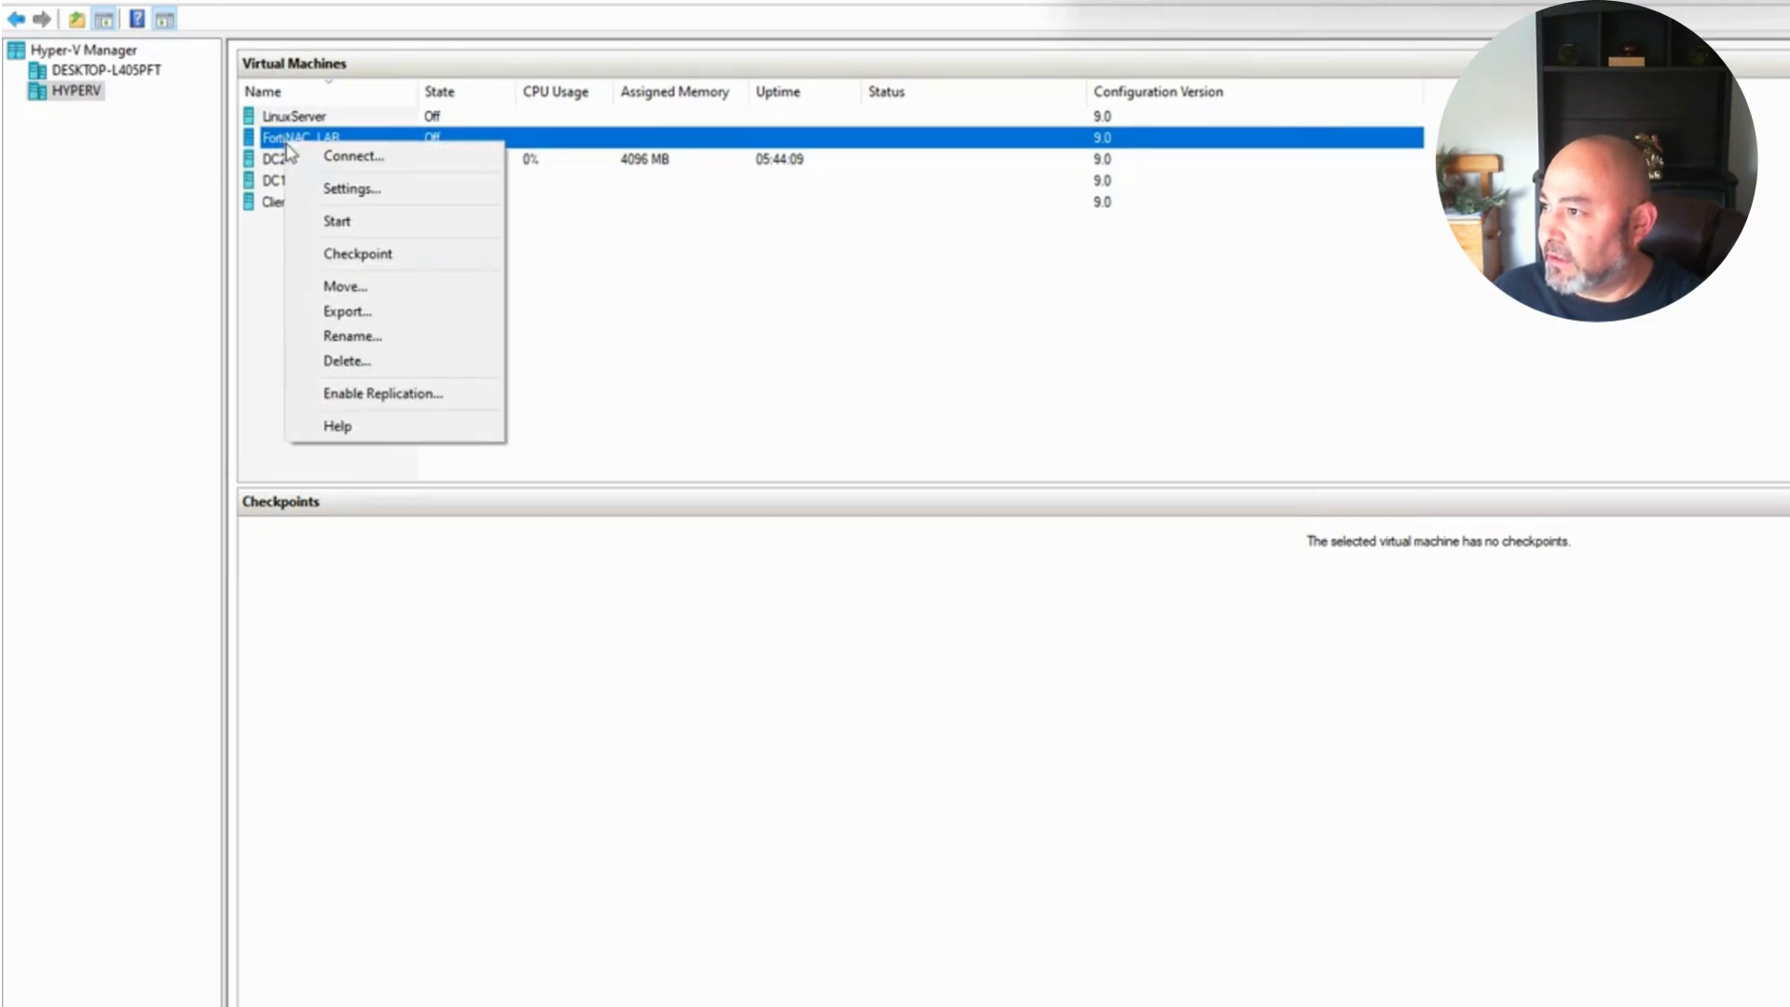
click(345, 188)
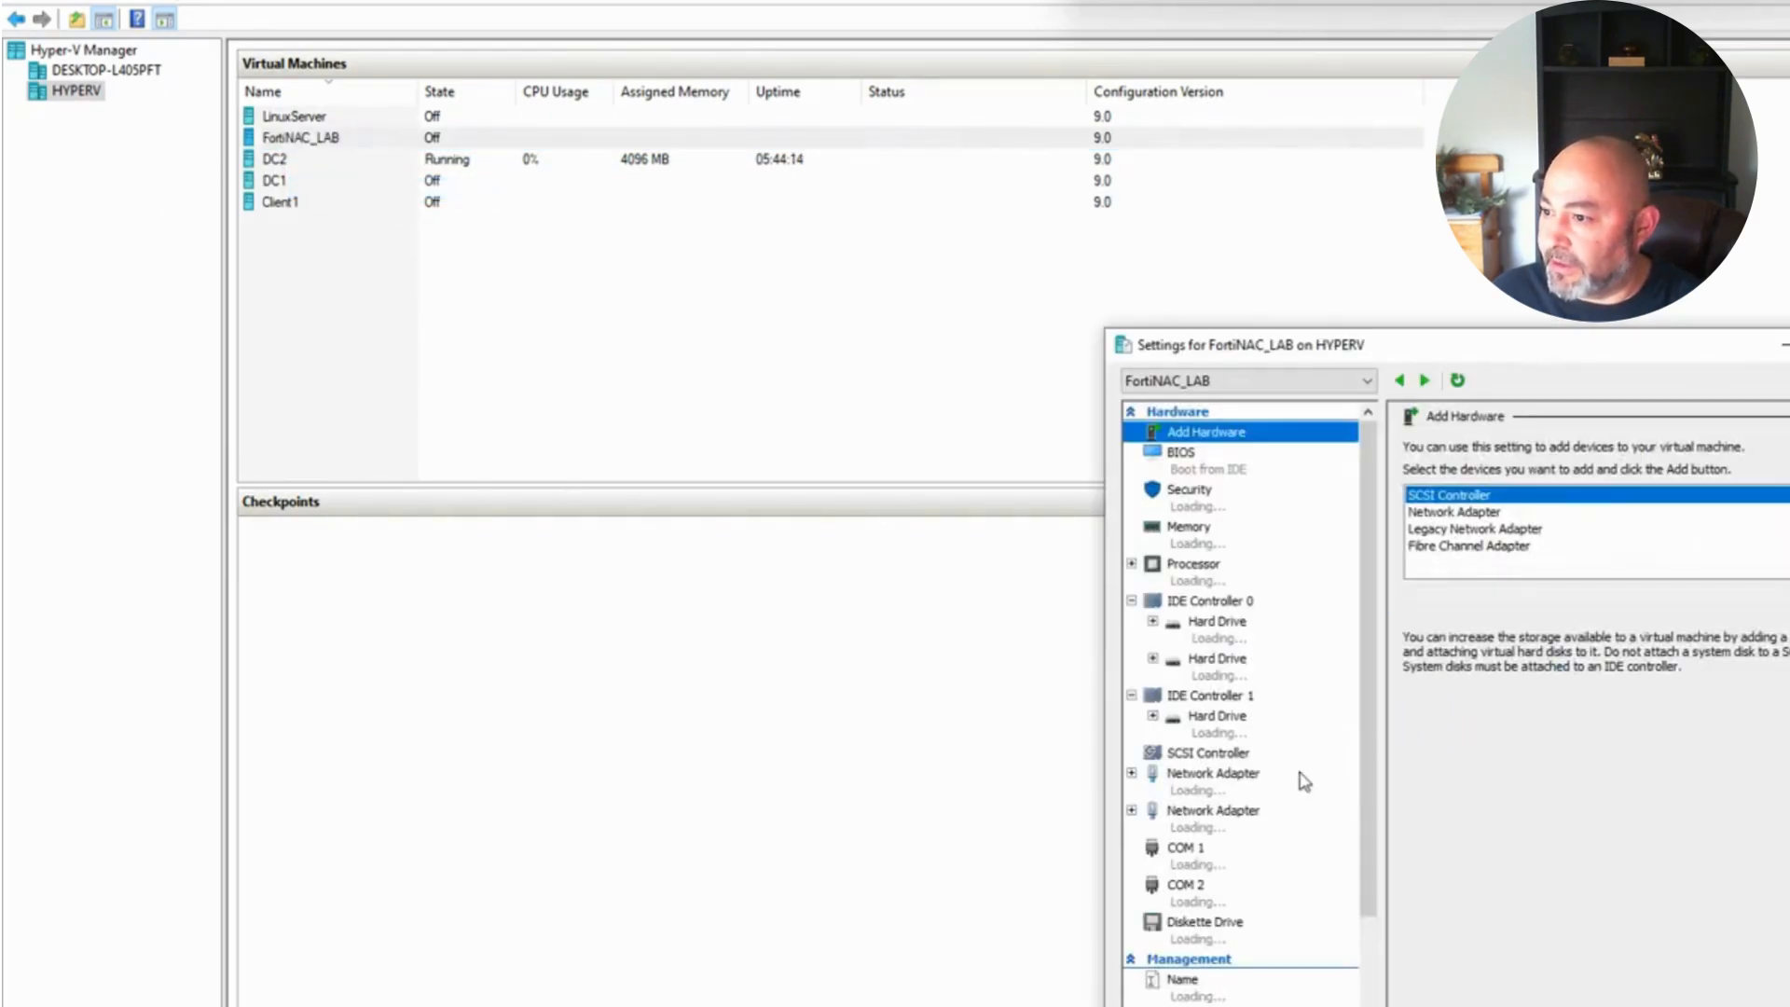
scroll(1297, 831, down, 1)
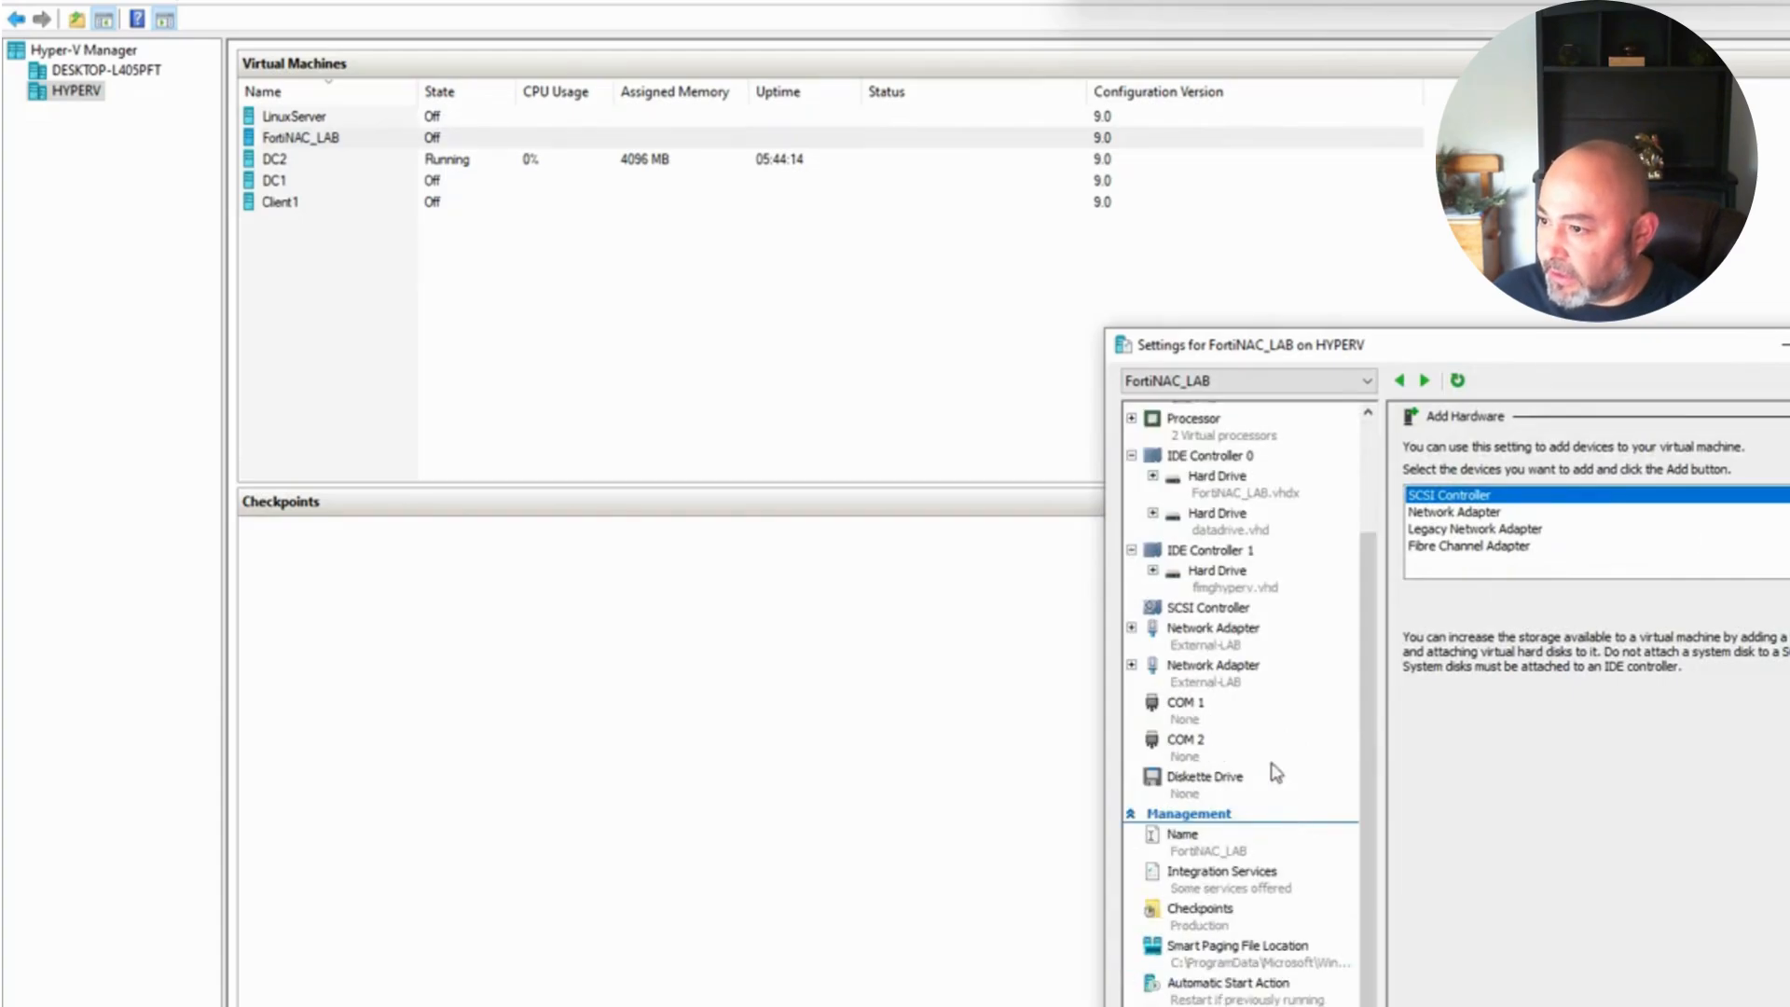
click(1213, 629)
click(1221, 675)
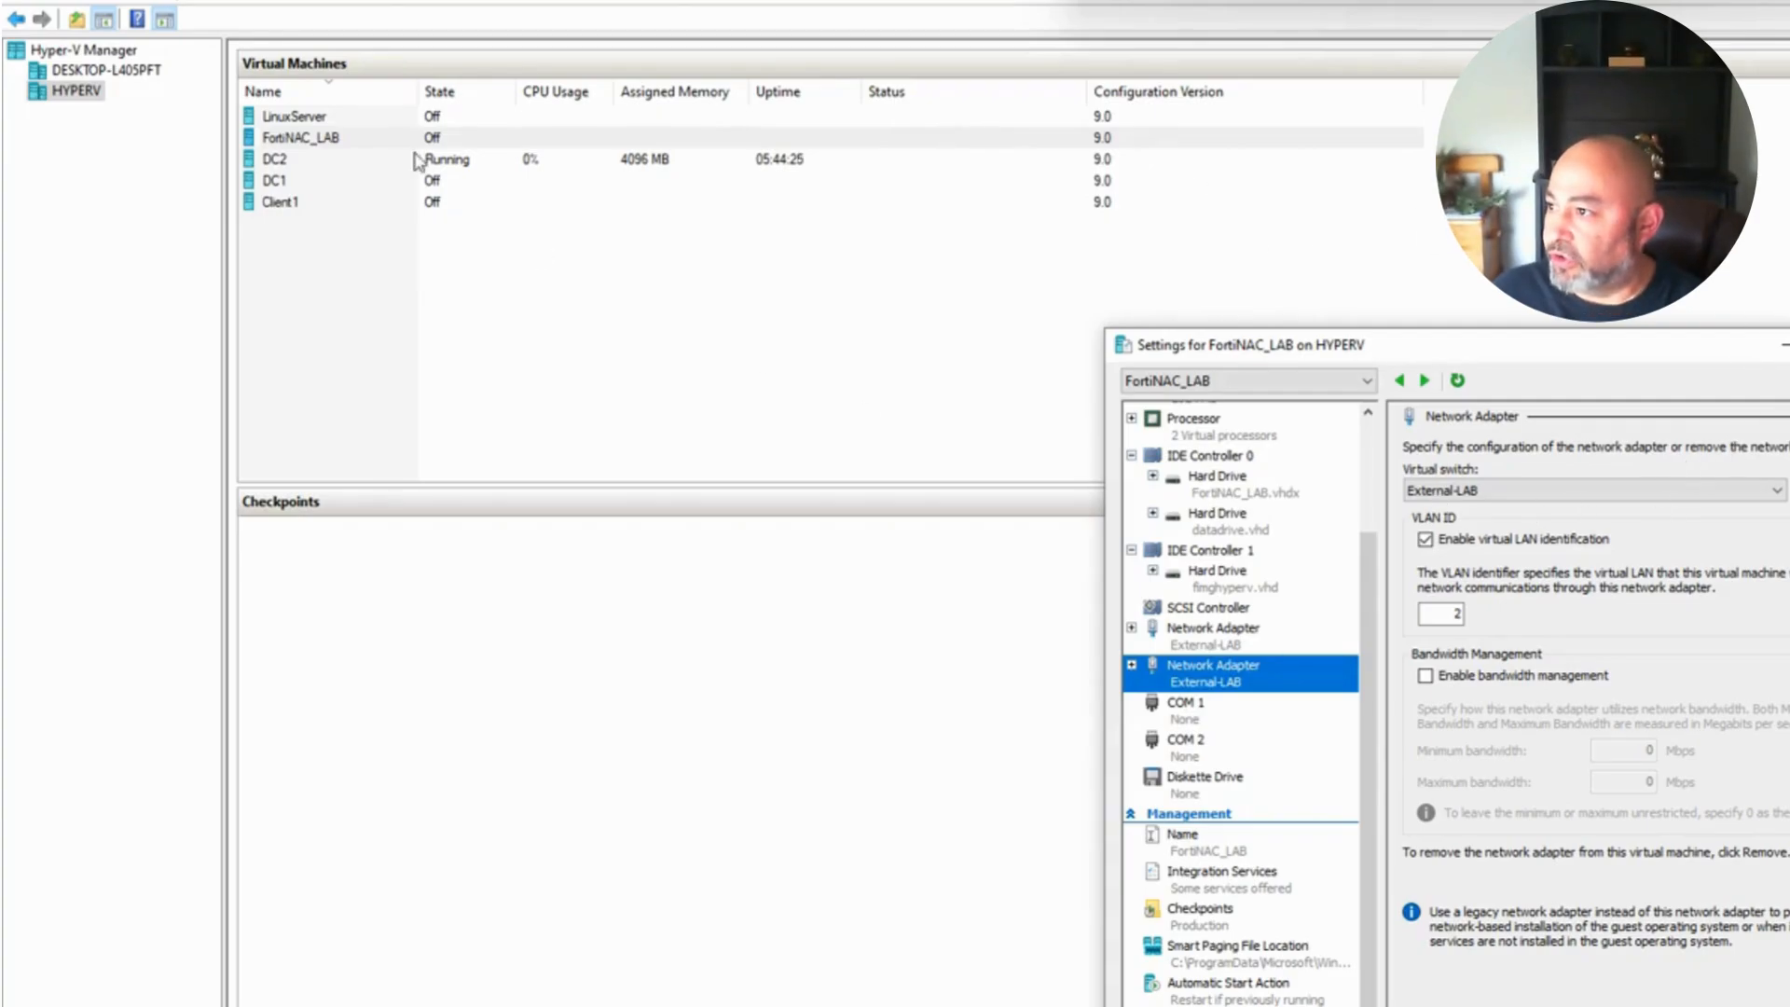
scroll(1258, 526, up, 3)
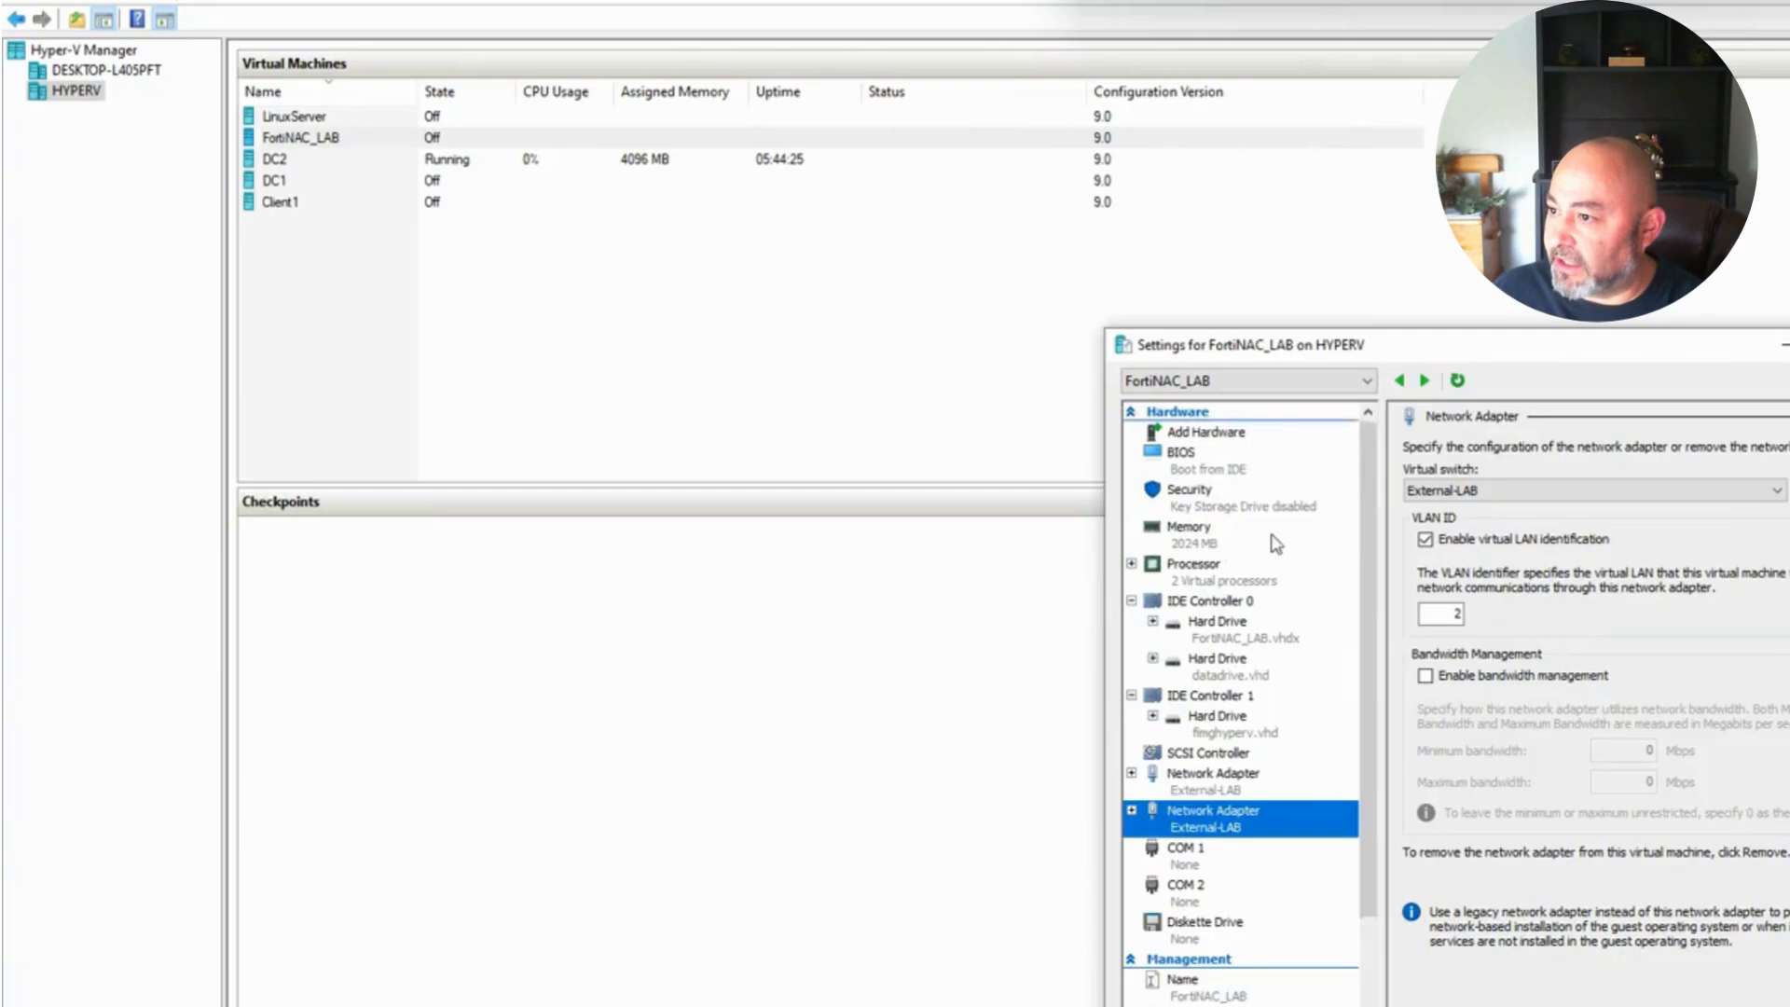
click(1199, 436)
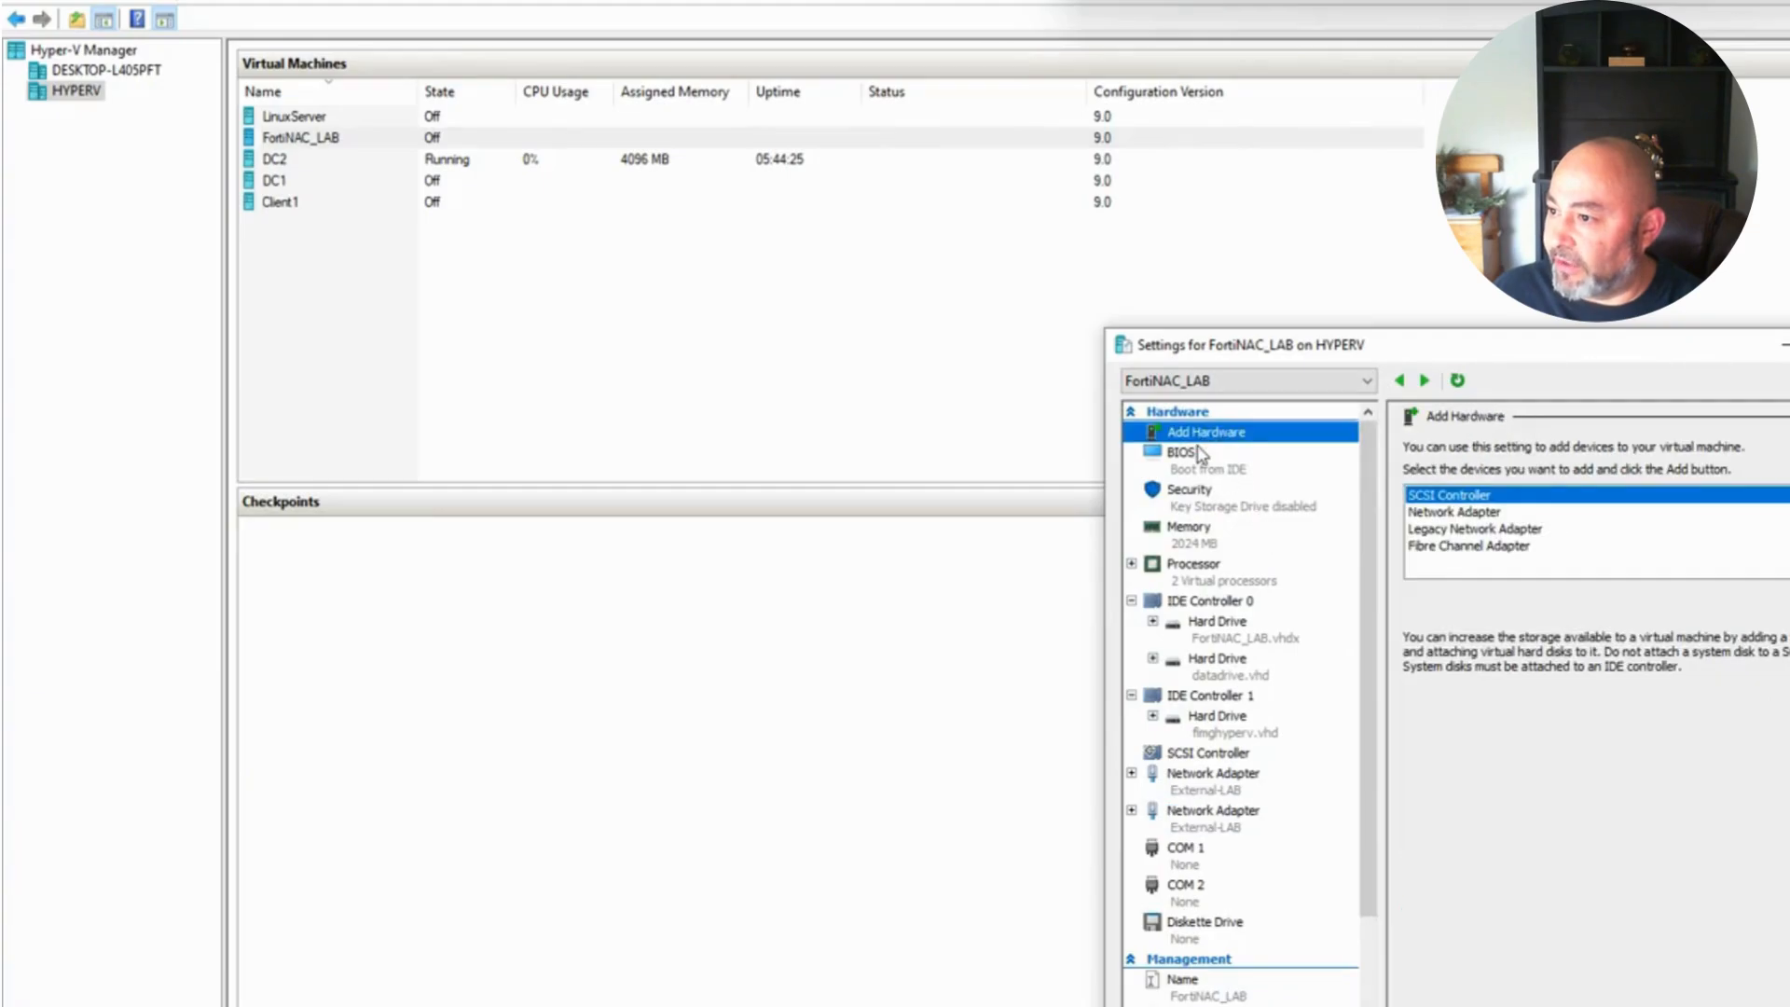
click(1208, 535)
click(1209, 583)
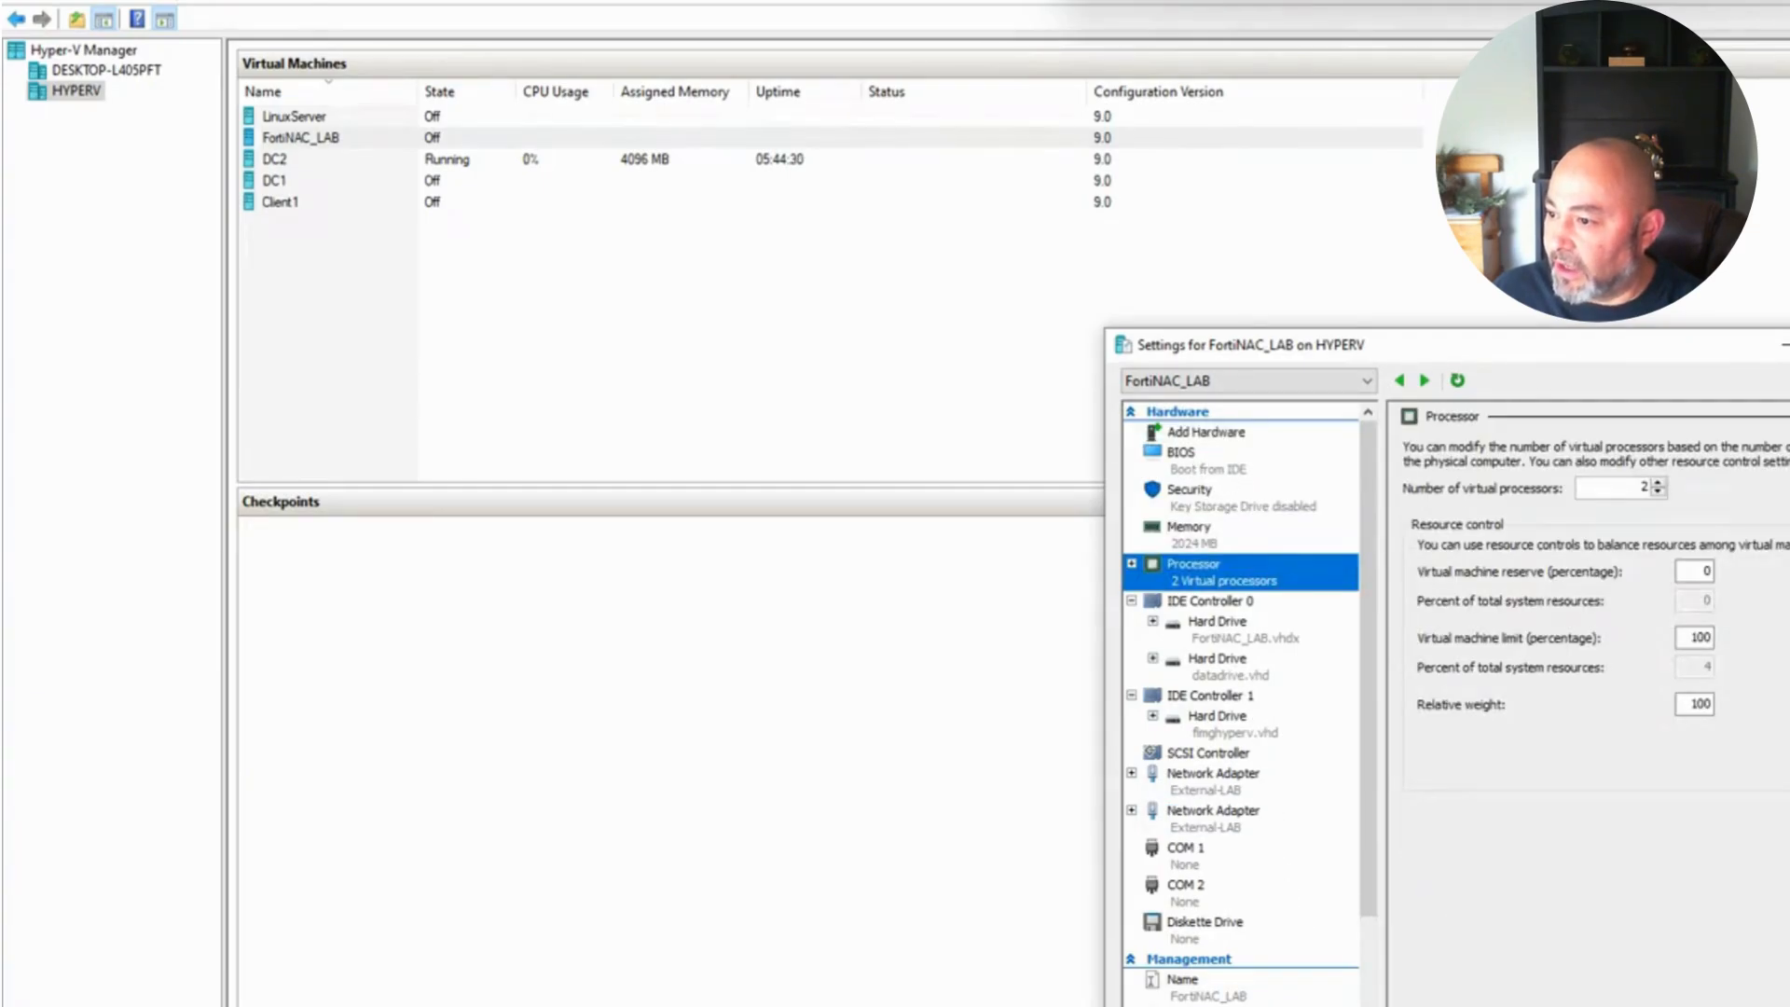
click(298, 140)
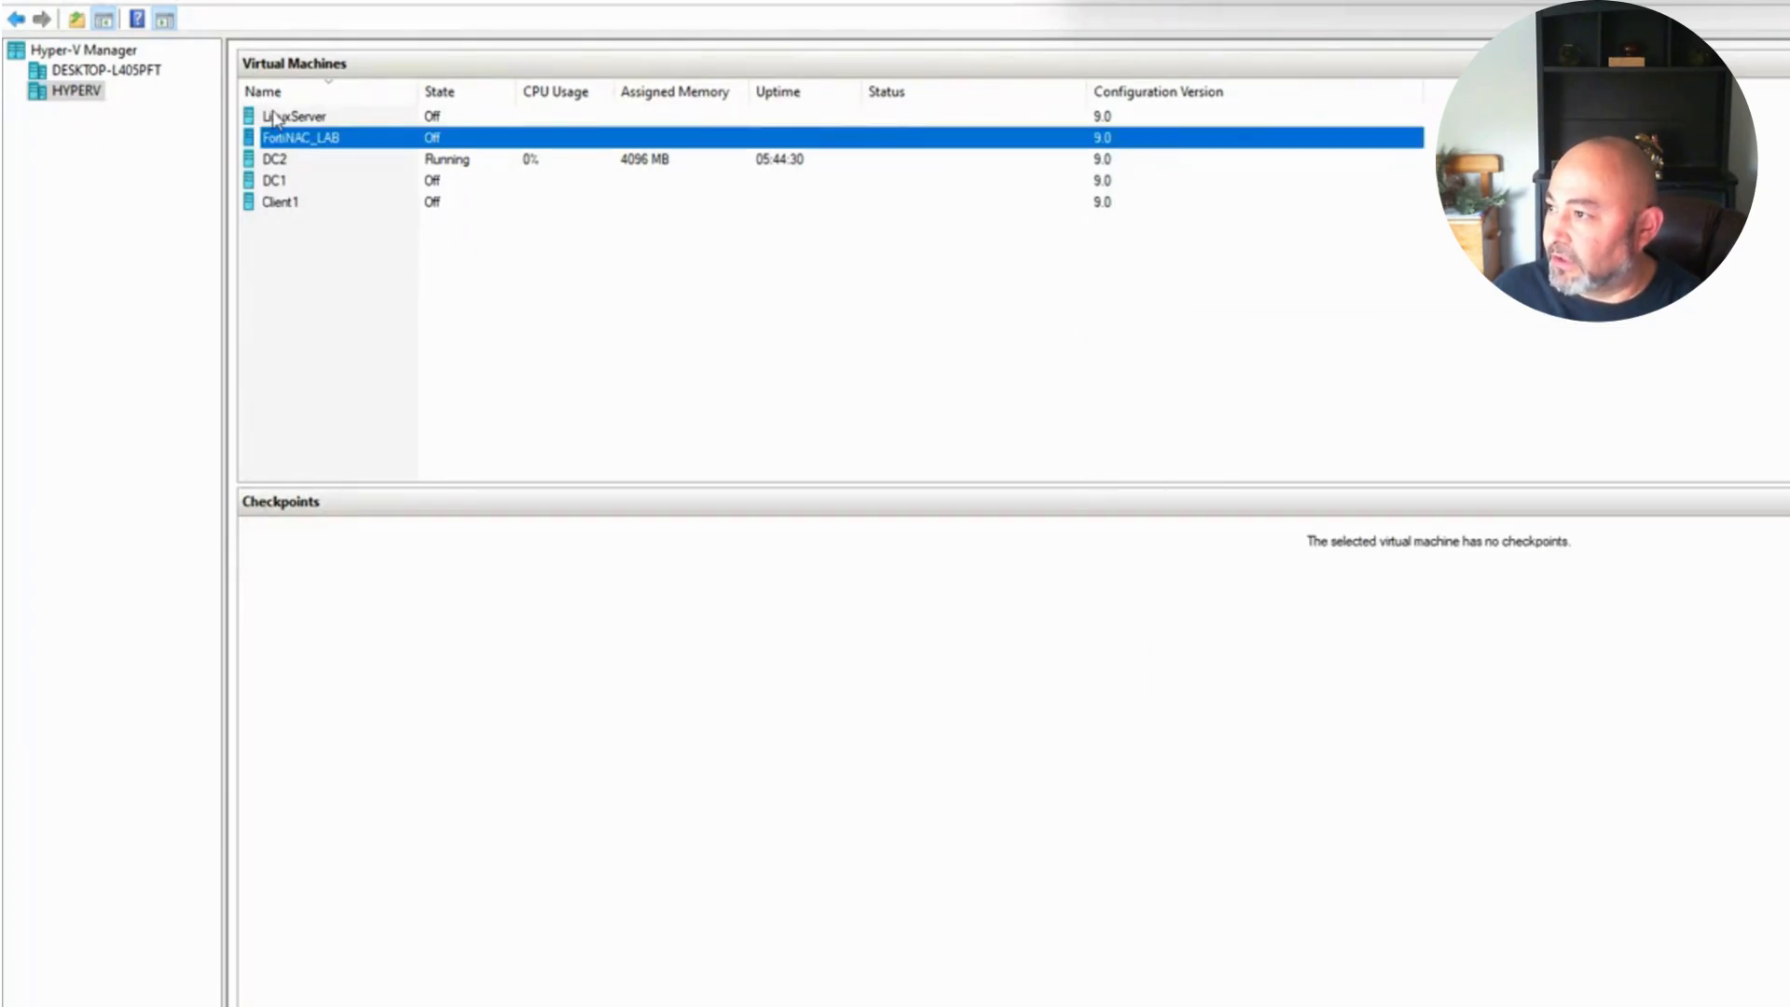
Step: Open a Virtual Machine Connection console to the still powered-off FortiNAC_LAB VM
right_click(296, 139)
click(333, 156)
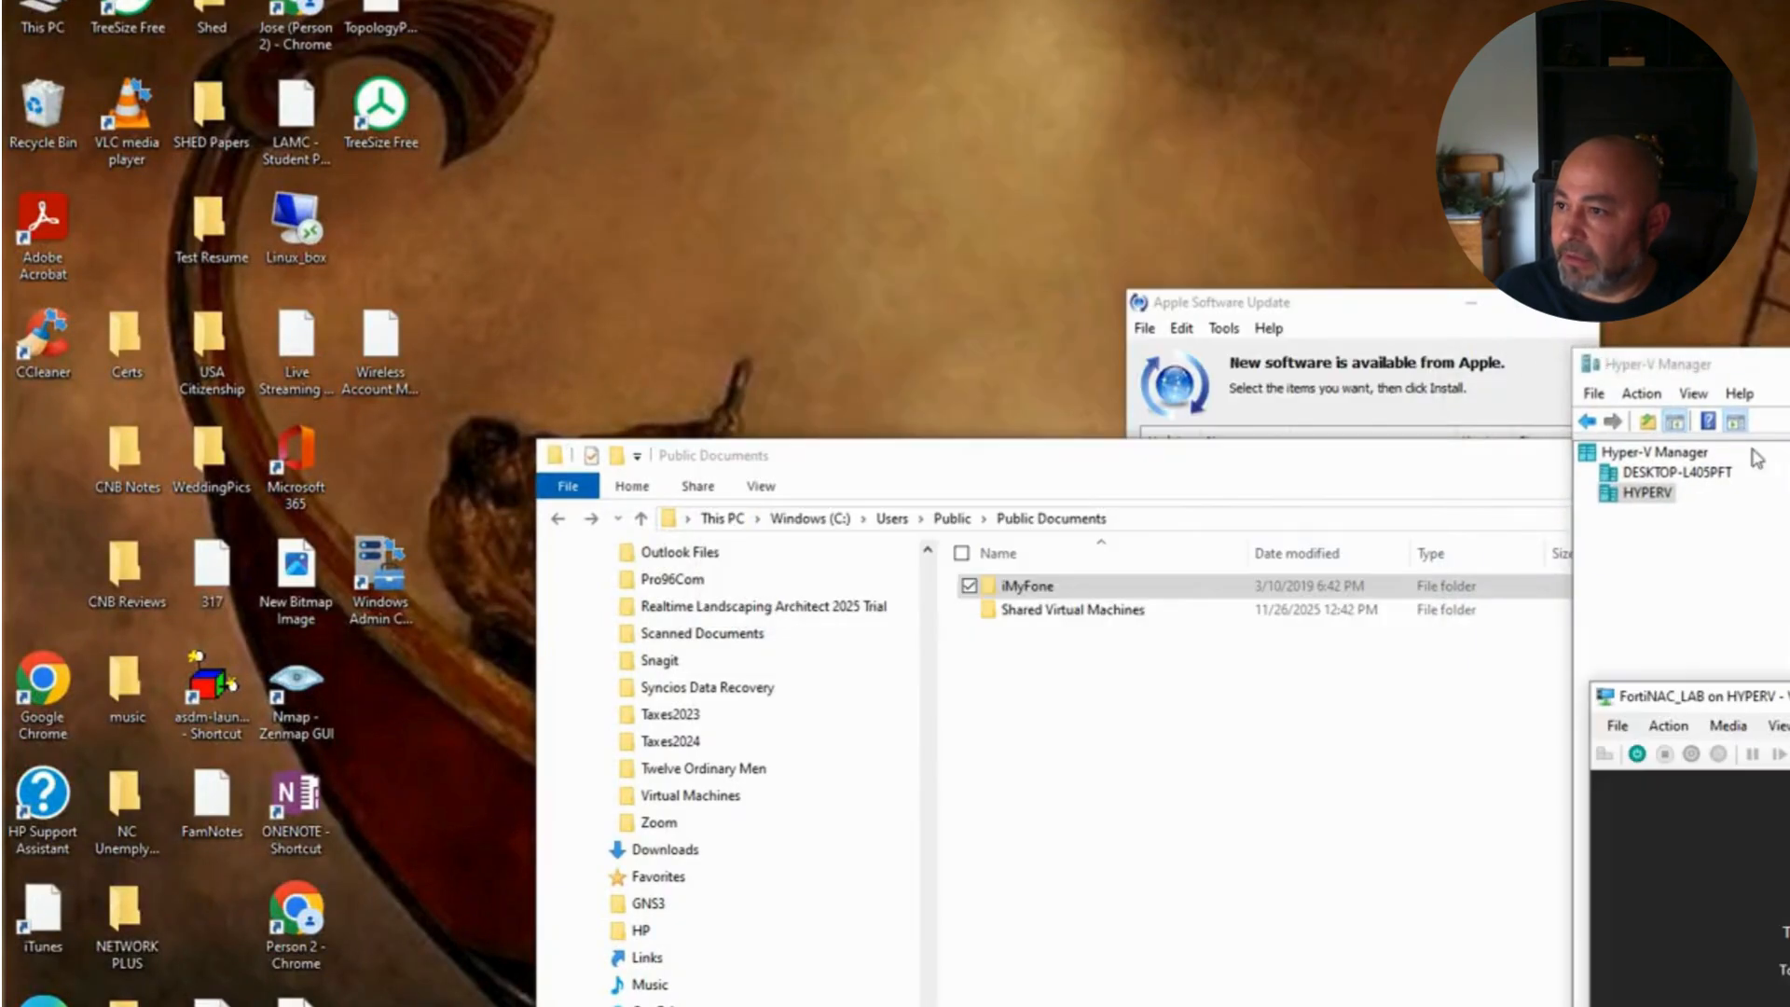
key(alt+F4)
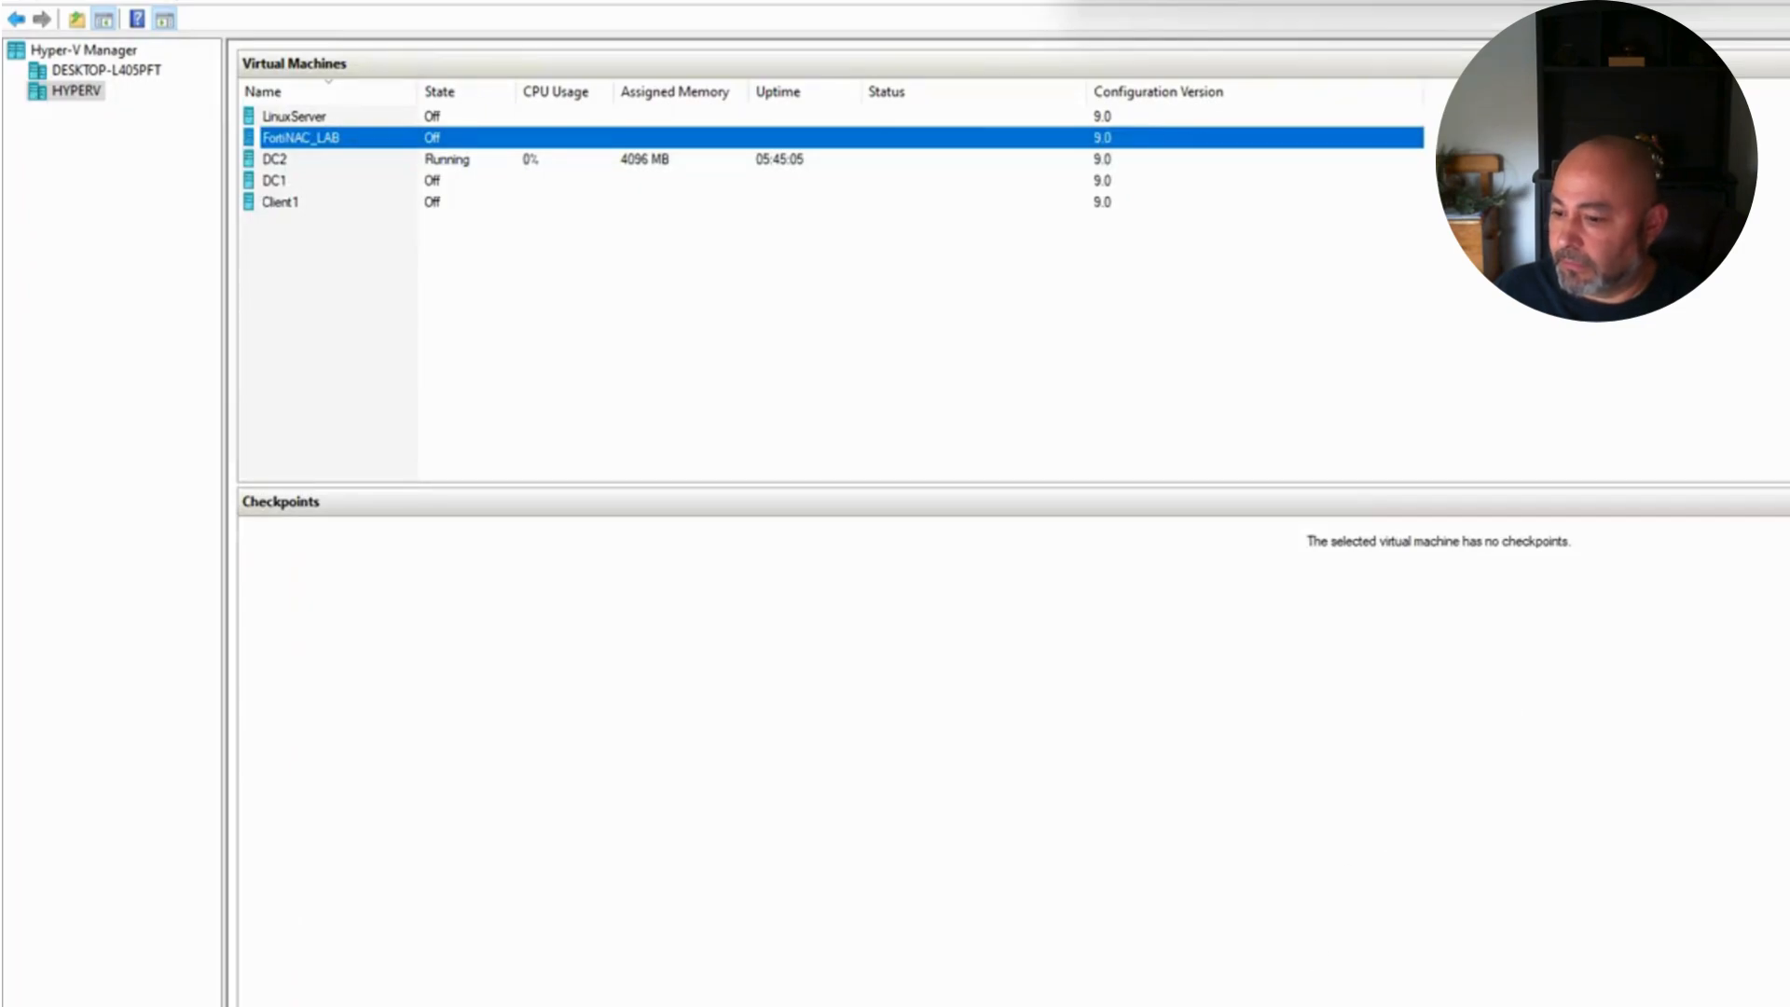
double_click(301, 138)
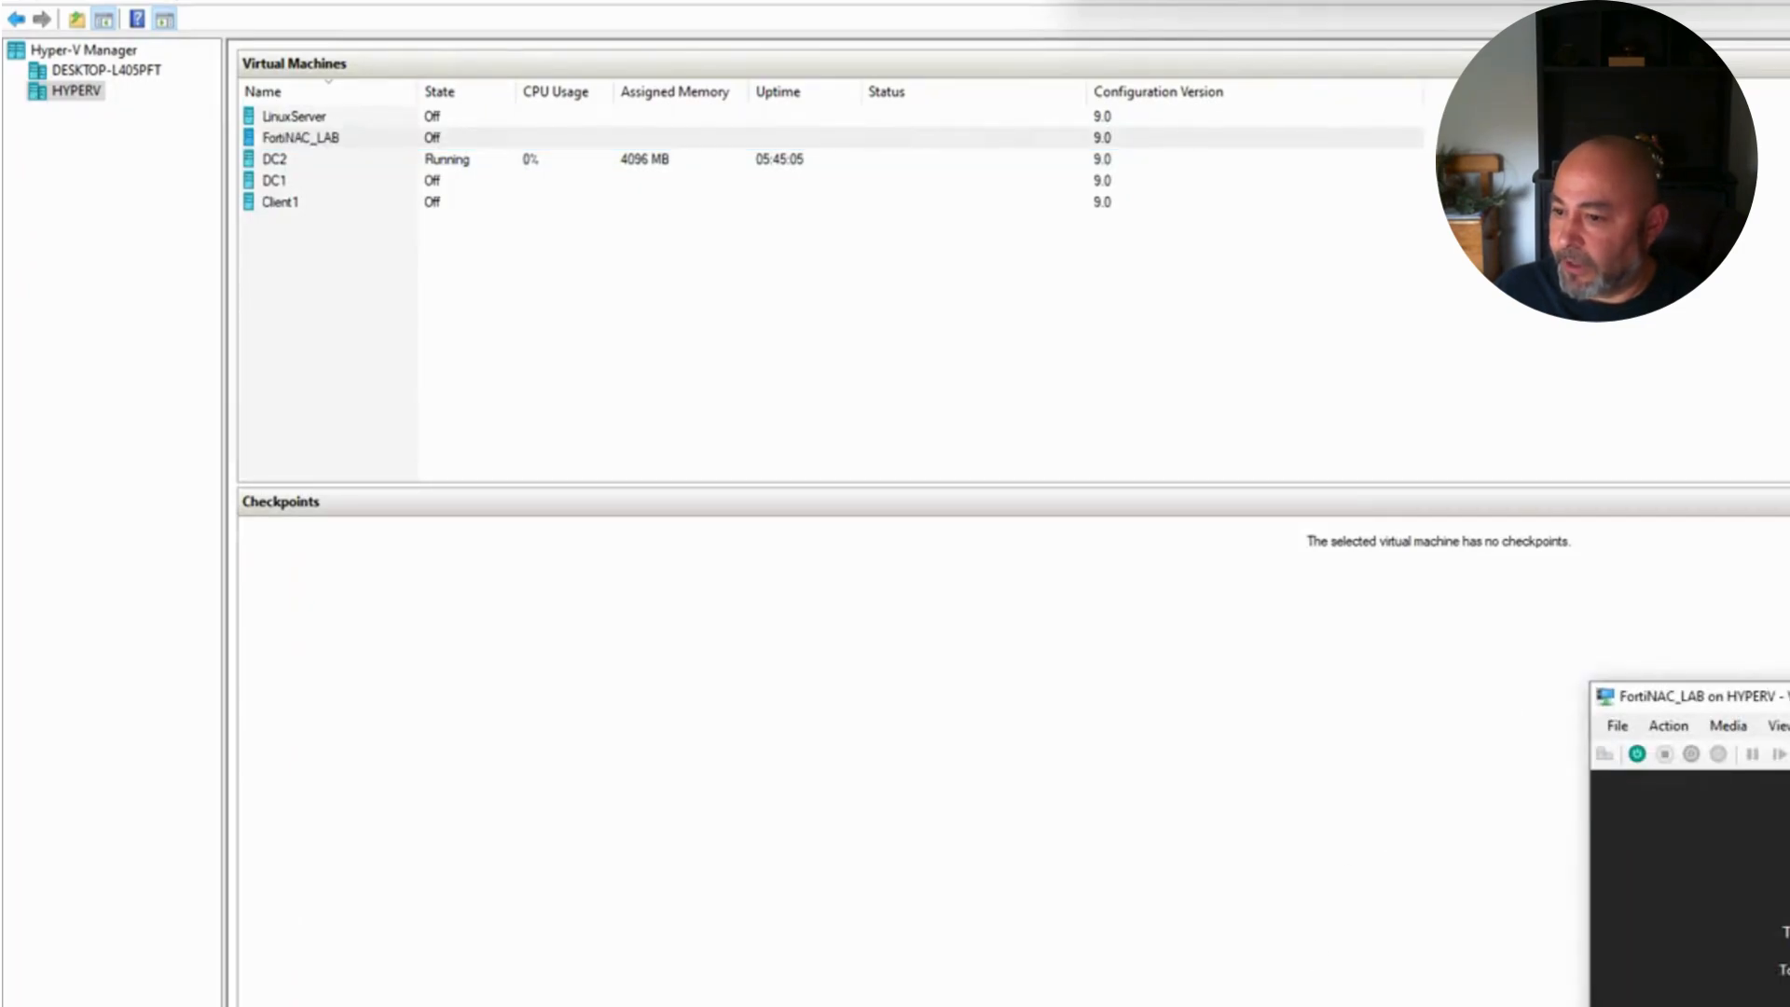
Step: Start FortiNAC_LAB and set its console zoom level to 200%
click(1359, 770)
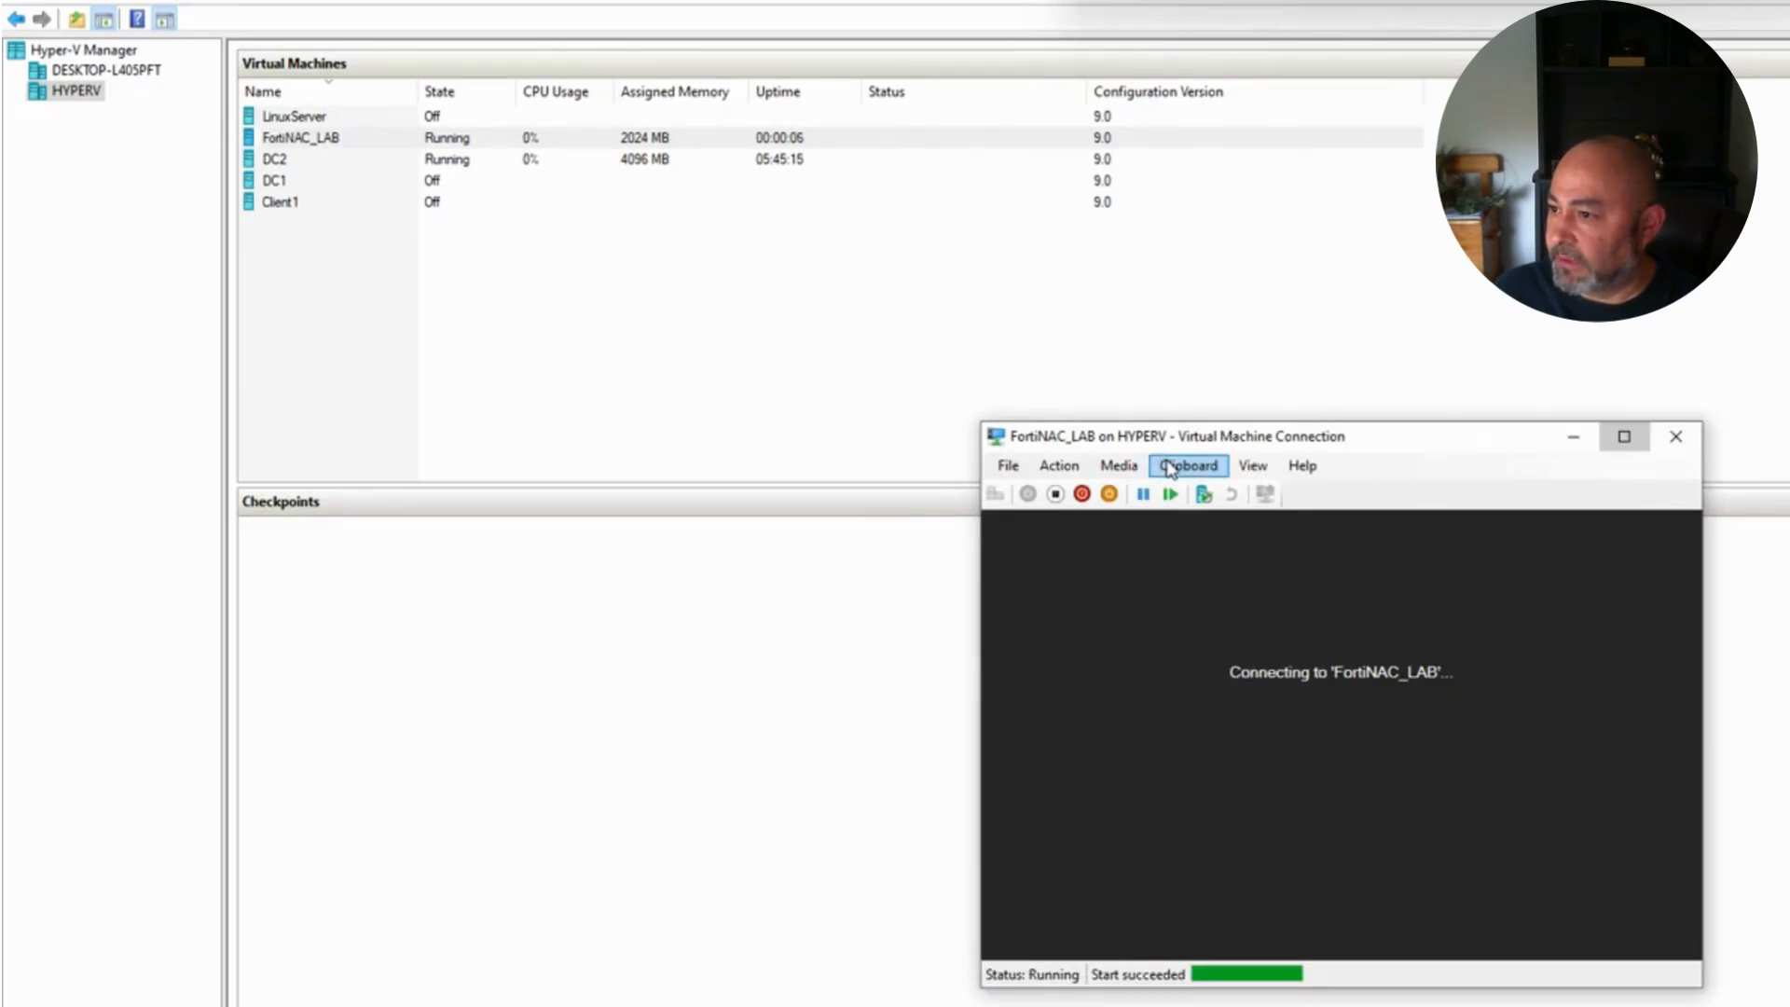
click(1254, 465)
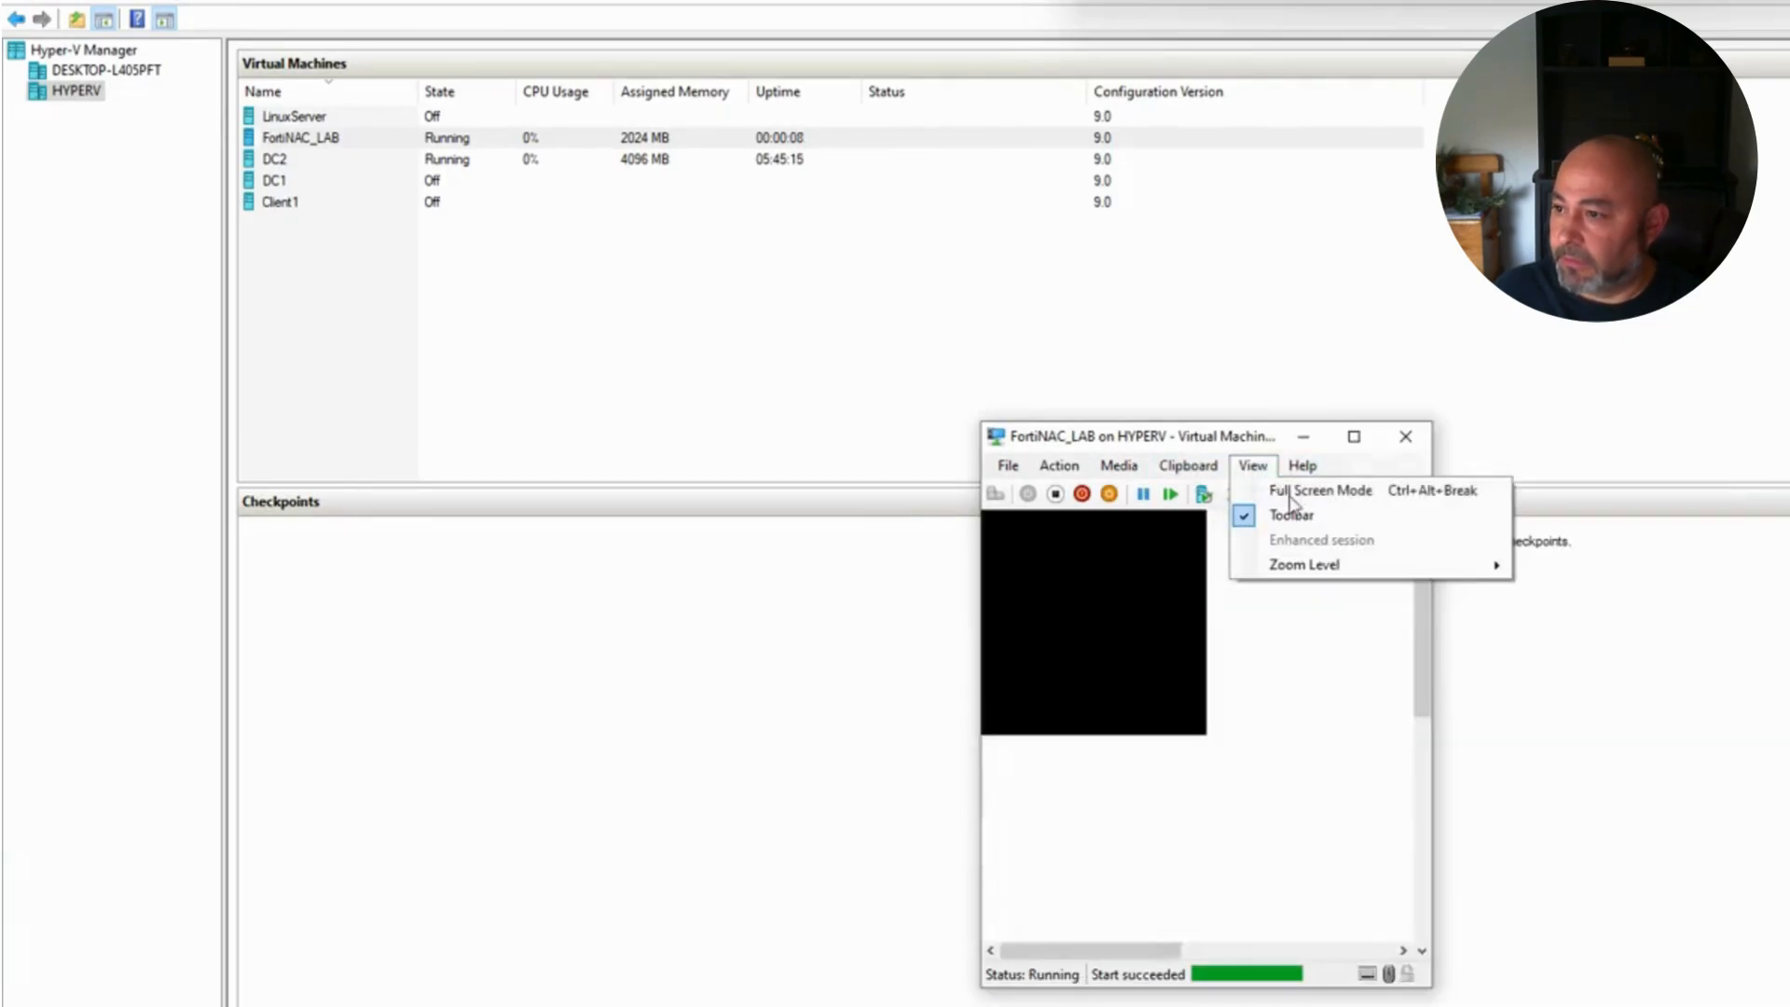
mouse_move(1345, 567)
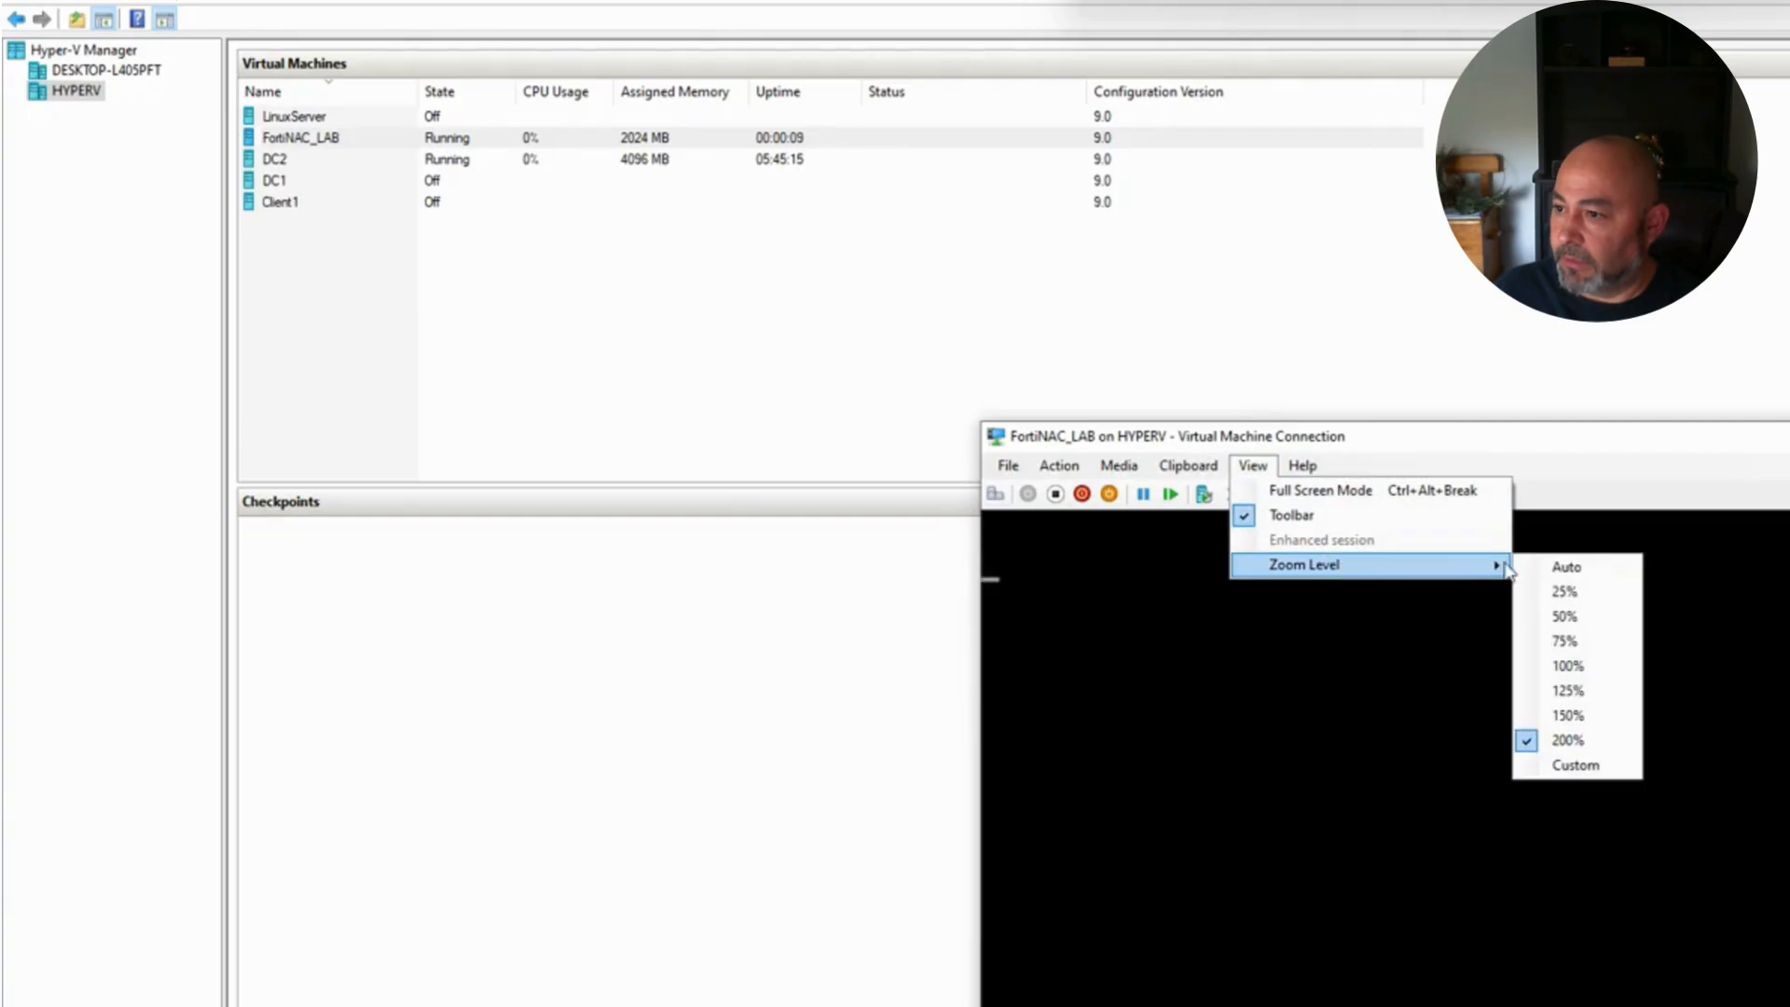
click(1584, 741)
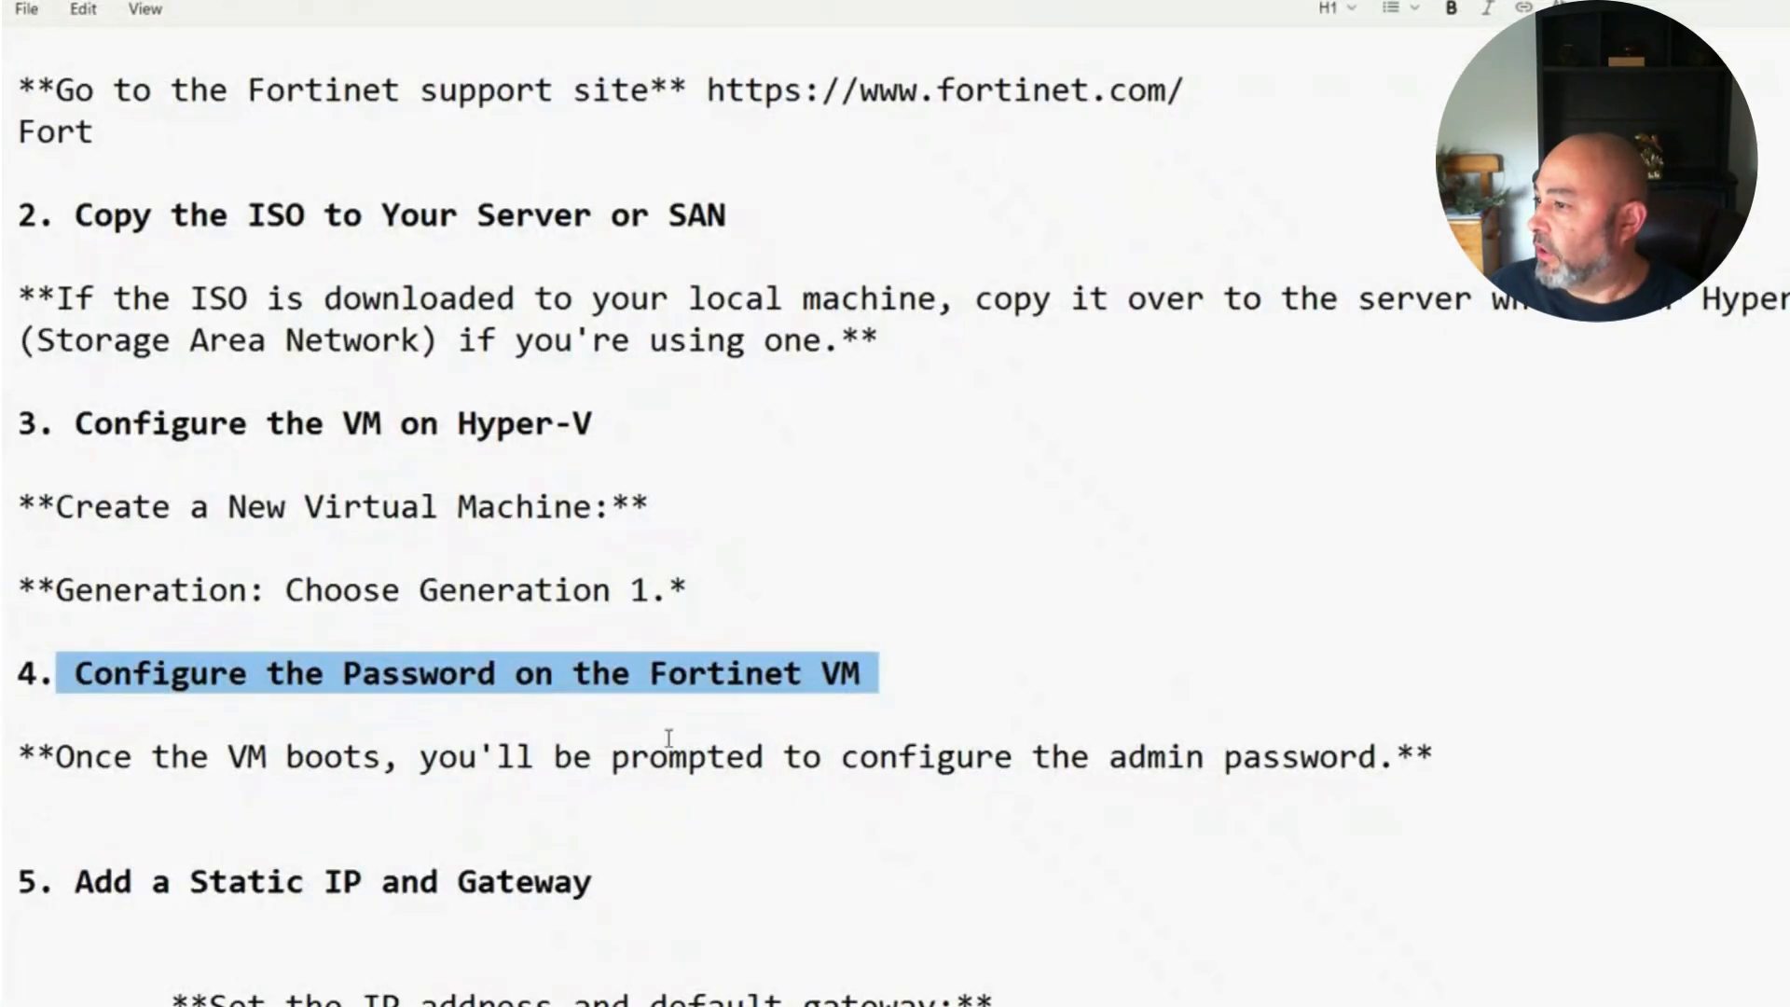
Step: Review the password step in the setup notes, then bring the FortiNAC_LAB console forward
click(378, 814)
scroll(192, 827, down, 1)
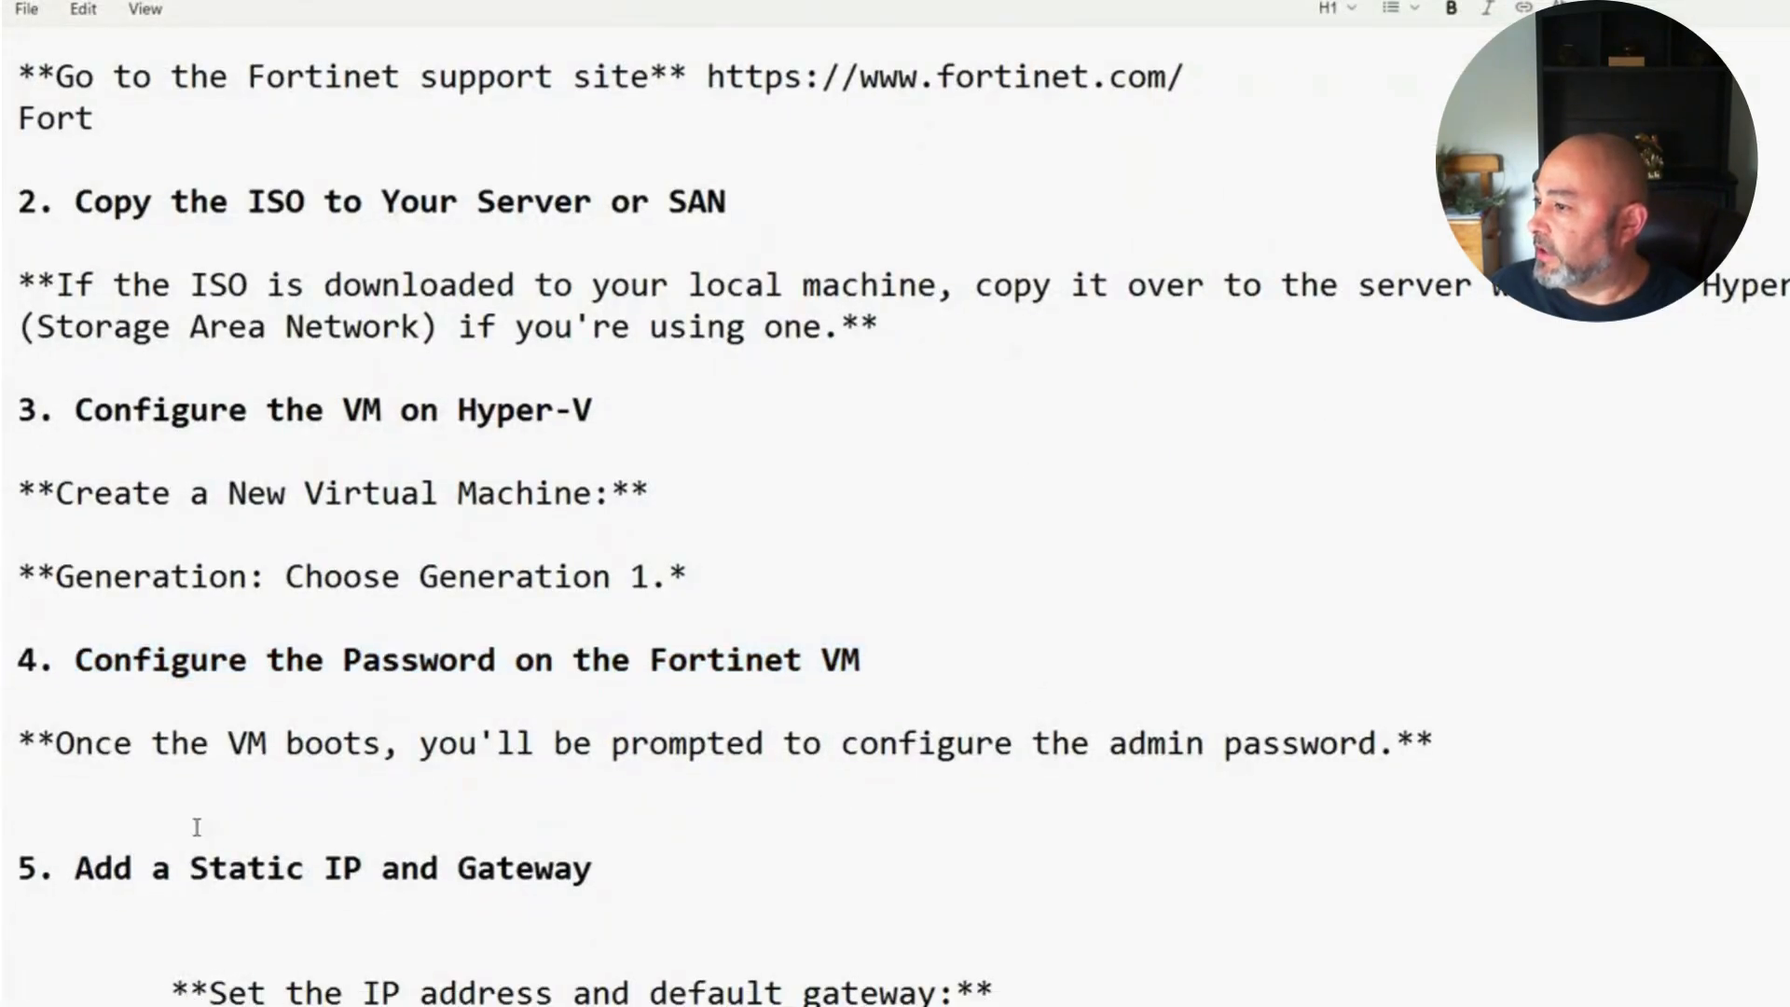
drag(72, 553, 1440, 681)
click(1456, 748)
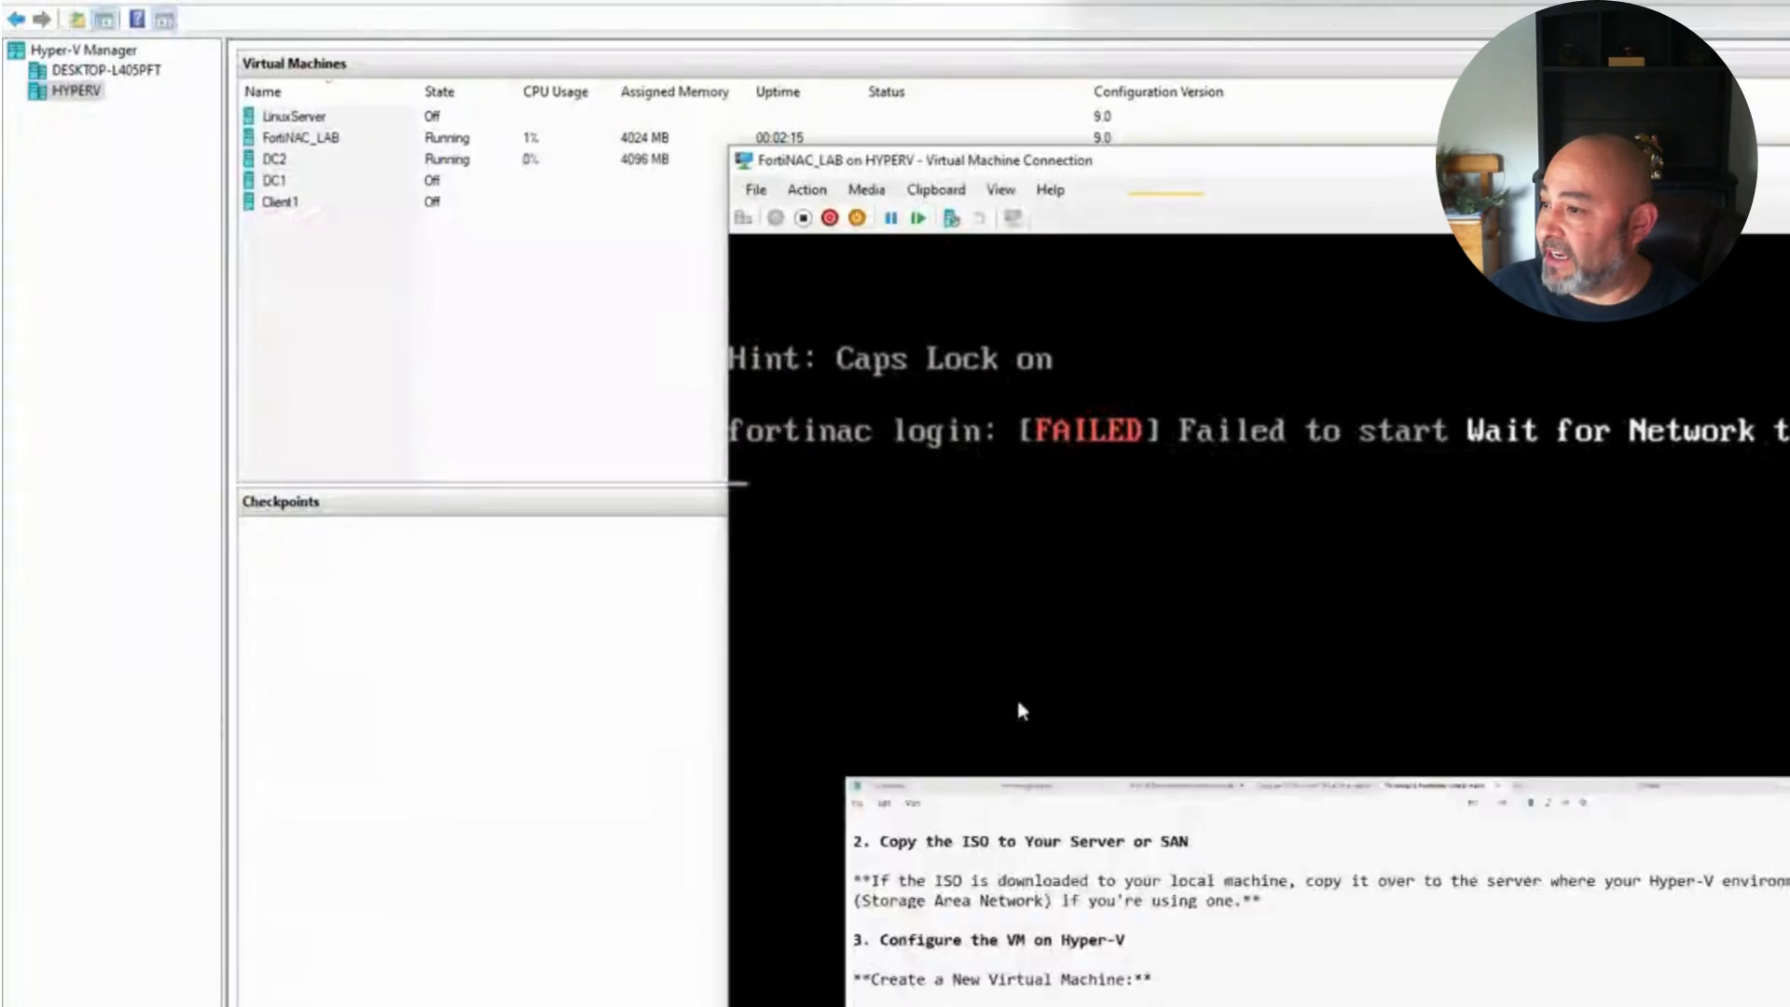
click(1117, 625)
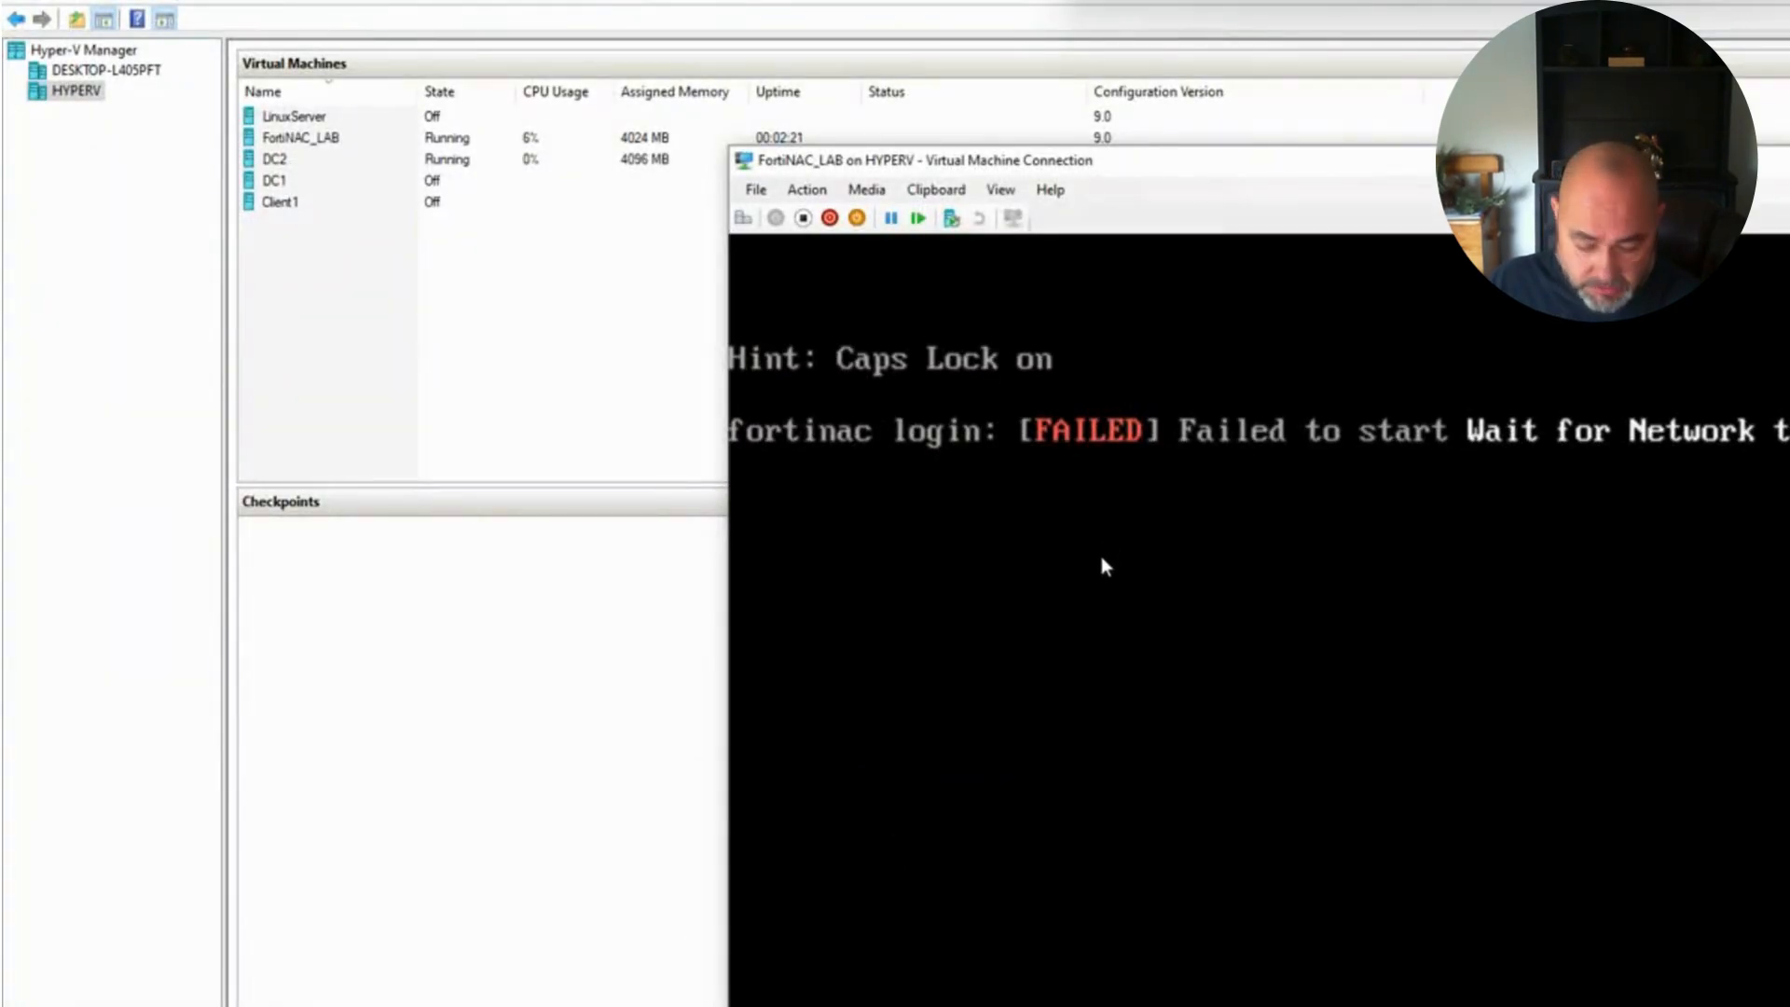
Step: Make a first login attempt as admin at the fortinac prompt, which fails
key(Return)
key(Return)
key(Return)
key(Return)
key(Return)
key(Return)
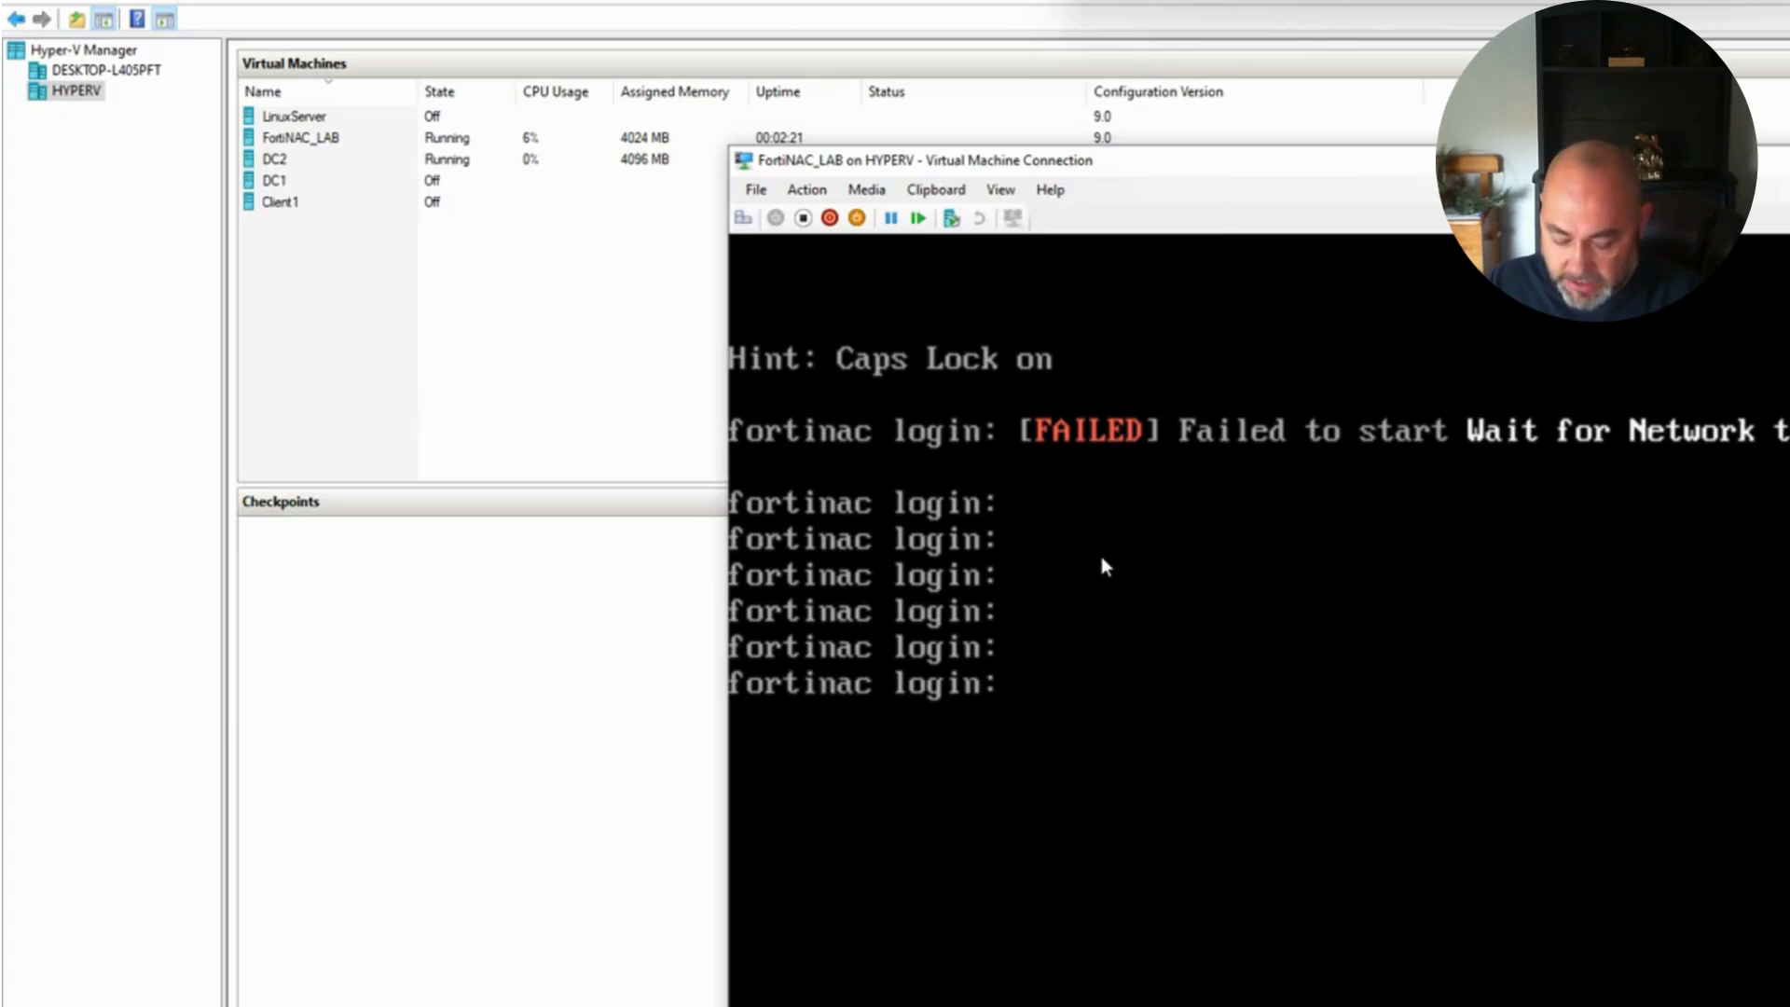
text(admin)
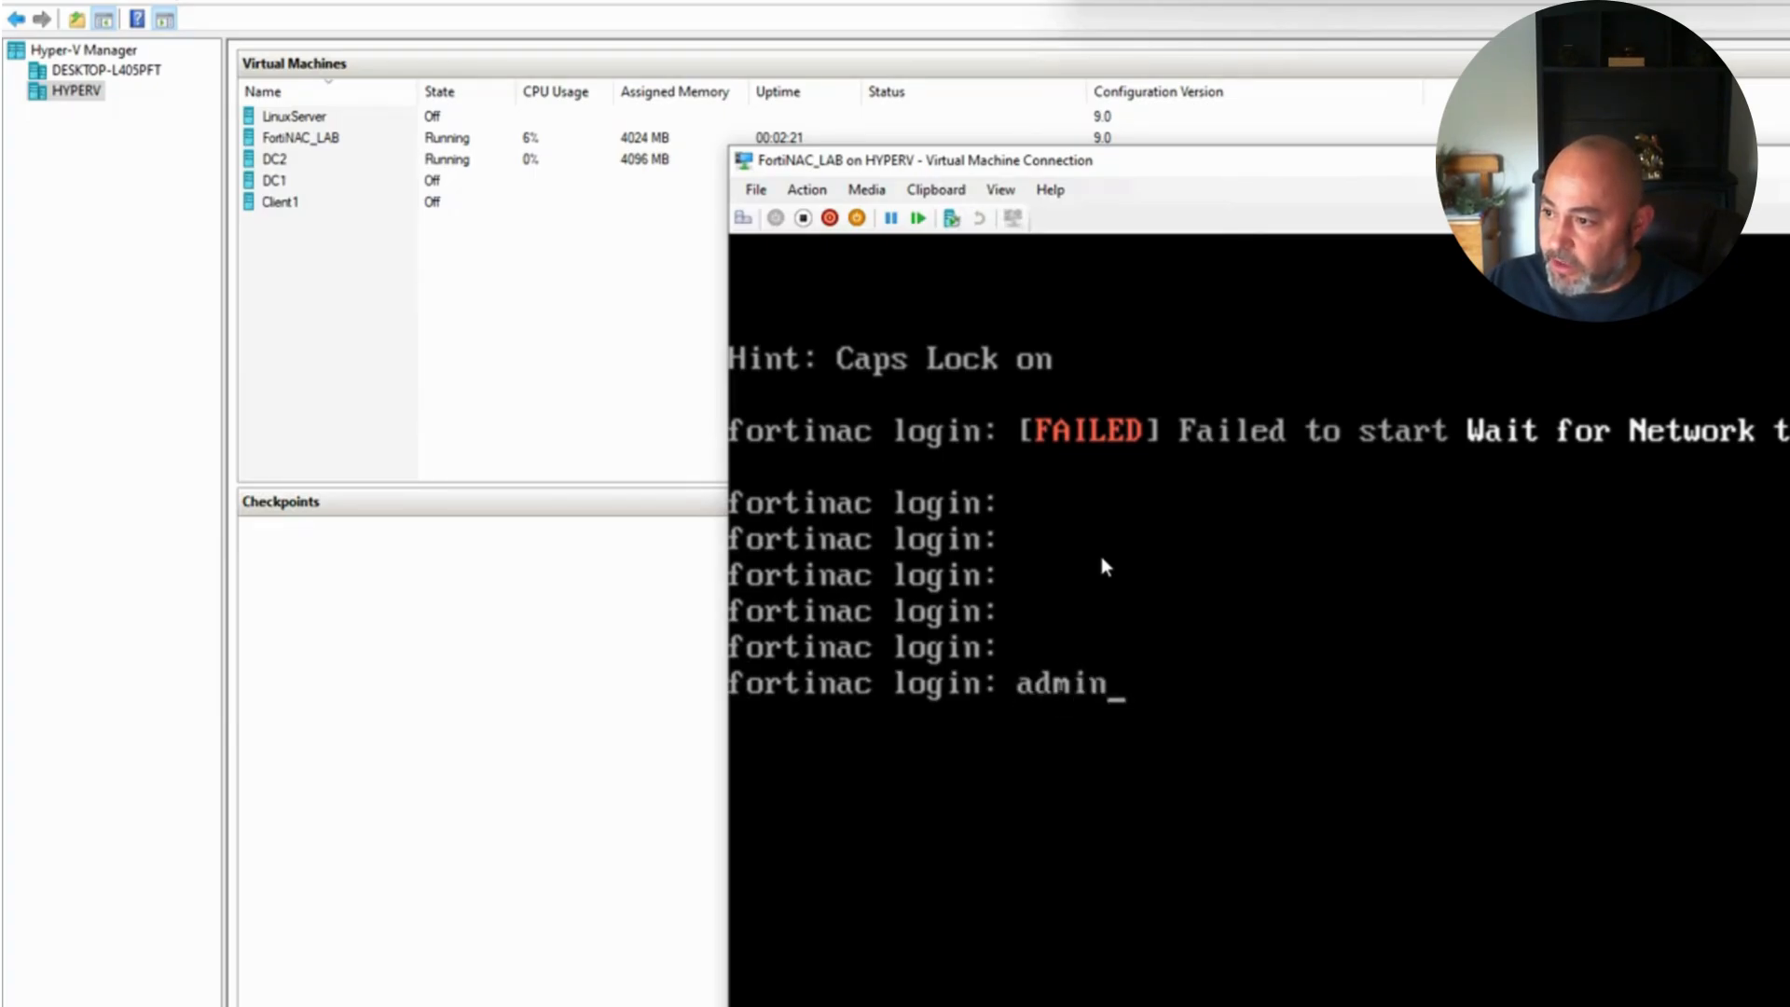
key(Return)
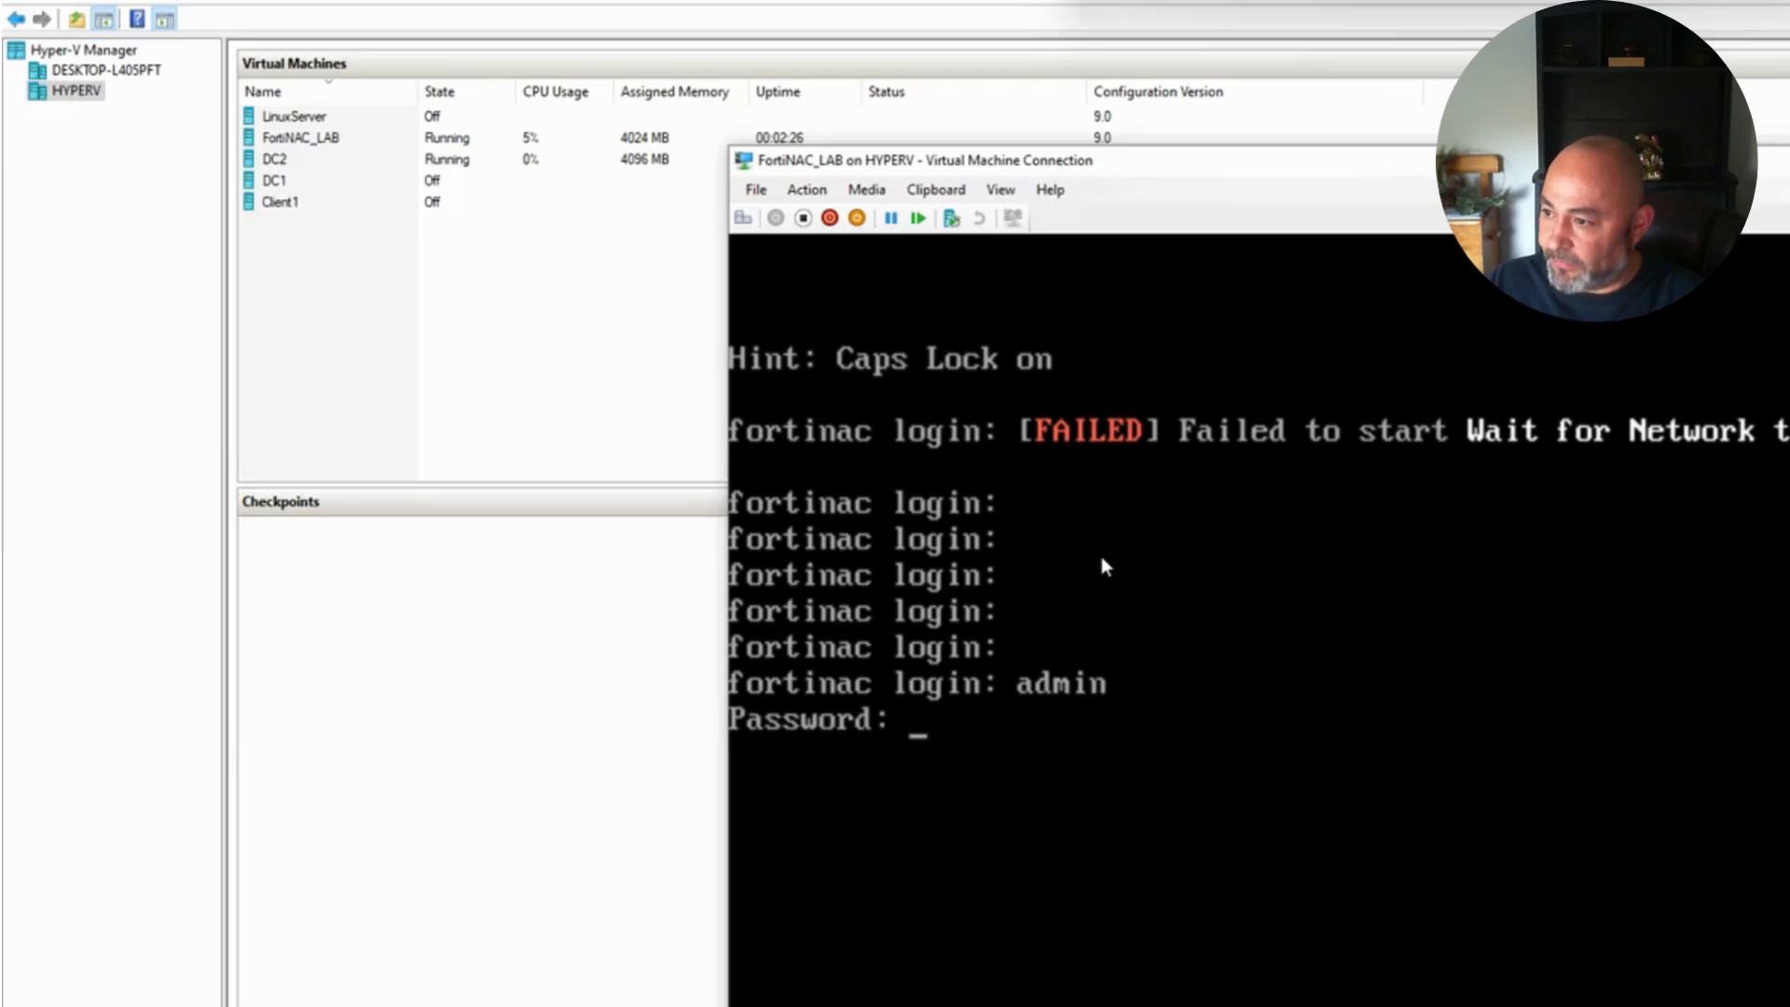
key(Return)
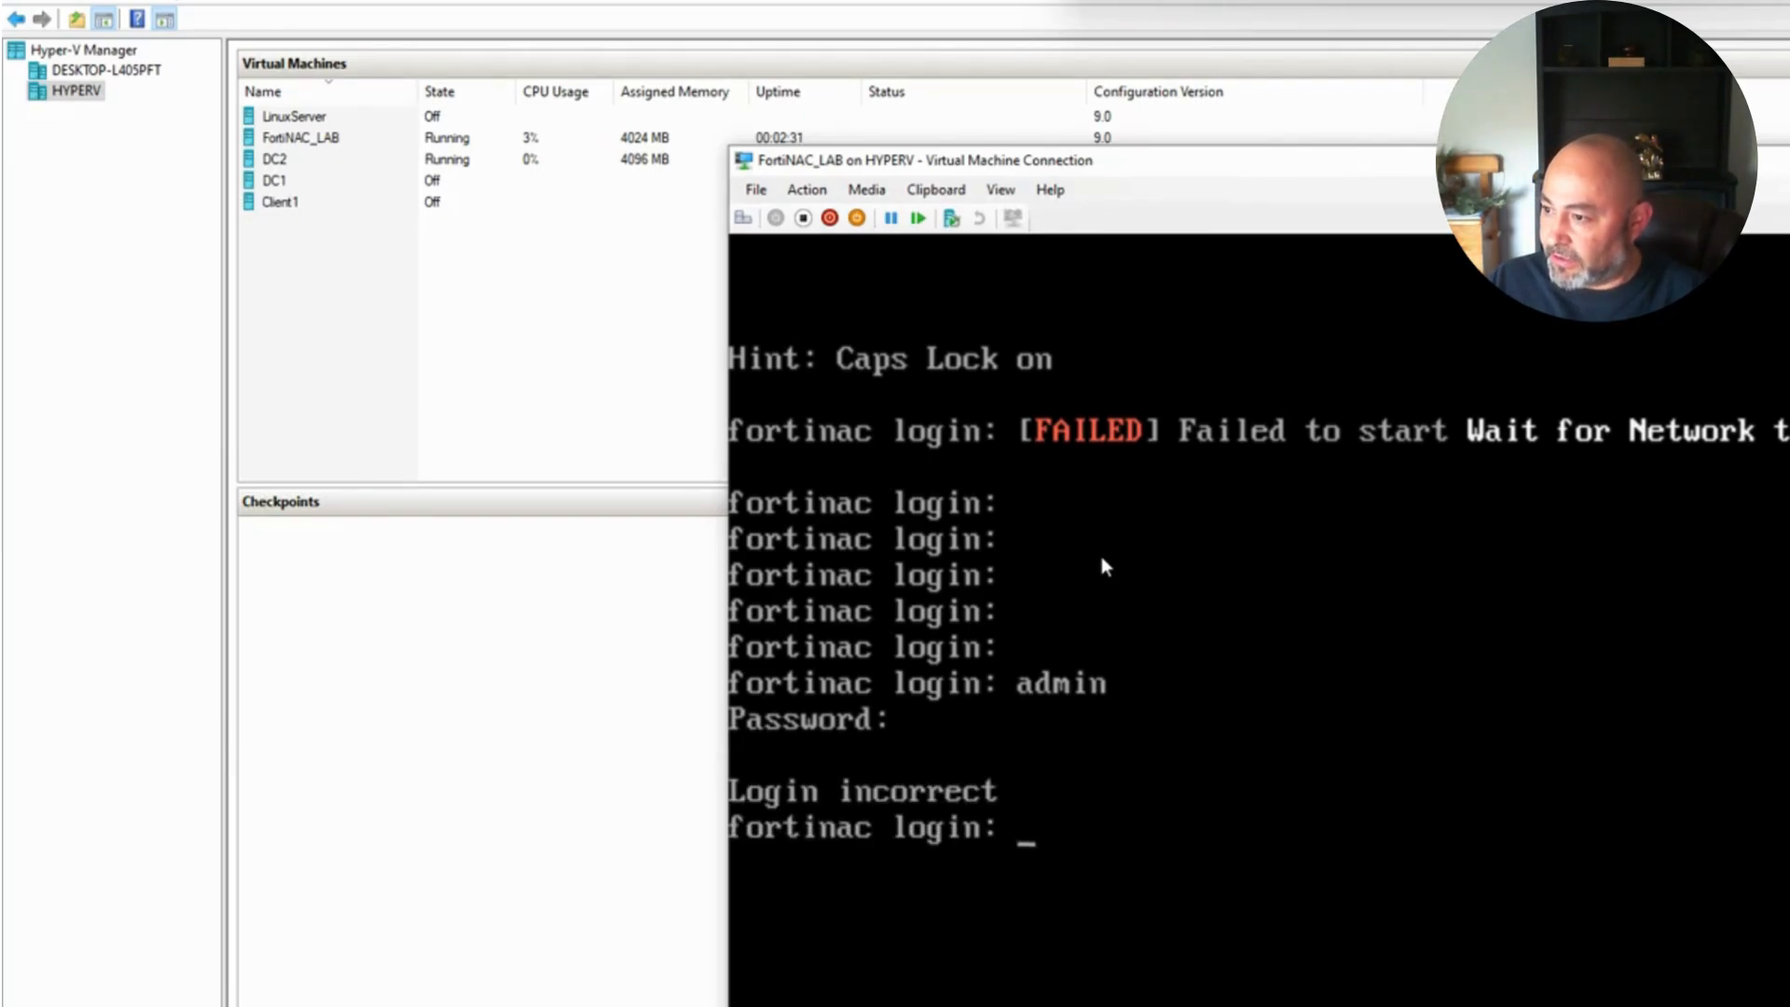
Step: Correct the mistyped user name to admin and retry the password, failing again
text(HEss)
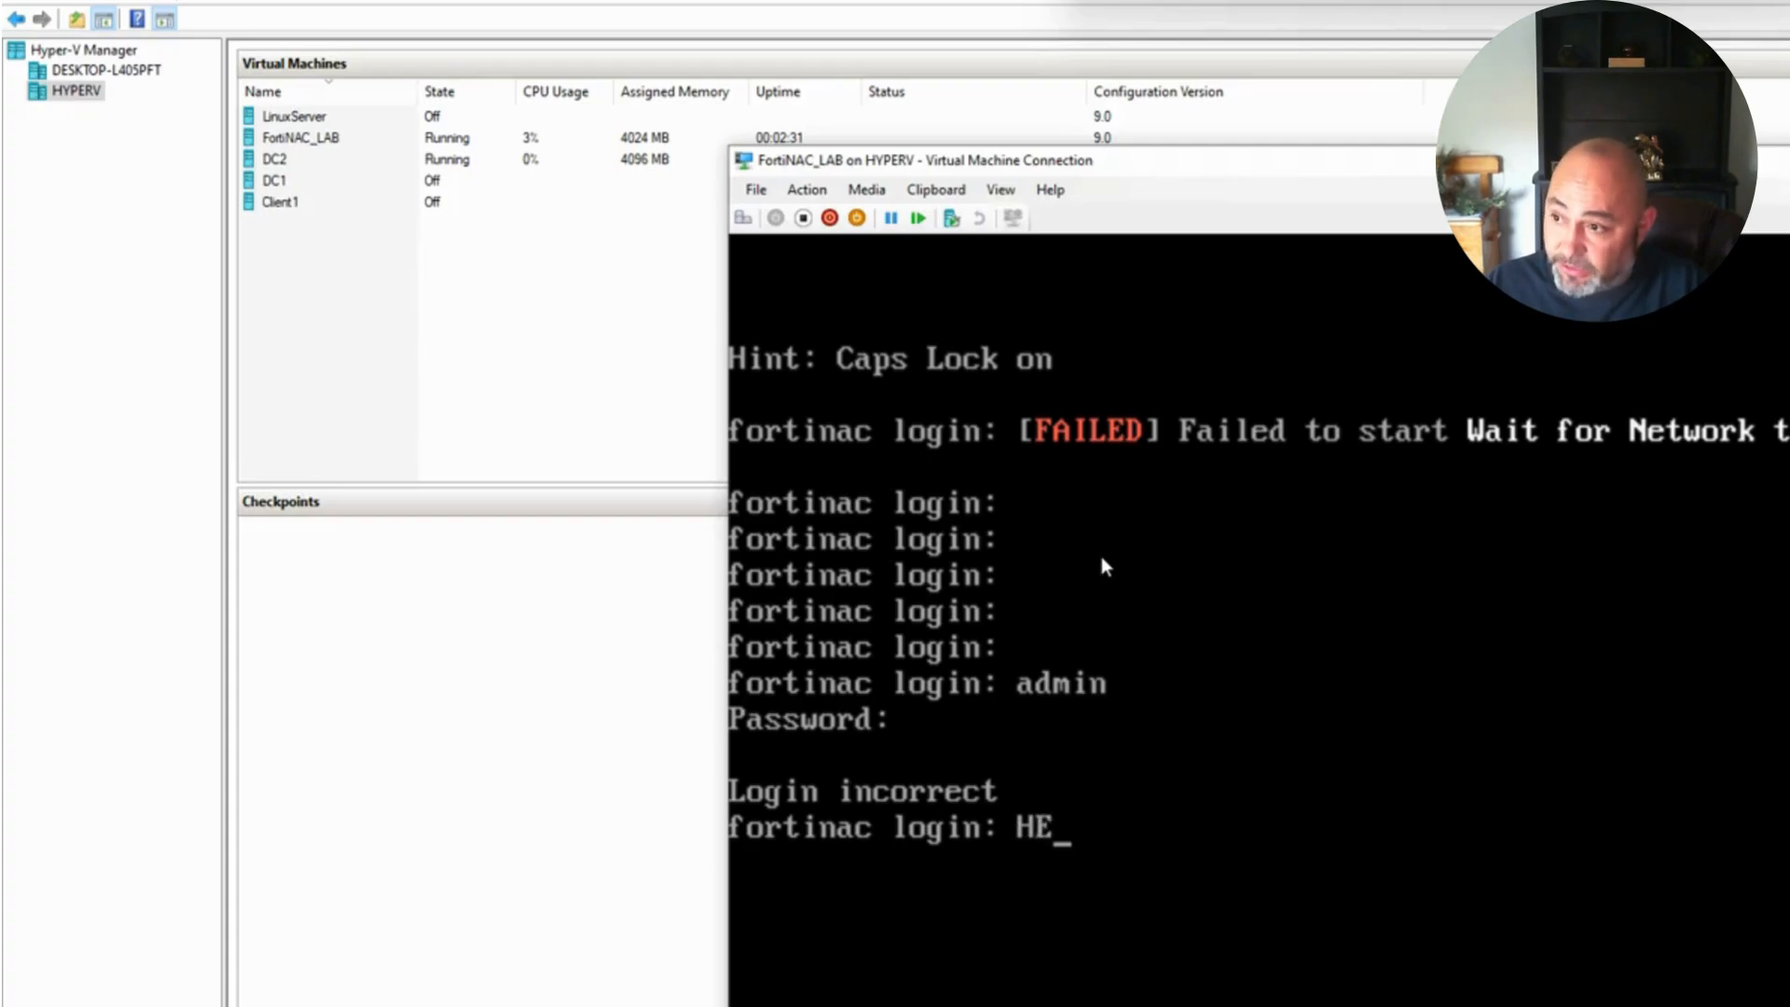
key(BackSpace)
key(BackSpace)
key(BackSpace)
key(BackSpace)
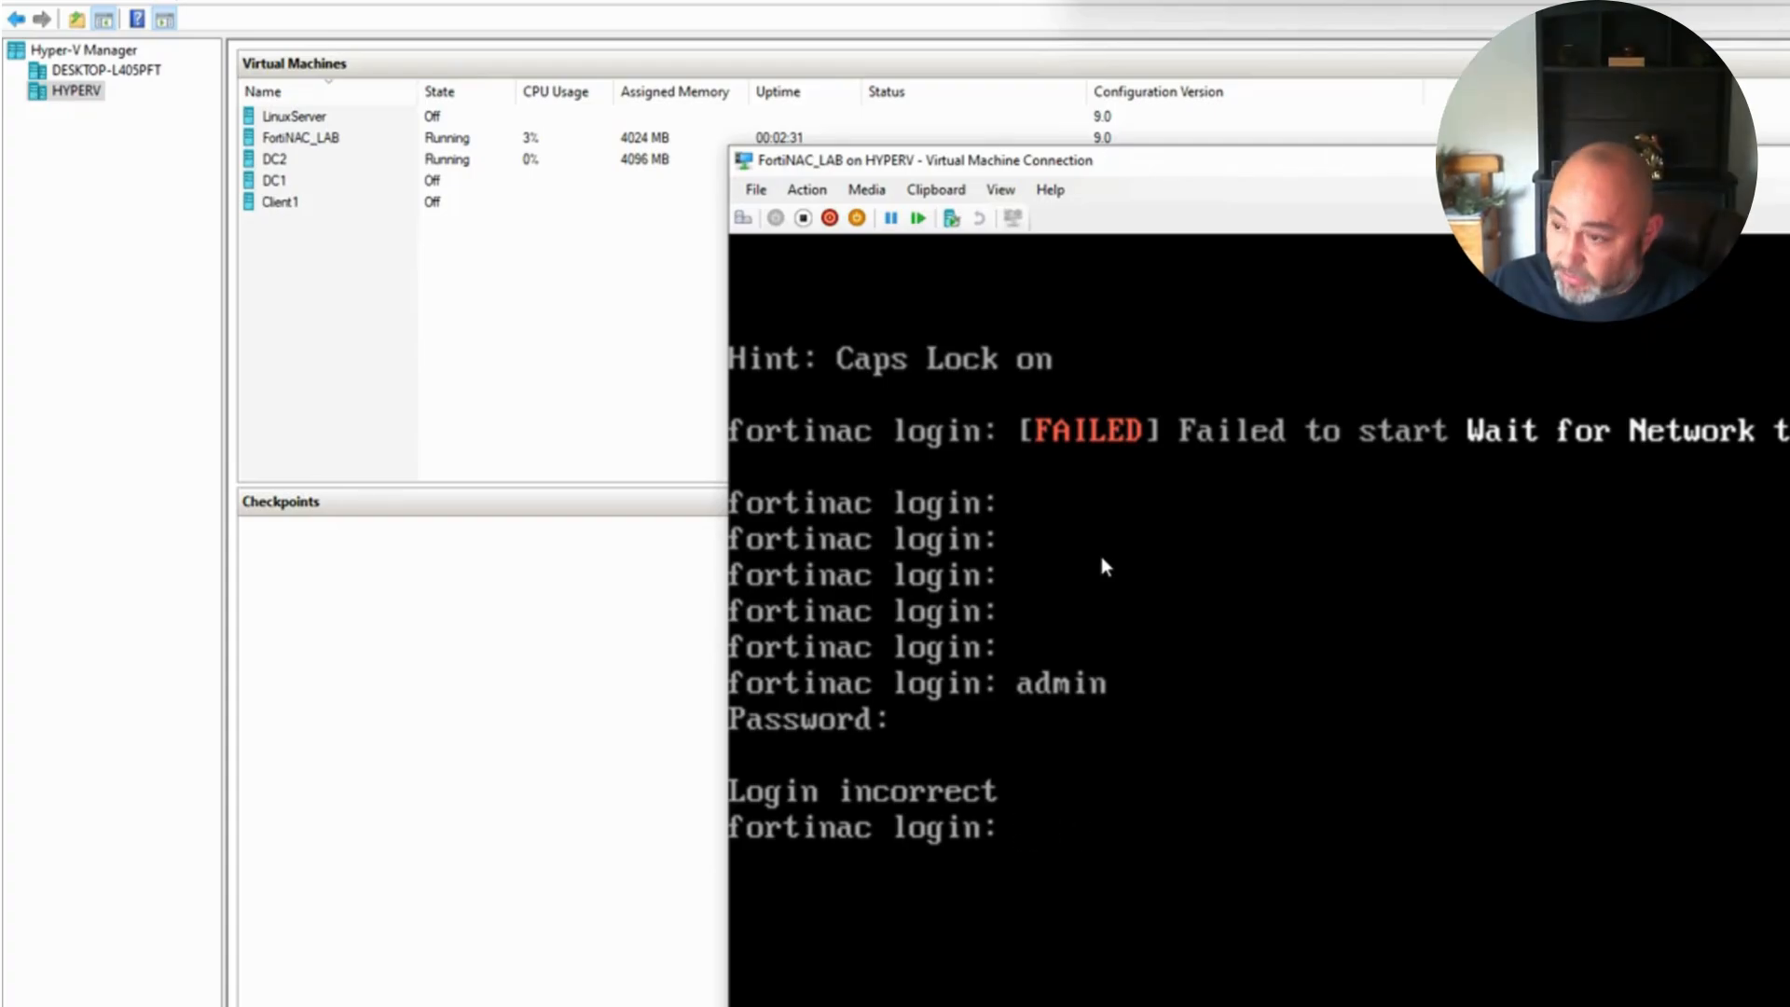
text(ADMI)
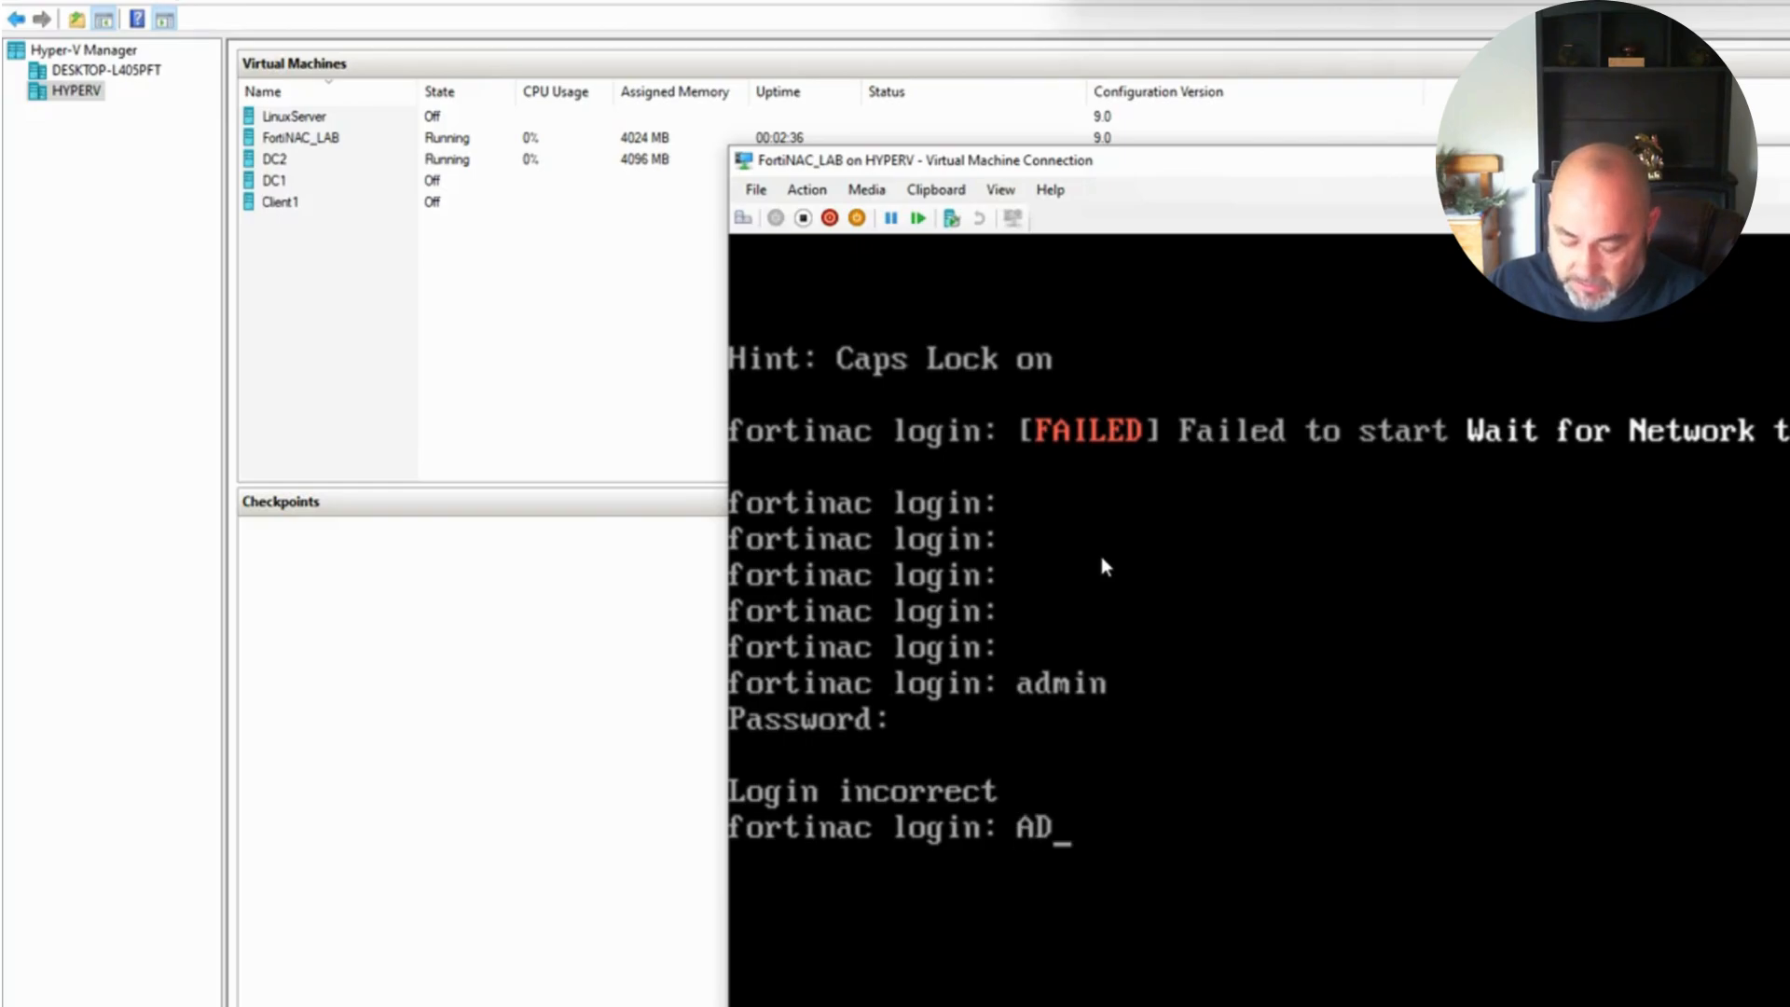
key(BackSpace)
key(BackSpace)
key(BackSpace)
key(BackSpace)
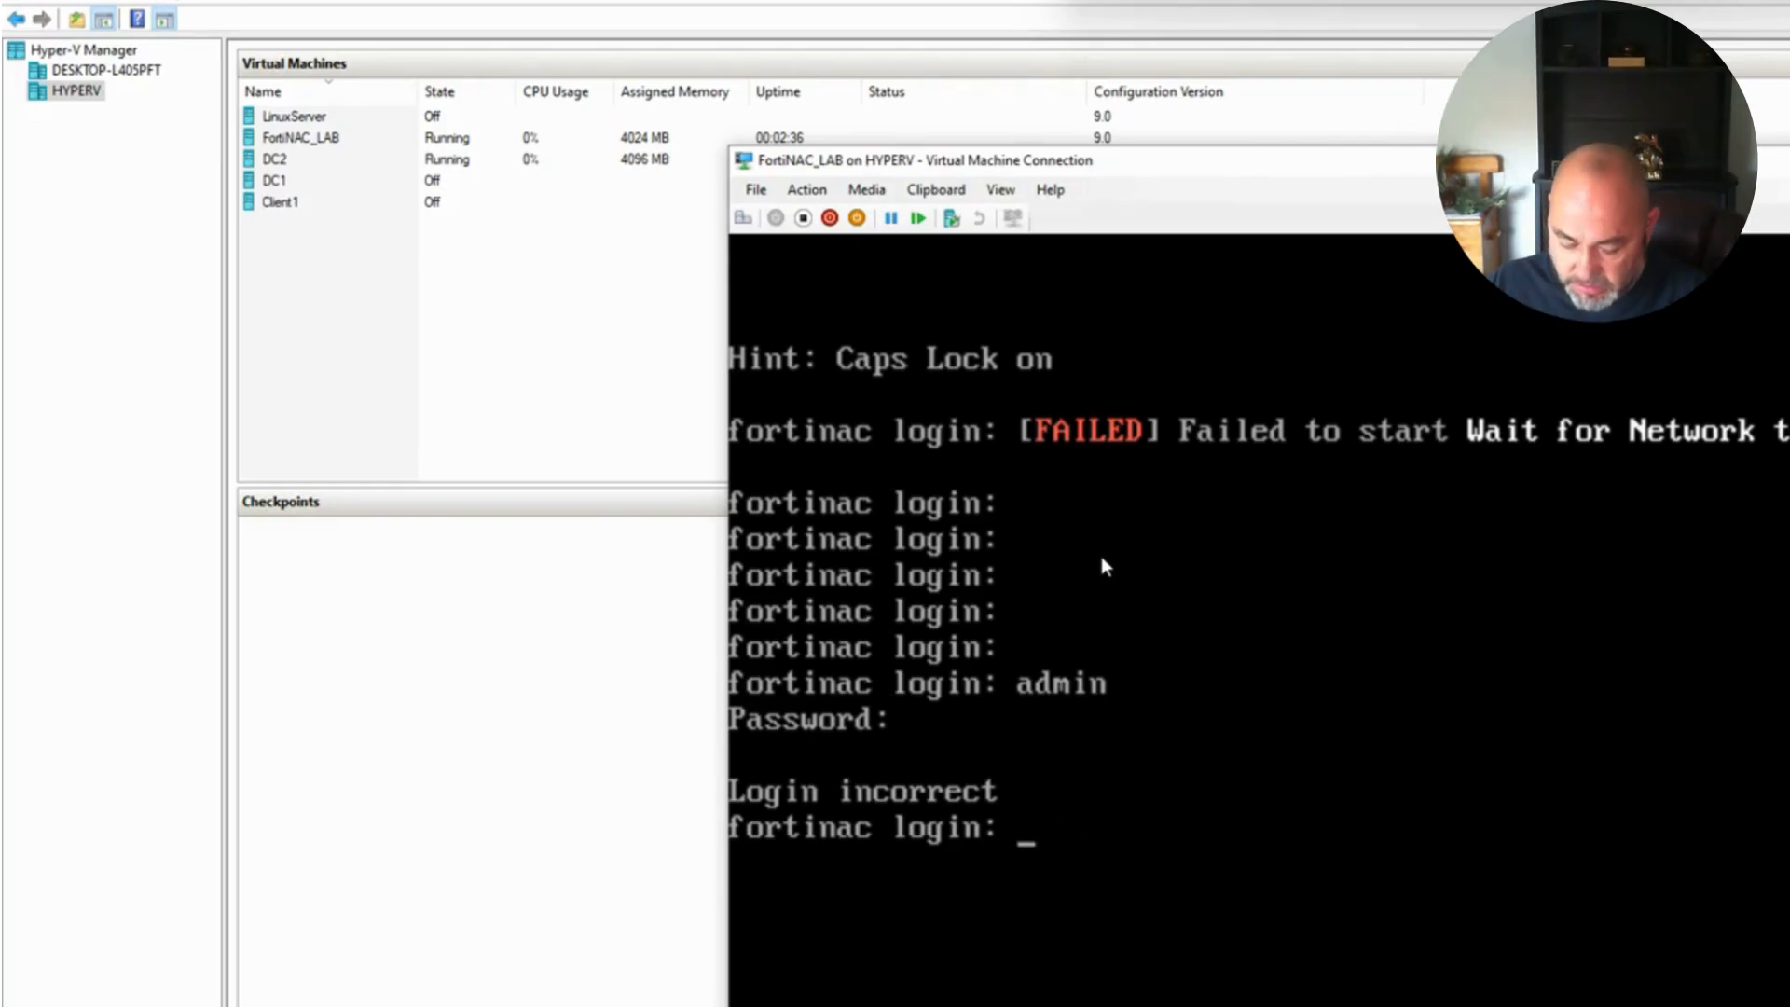
text(admin)
key(Return)
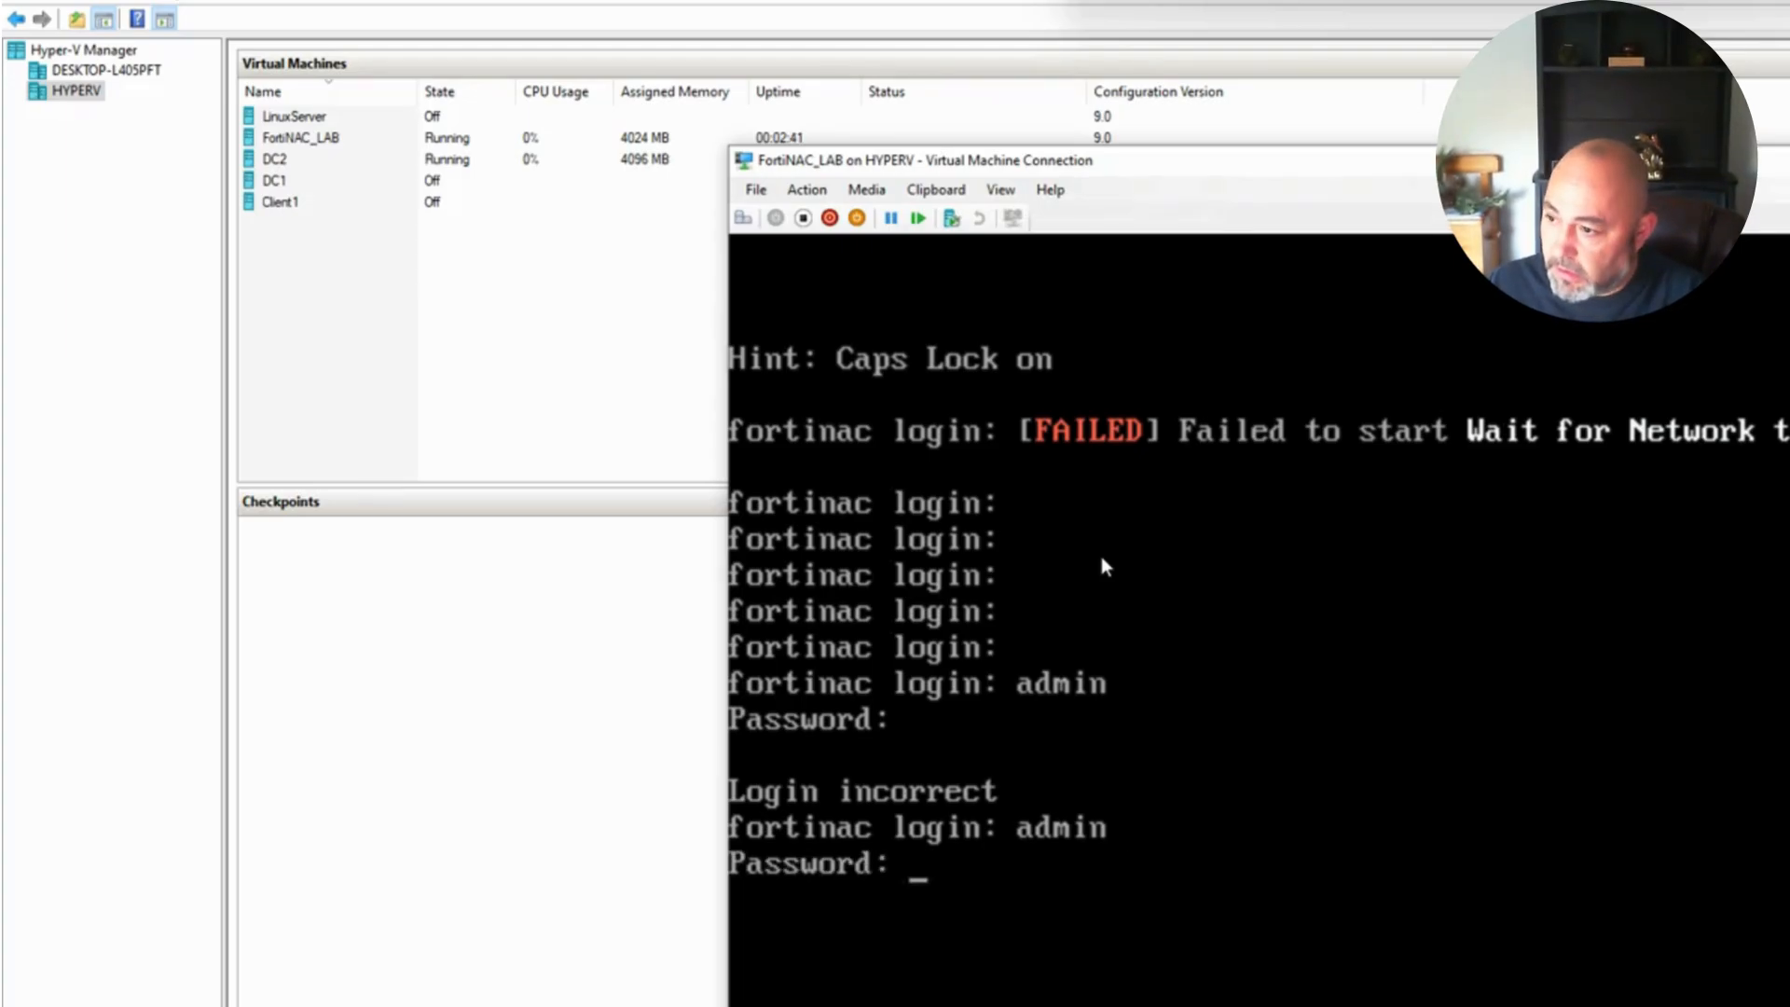
key(Return)
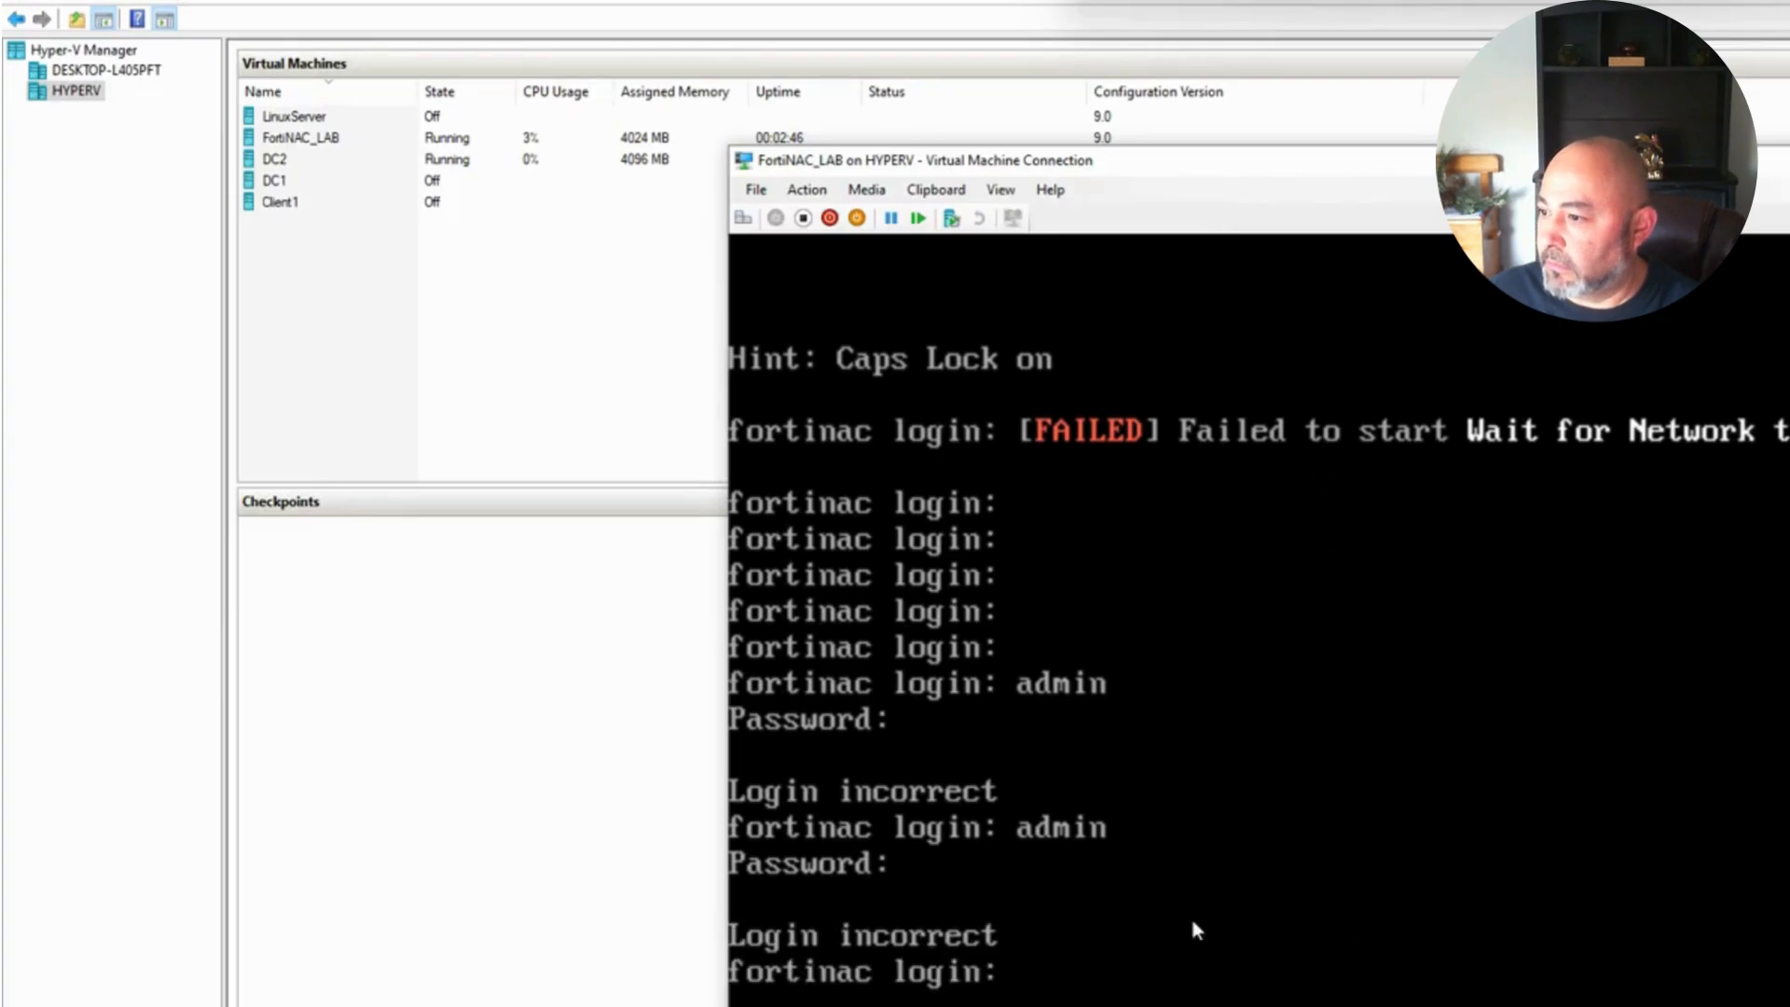
Step: Log in as admin on the third try, reaching the FortiNAC-OS 7.2.9.0166 banner
text(Hes)
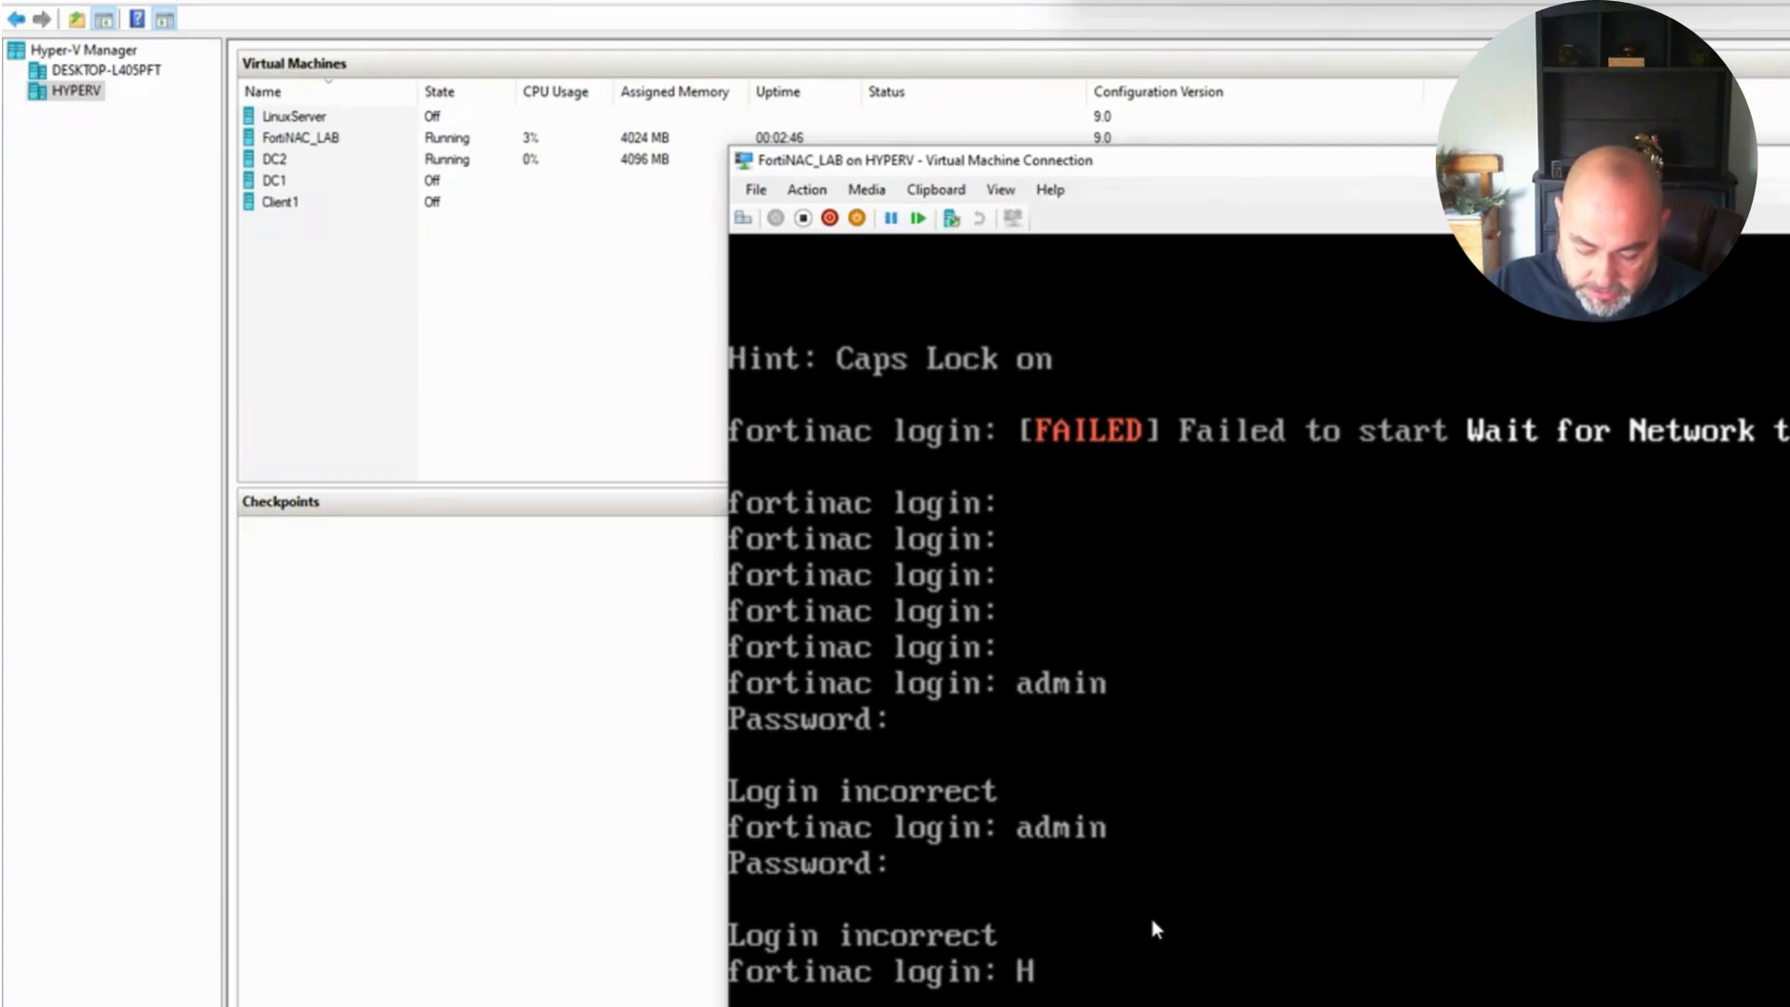
key(BackSpace)
key(BackSpace)
key(BackSpace)
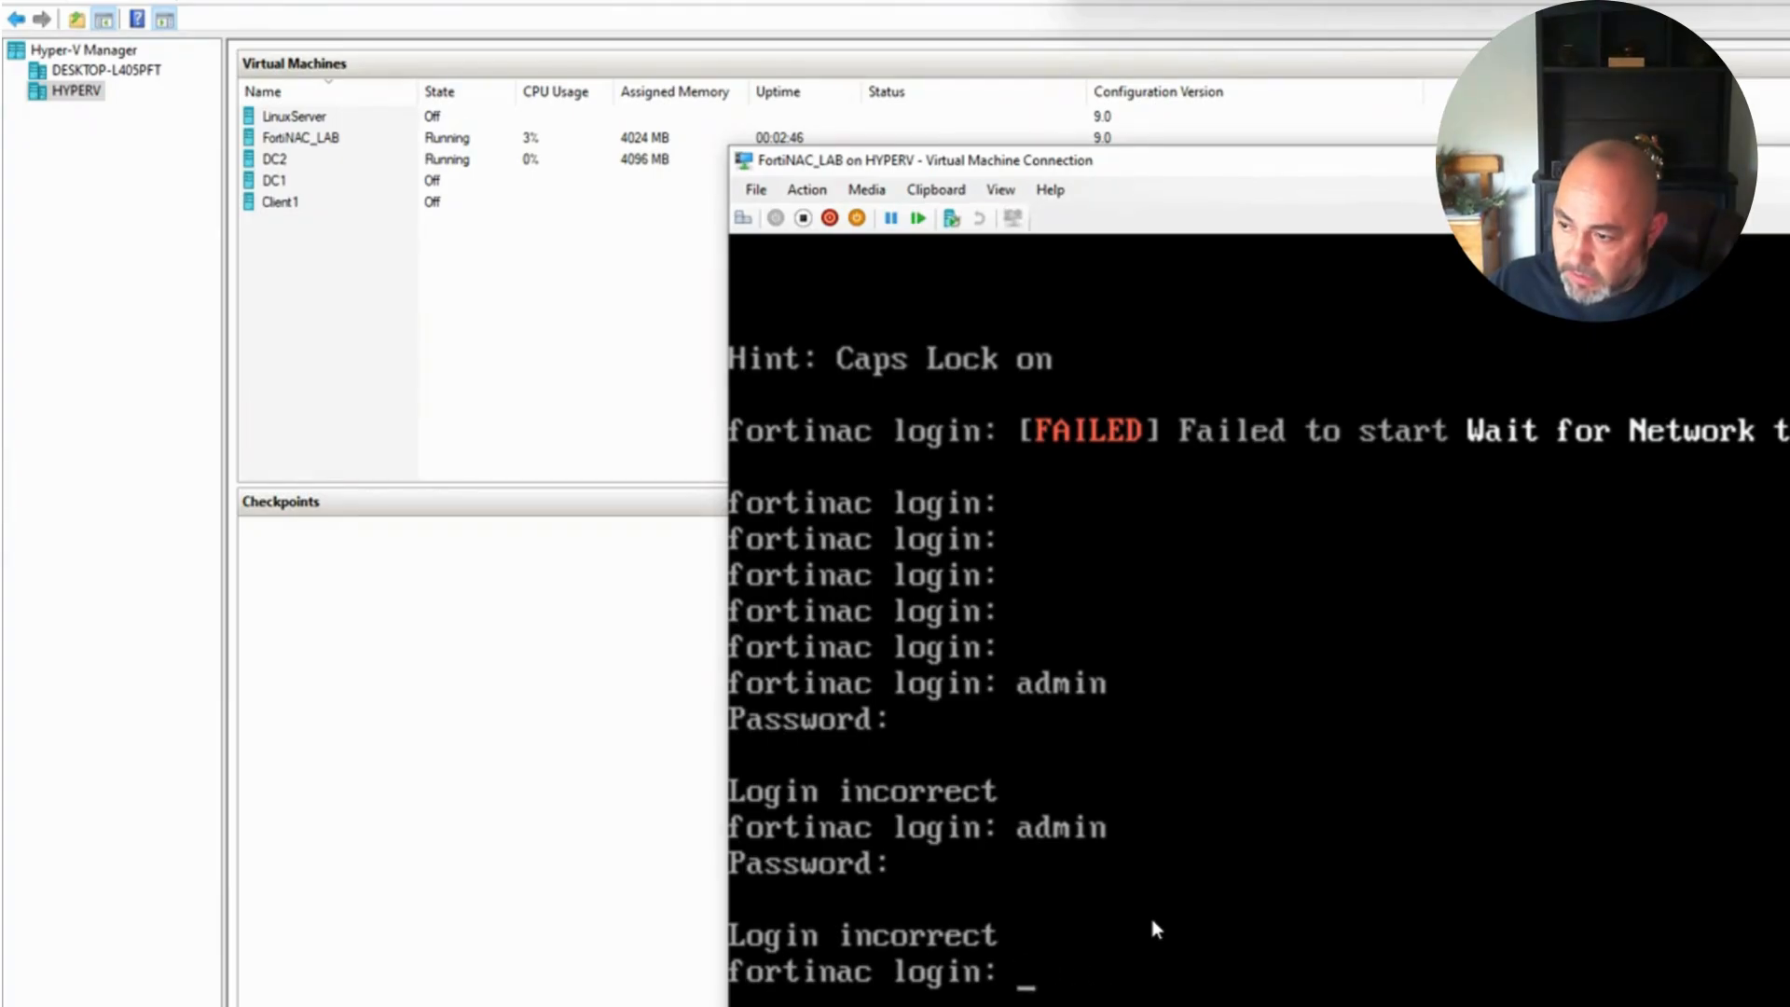
text(admin)
key(Return)
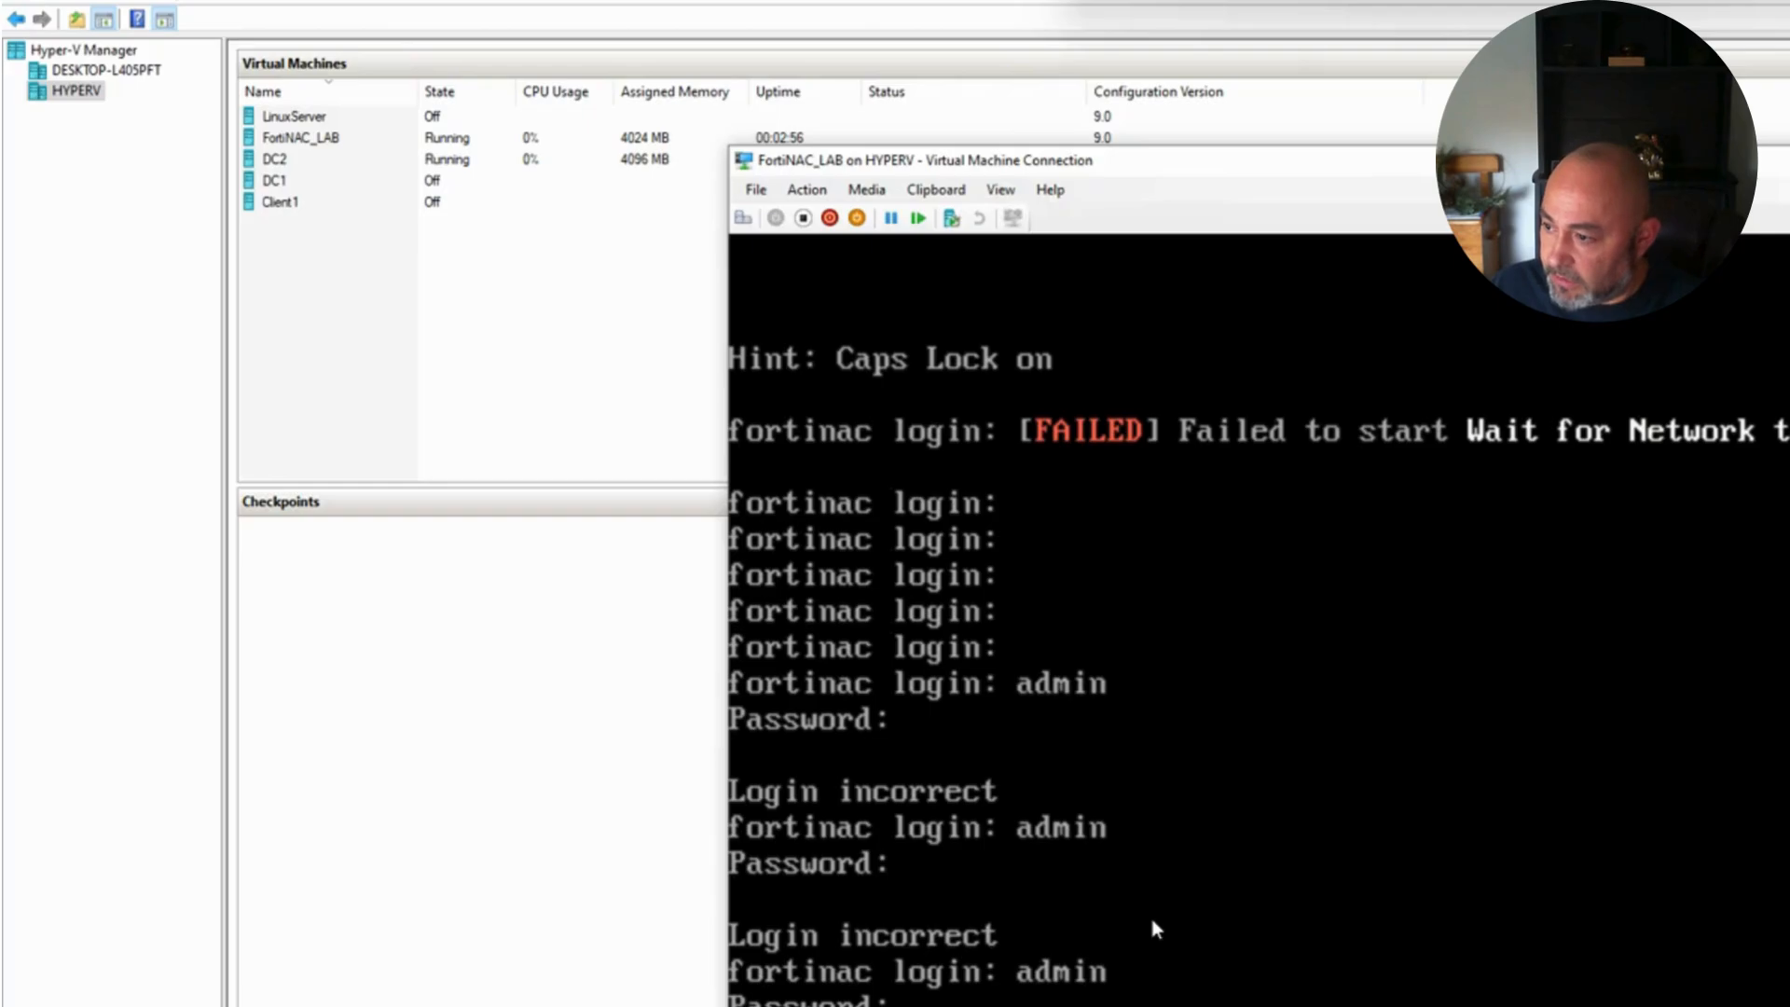
key(Return)
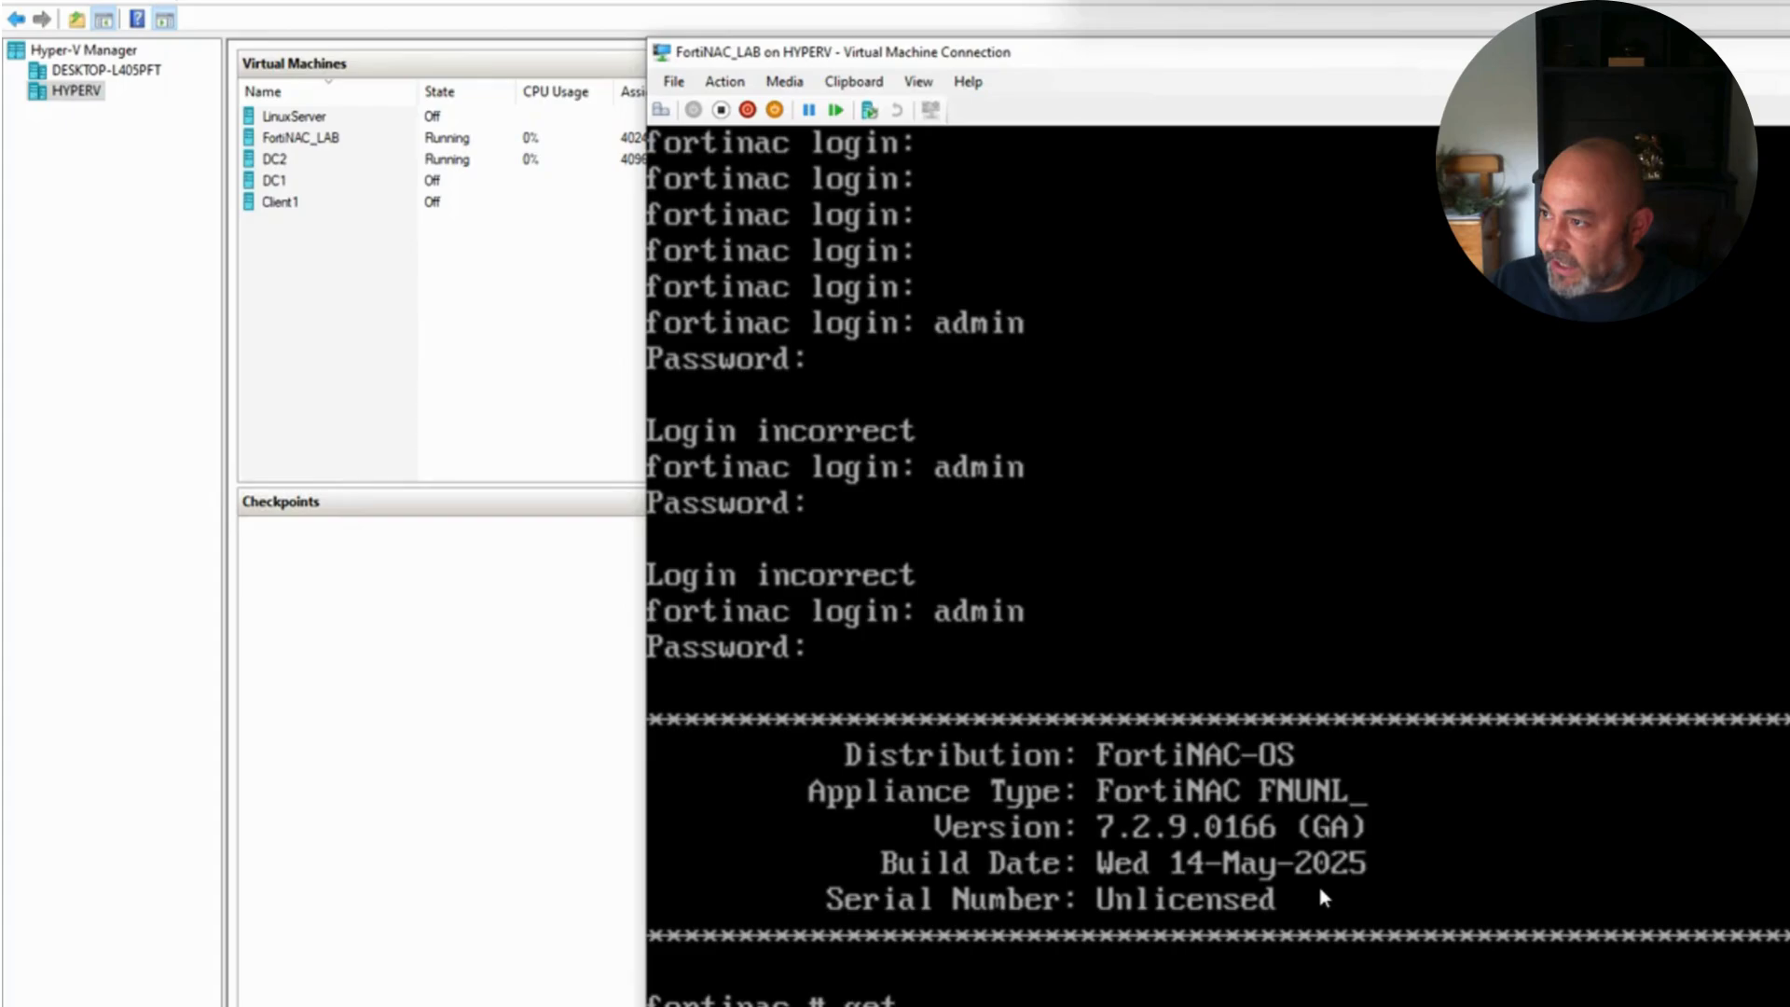
Step: List the system interfaces, showing port1 at 192.168.1.24 and port2 at 192.168.1.1
text(system  interface)
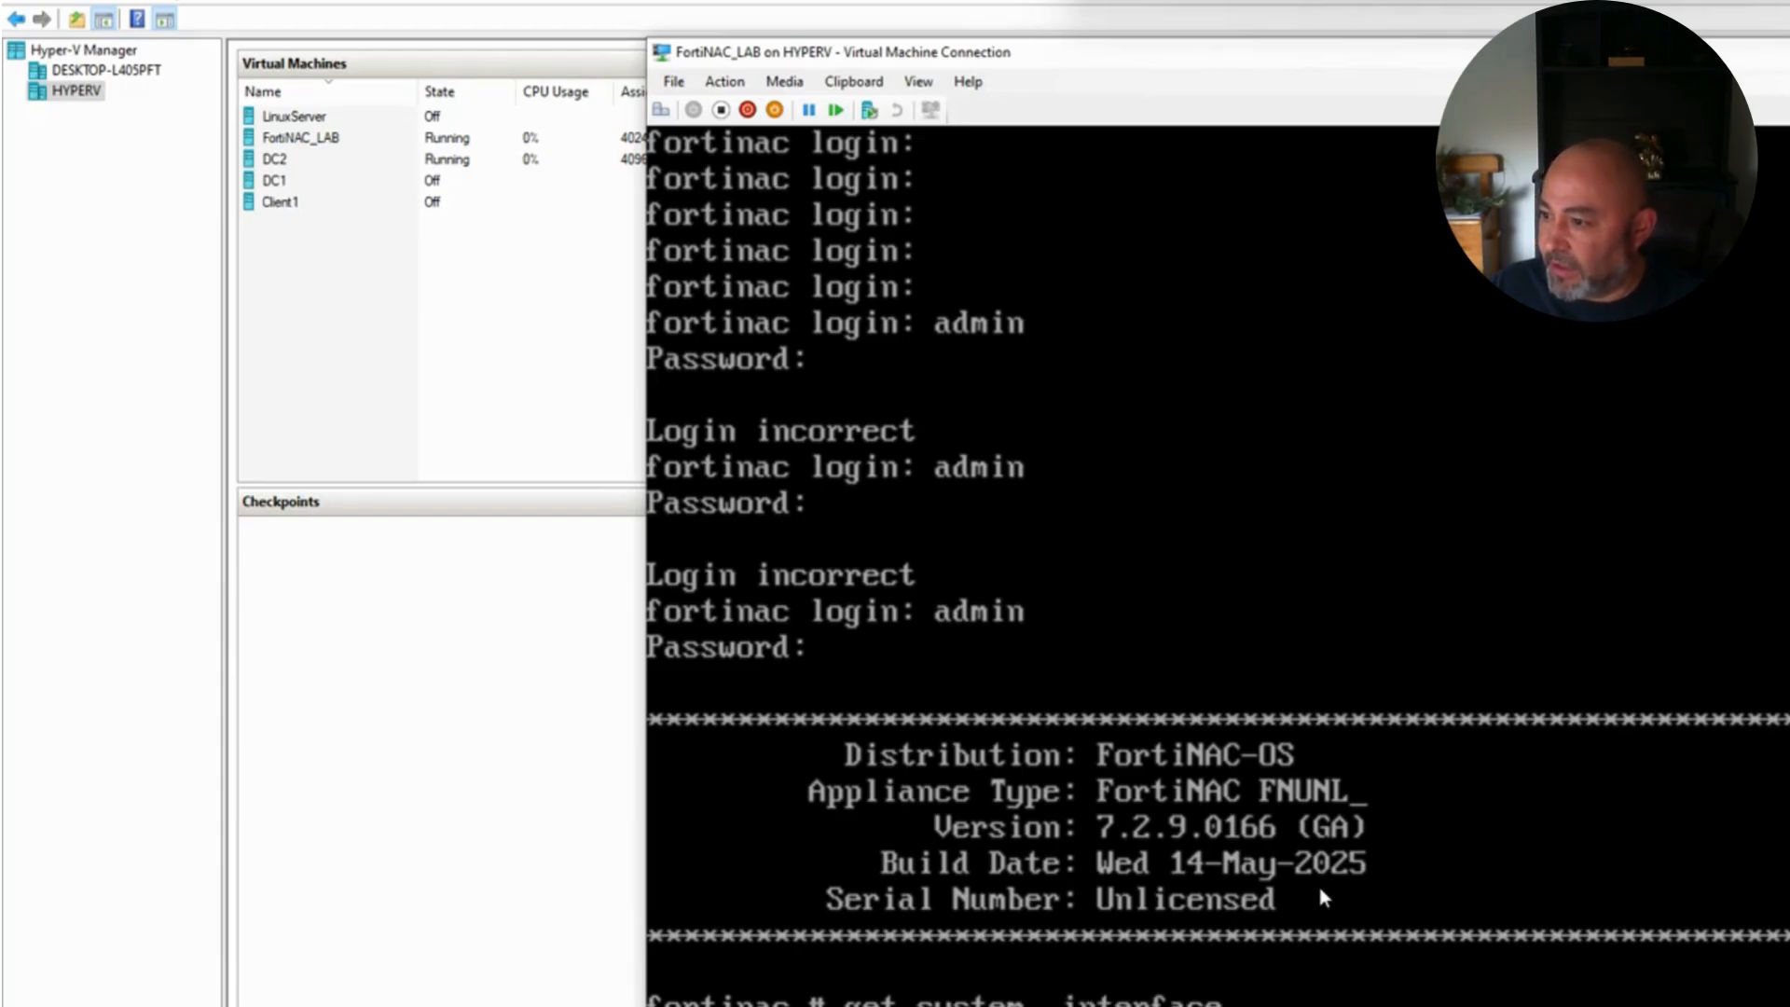
key(Return)
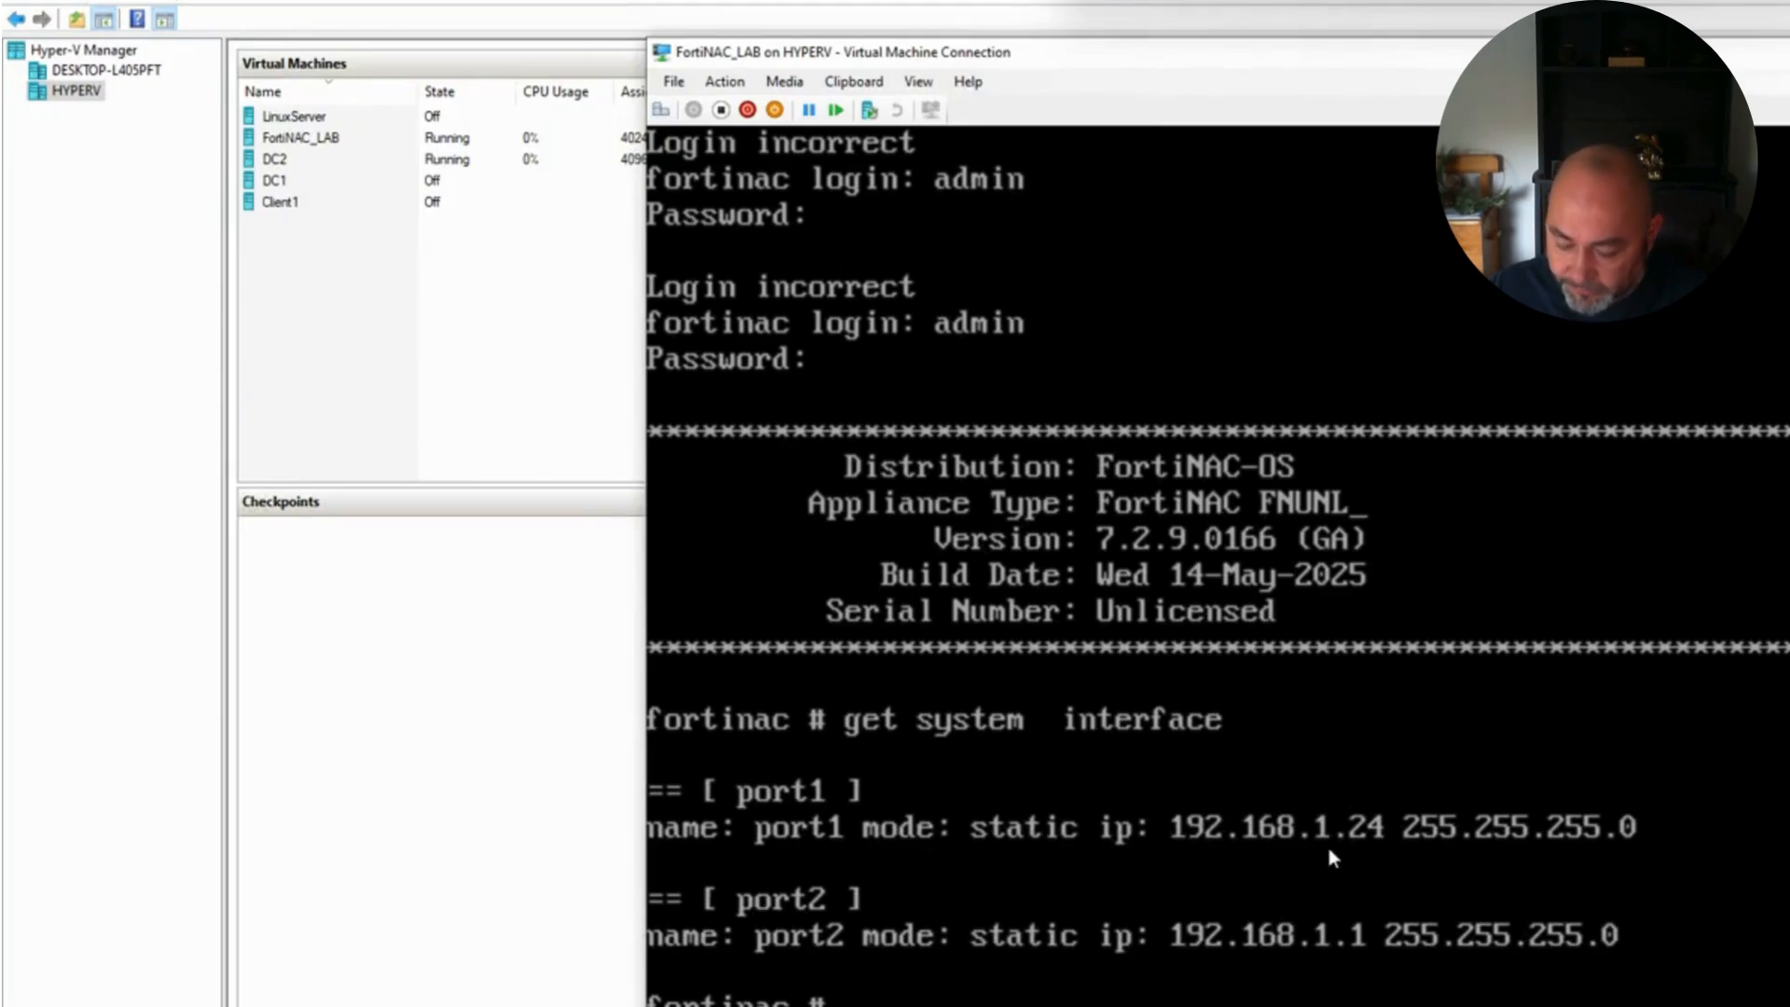
scroll(1319, 886, up, 2)
scroll(1319, 888, down, 2)
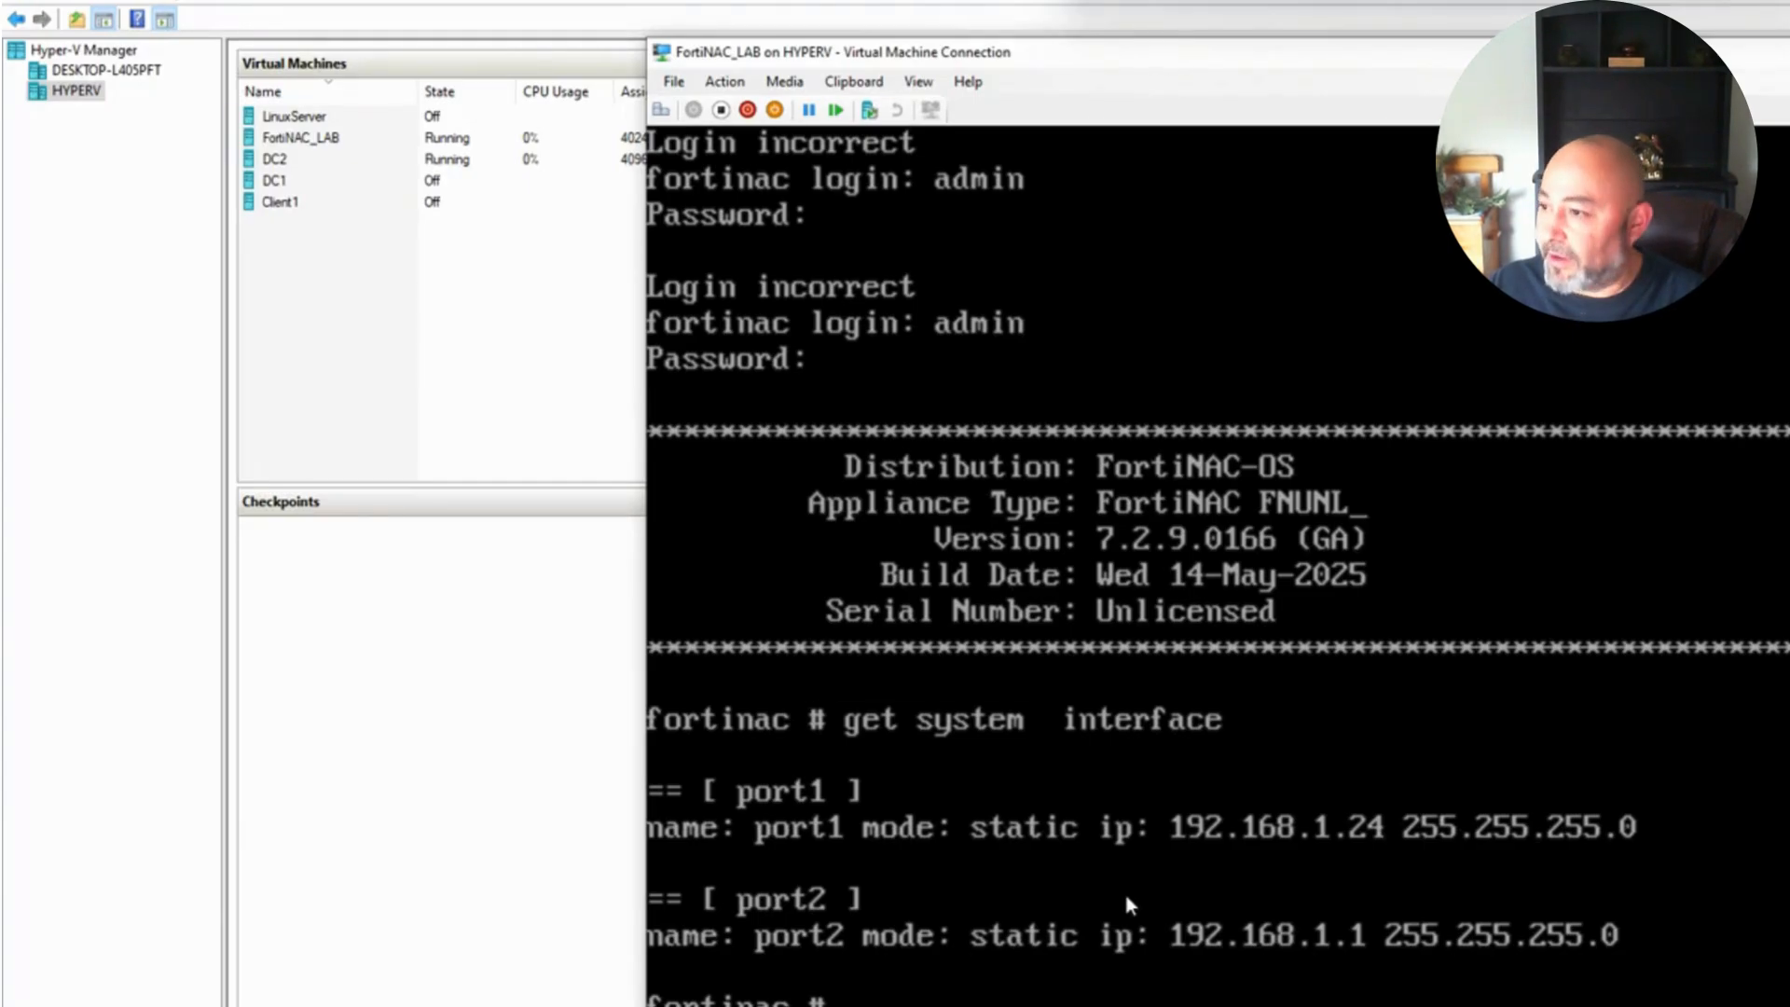
text(ip)
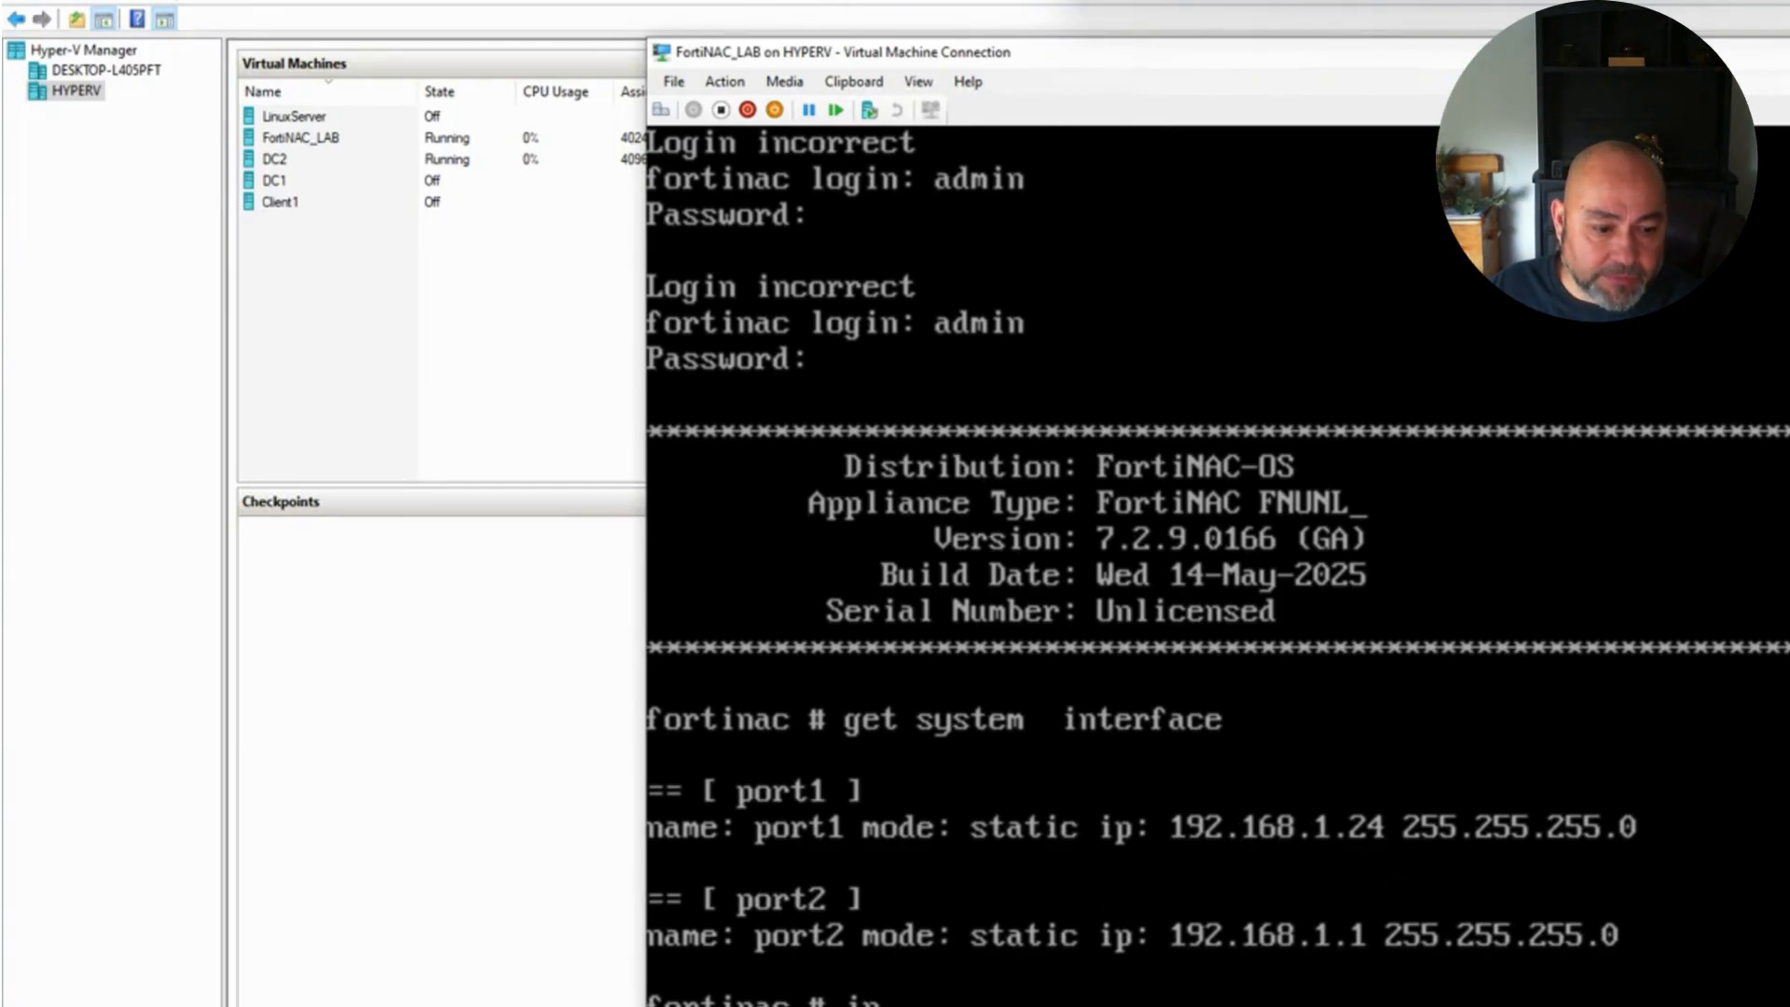
Step: Move the VM console window left and slide the setup notes off the console
key(alt+Tab)
scroll(330, 920, down, 2)
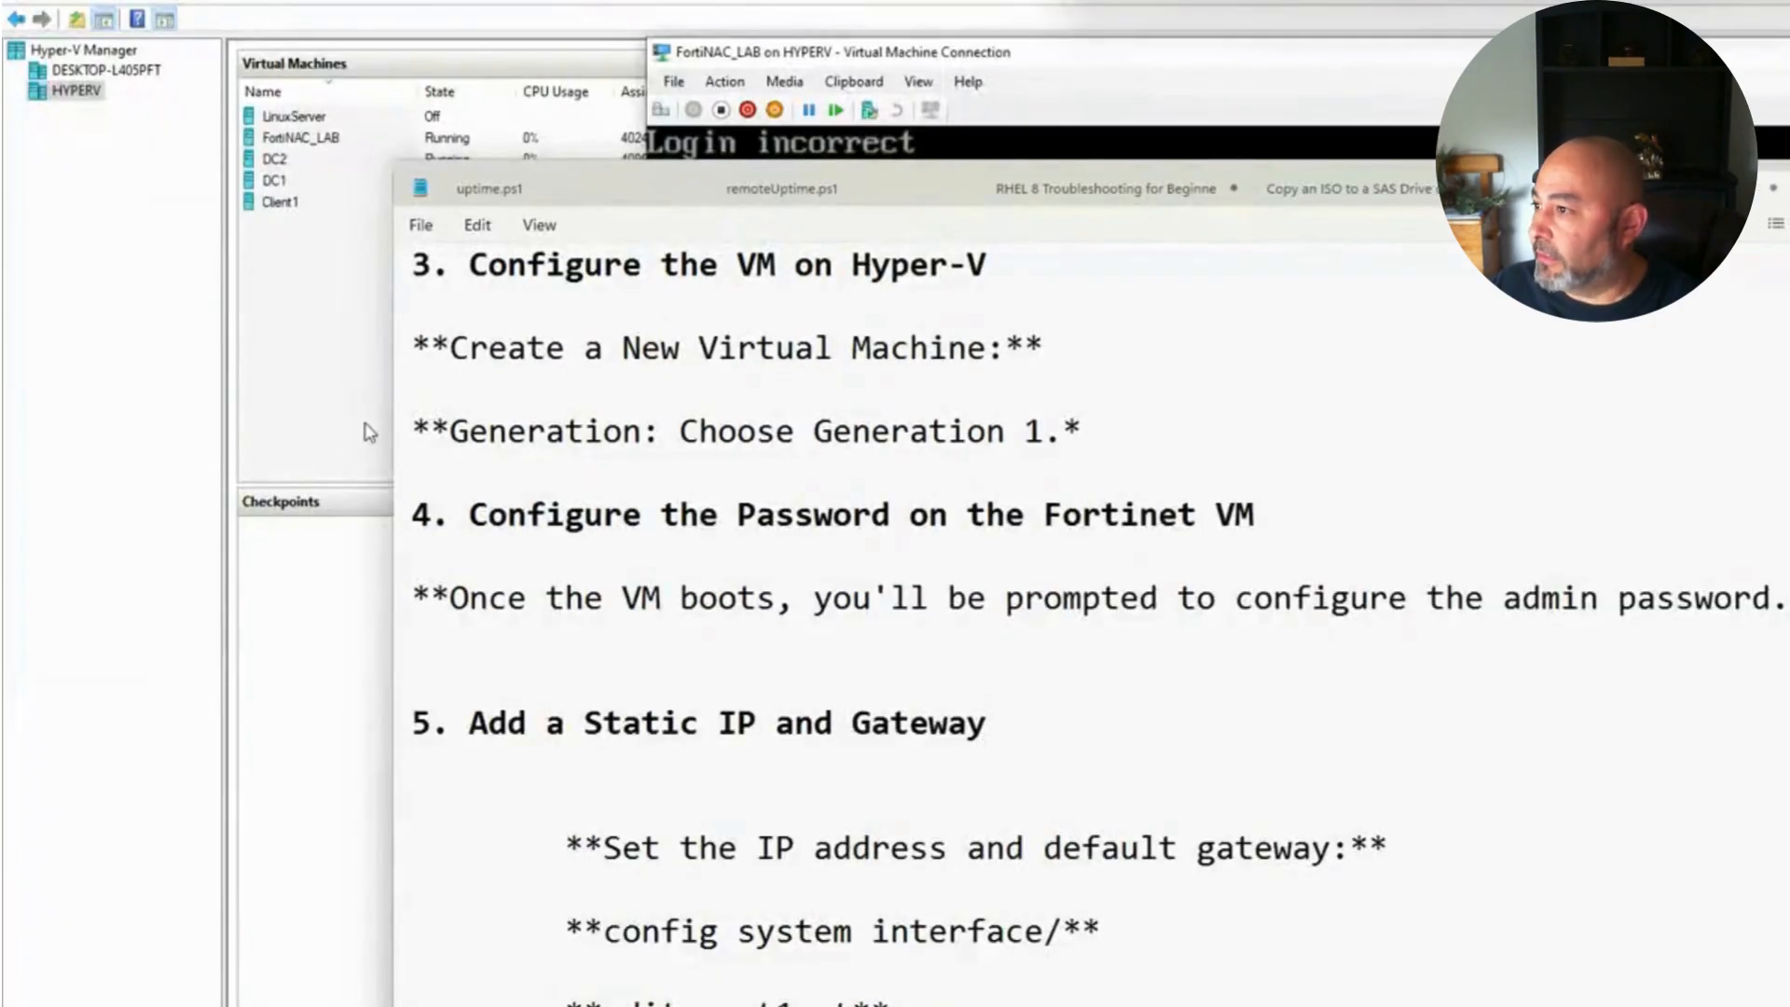
key(alt+Tab)
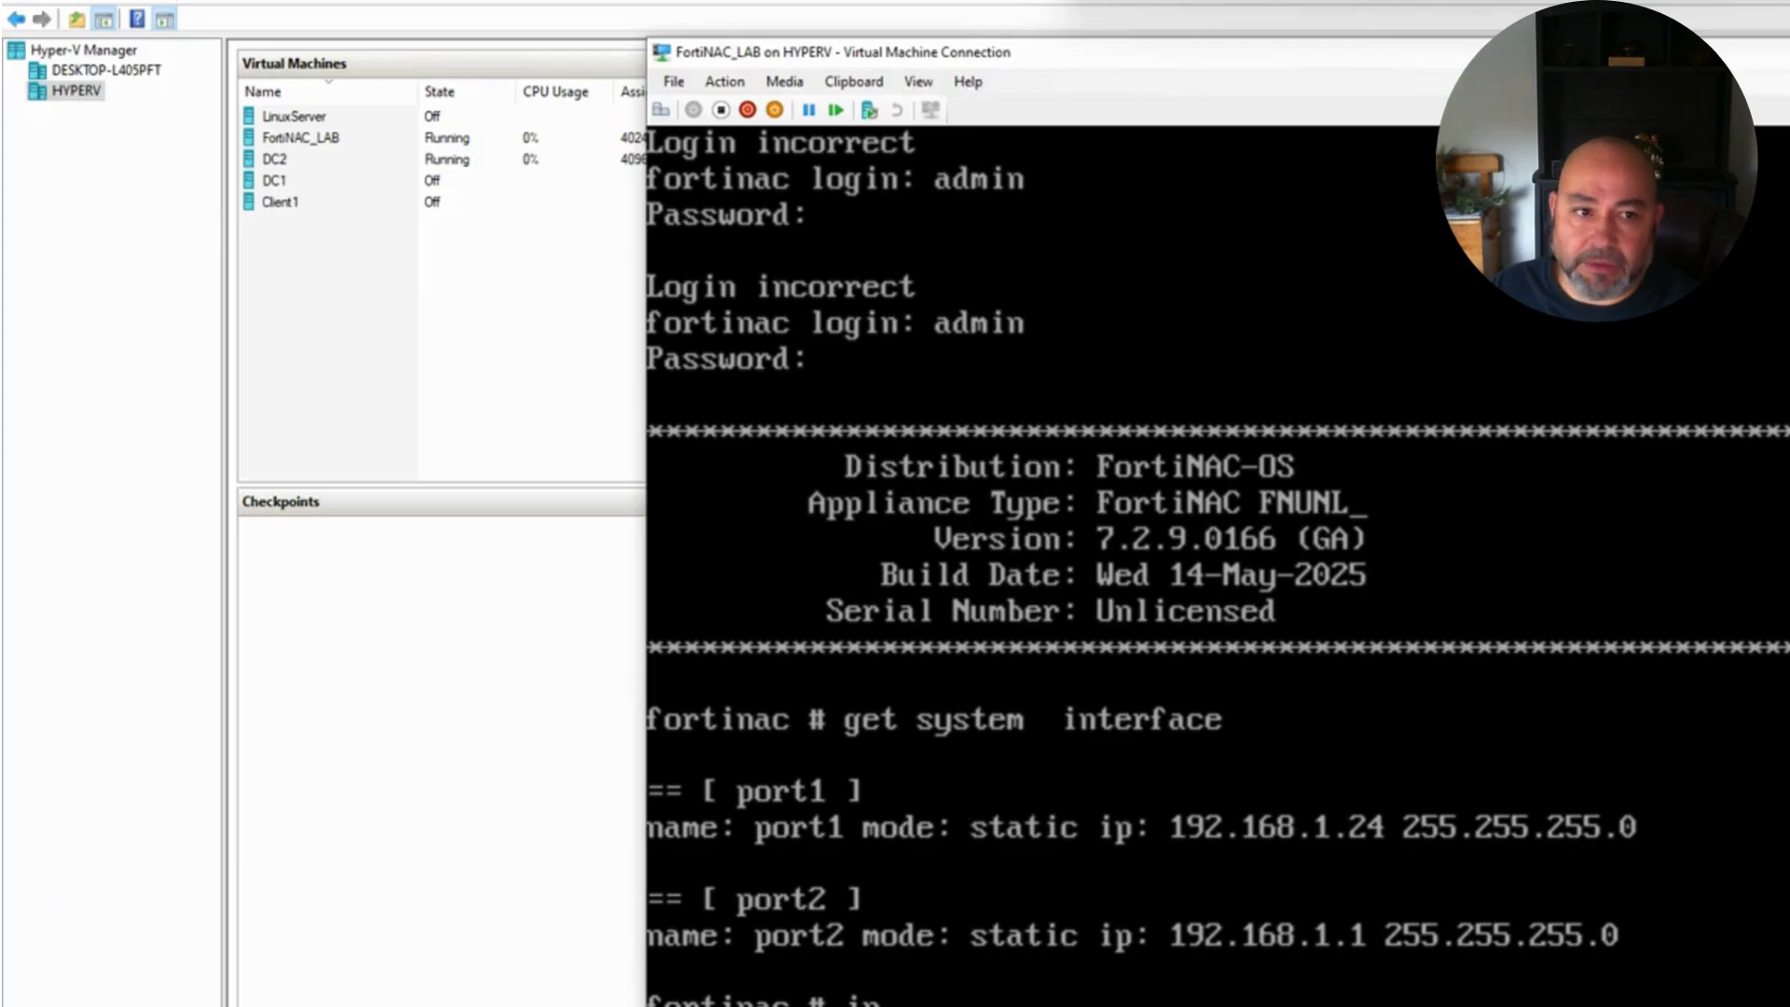
key(alt+Tab)
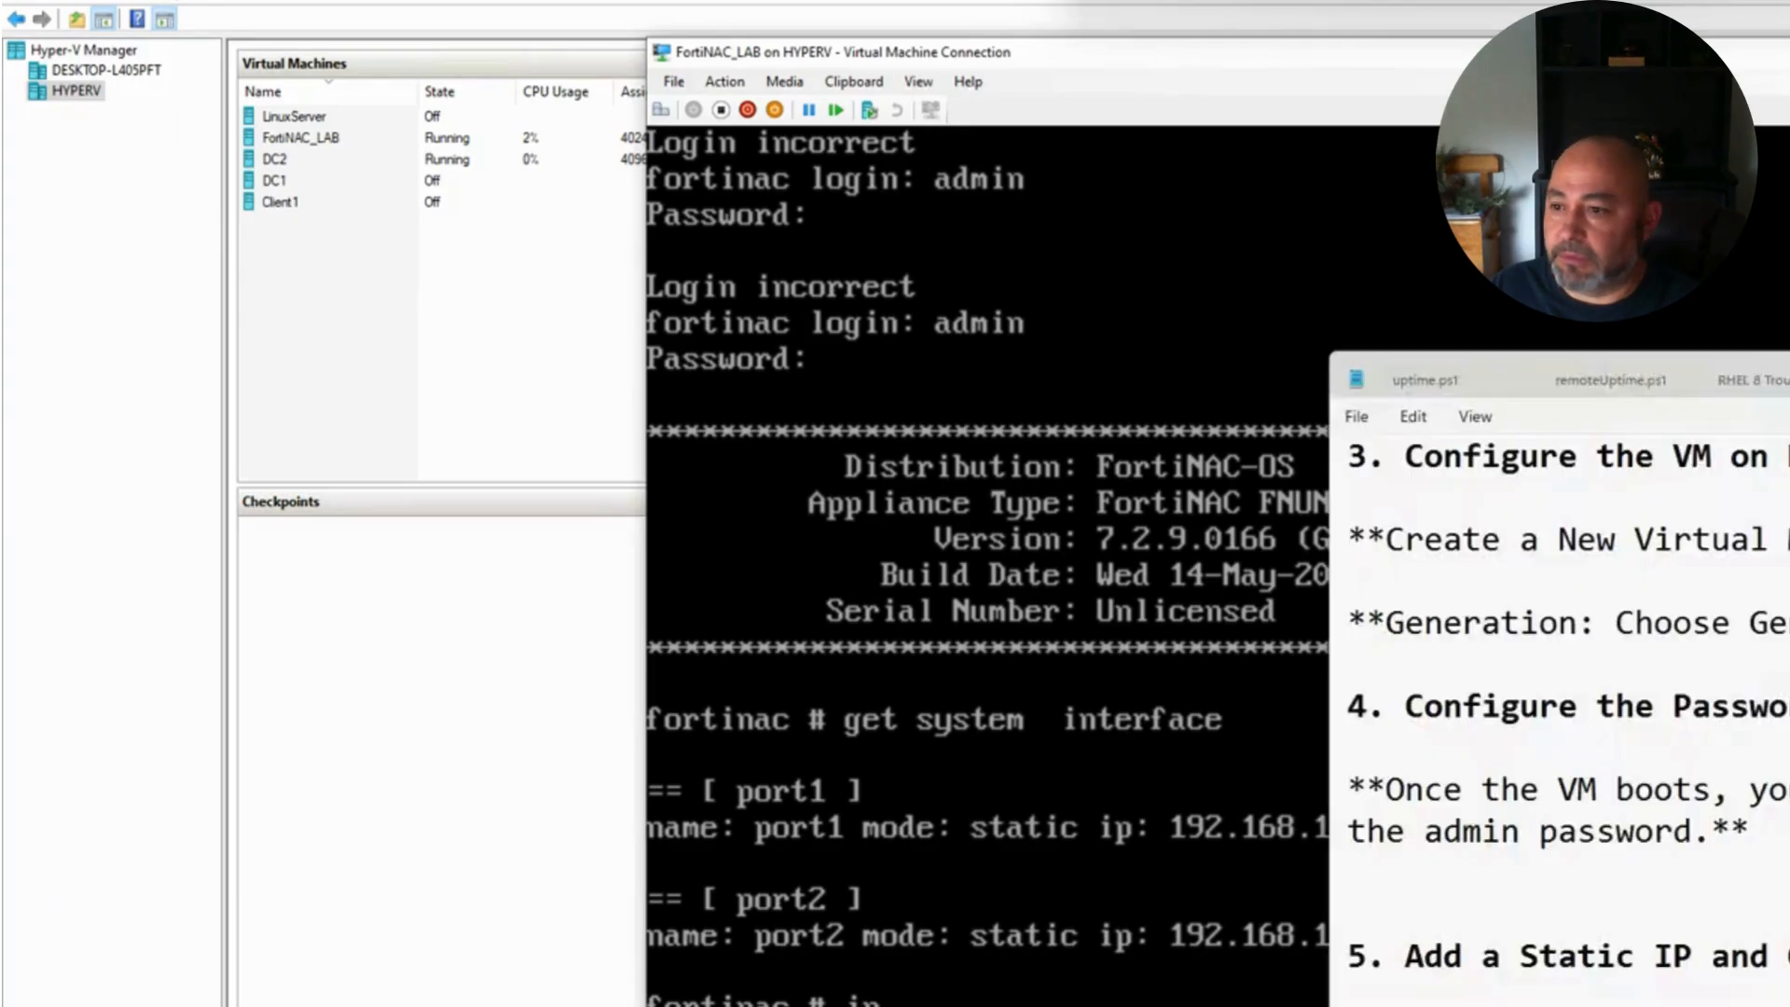
click(1016, 63)
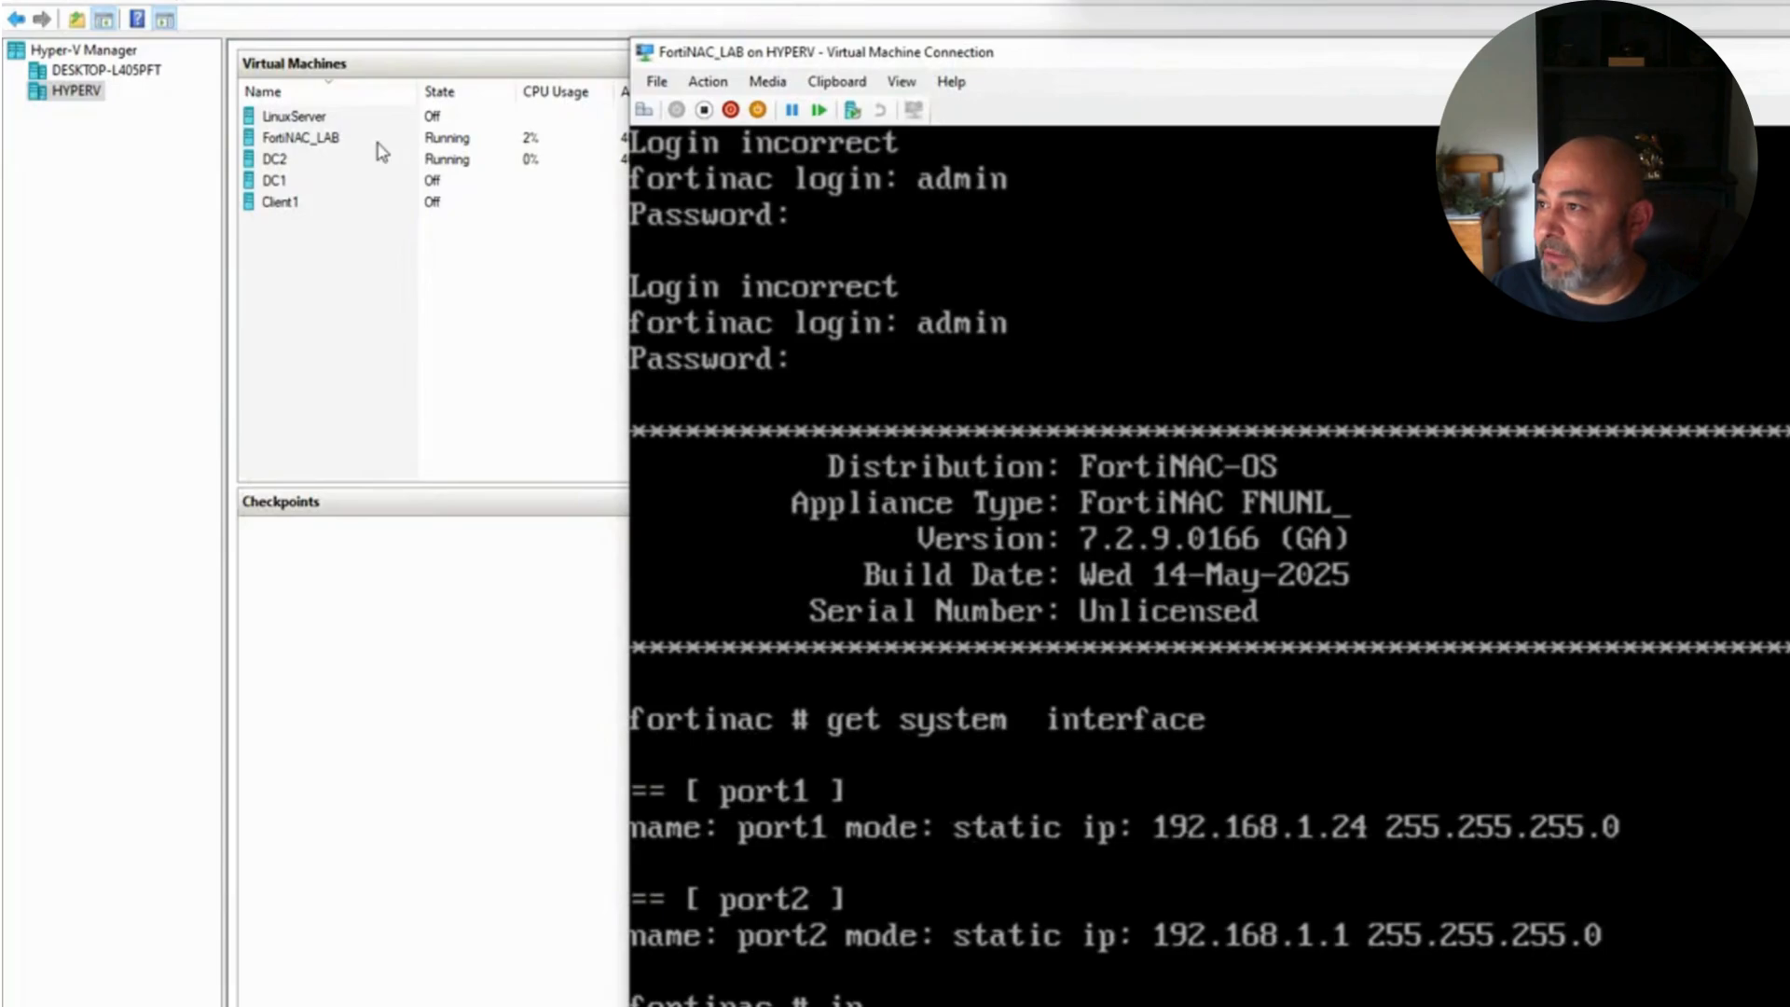
drag(1190, 61, 594, 113)
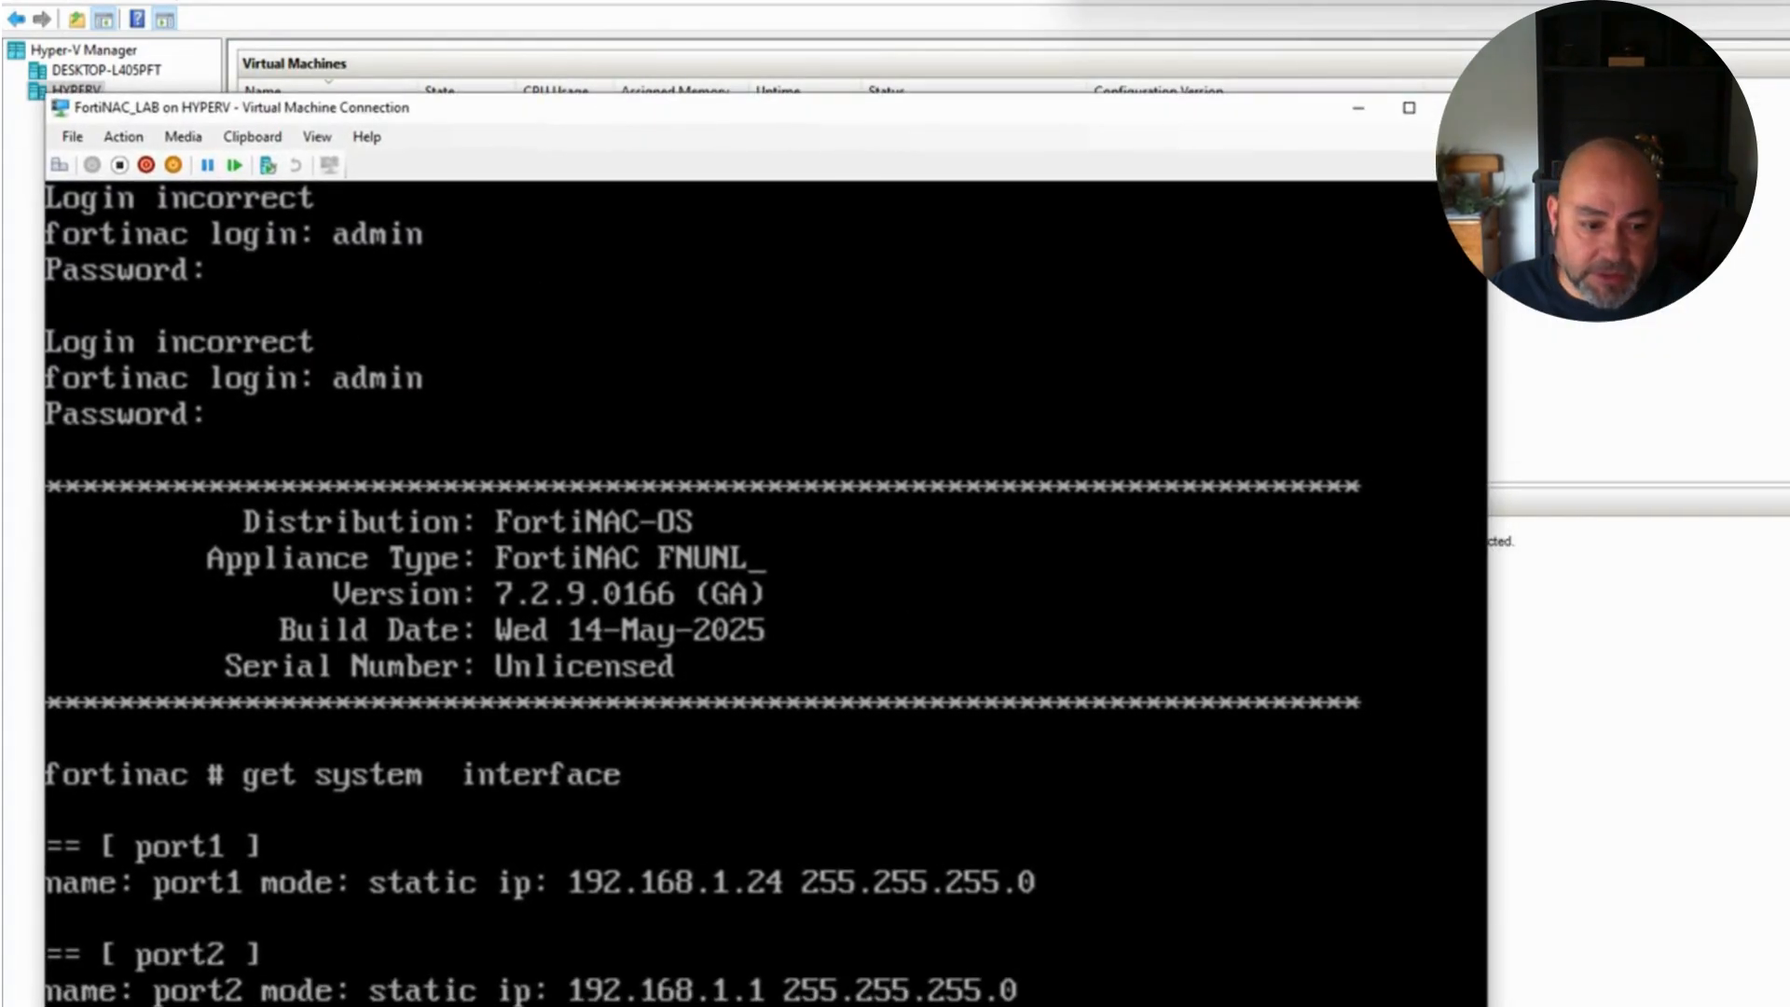
key(alt+Tab)
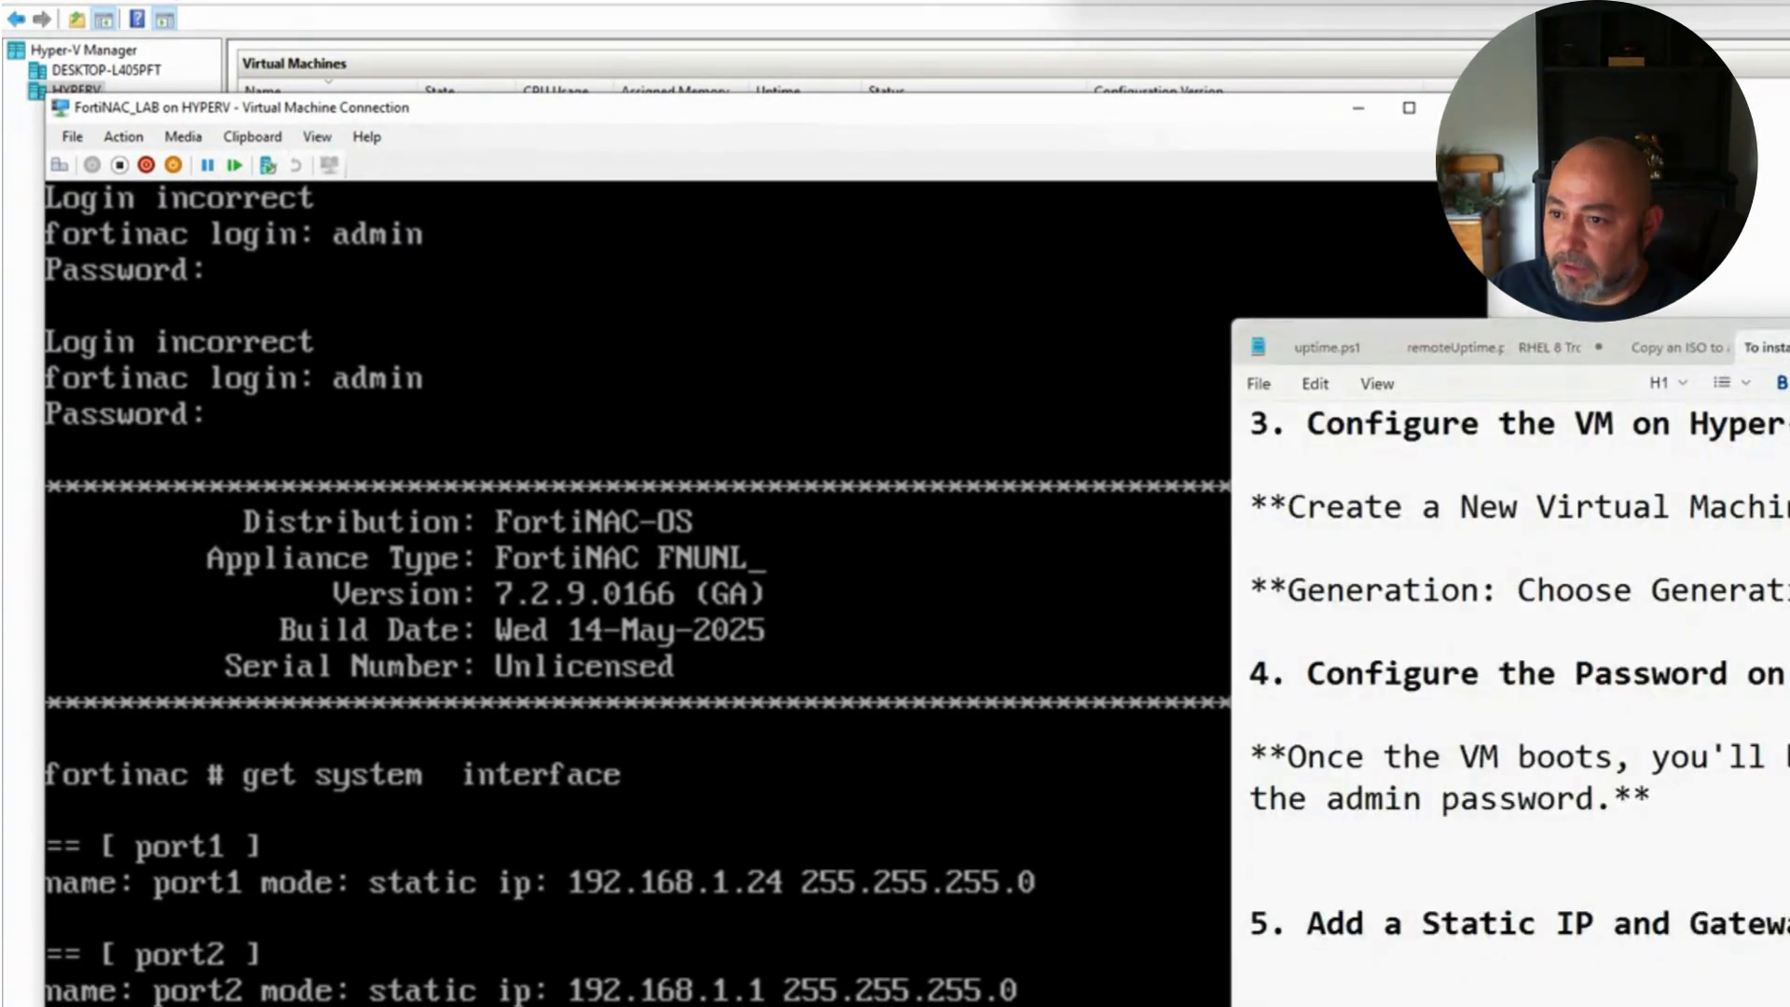
drag(1771, 347, 1789, 80)
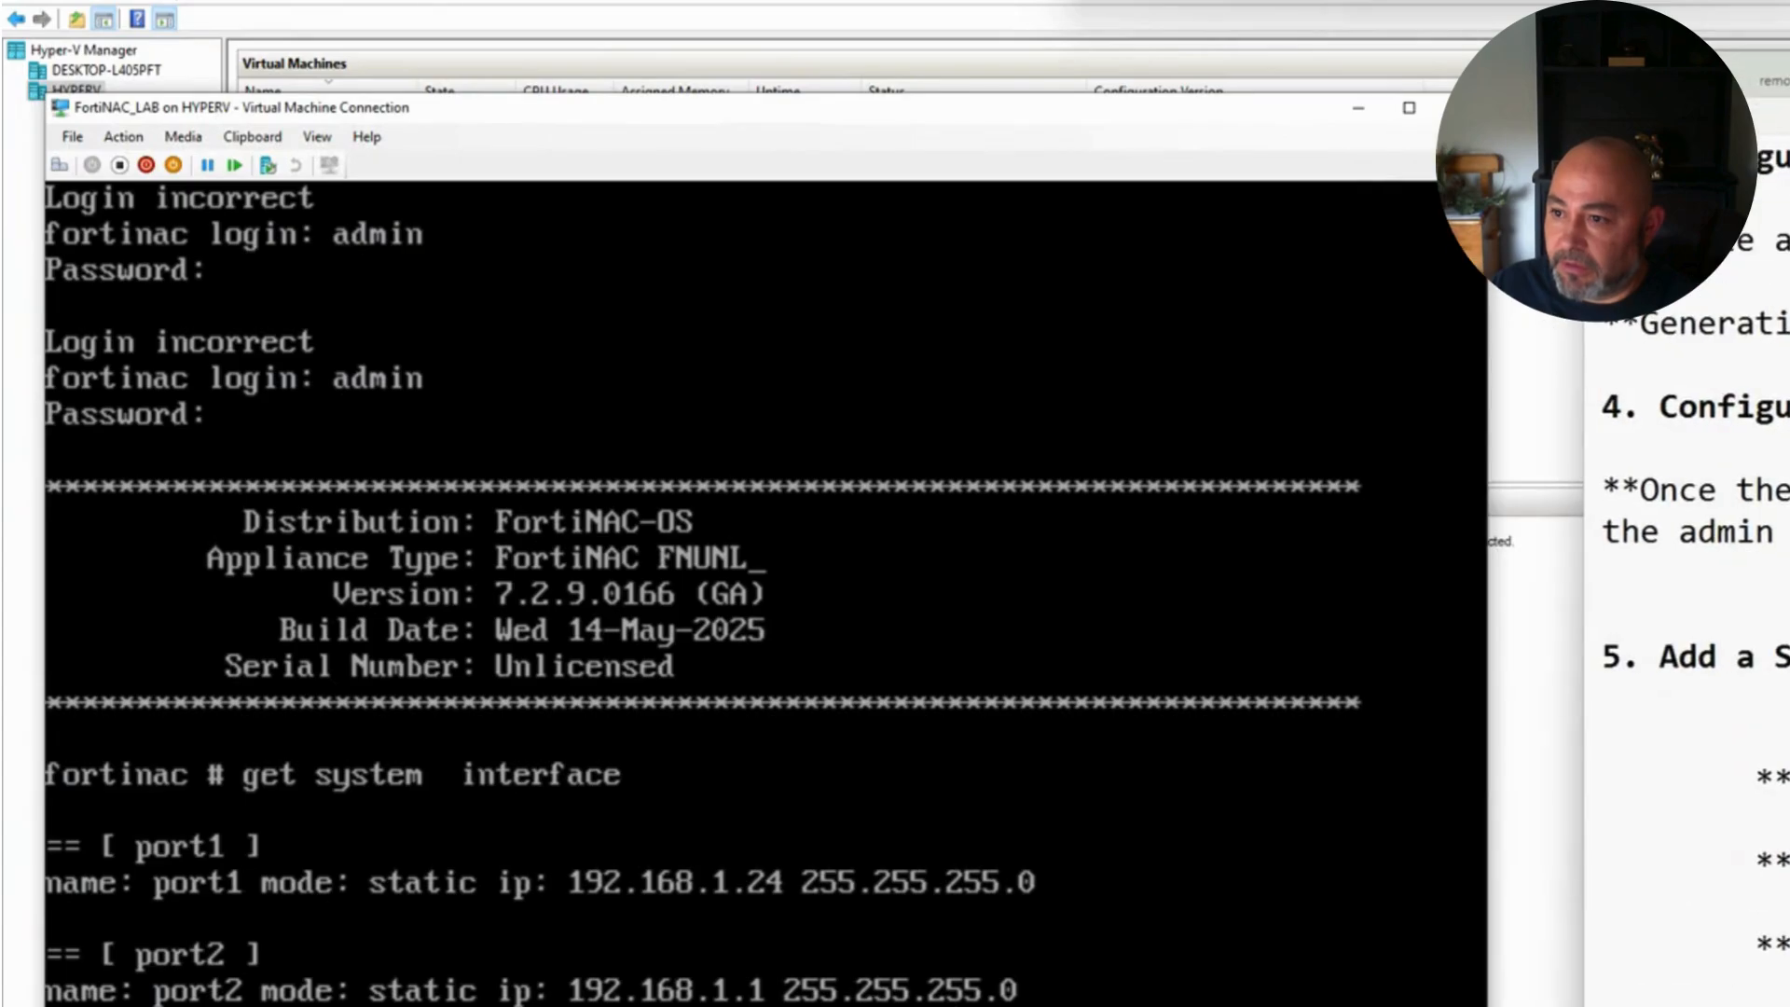
Step: Check Hyper-V Manager and the notes, then return to an empty console prompt
click(558, 820)
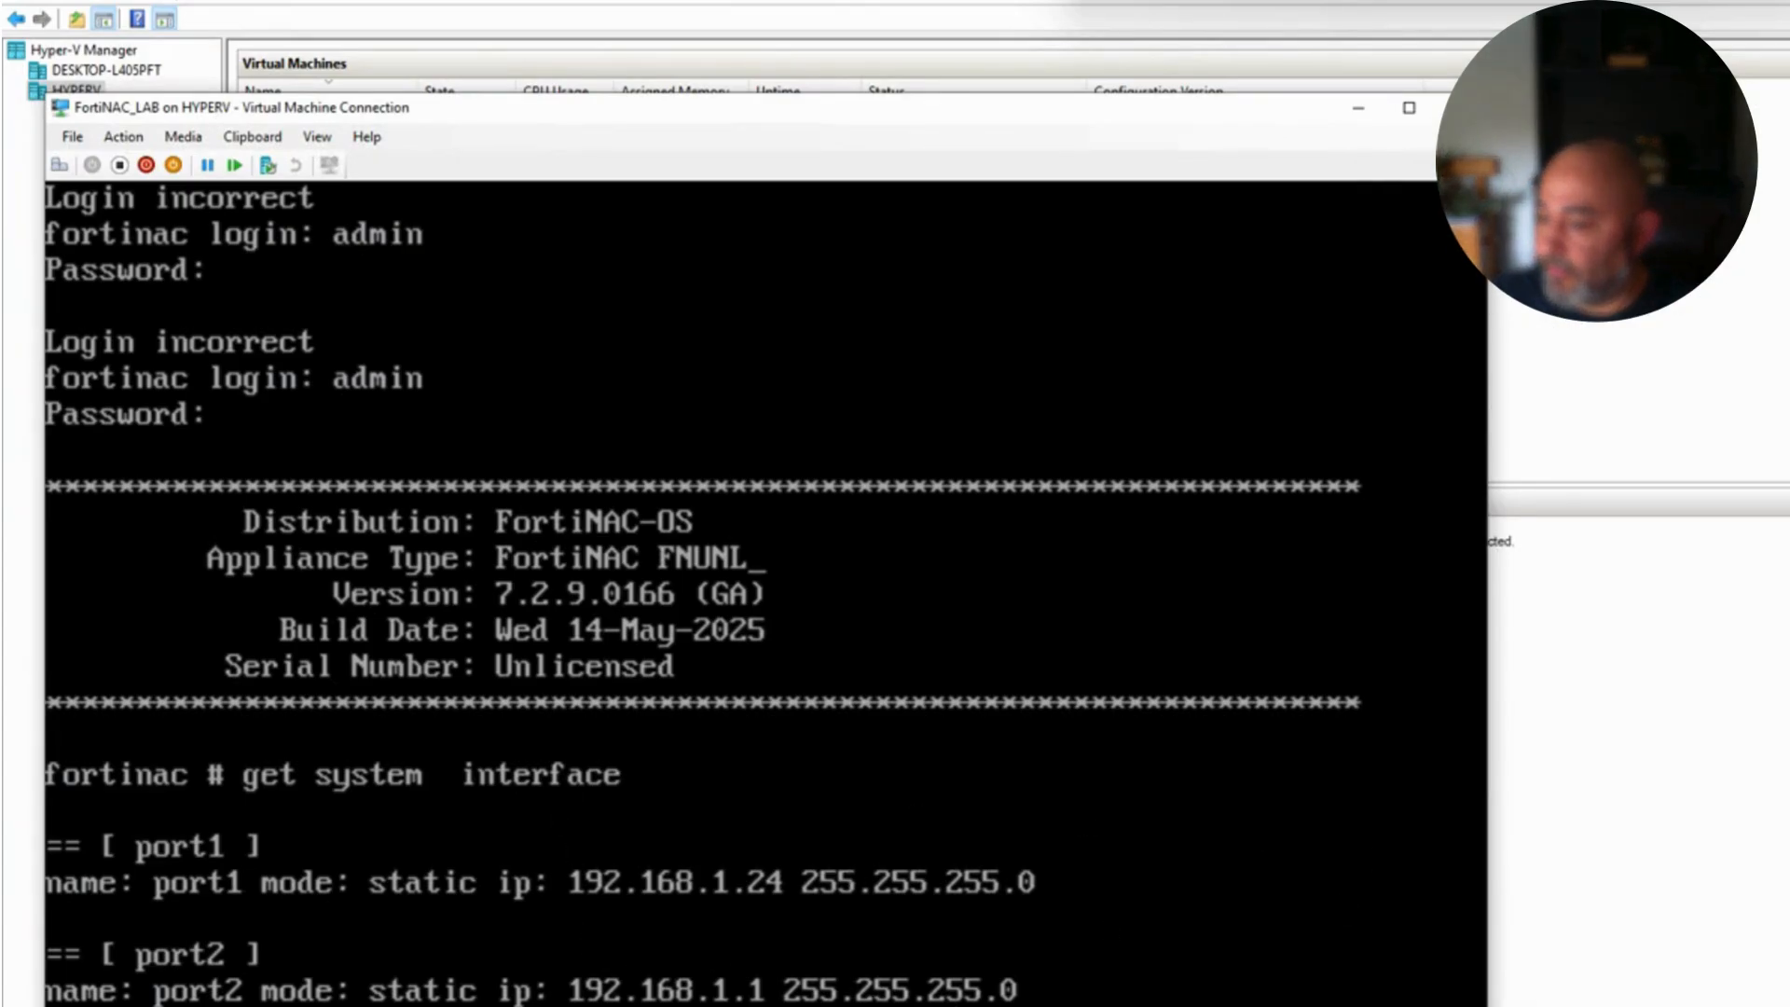
key(alt+Tab)
key(alt+Tab)
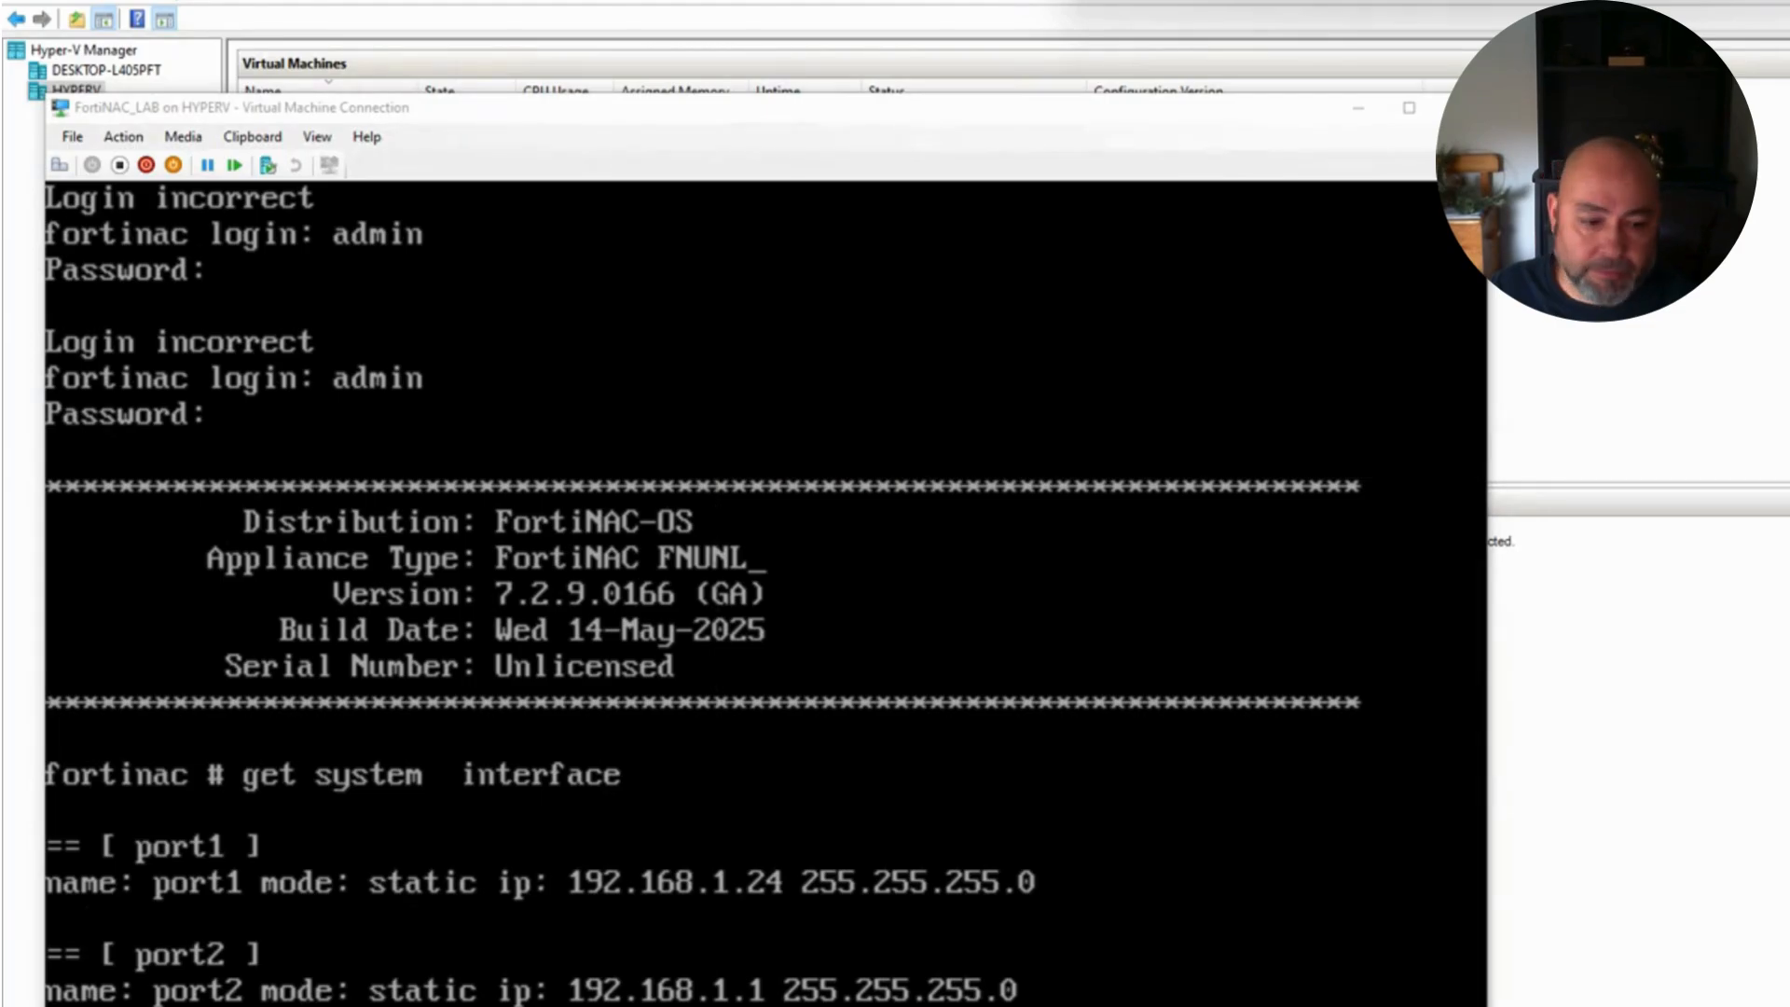
key(alt+Tab)
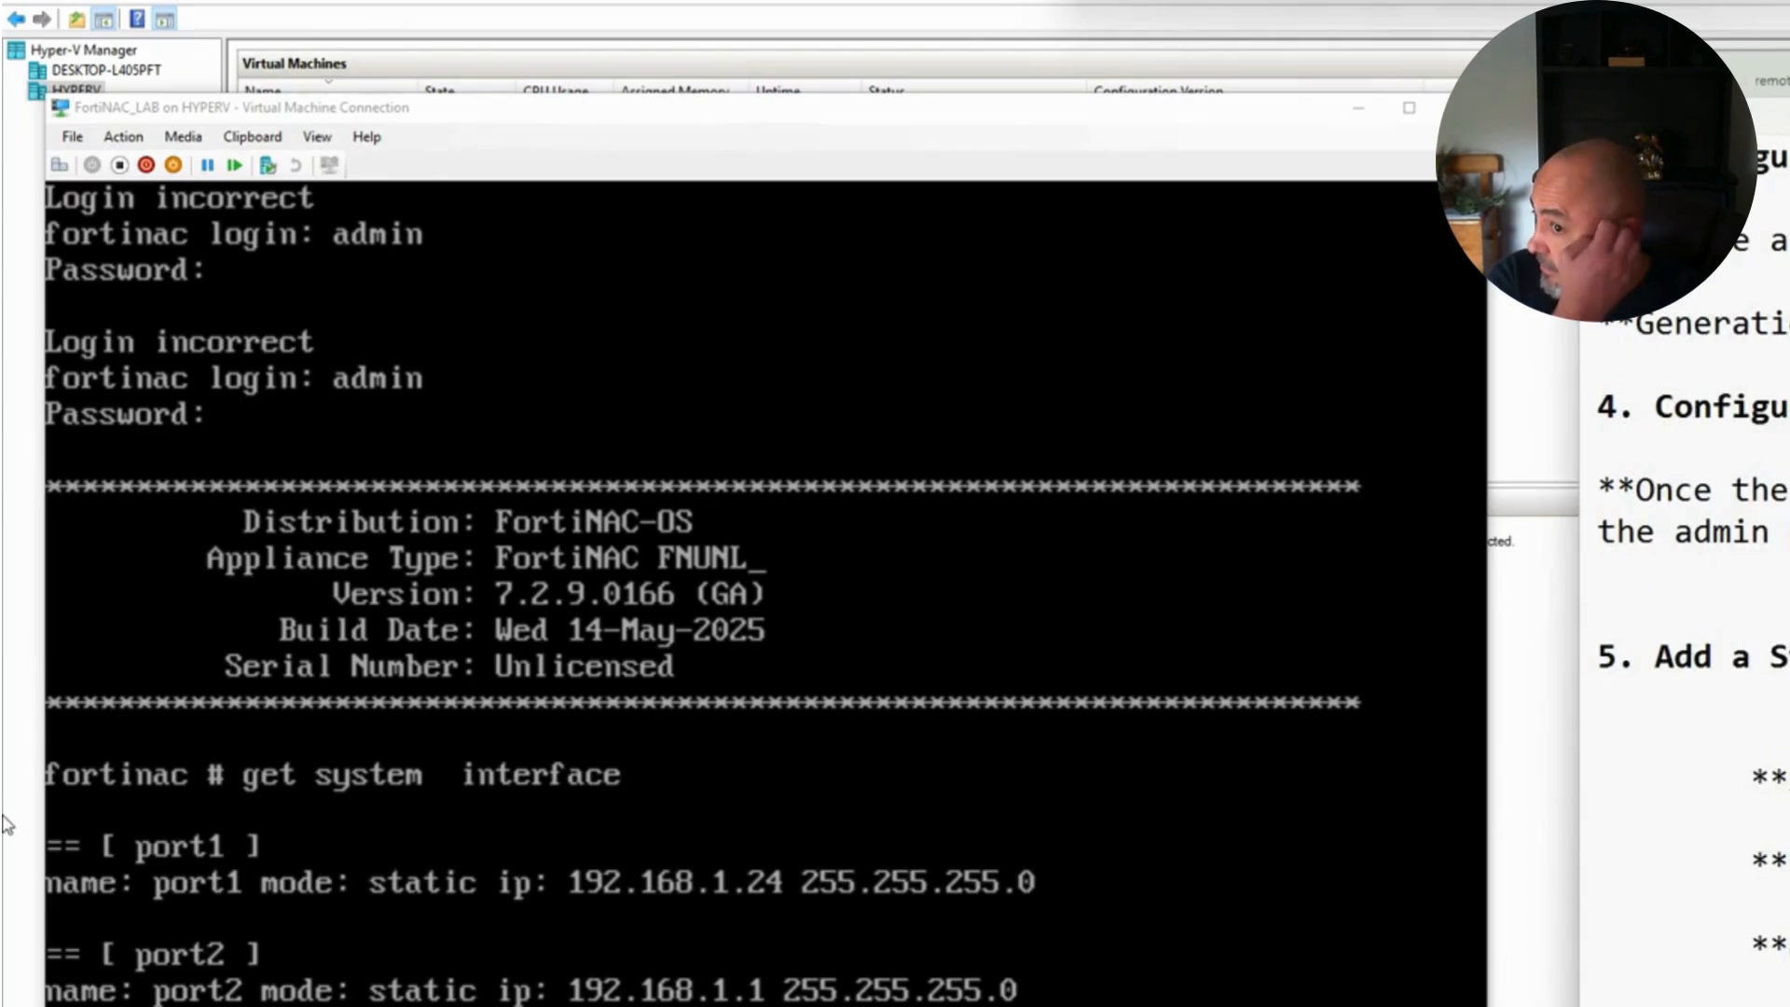
click(7, 970)
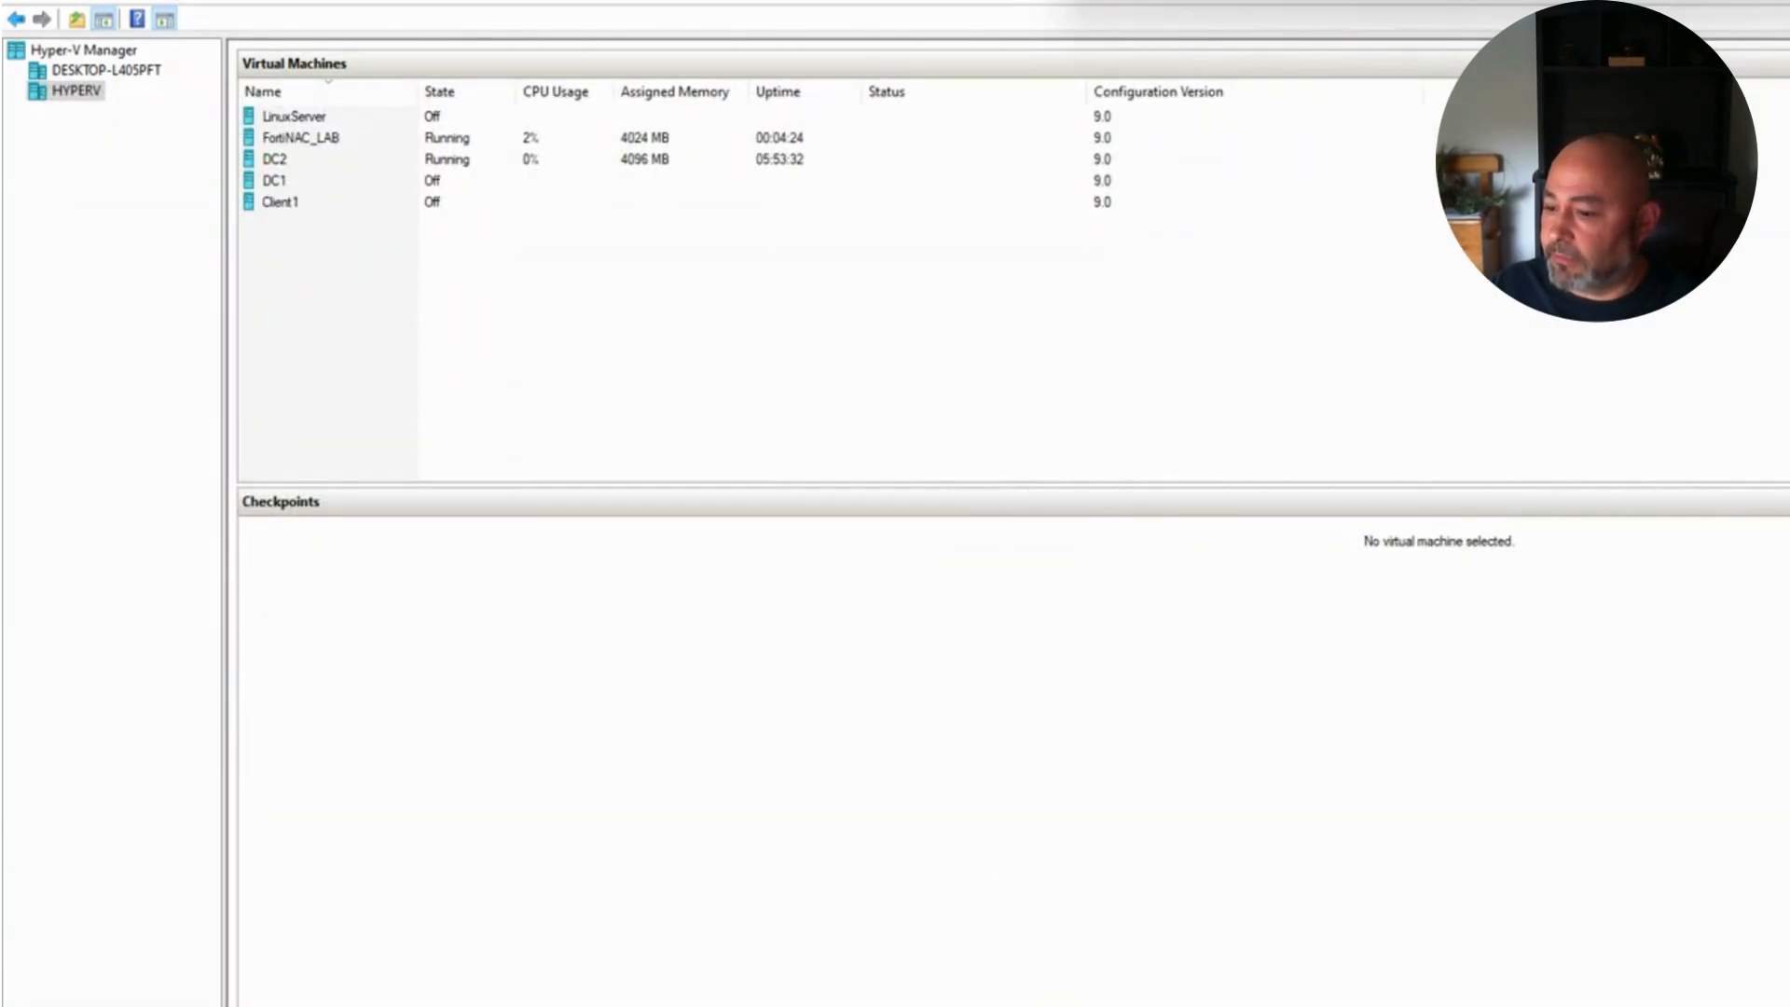
key(alt+Tab)
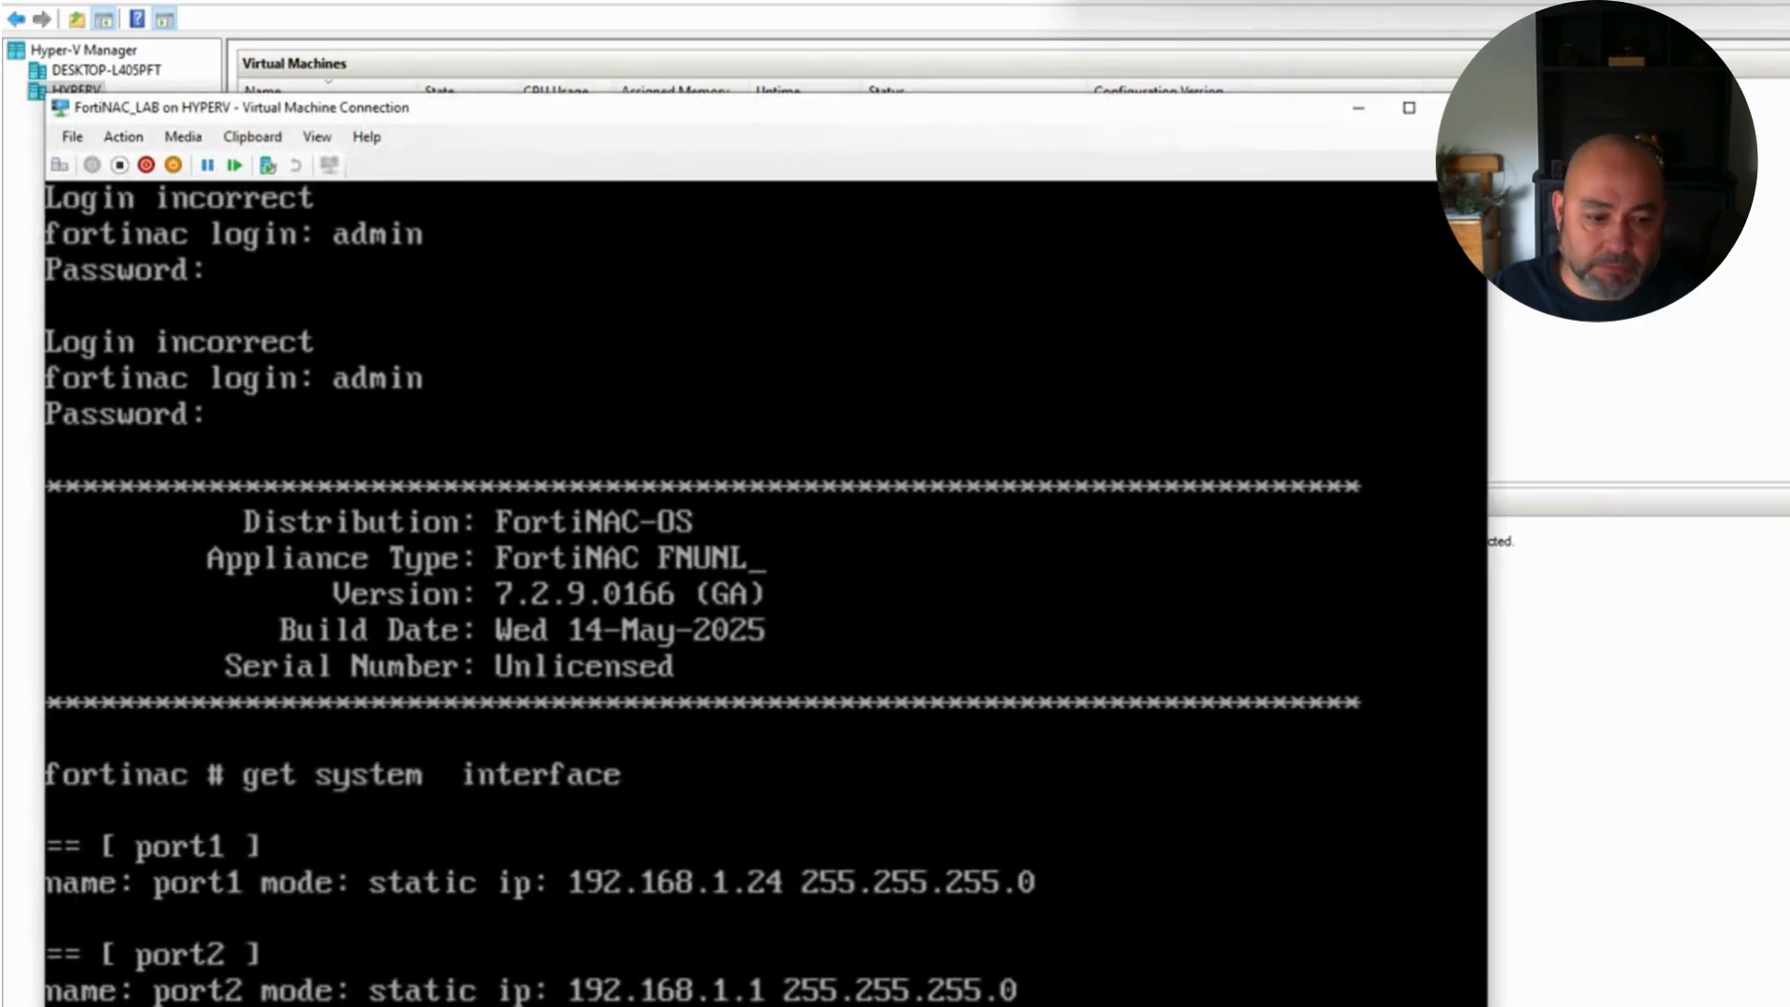
key(alt+Tab)
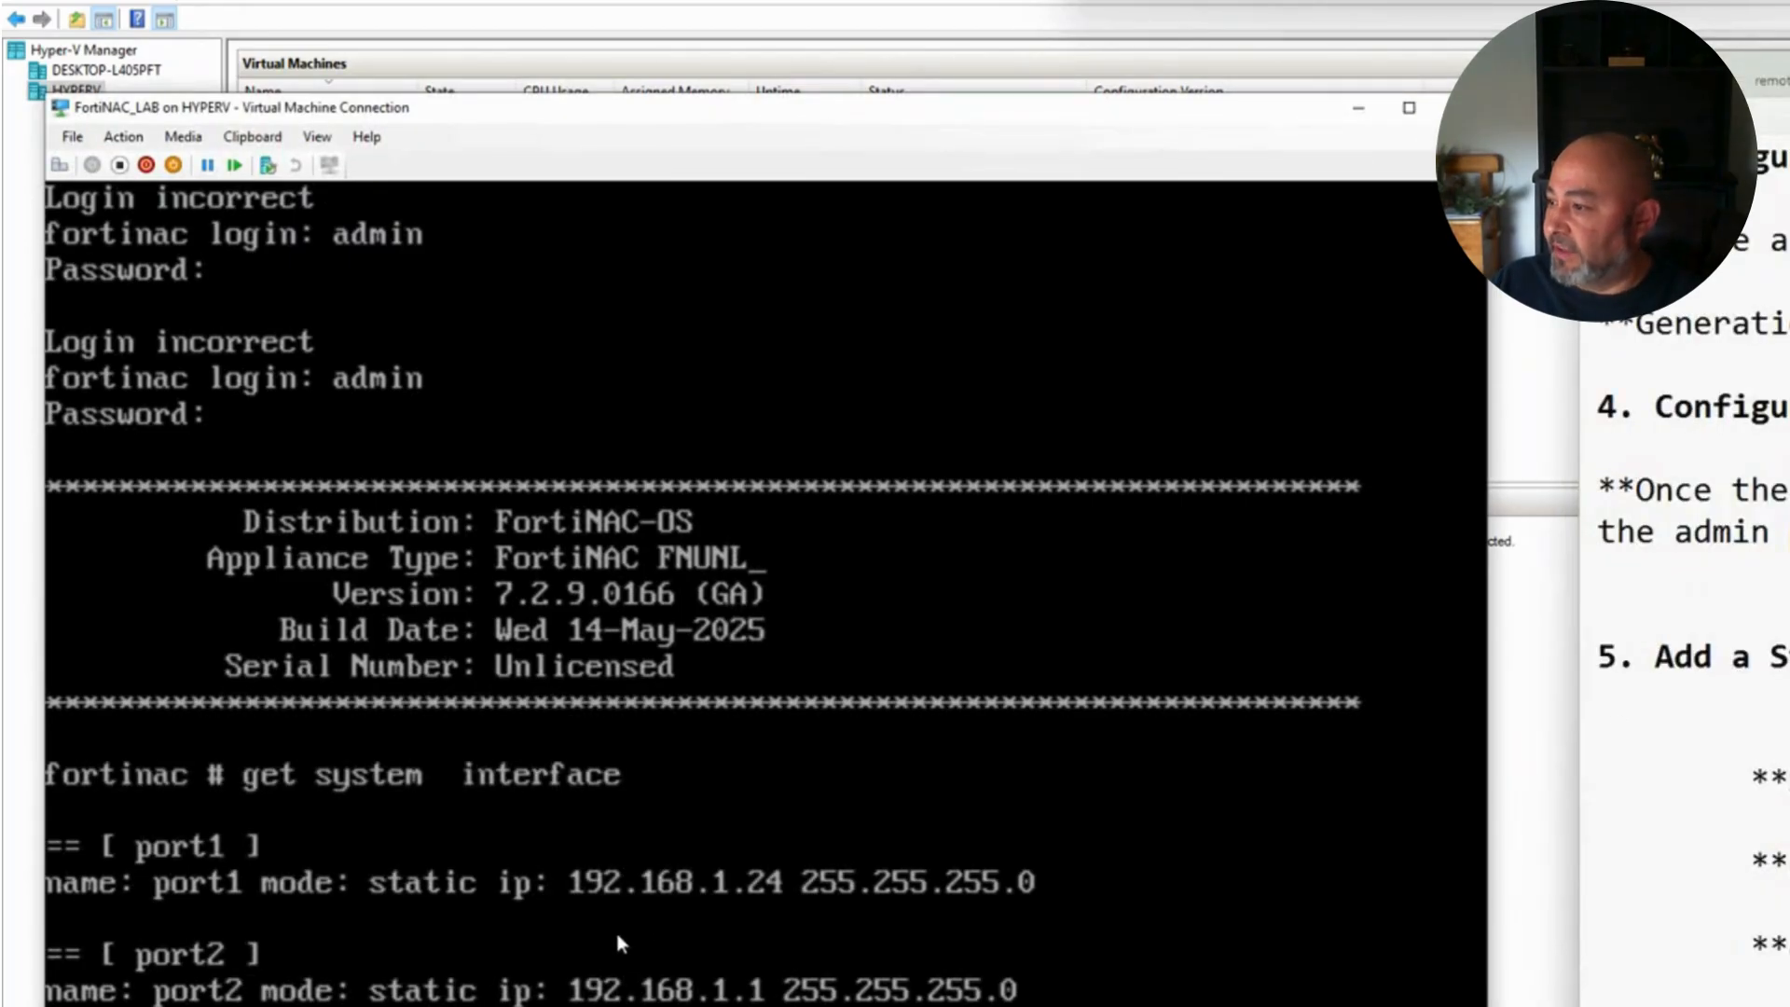
click(615, 1005)
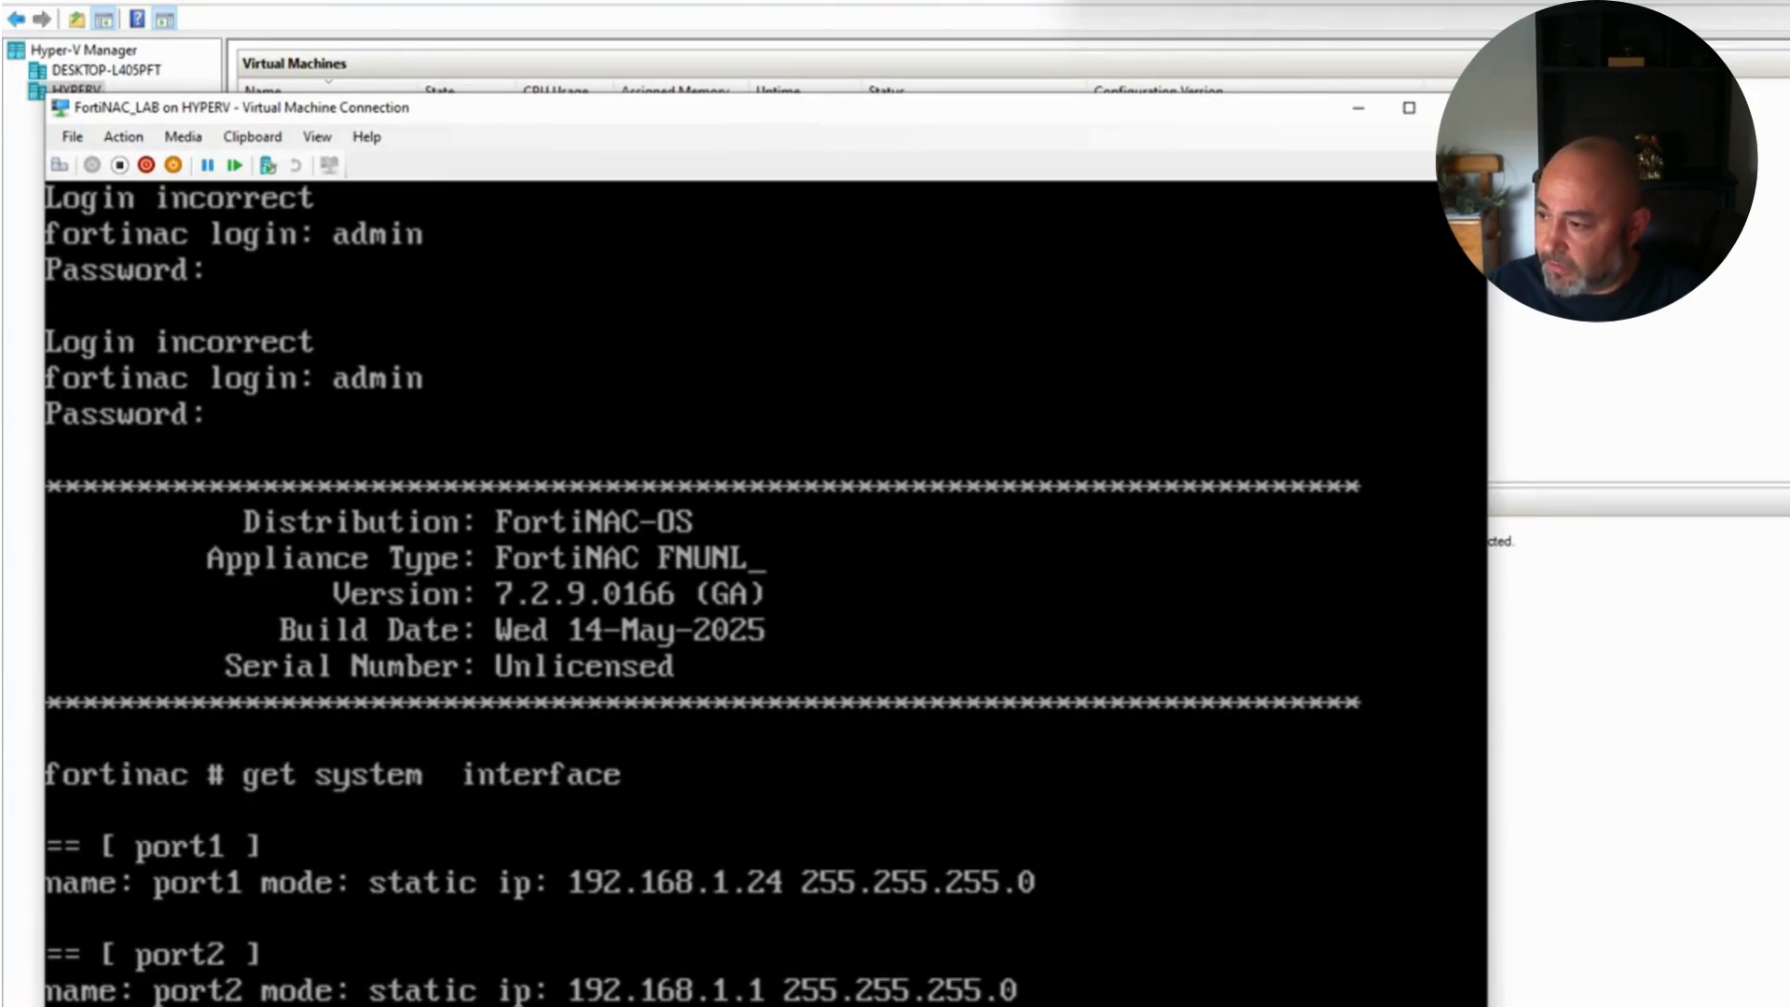
key(Return)
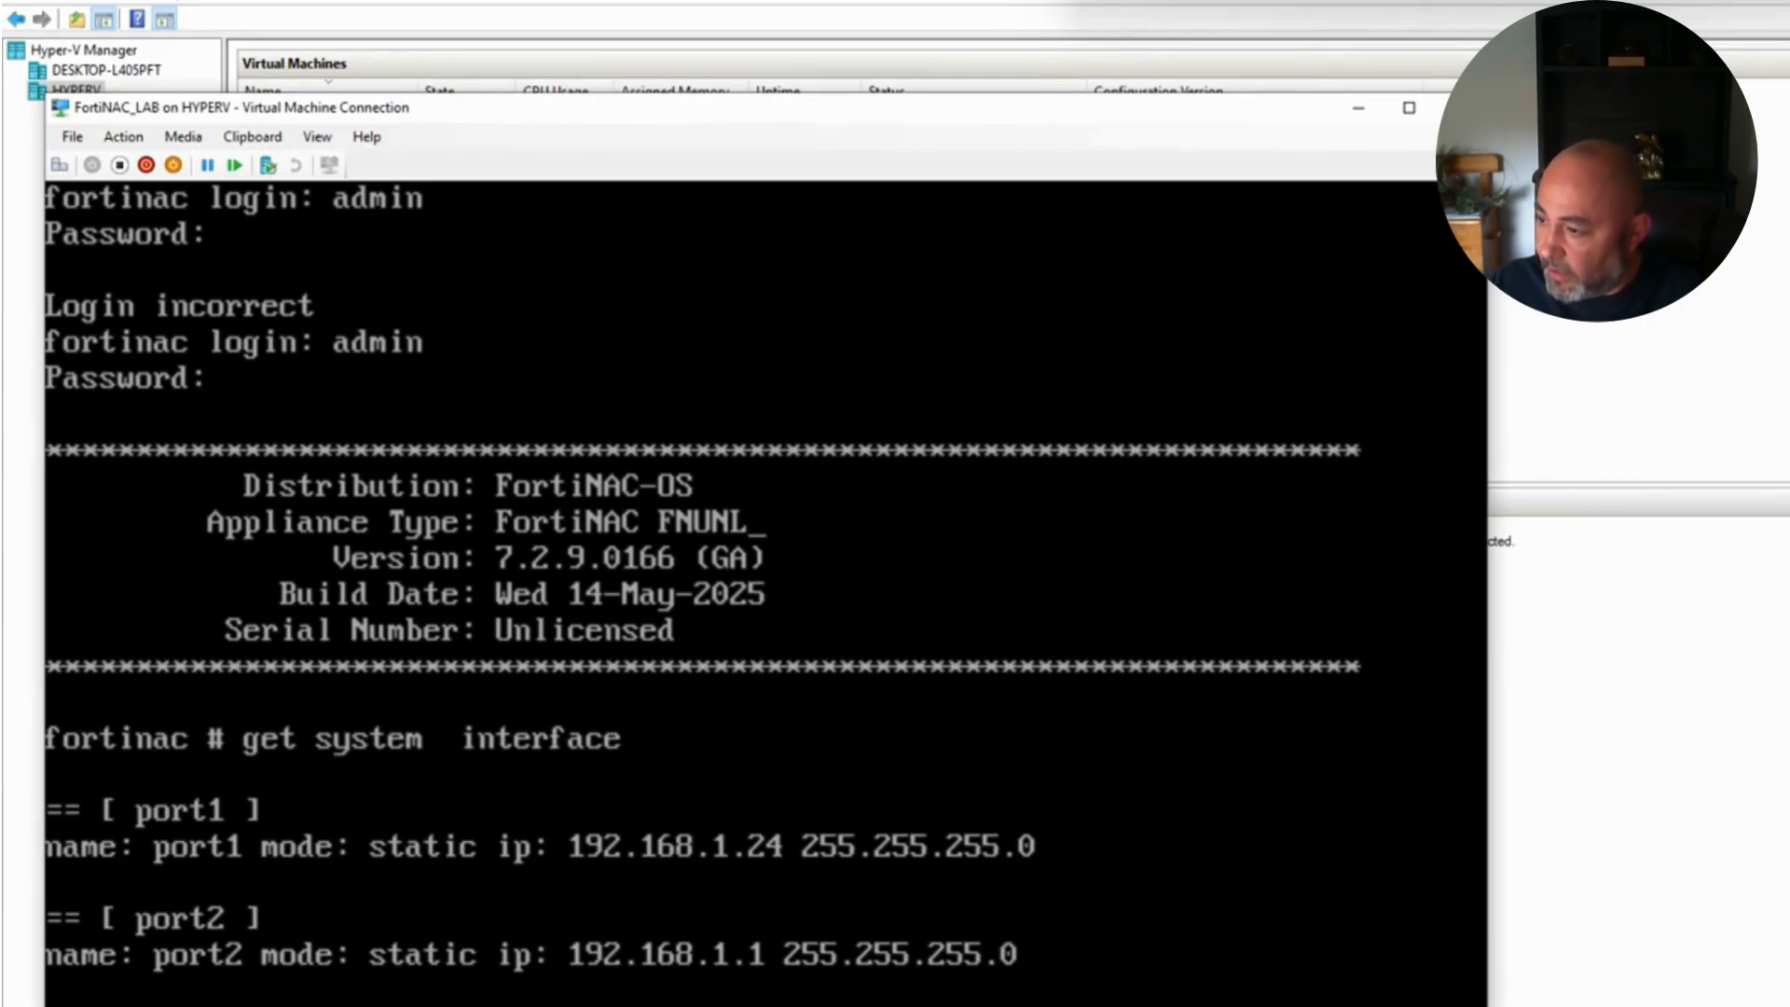
Step: Enter port1 at the interface prompt, then after consulting the notes type 'edit port1'
text(port1)
key(Return)
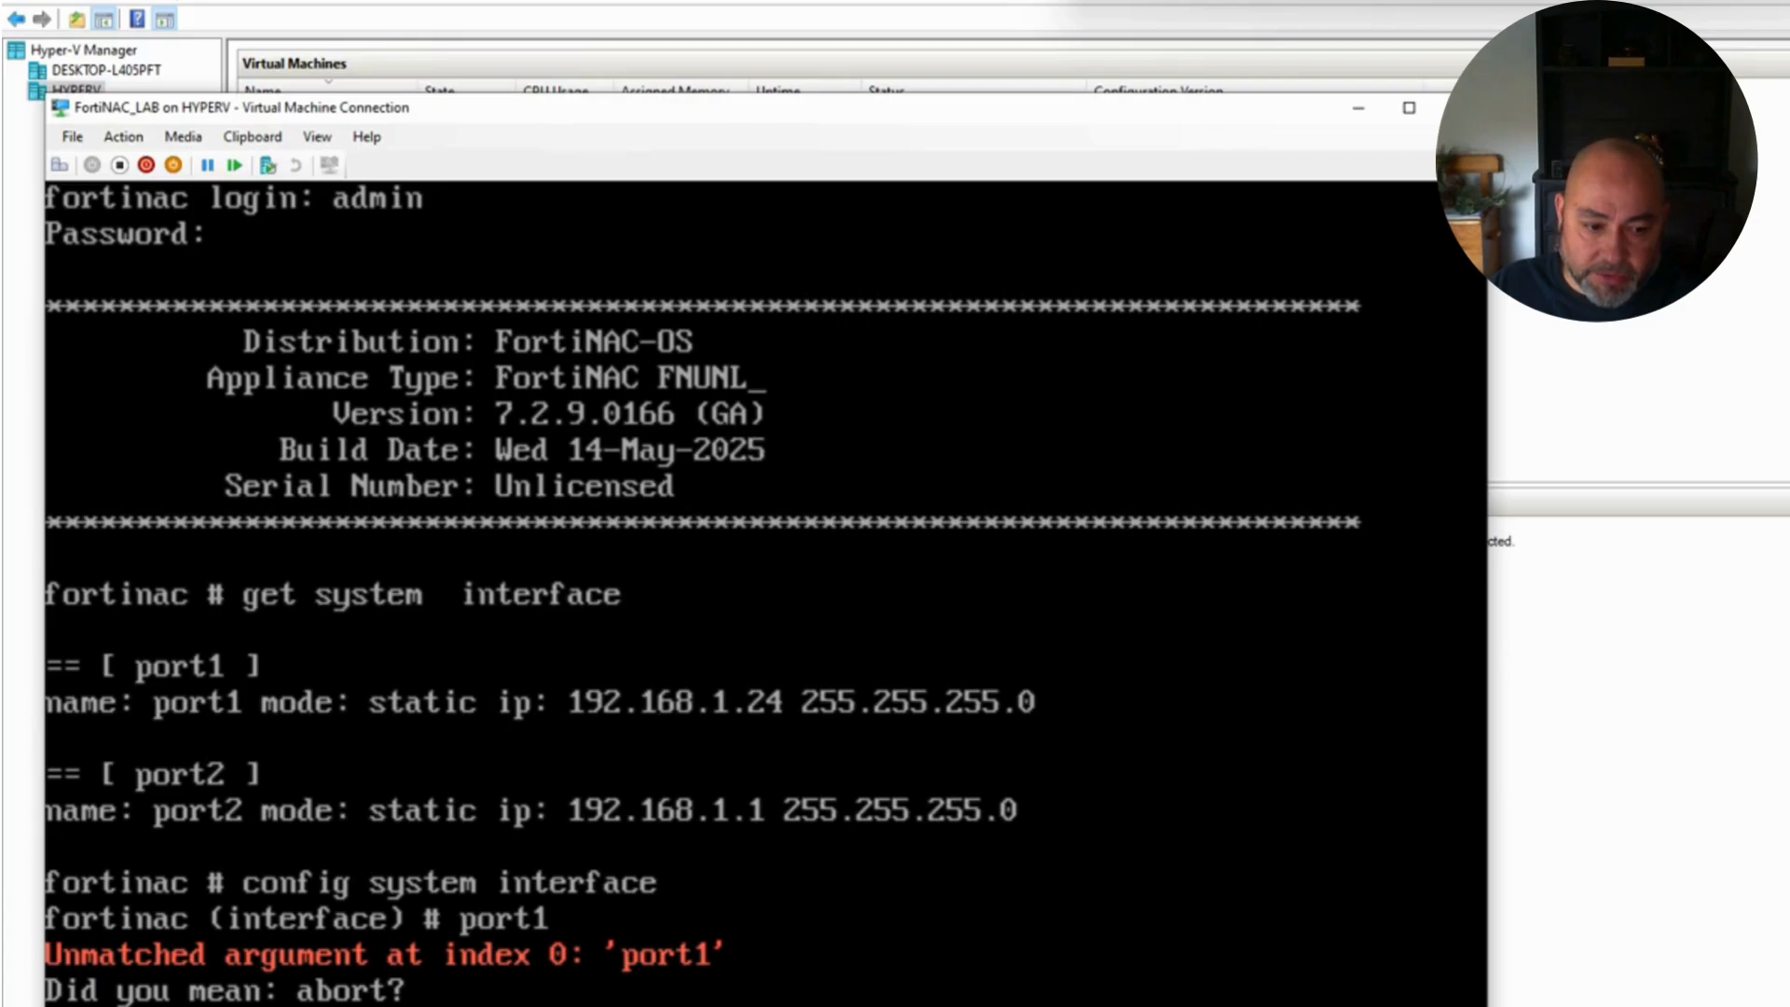
key(alt+Tab)
scroll(1683, 559, down, 1)
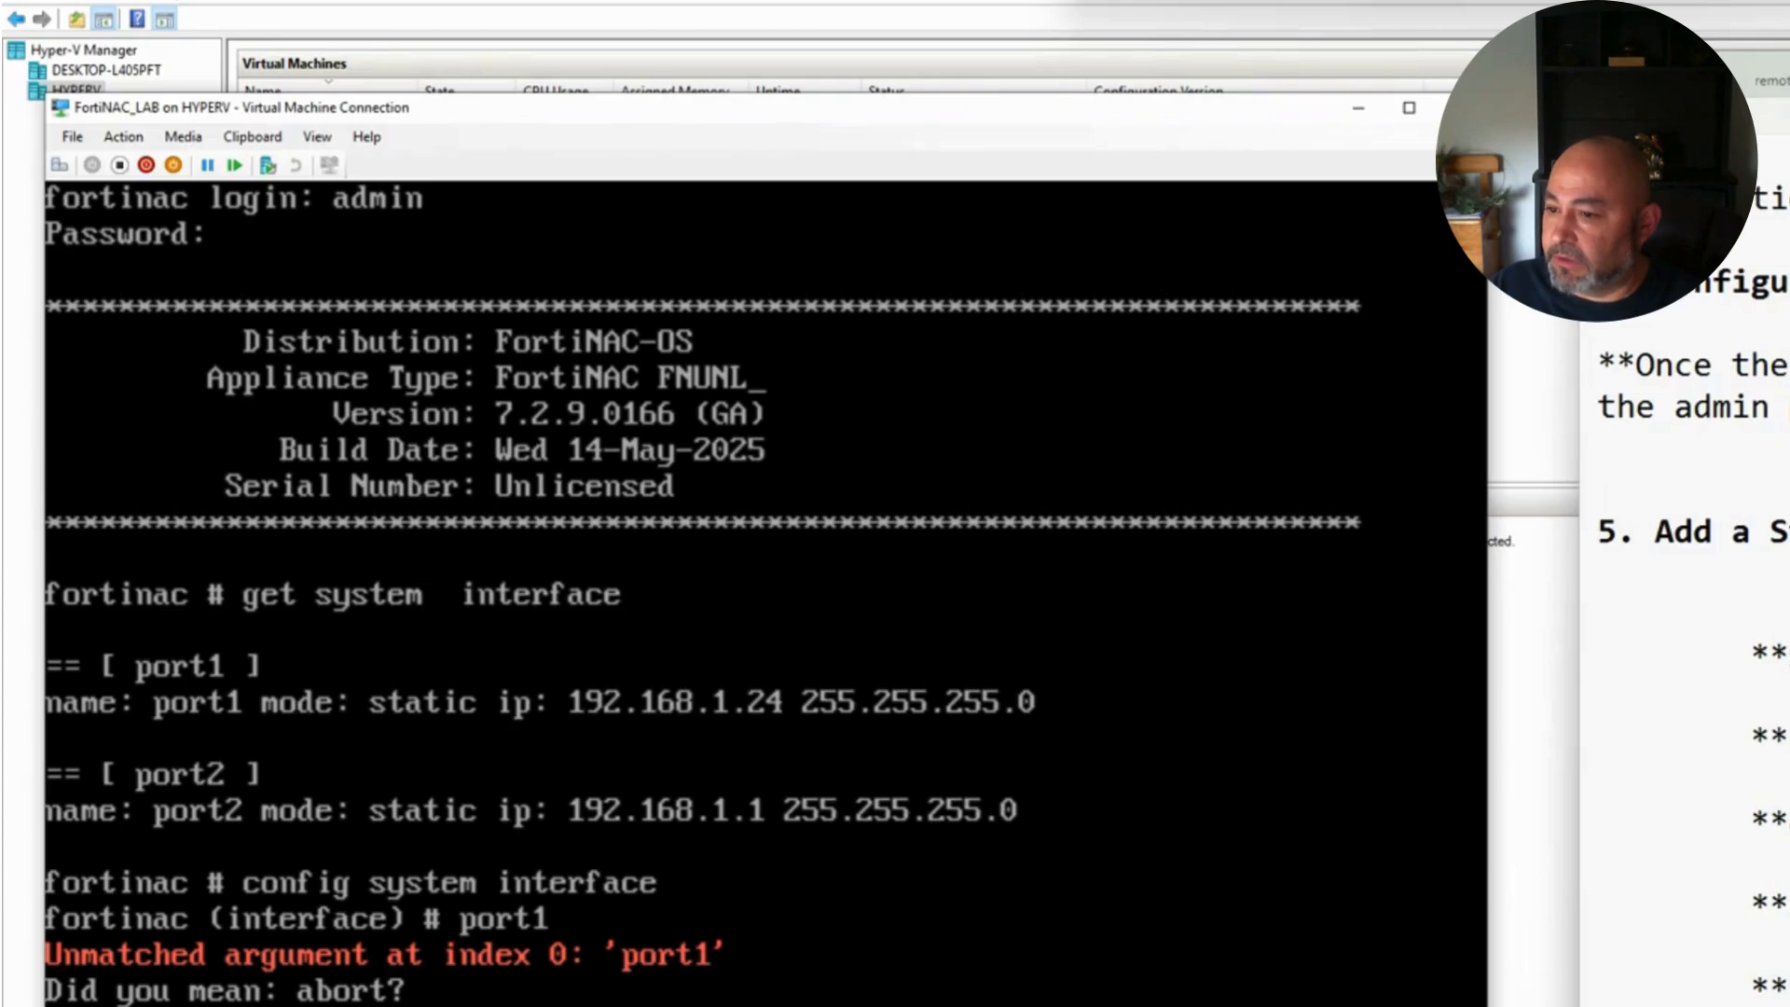
scroll(1682, 559, down, 1)
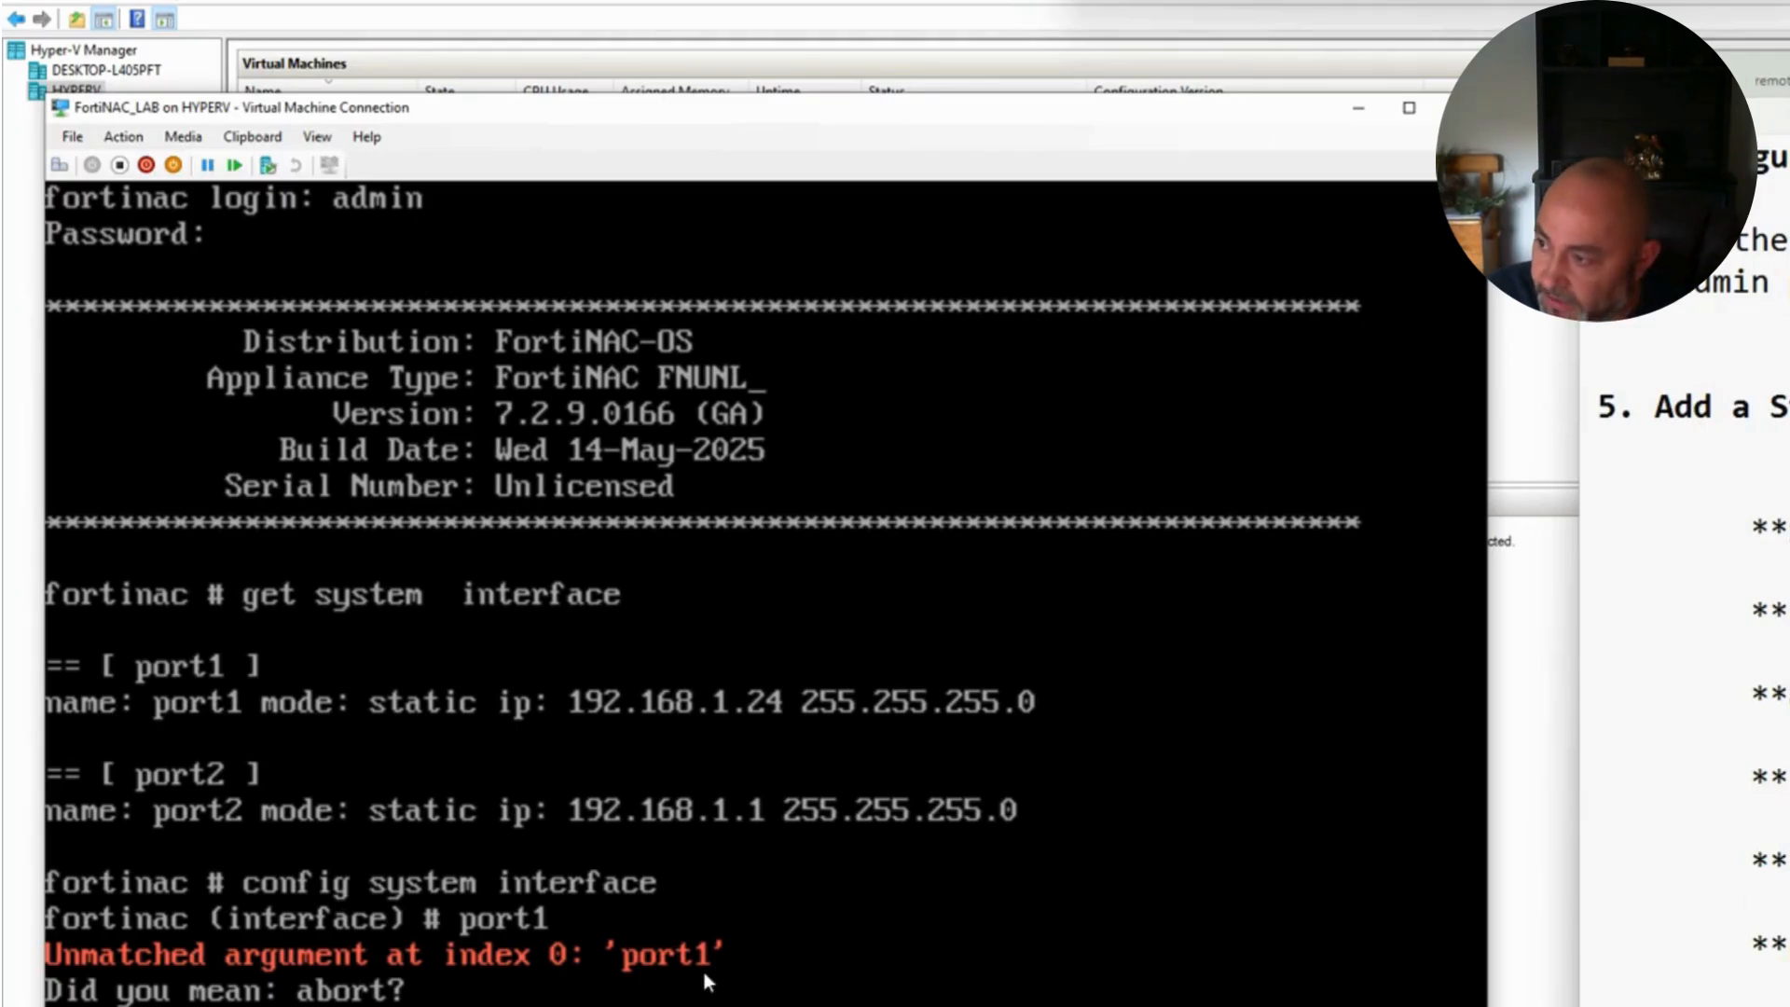
click(827, 976)
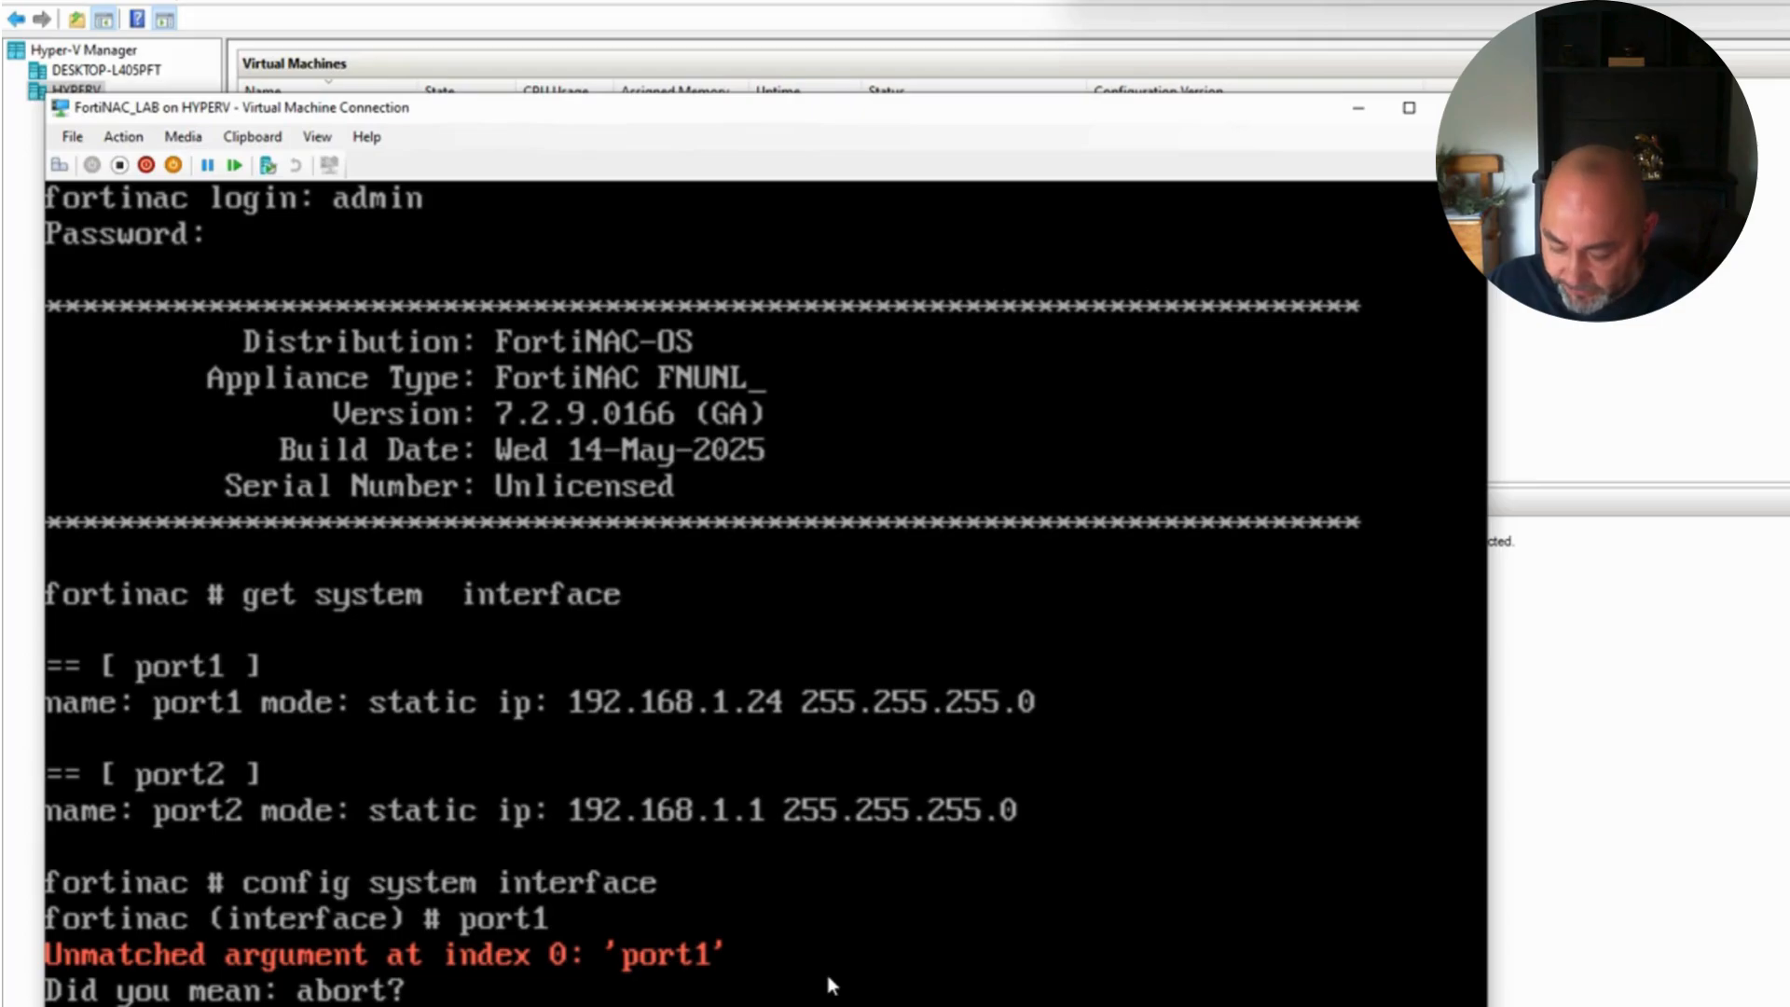
text(edit port1)
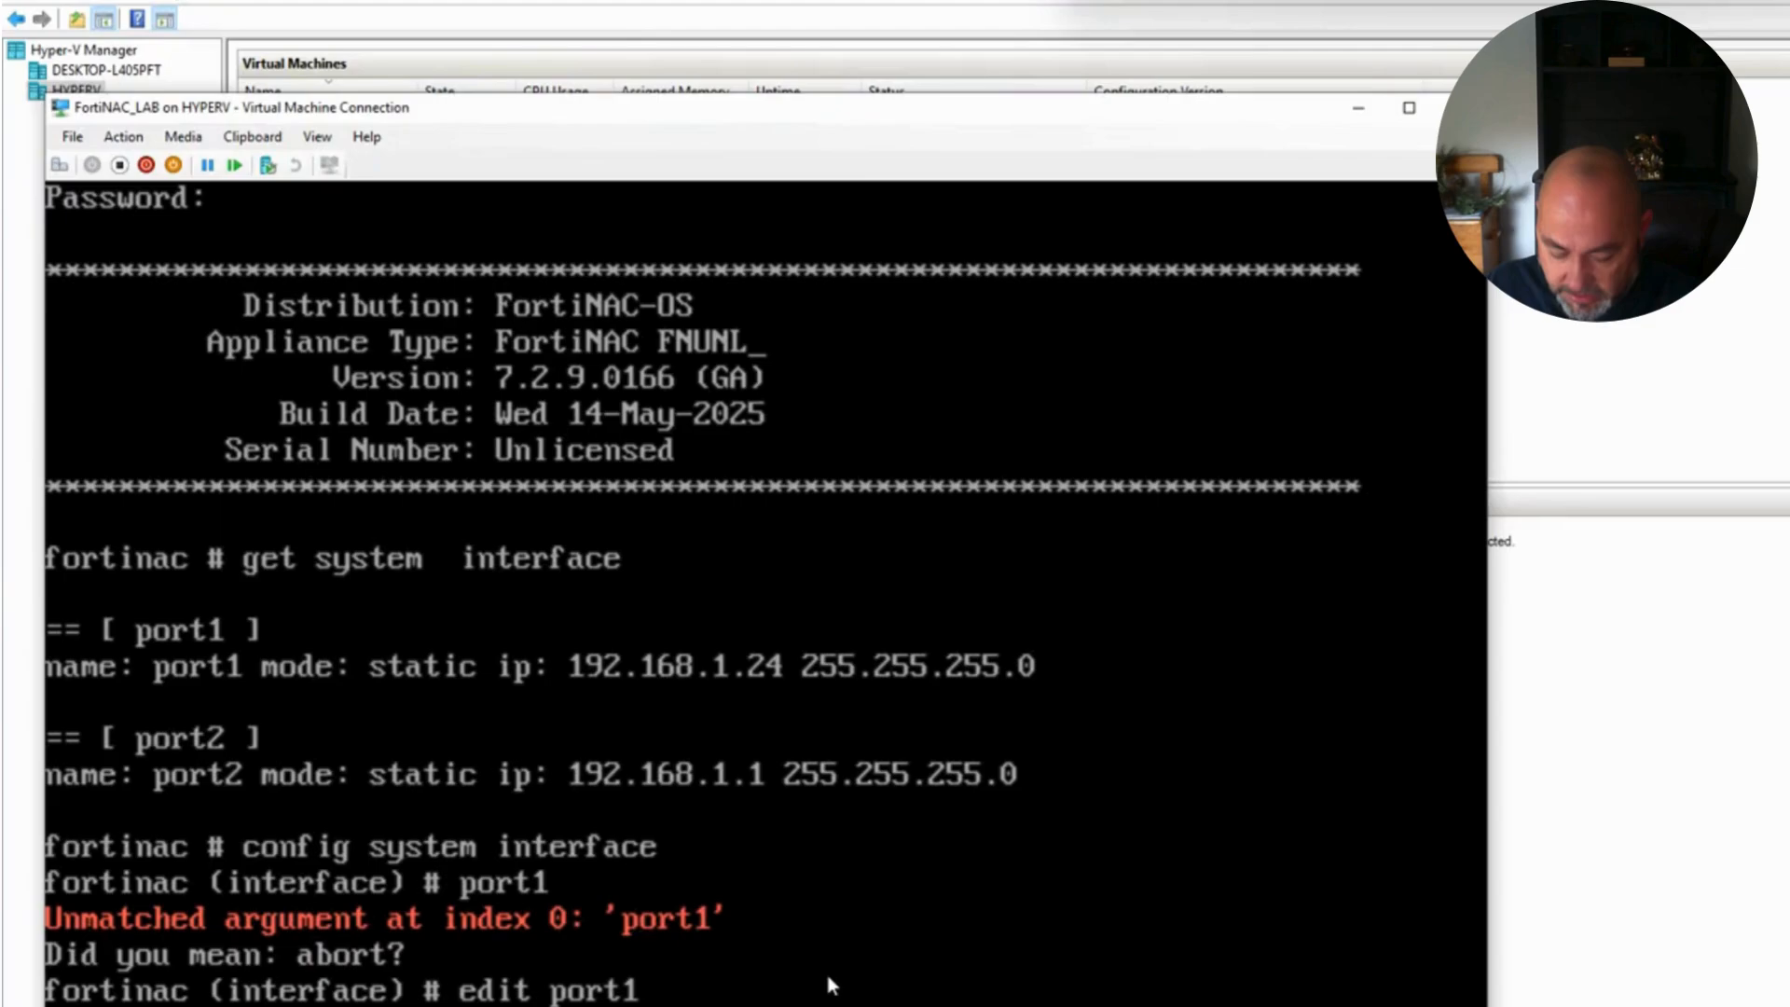
Step: Set port1's IP to 192.168.1.26/24 and close its edit with next
text(set ip 192.168.1.26/24)
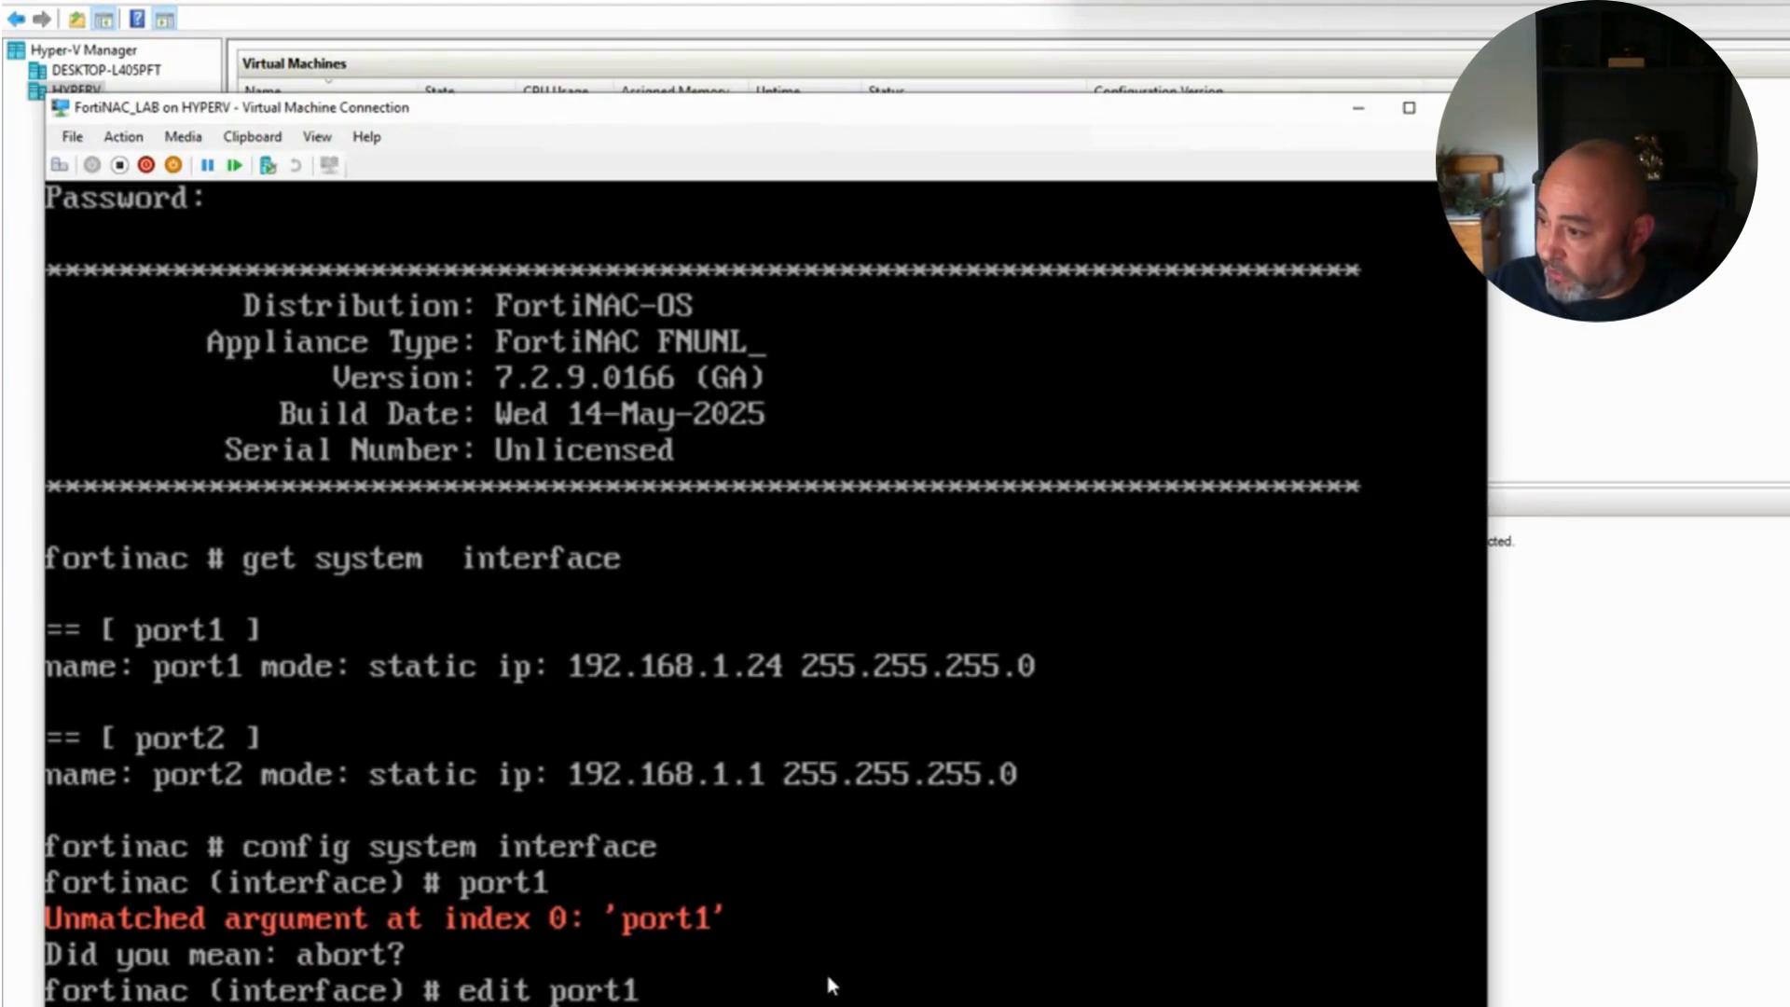
key(Return)
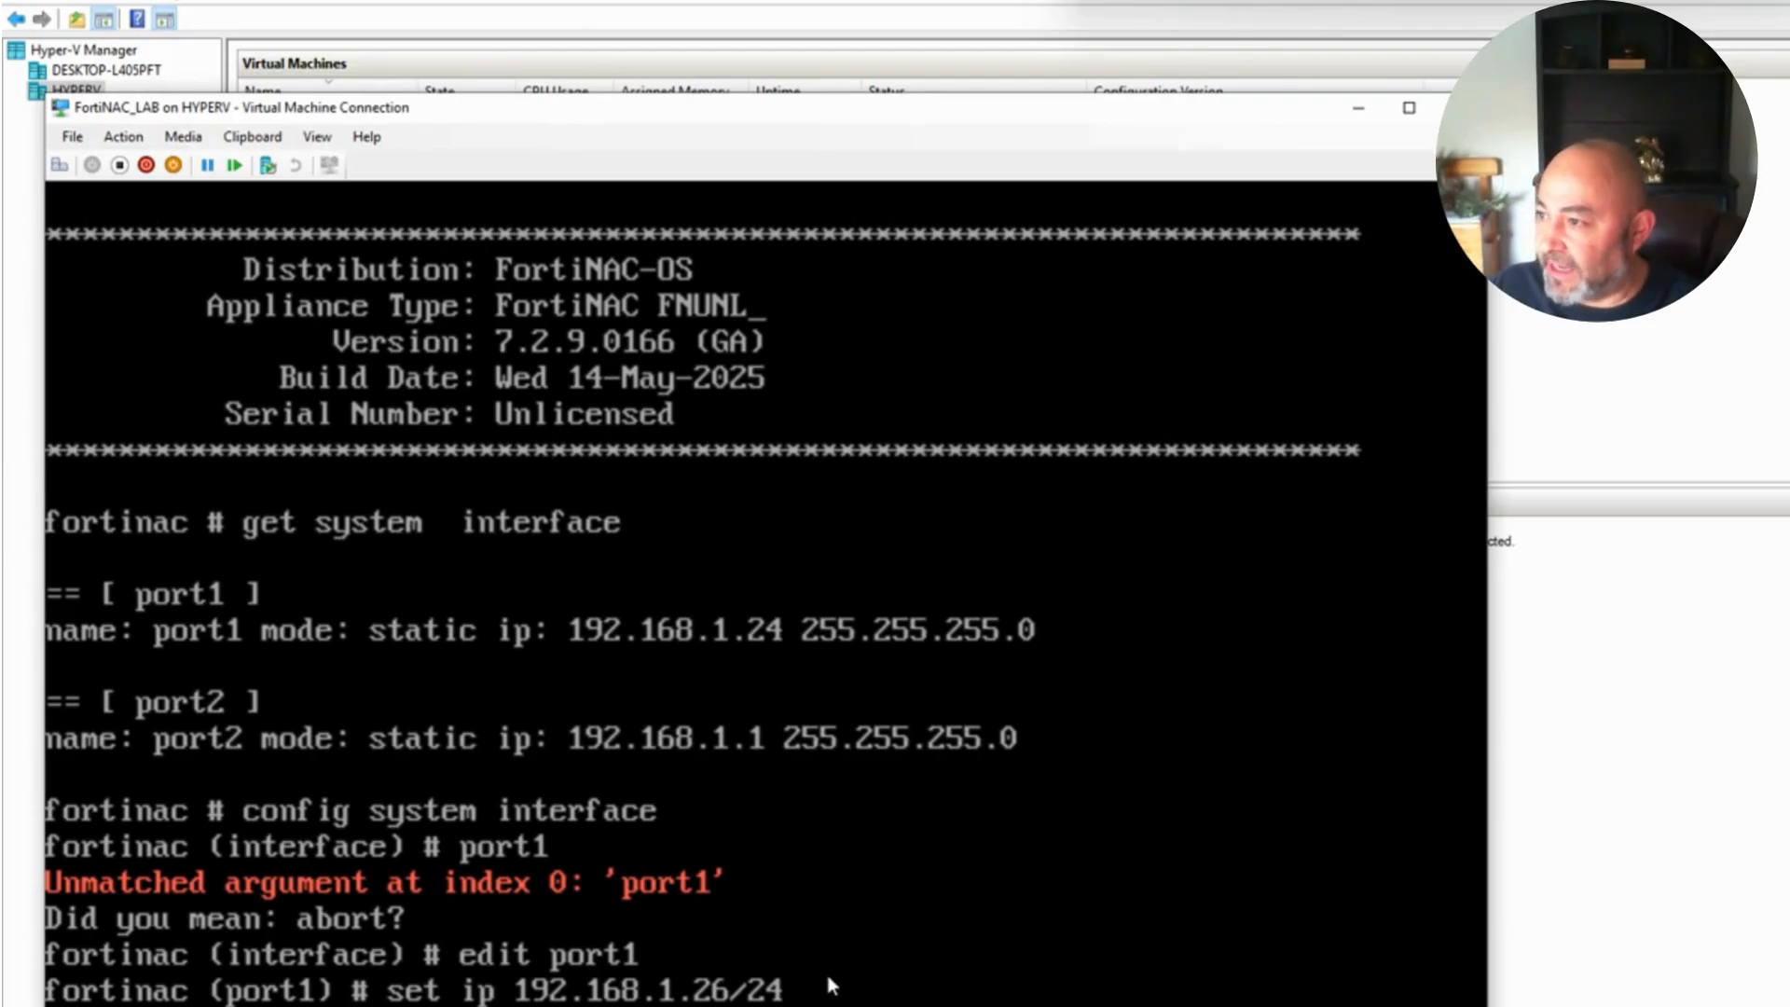
text(next)
key(Return)
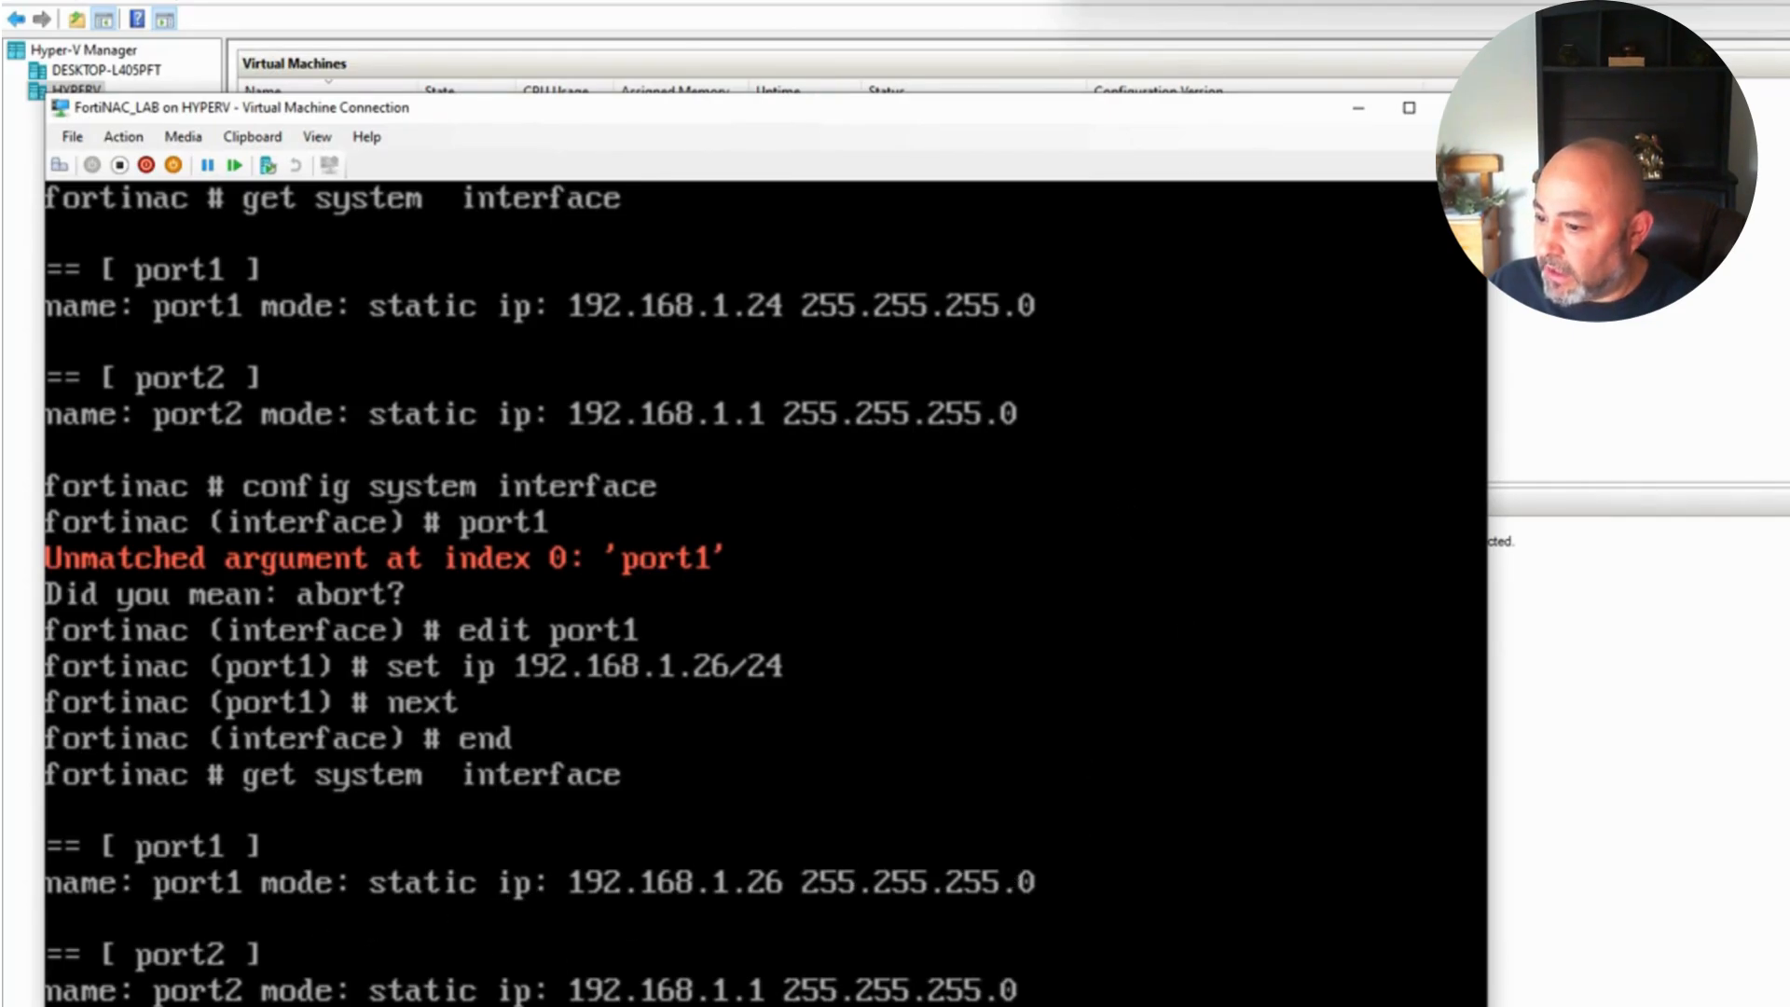
Step: Shift the console right to reveal the VM list, check the notes, and begin 'config system interface'
drag(806, 105, 1455, 131)
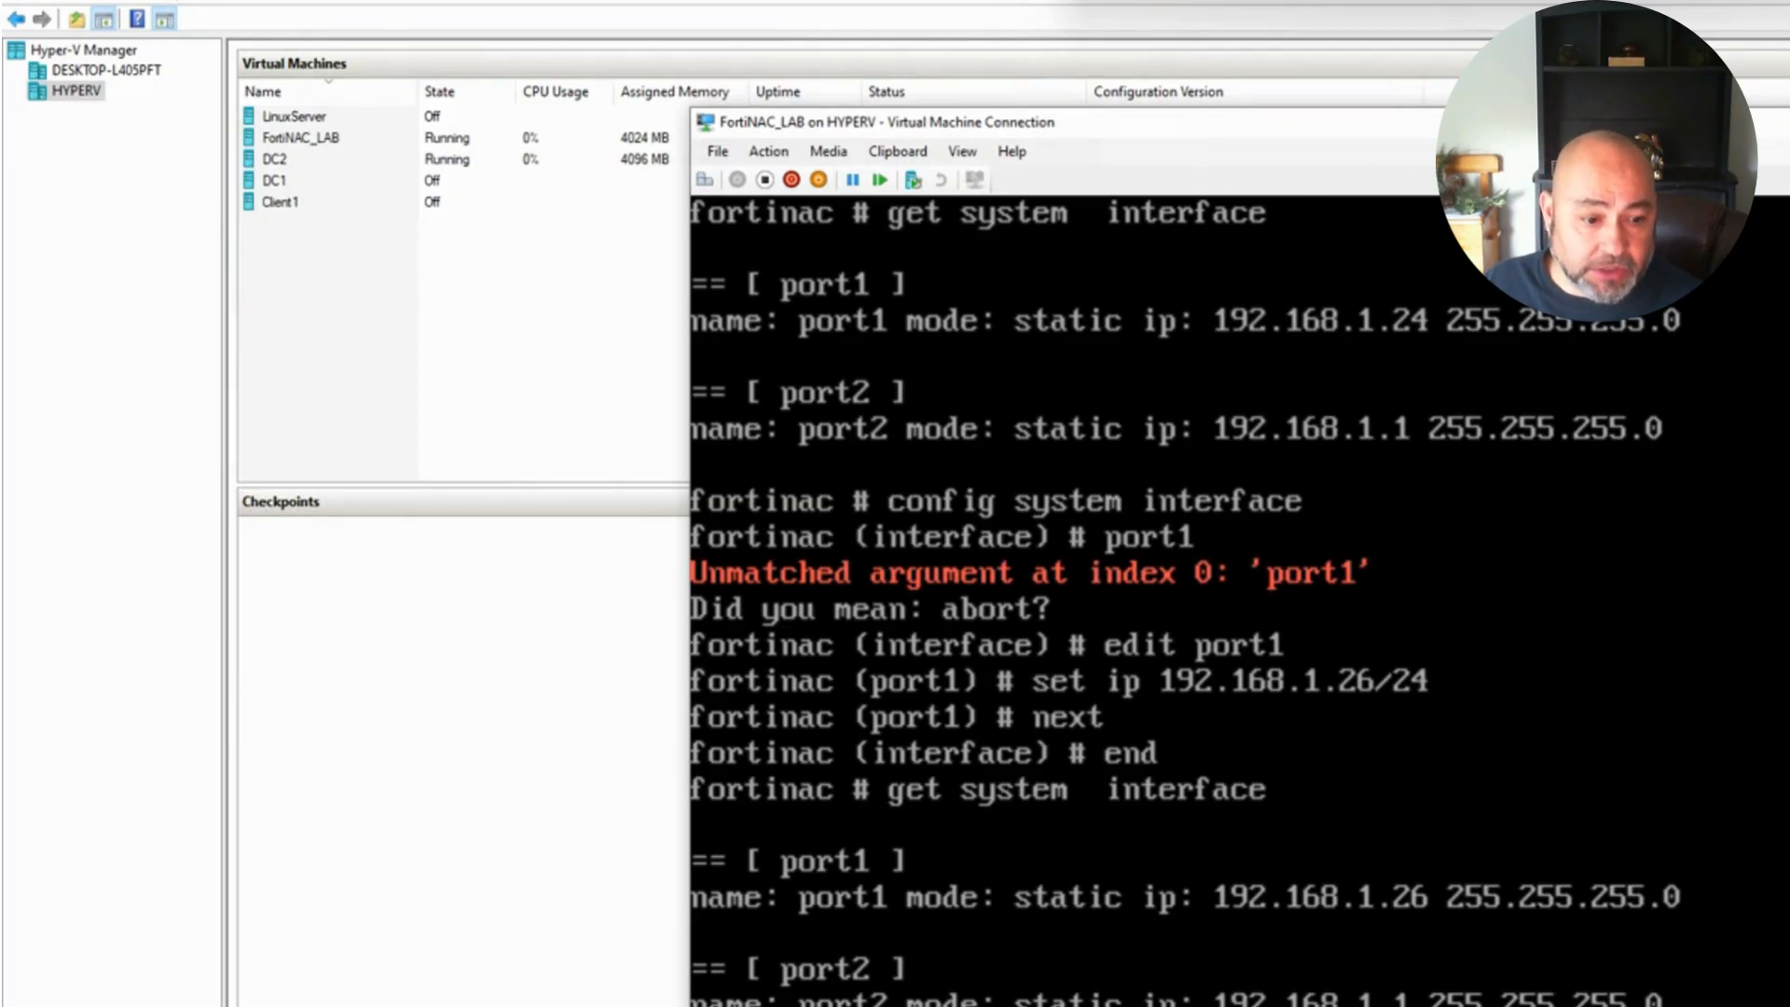
key(alt+Tab)
scroll(1684, 578, down, 4)
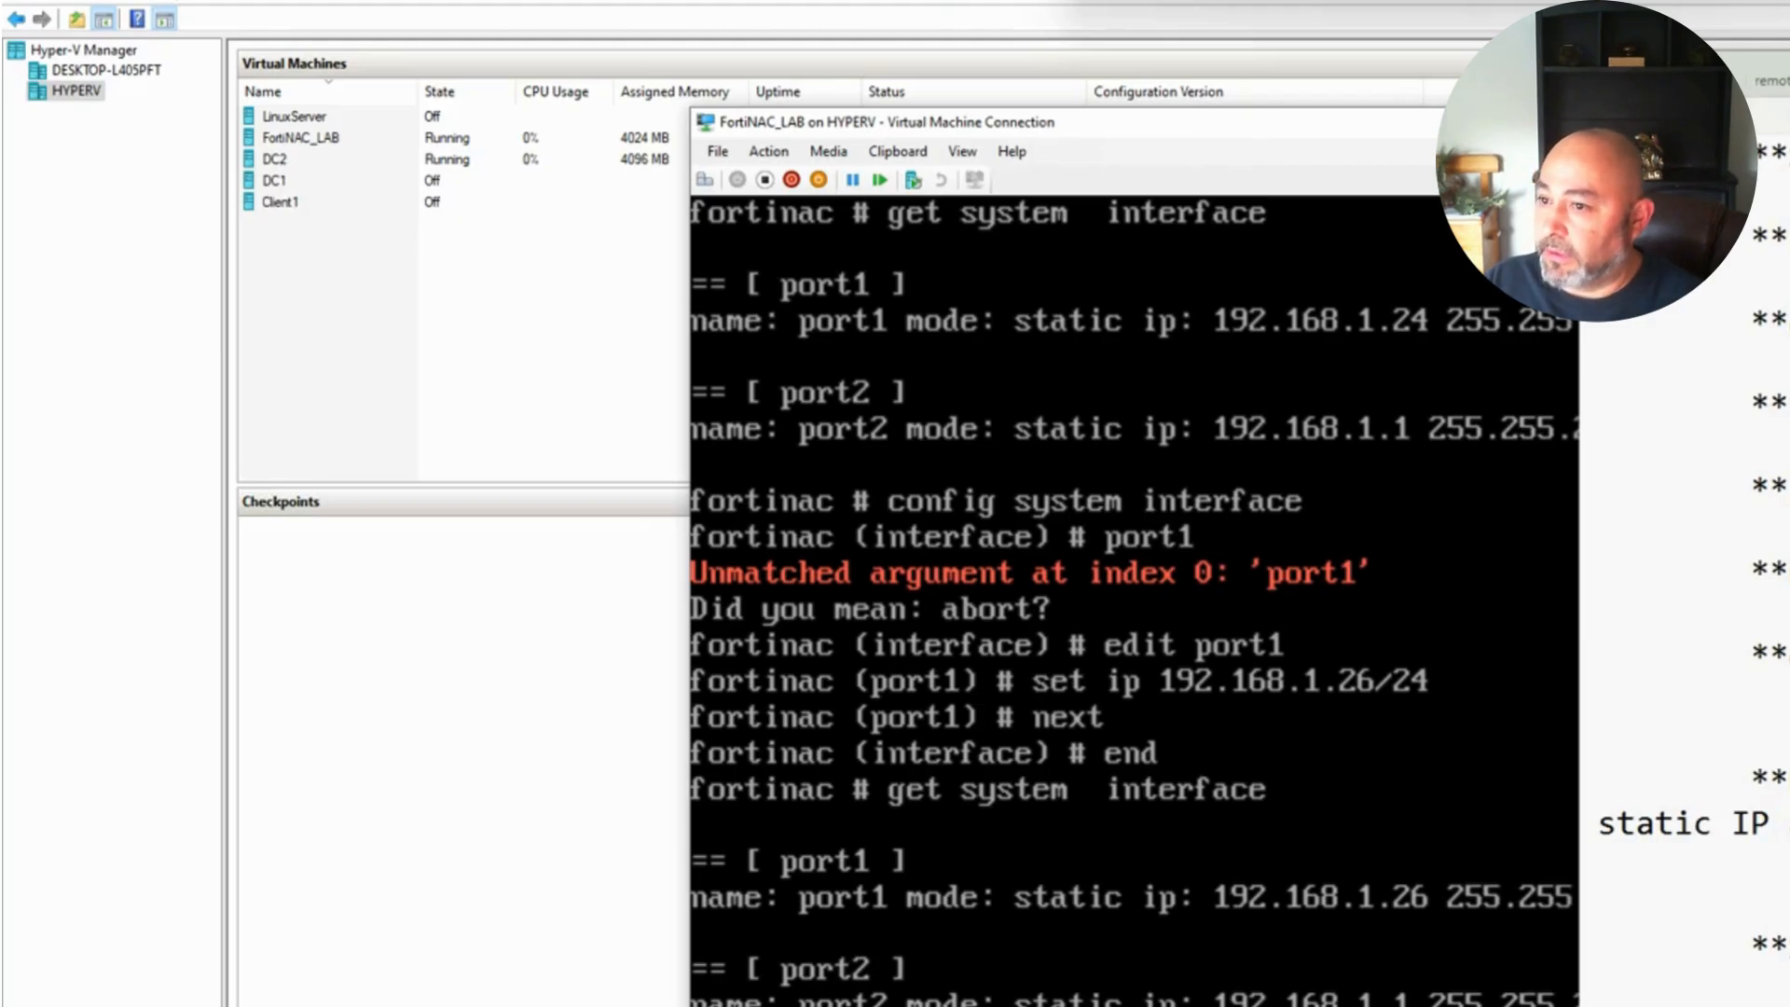
click(1206, 1004)
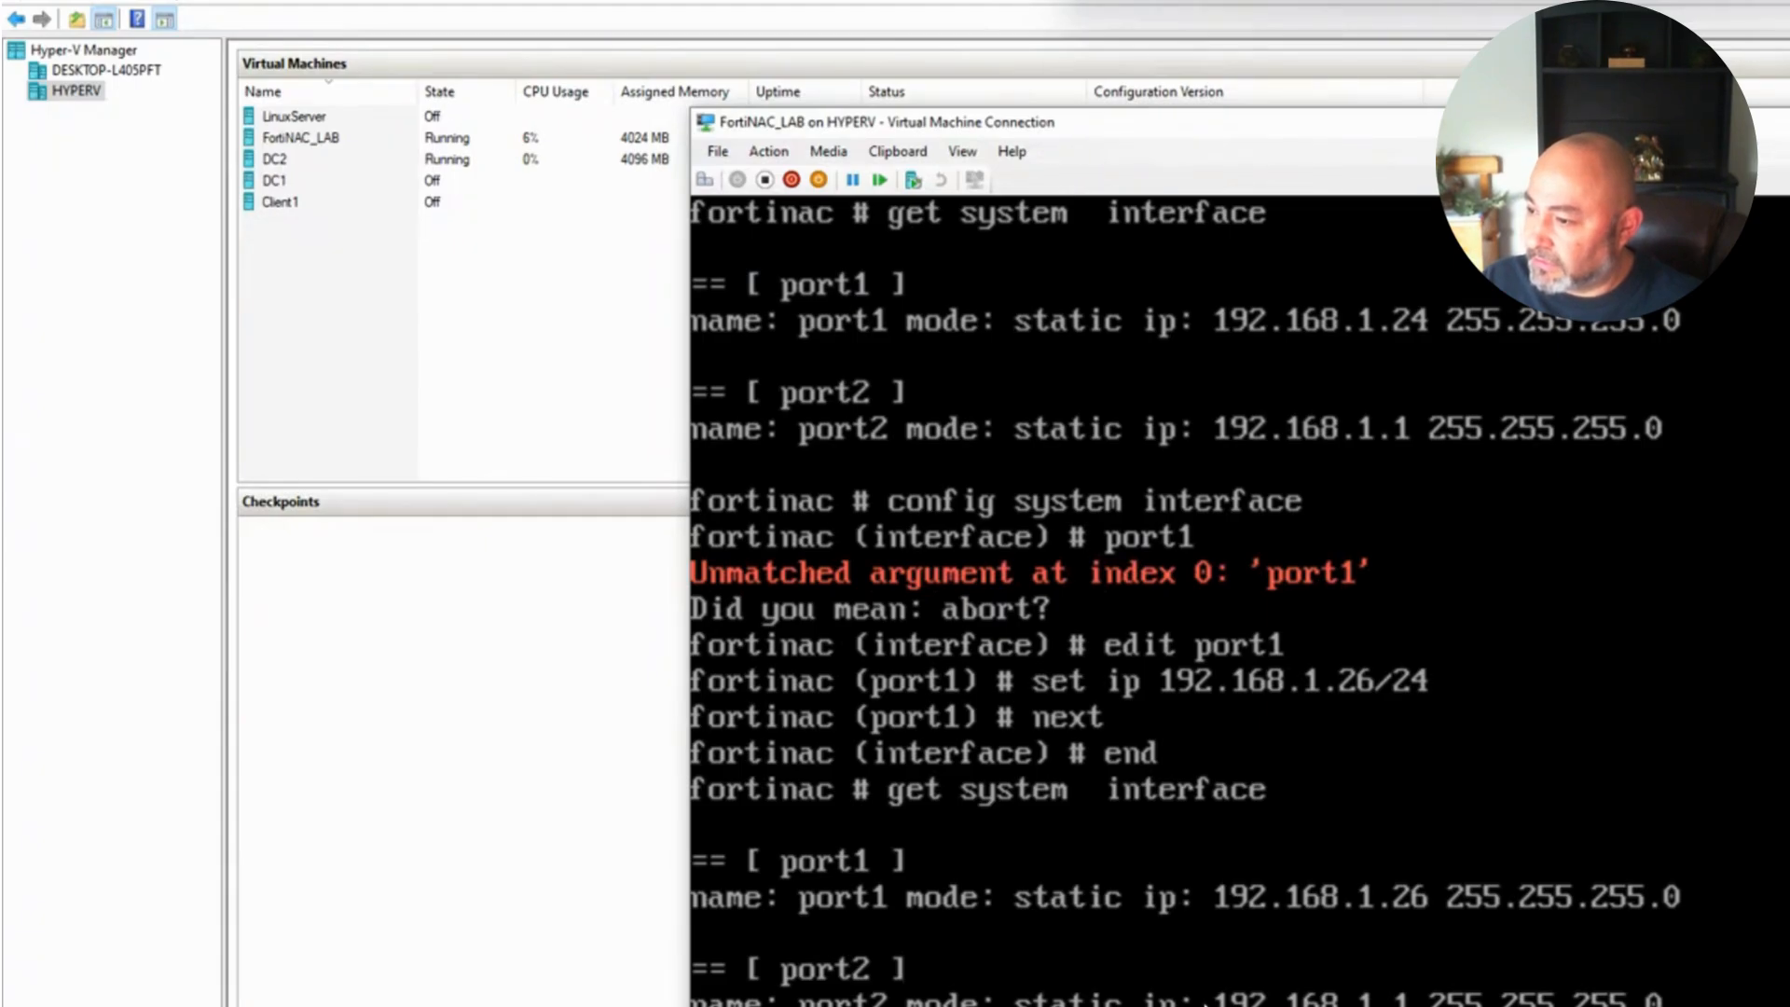
key(Return)
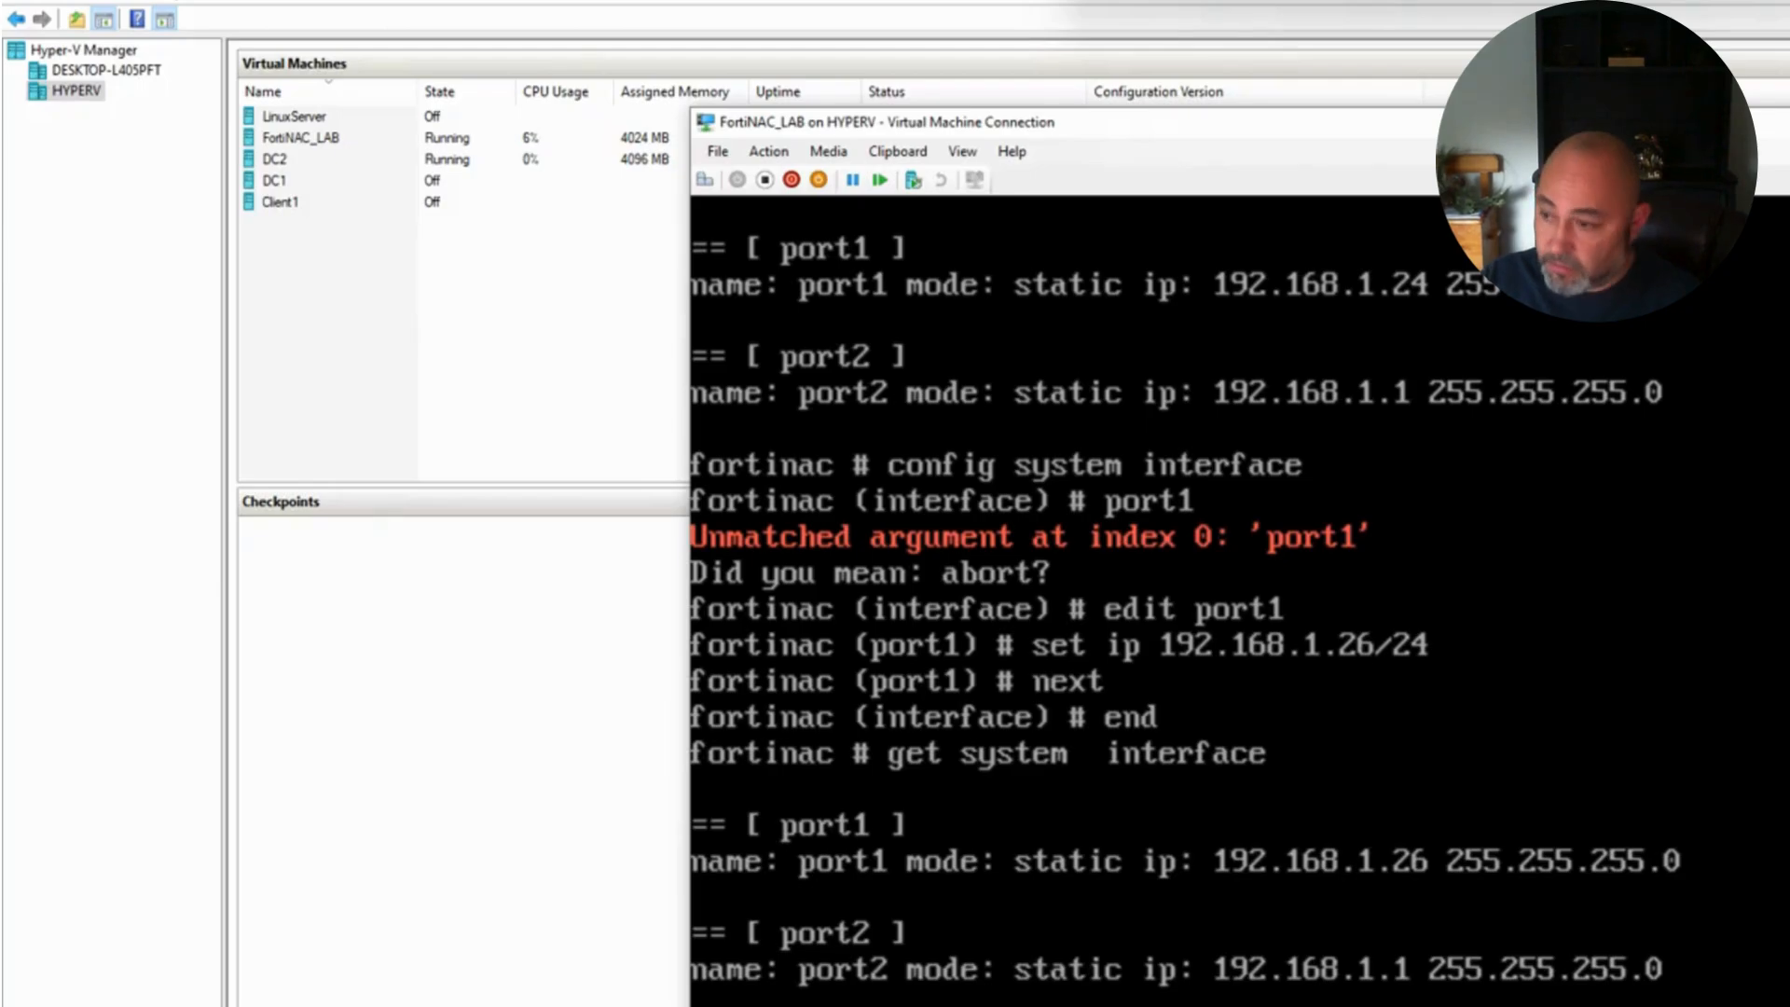
key(Return)
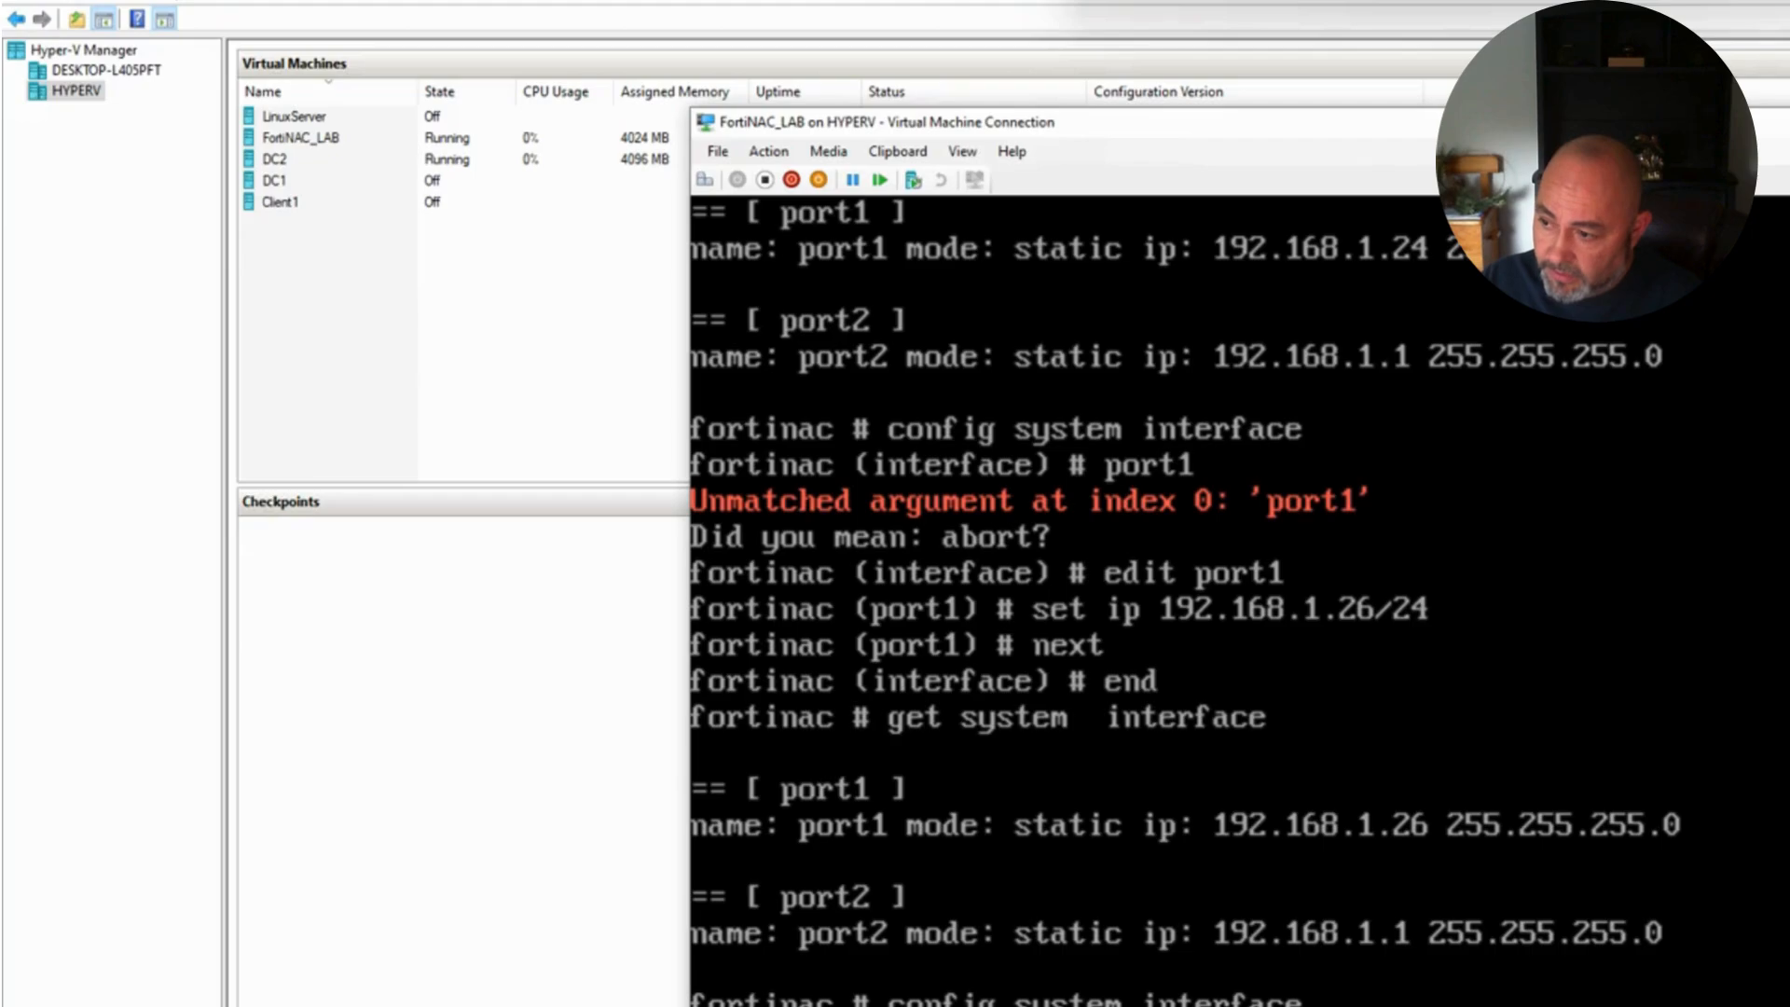
Step: Run 'get hardware nic', 'config system route', 'get system status' and 'show system interface'
key(Return)
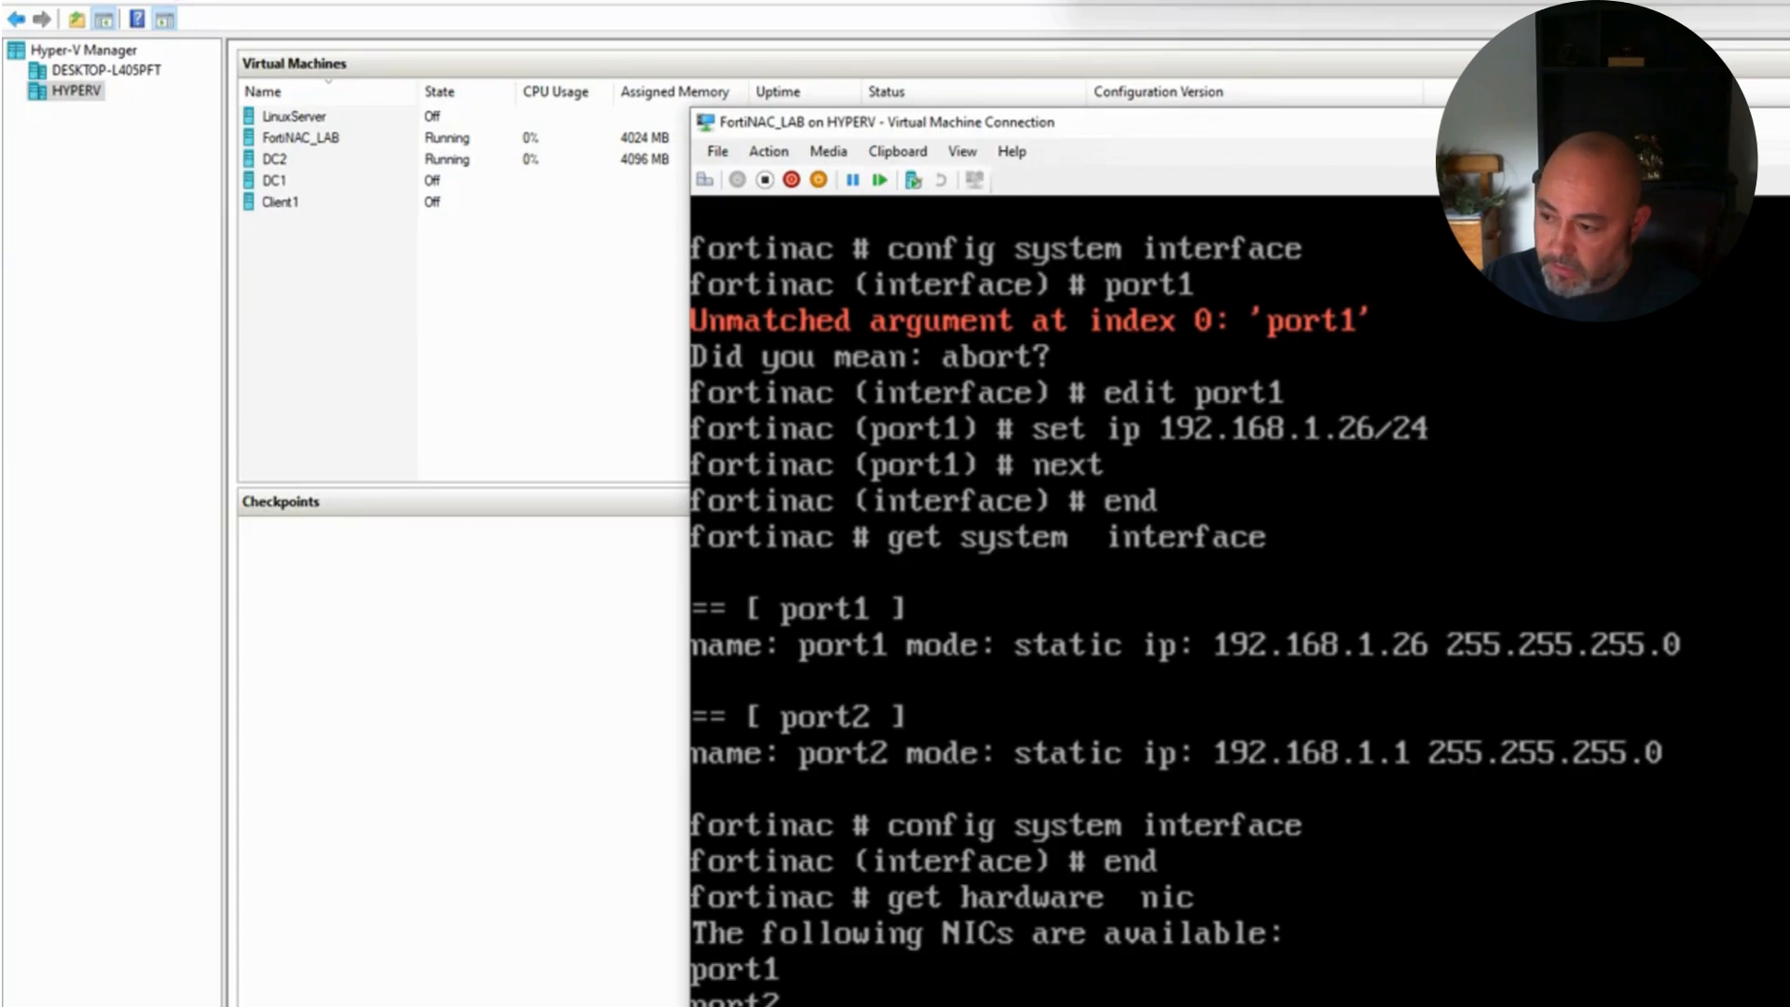
key(Return)
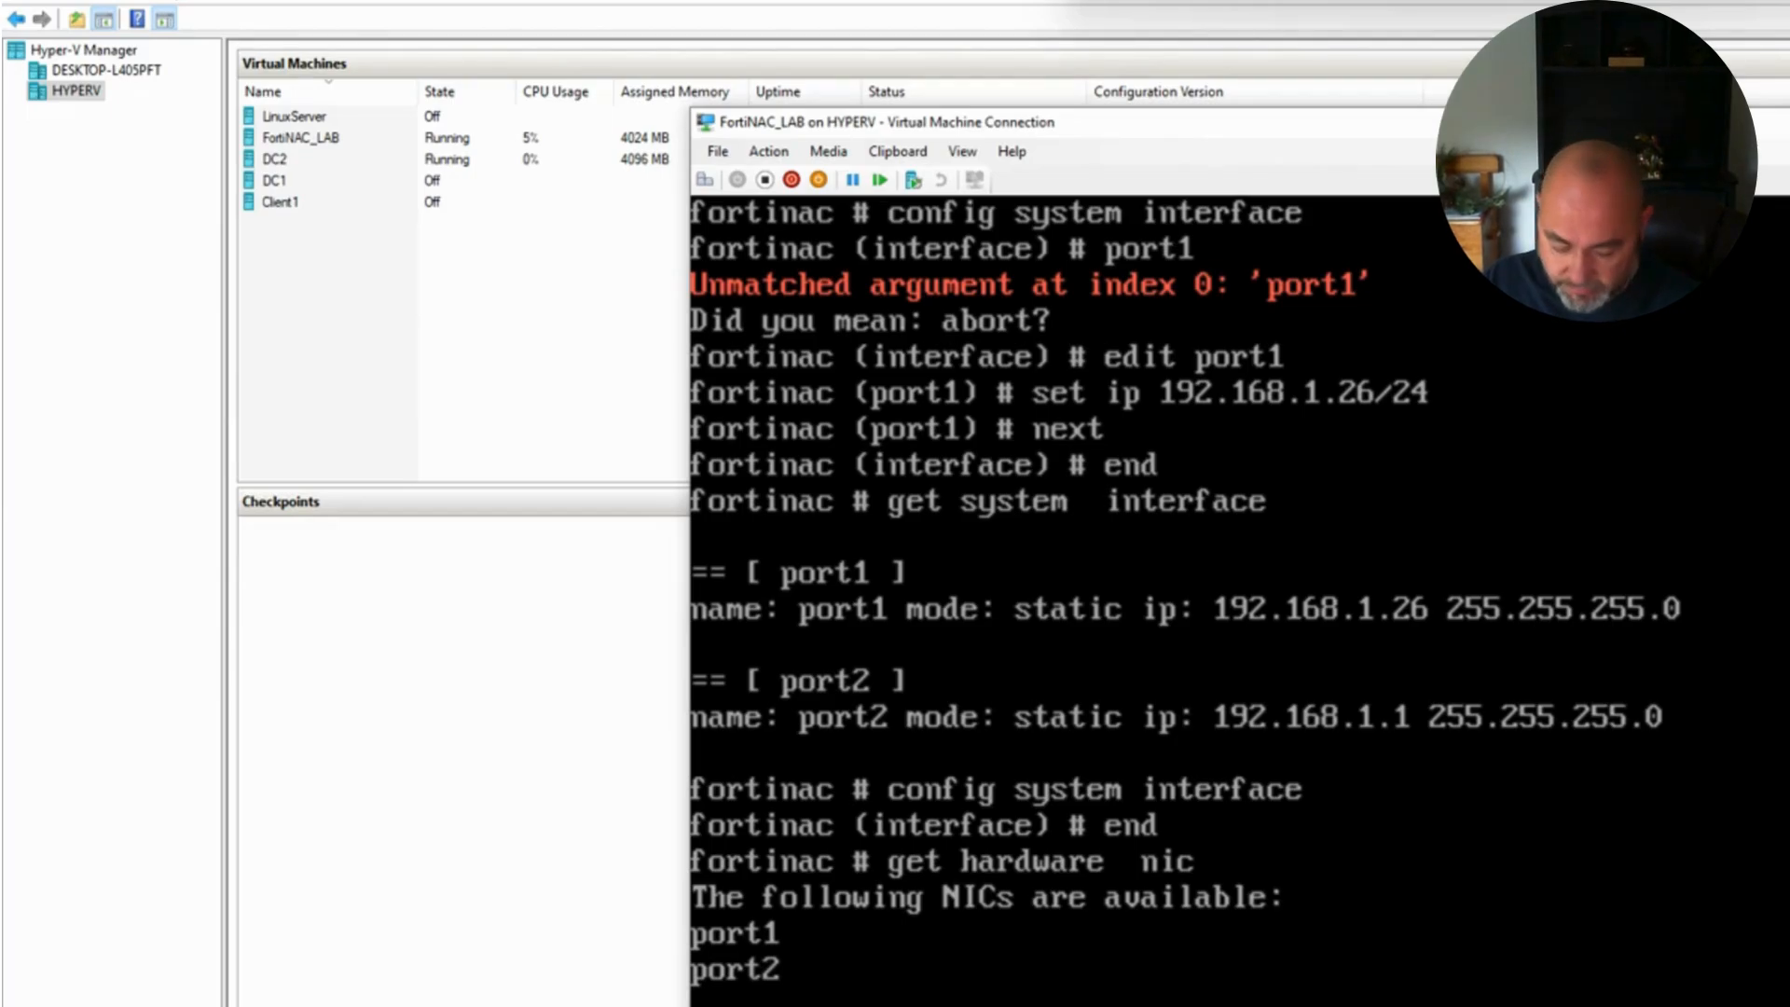
key(Return)
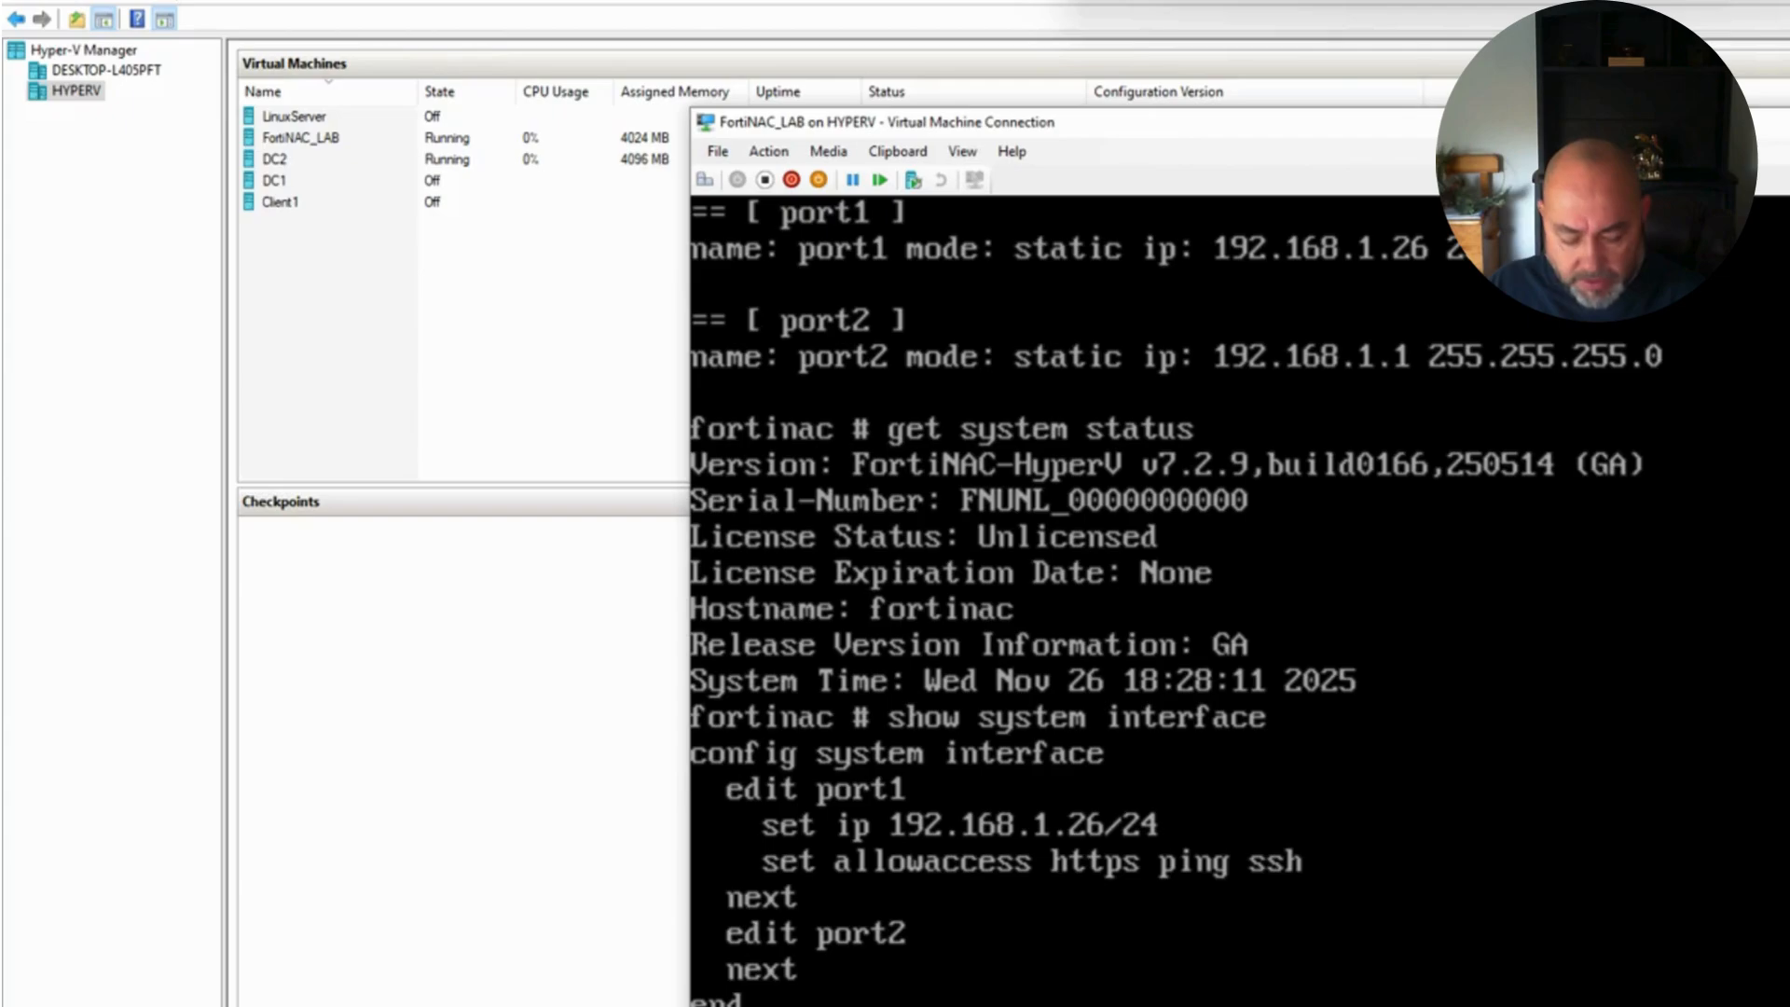
Step: Rerun 'show system interface' confirming port1 at 192.168.1.26/24, and dock the notes at section 6
key(Up)
key(Return)
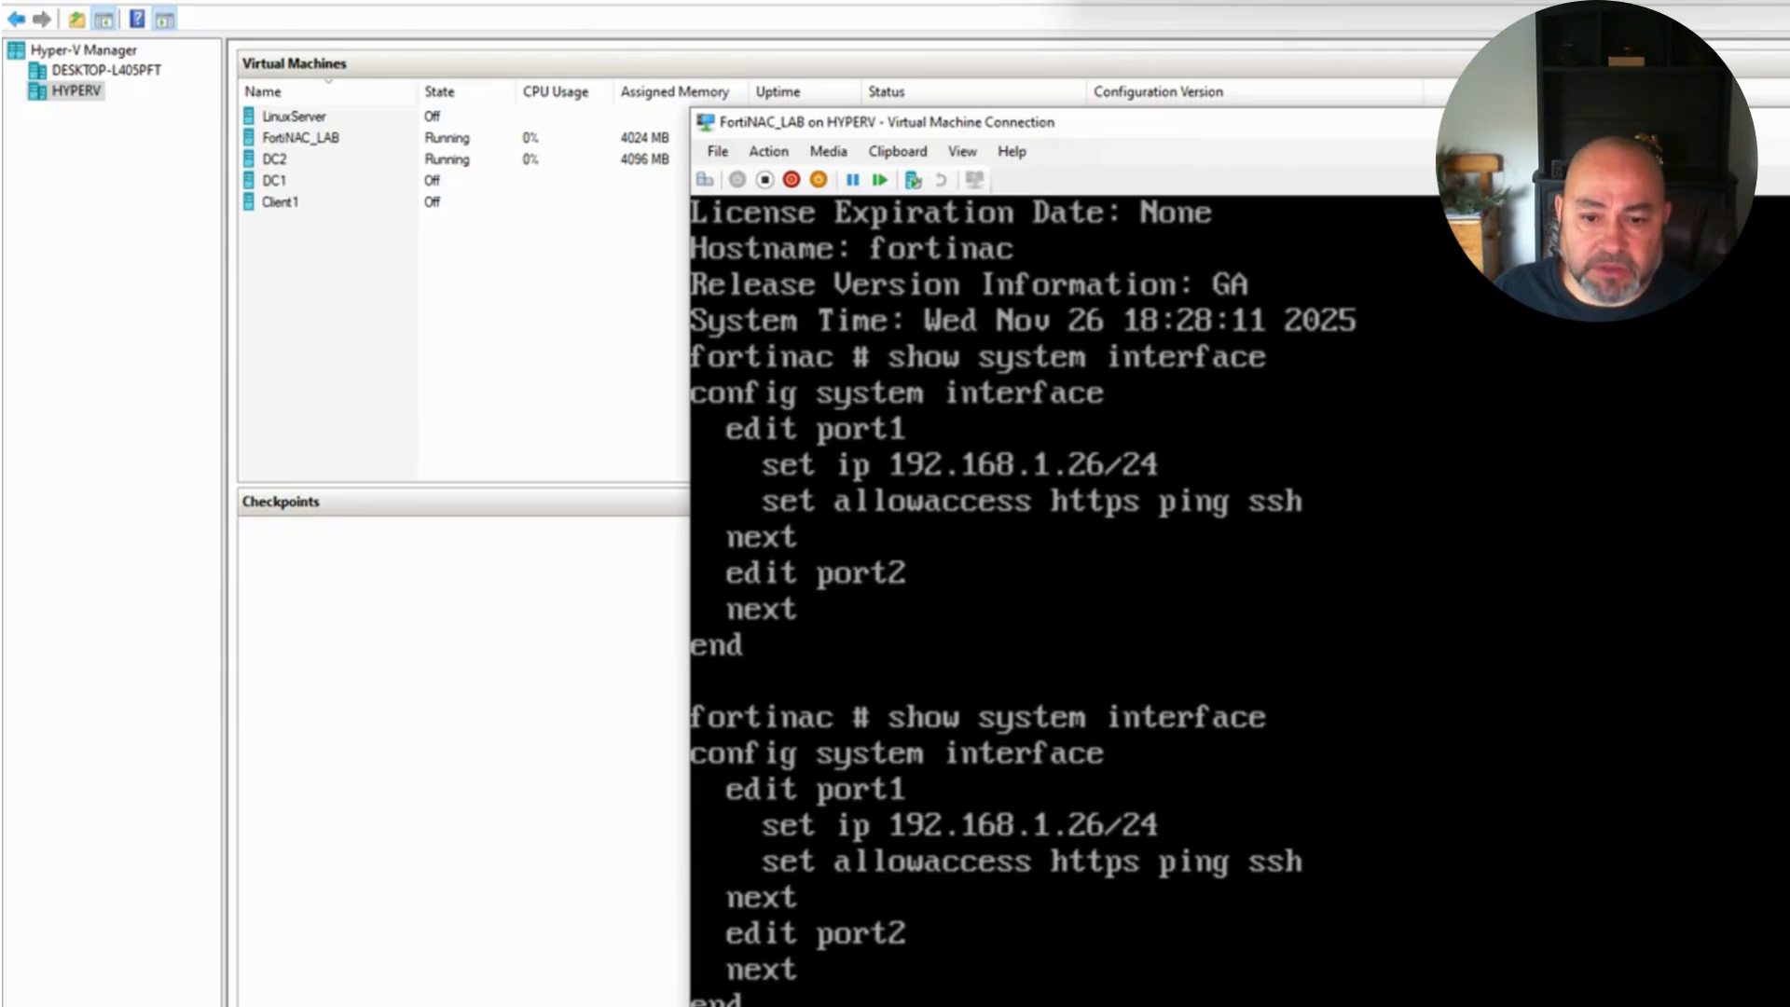
drag(634, 490, 1761, 336)
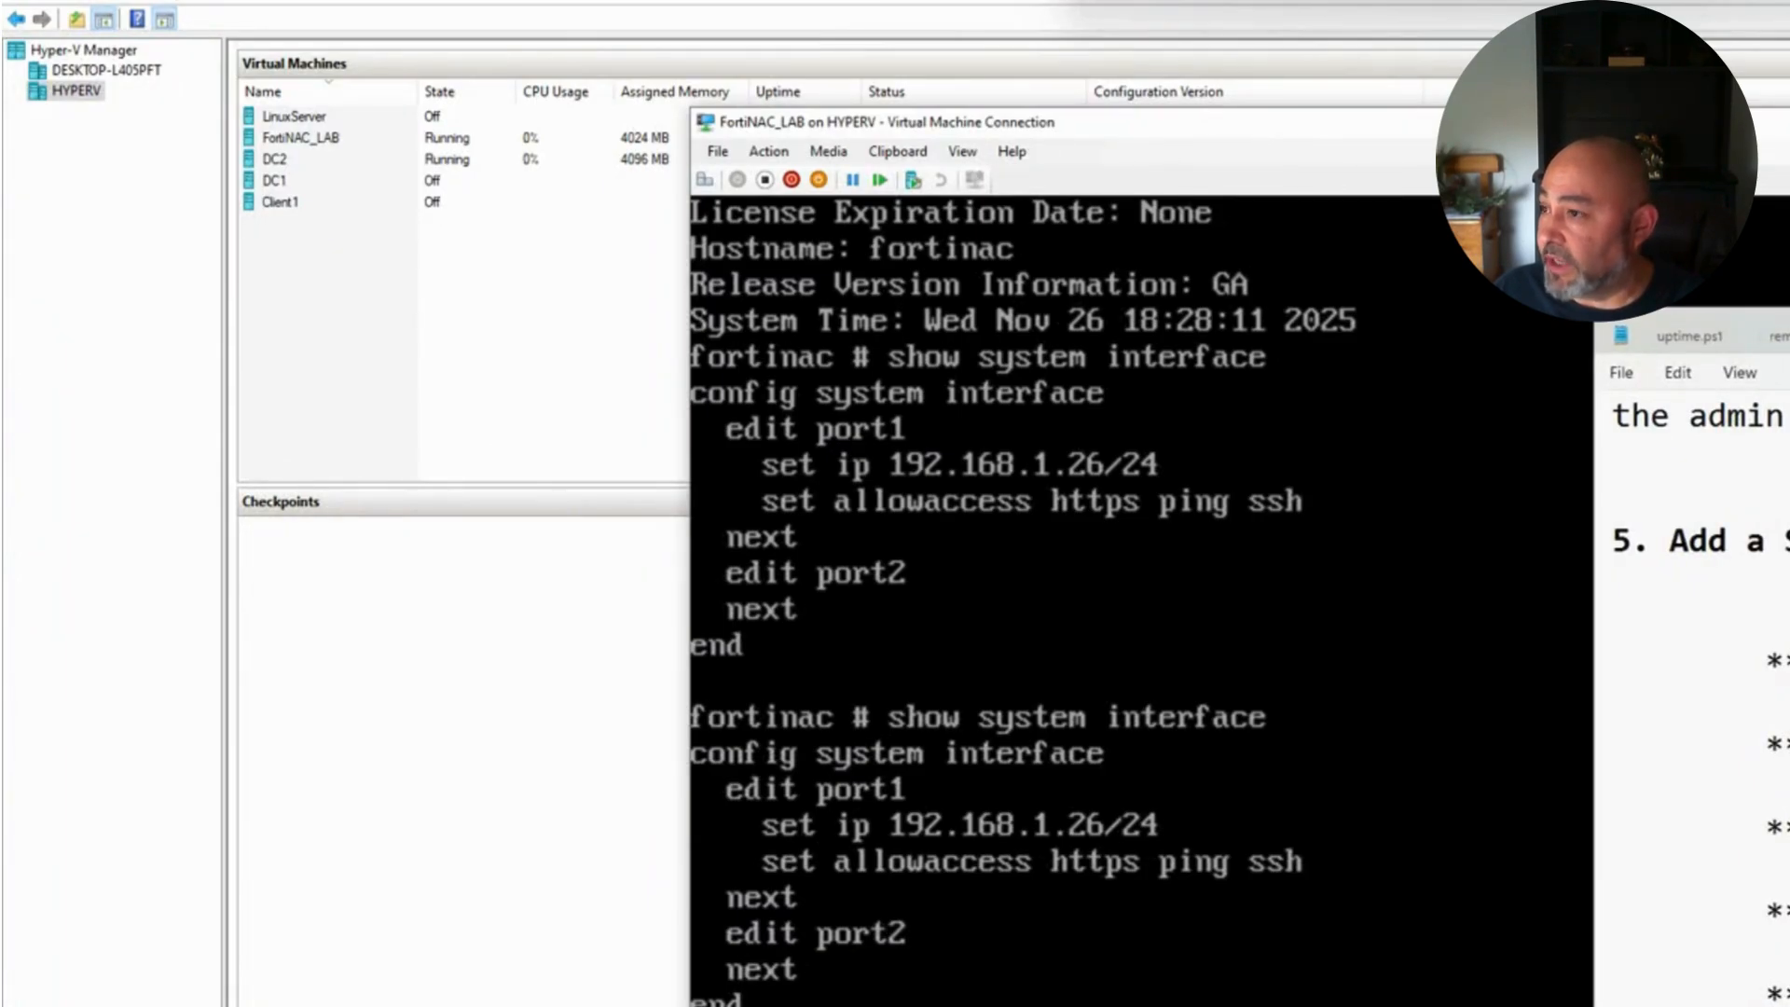
scroll(1692, 652, up, 10)
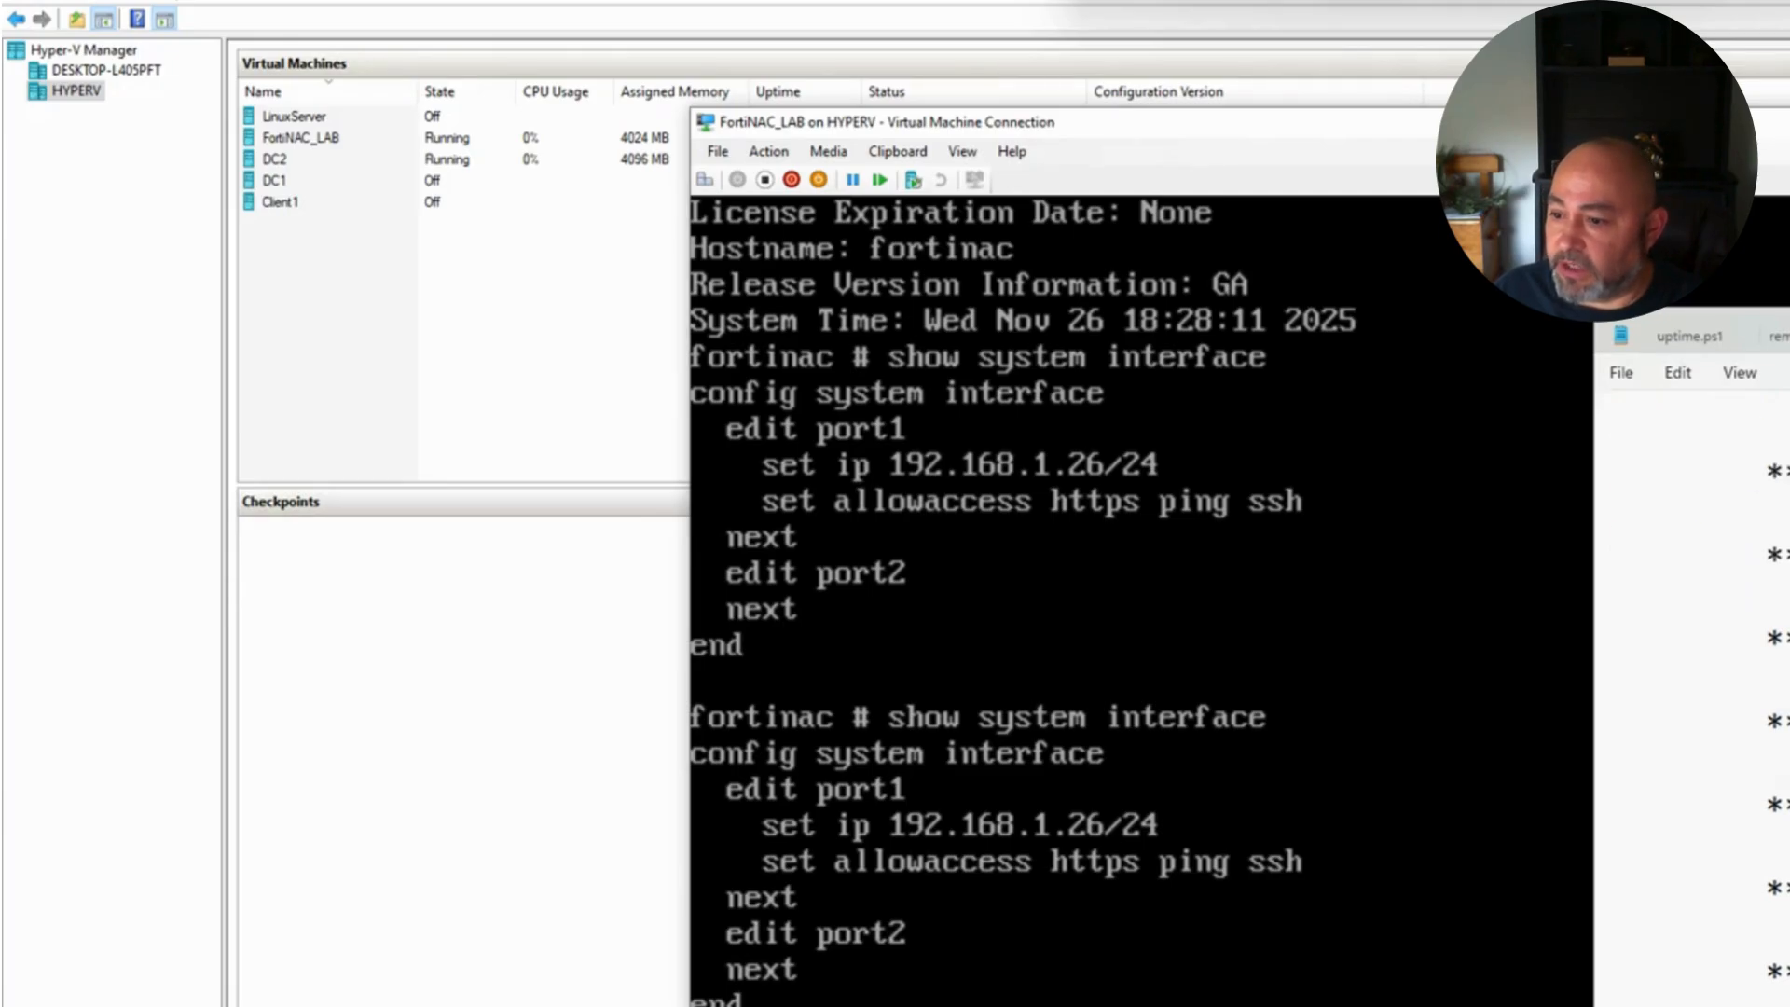
scroll(1692, 652, down, 12)
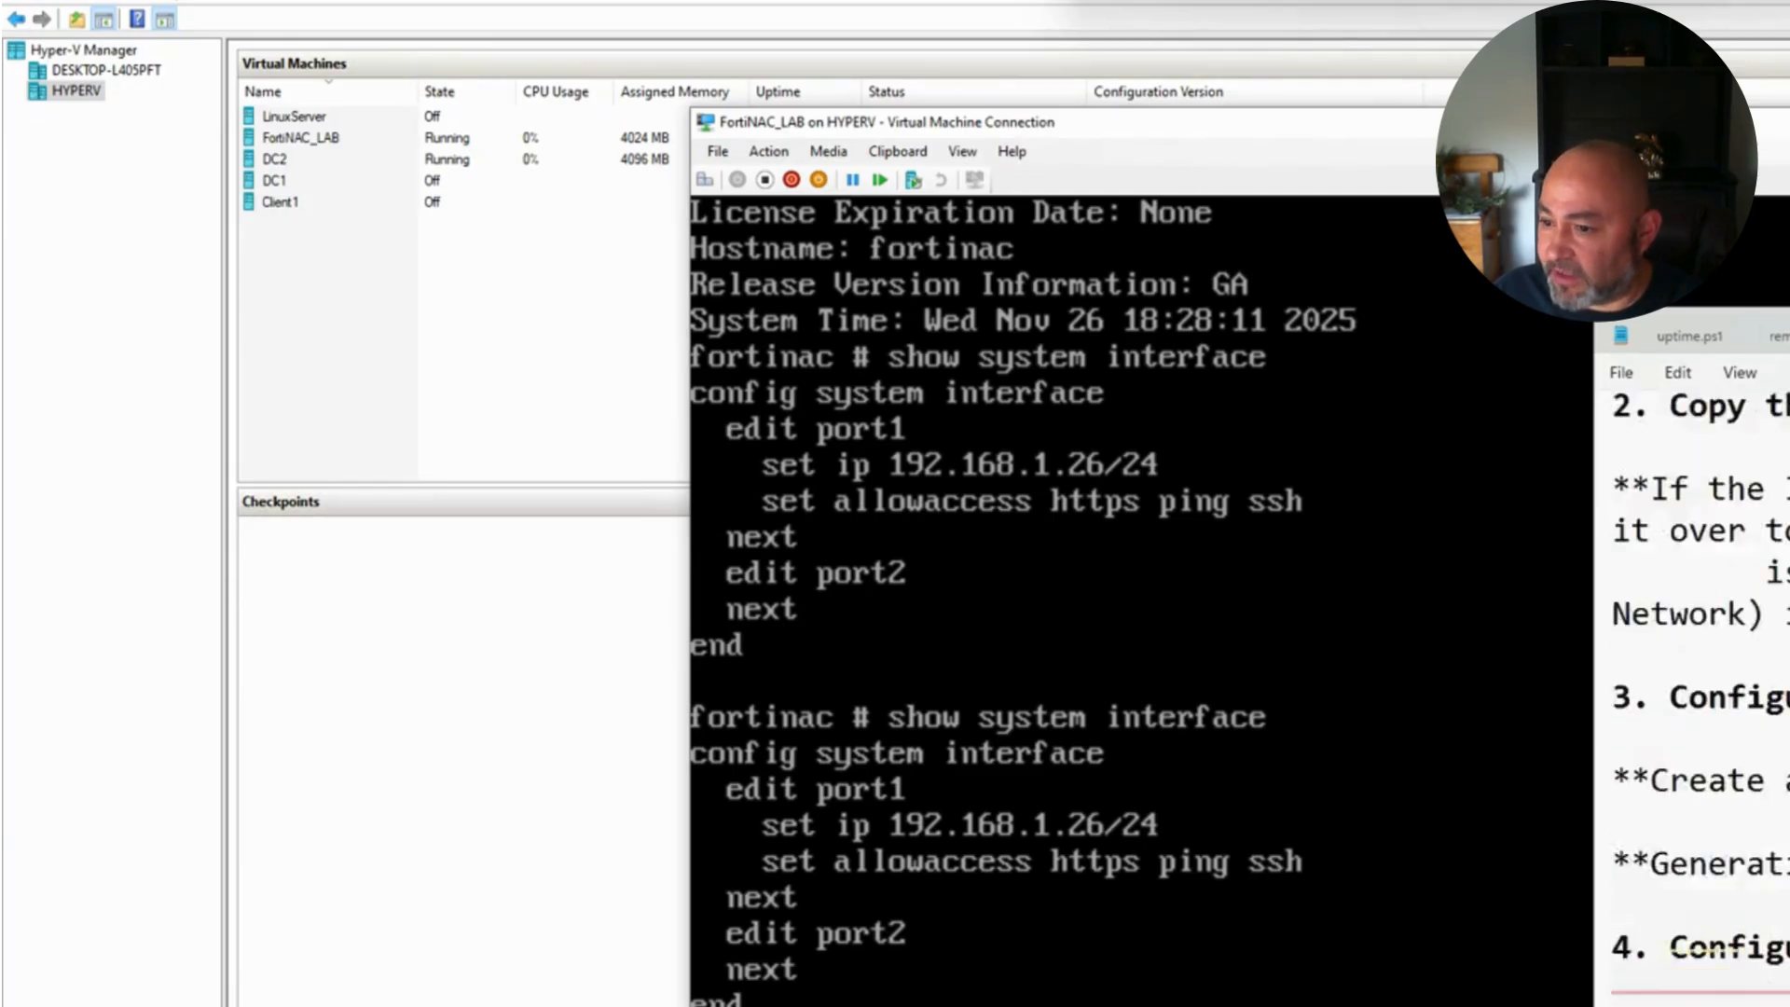
click(1612, 912)
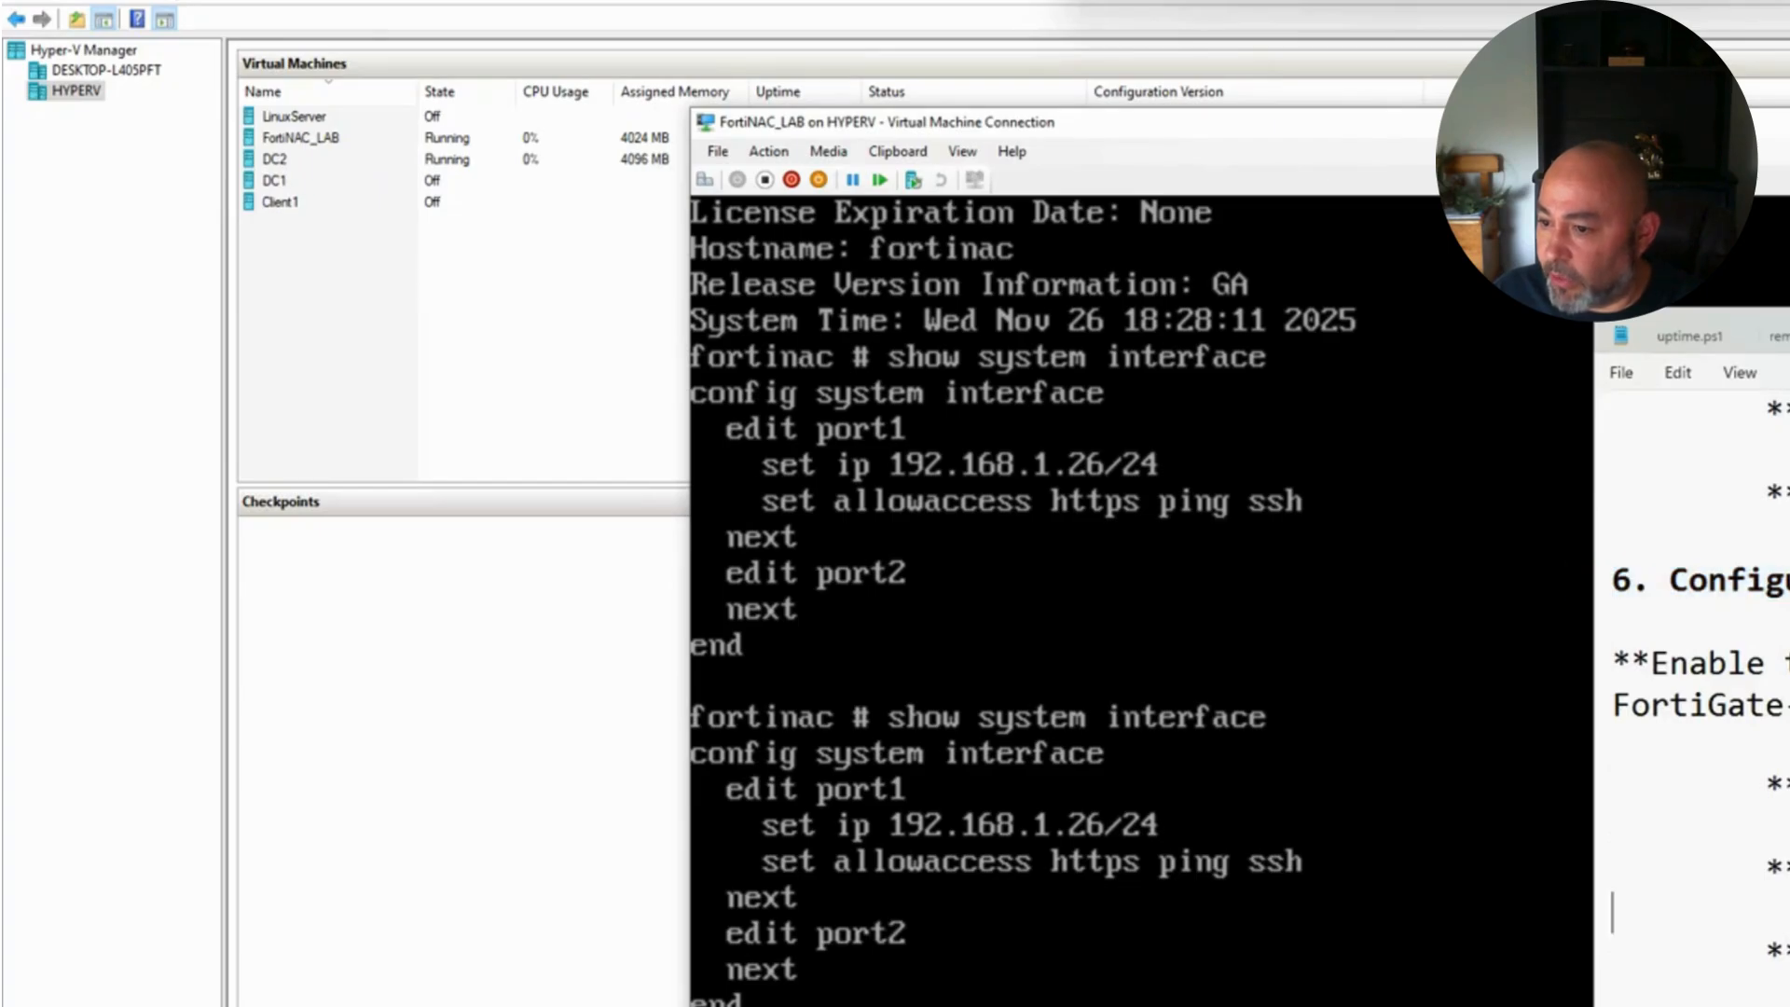